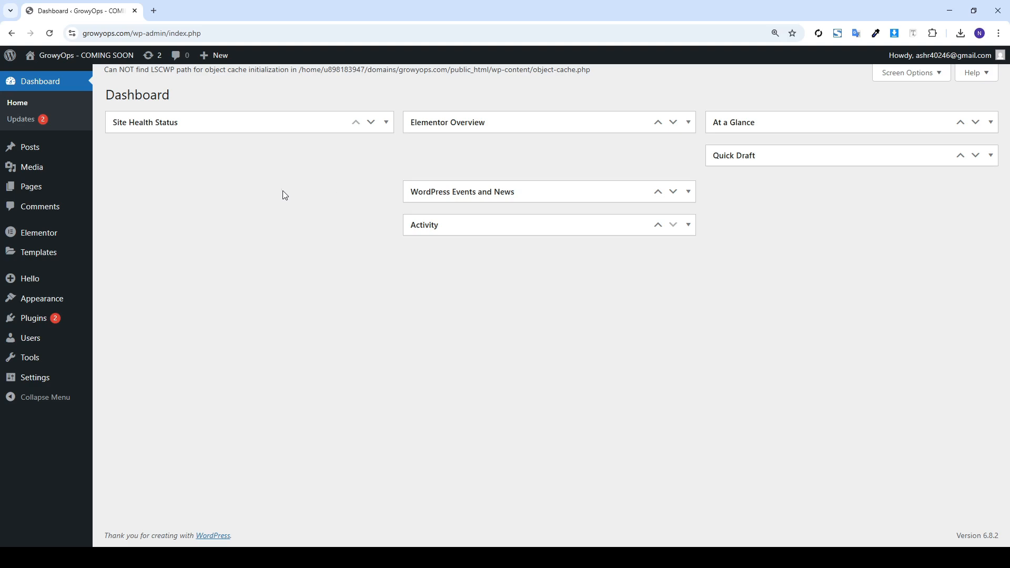
Start a new WordPress page titled 'Basic Home Layout'
mouse_move(61, 184)
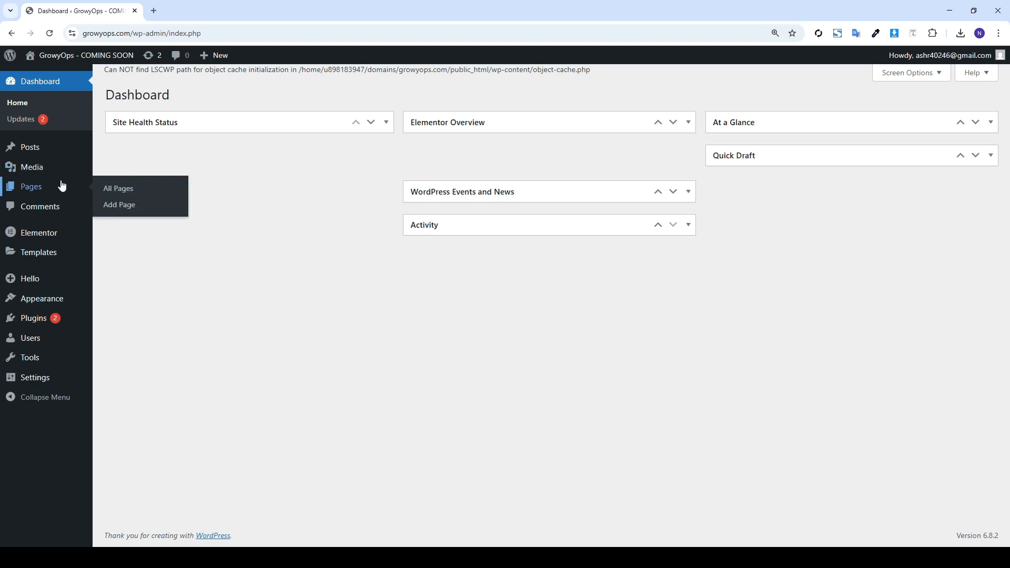
click(135, 210)
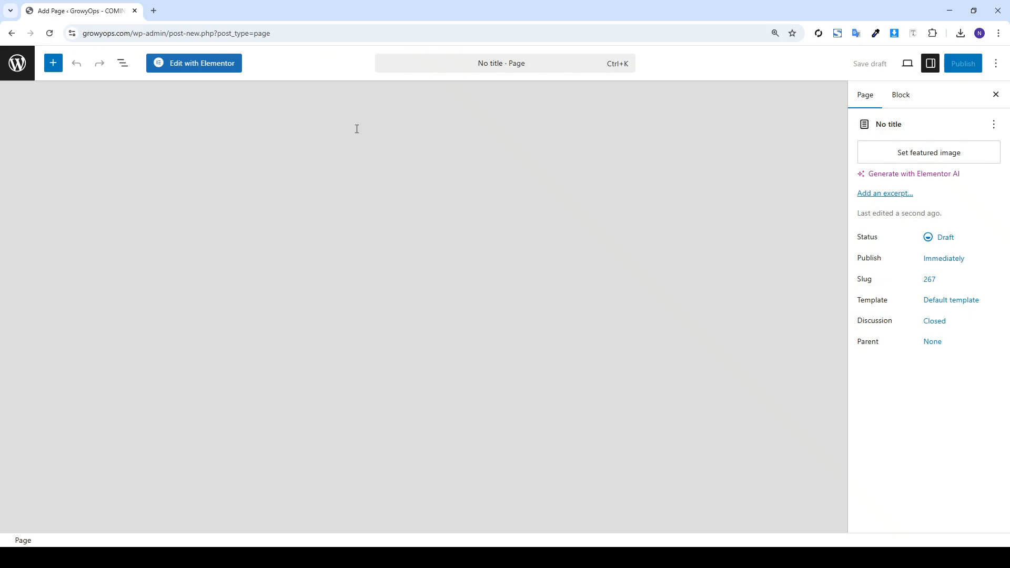
text(Basic)
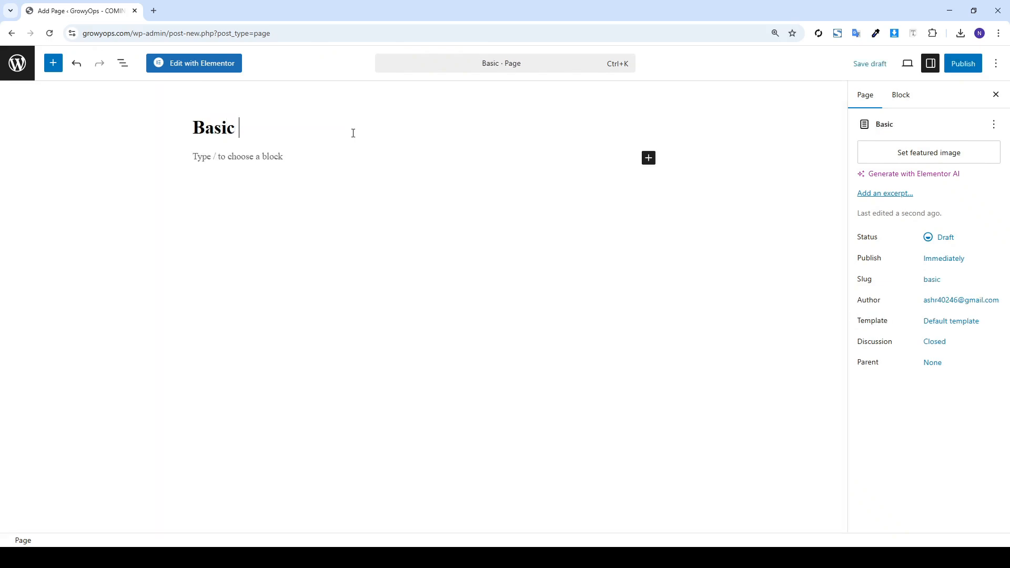
text( Home Layout)
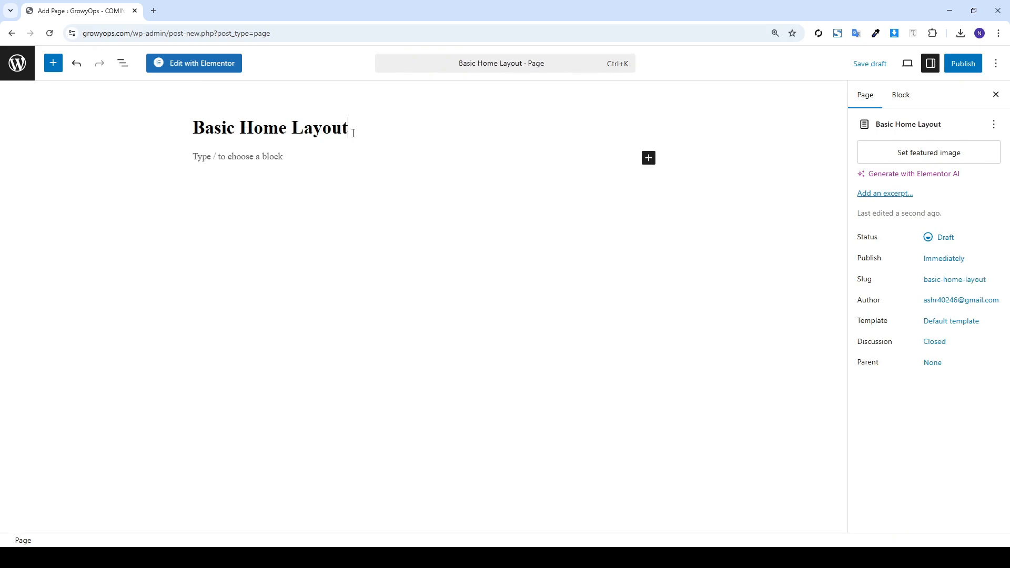
key(Return)
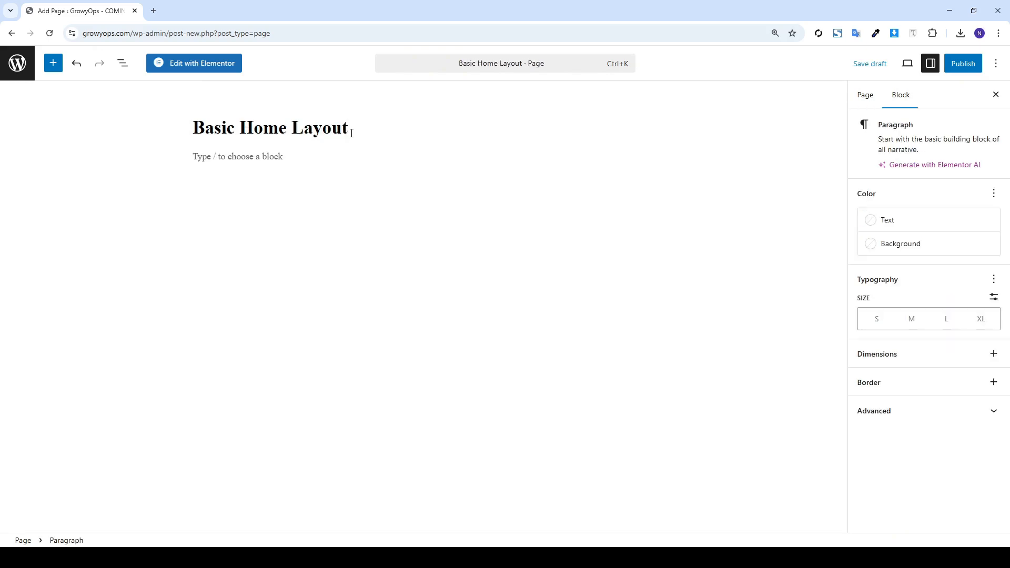
Set the page template to Elementor Canvas, publish it, and open it in Elementor
click(864, 98)
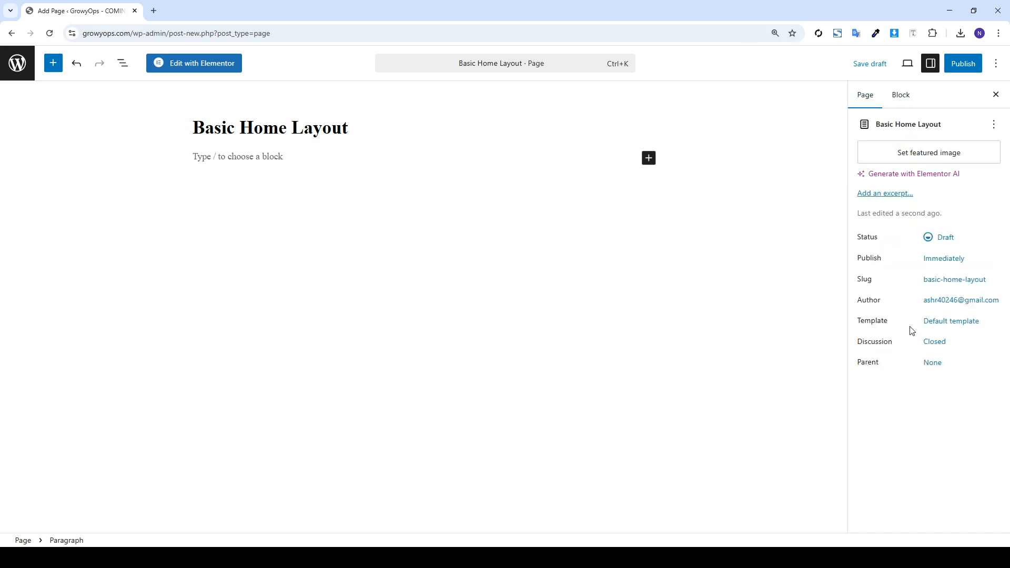
click(934, 322)
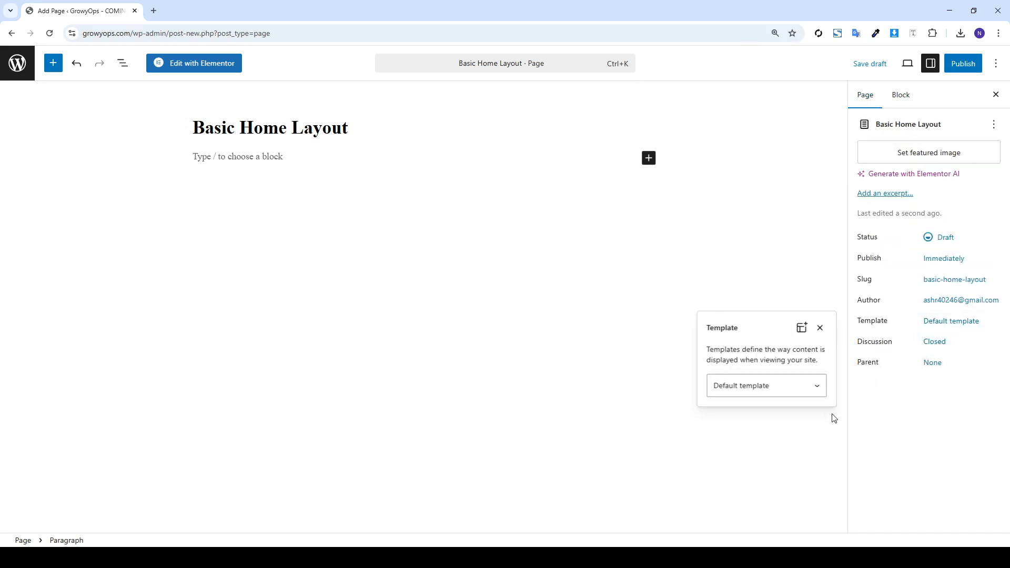
click(764, 427)
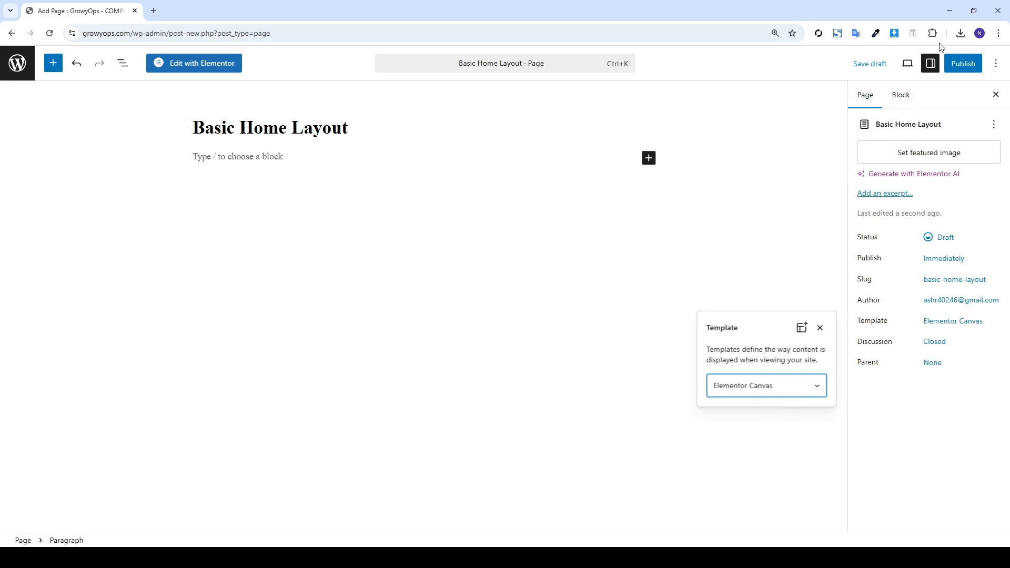
click(963, 63)
click(957, 67)
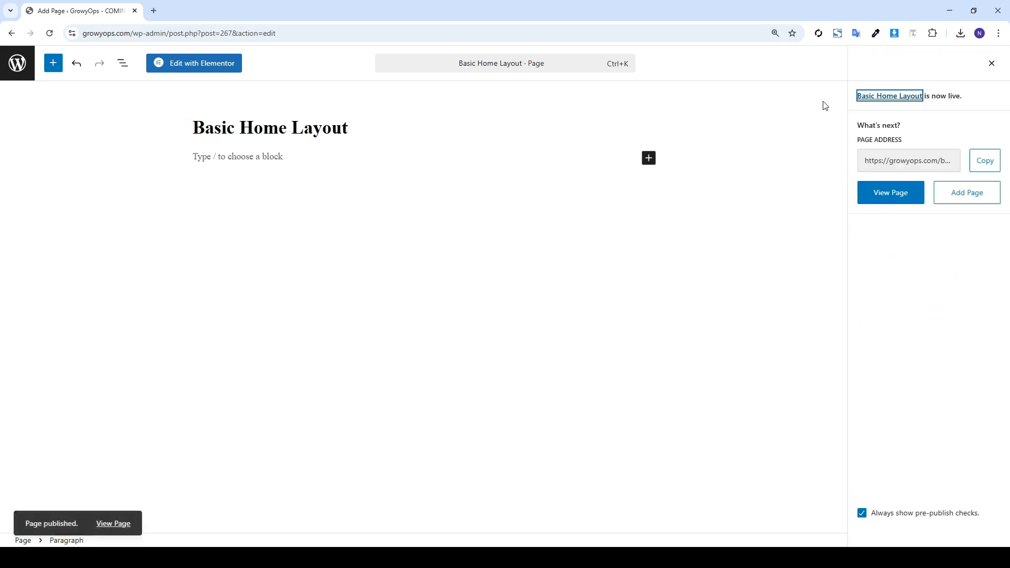
click(157, 64)
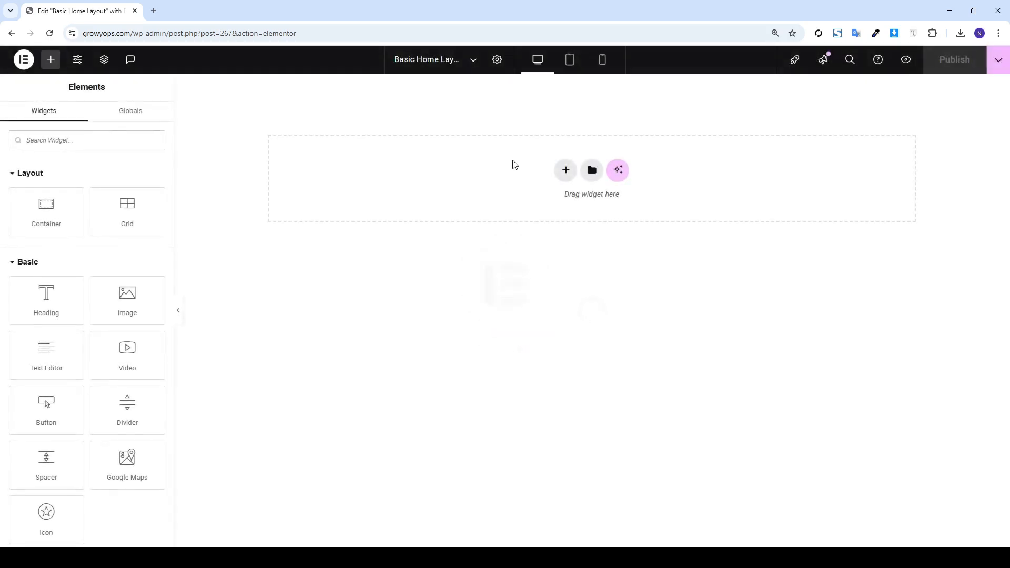
Add a flexbox container with a two-column structure to the empty canvas
click(564, 172)
click(557, 211)
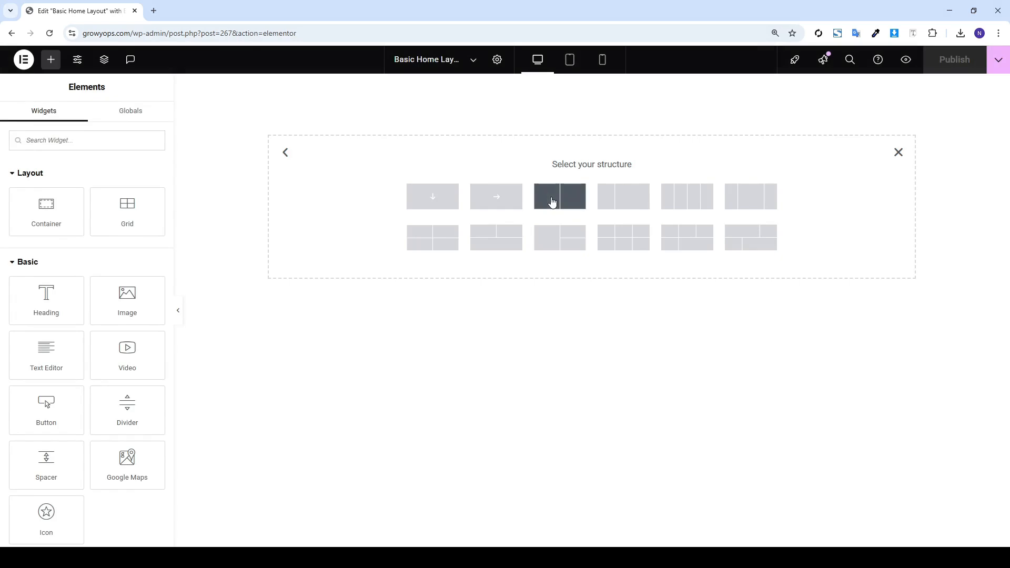
click(552, 202)
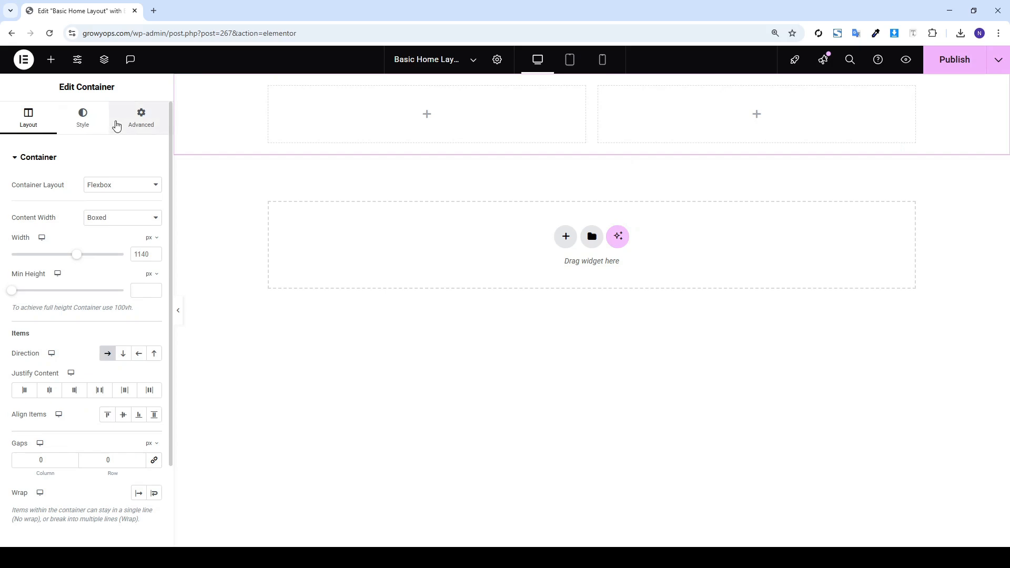
click(116, 124)
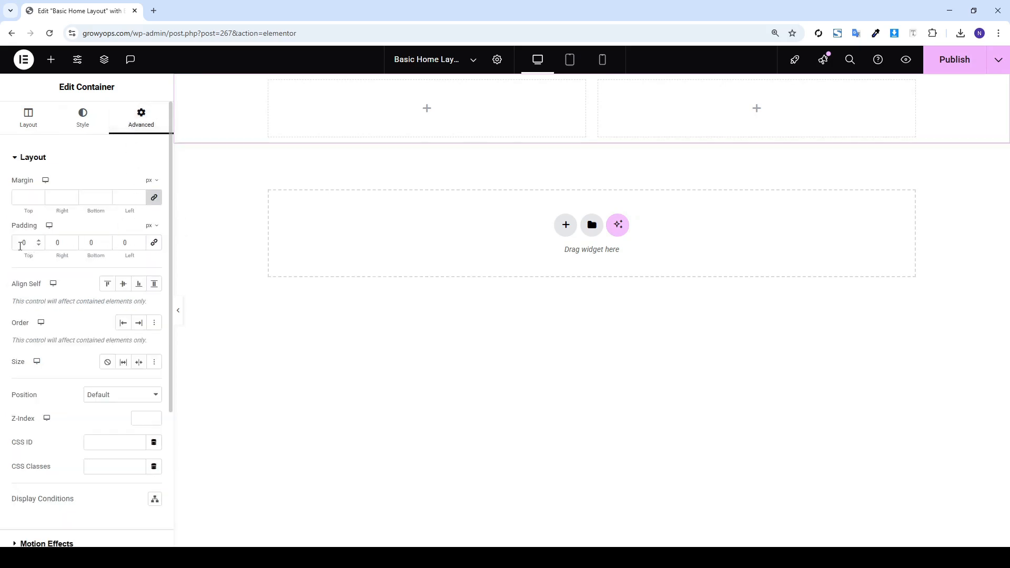
Set the container padding to top 120, right 21, bottom 120, left 20 px
text(12)
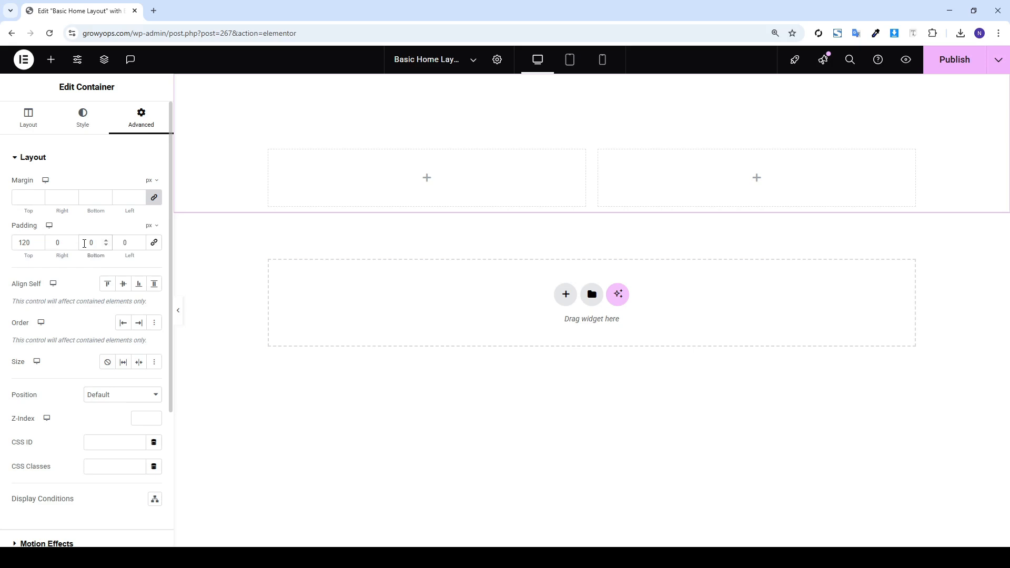
text(120)
key(Delete)
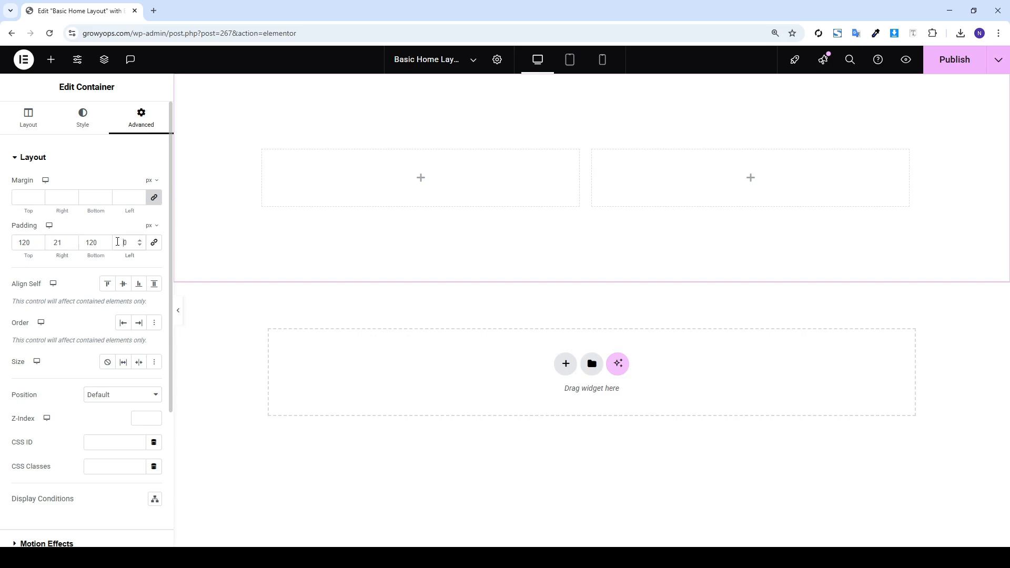
text(2)
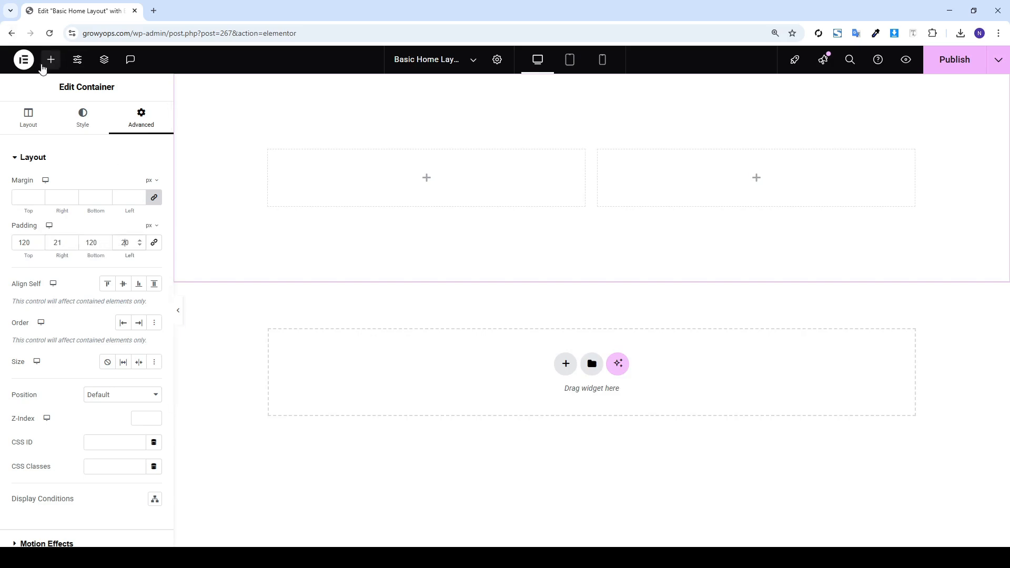
Add a Heading to the left column with black text at 28 px
click(51, 59)
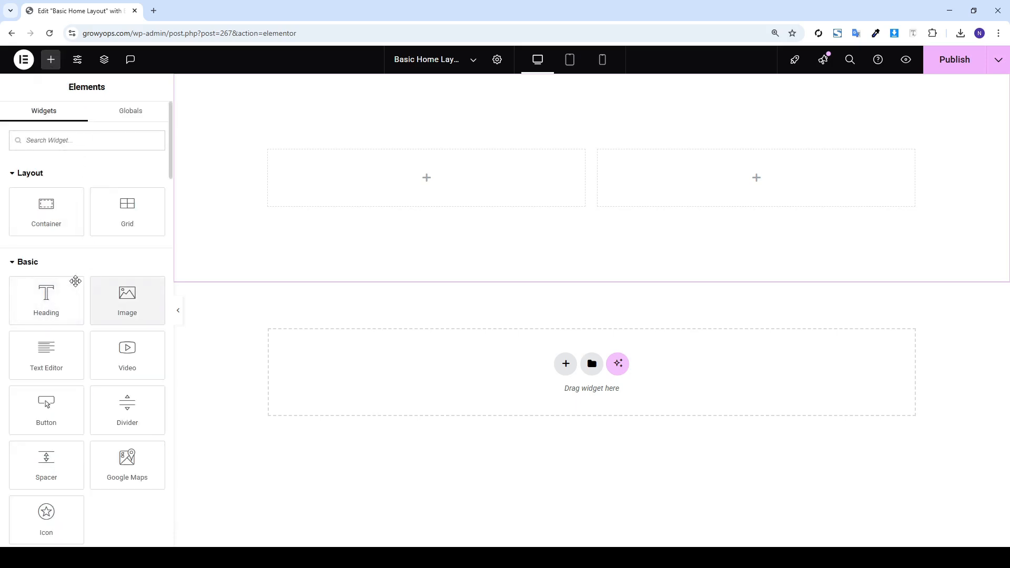
drag(48, 289, 292, 202)
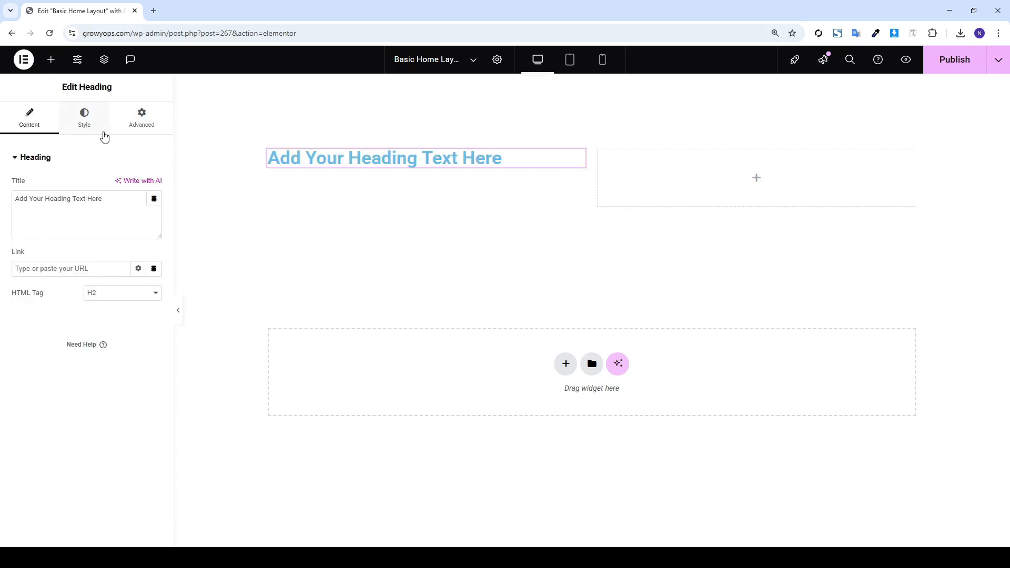
click(84, 129)
click(139, 348)
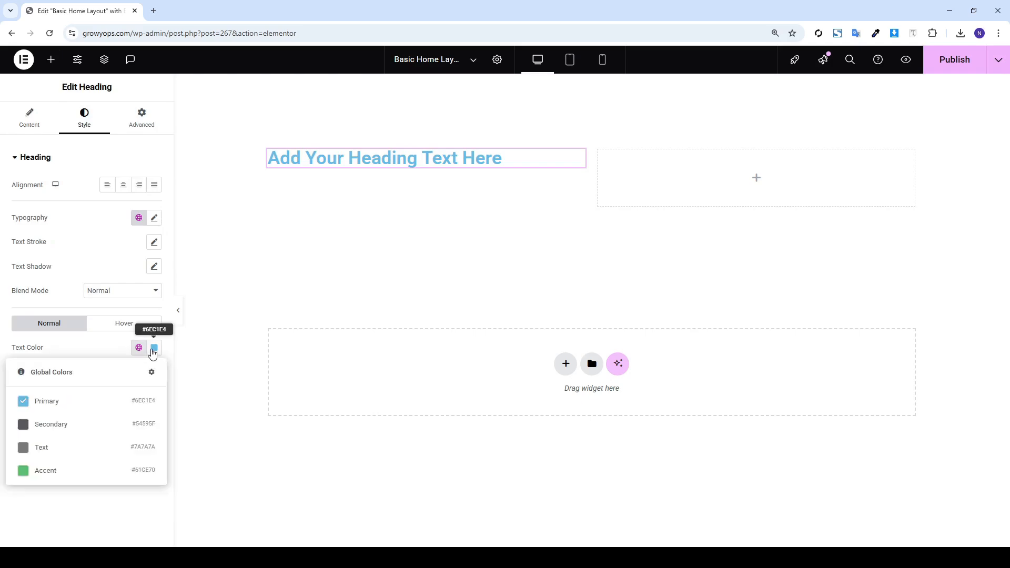
click(153, 349)
drag(104, 422, 59, 506)
click(31, 472)
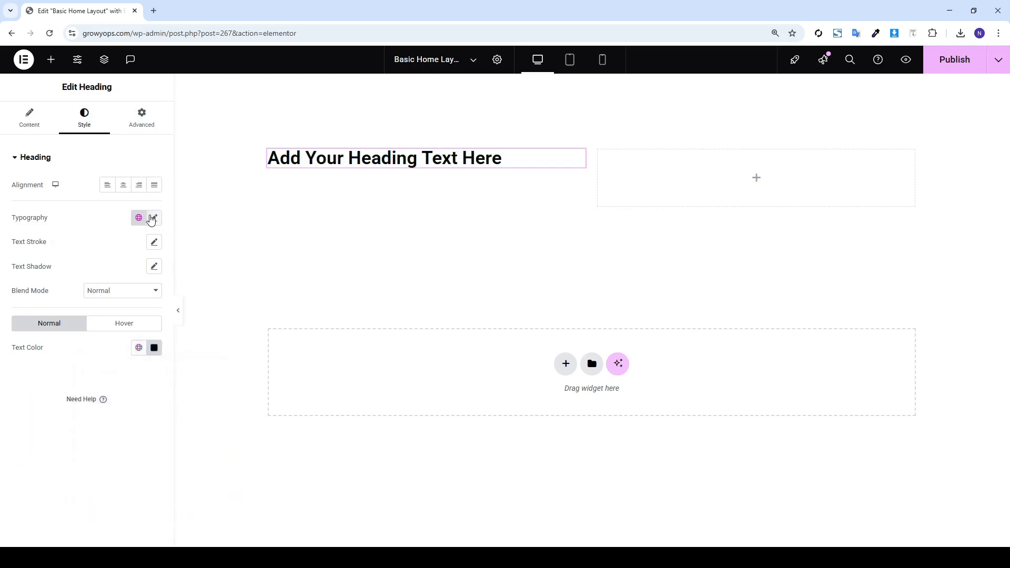
click(155, 217)
text(28)
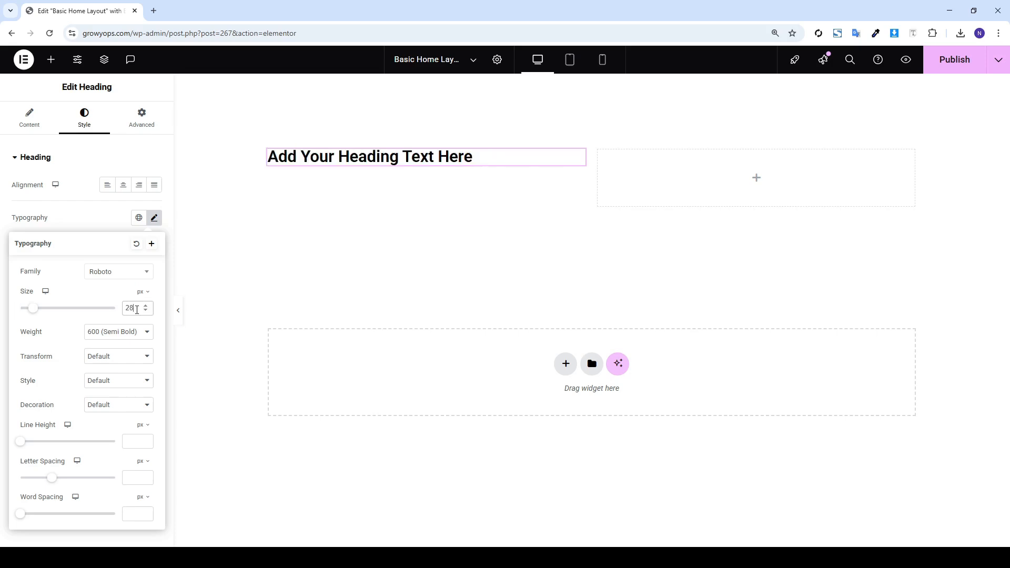
Duplicate the heading and set the copy's typography size to 56 px
right_click(361, 154)
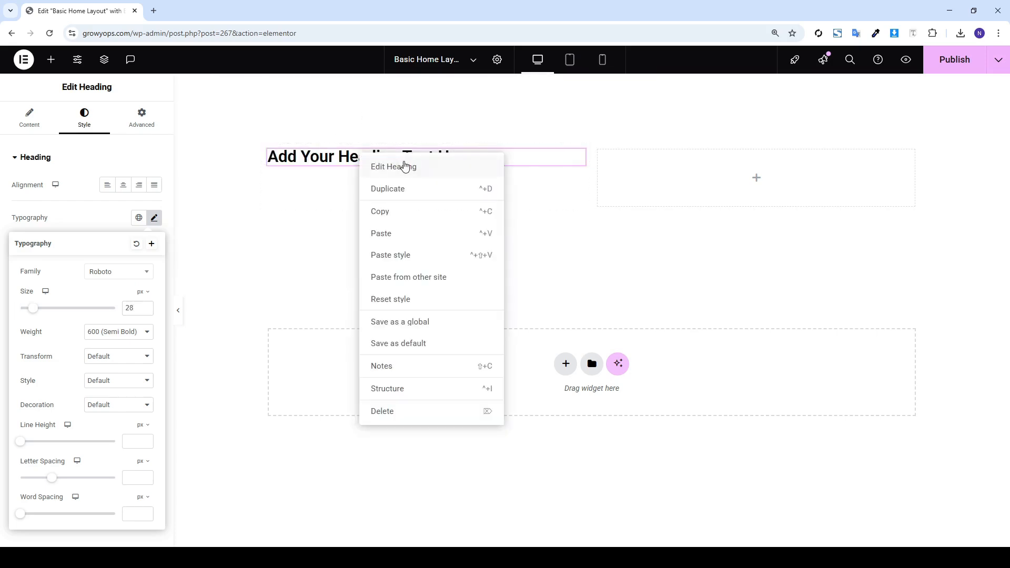
click(393, 192)
click(79, 126)
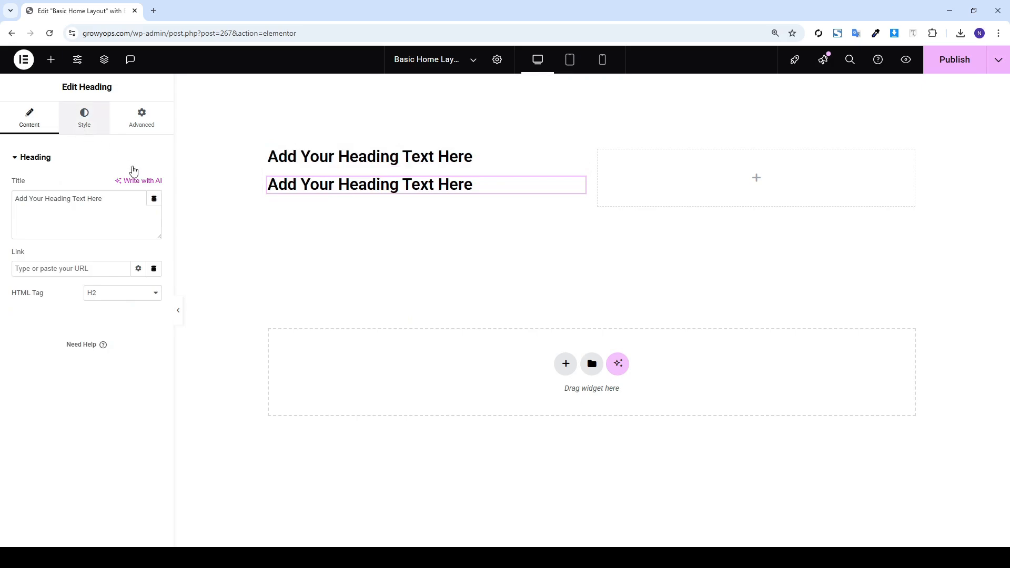
click(154, 218)
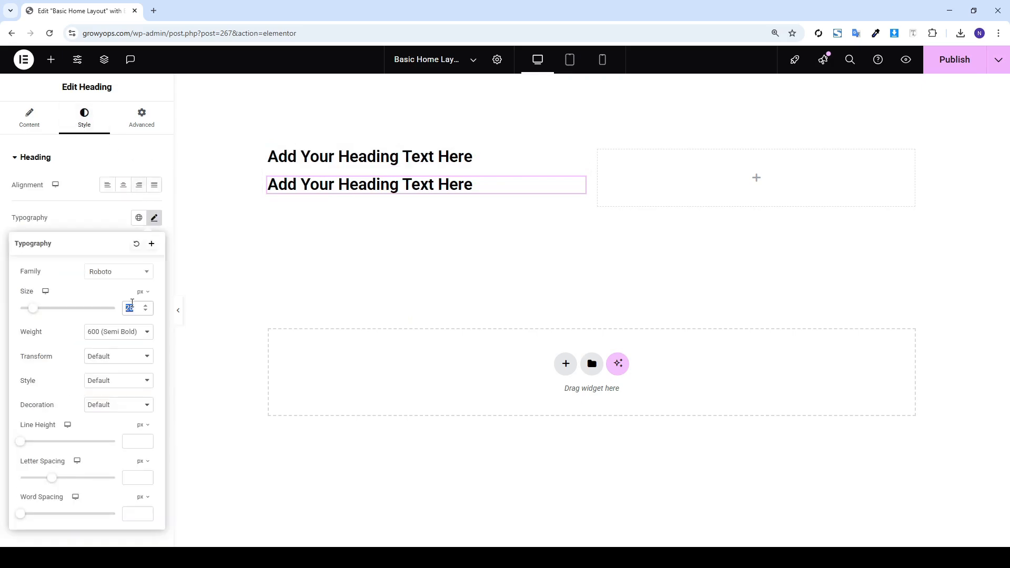
text(56)
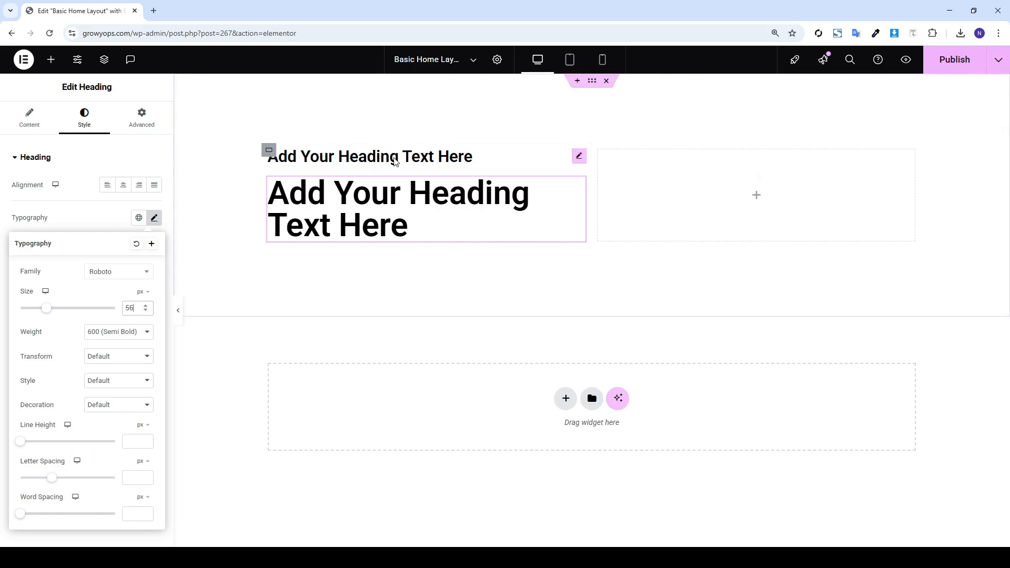
click(73, 137)
click(38, 127)
Change the small heading's text to 'Title' and the large one's to 'Heading'
triple_click(60, 201)
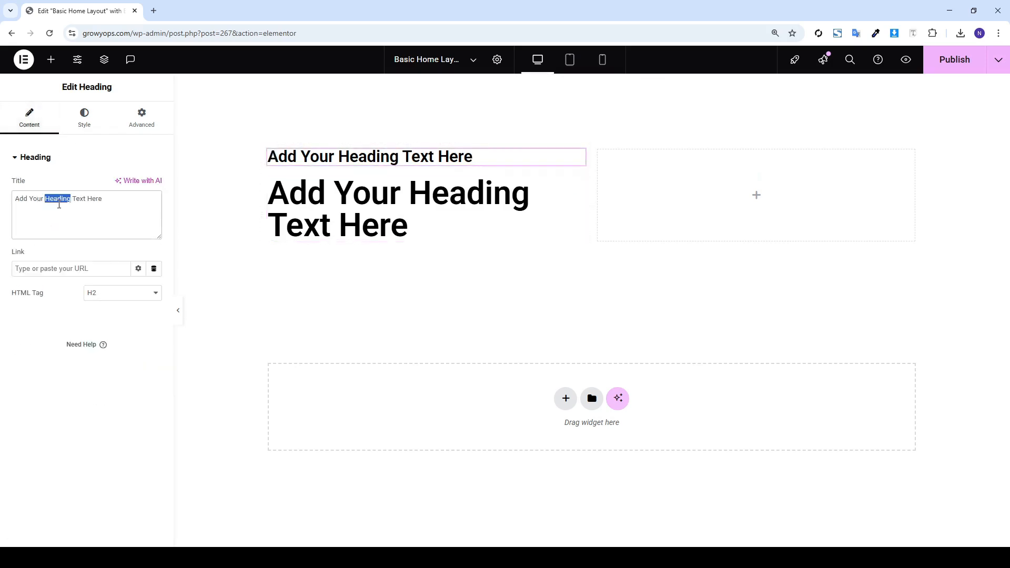
text(Titl)
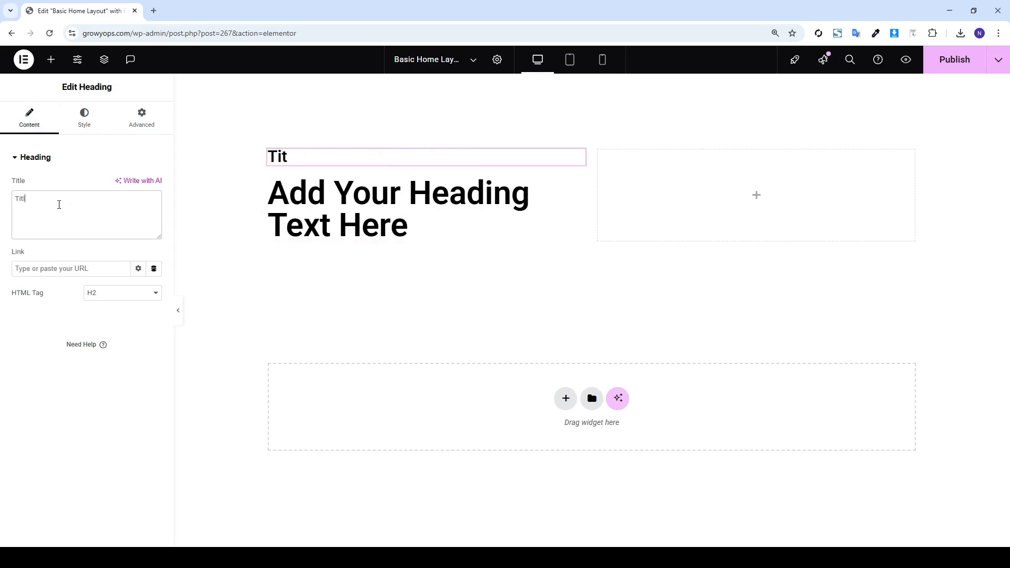
text(e)
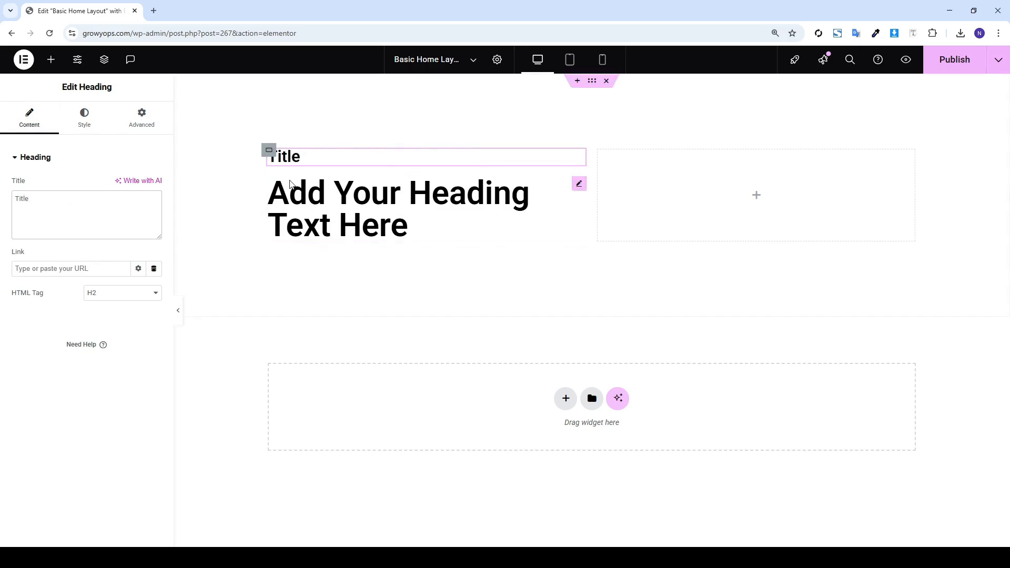
click(526, 200)
click(14, 122)
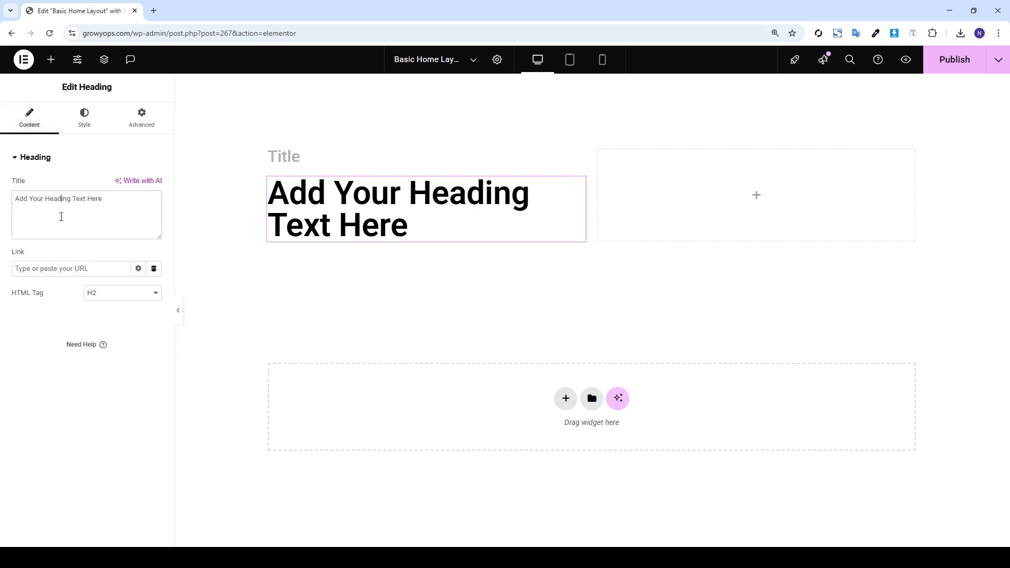
triple_click(62, 218)
text(HJ)
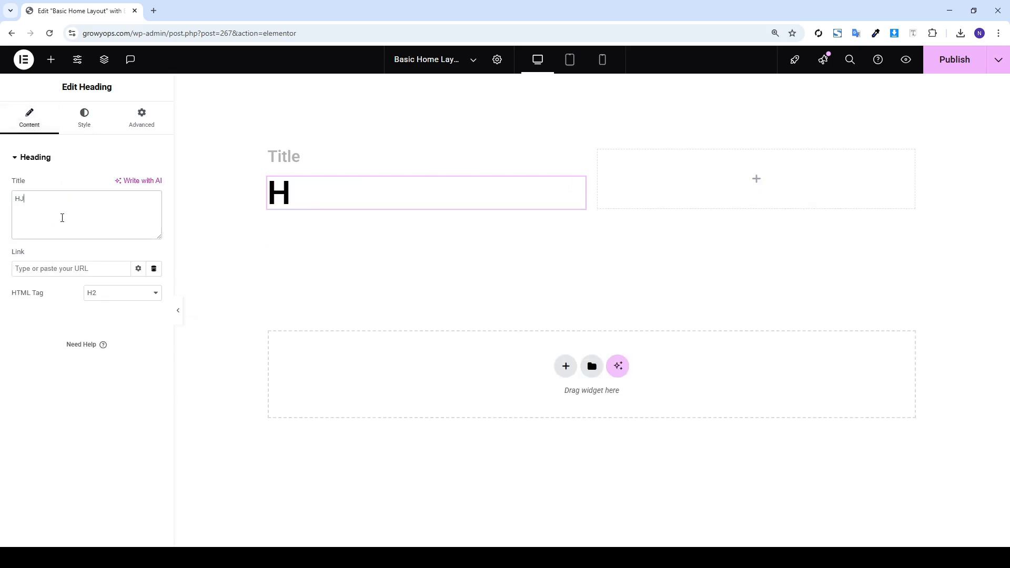
key(BackSpace)
text(eading)
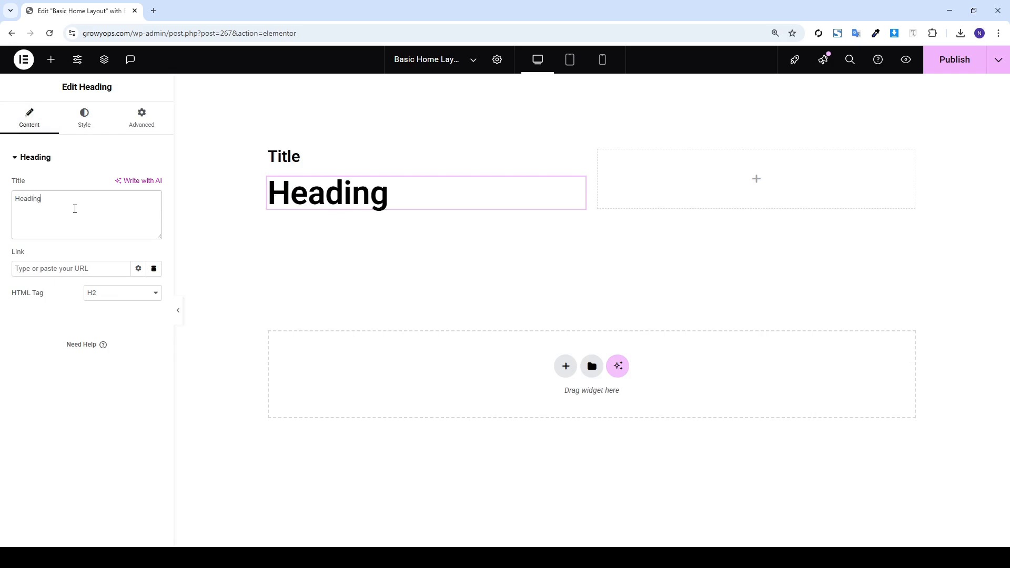
click(51, 60)
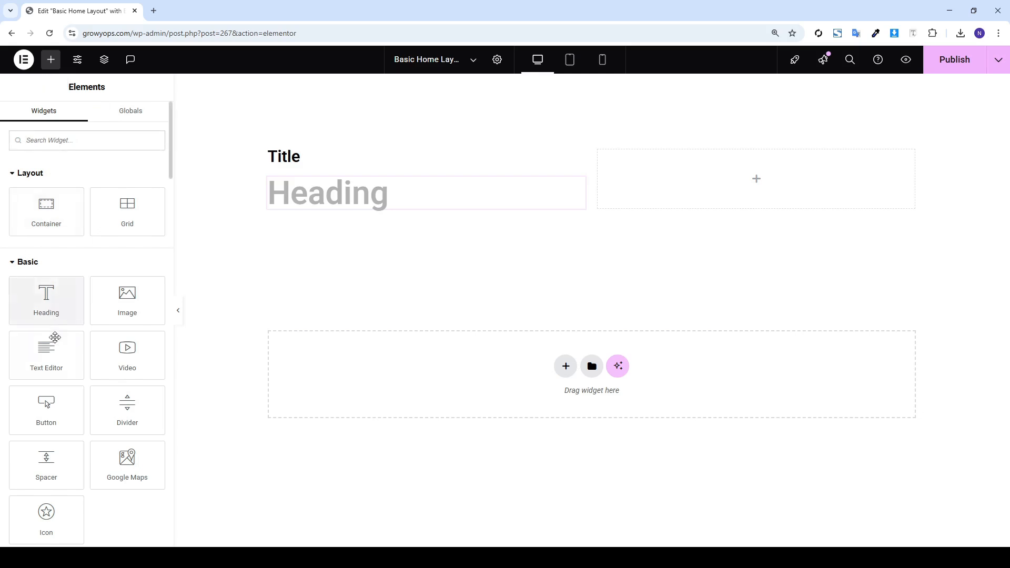
Add a lorem ipsum Text Editor under the Heading and color the Title blue #0078E8
drag(46, 347, 318, 213)
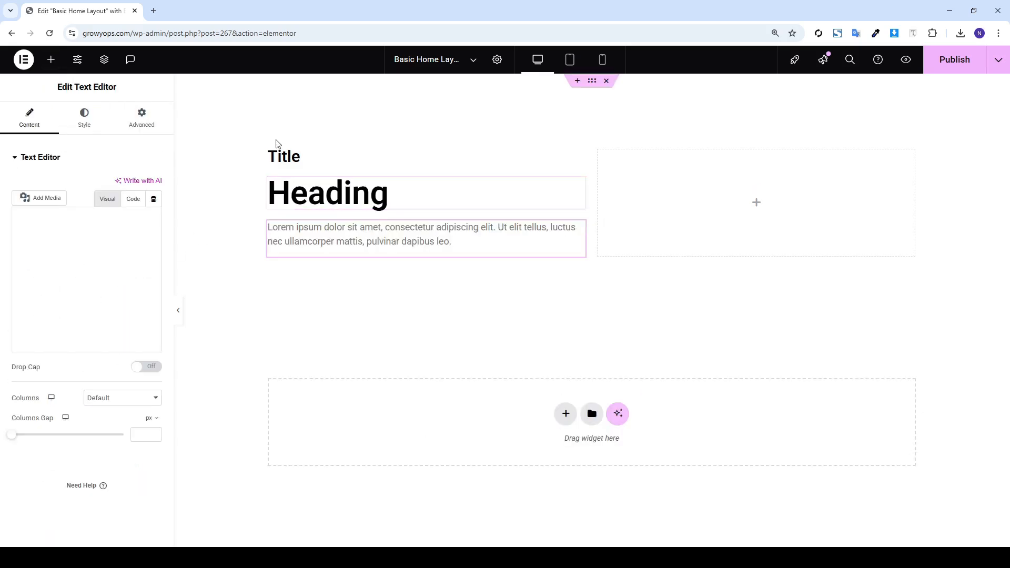
click(284, 160)
click(84, 119)
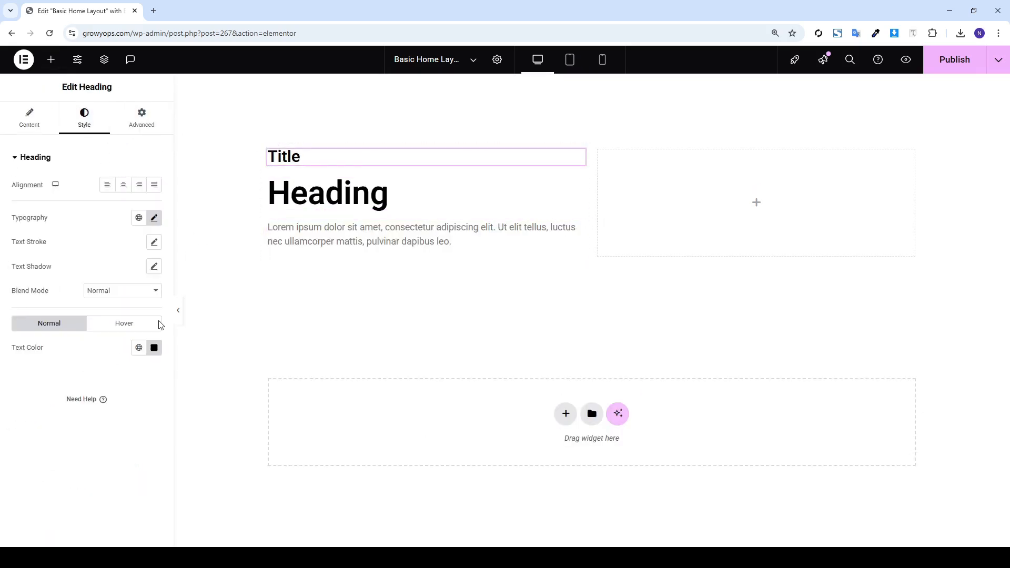
click(153, 351)
drag(161, 489, 224, 401)
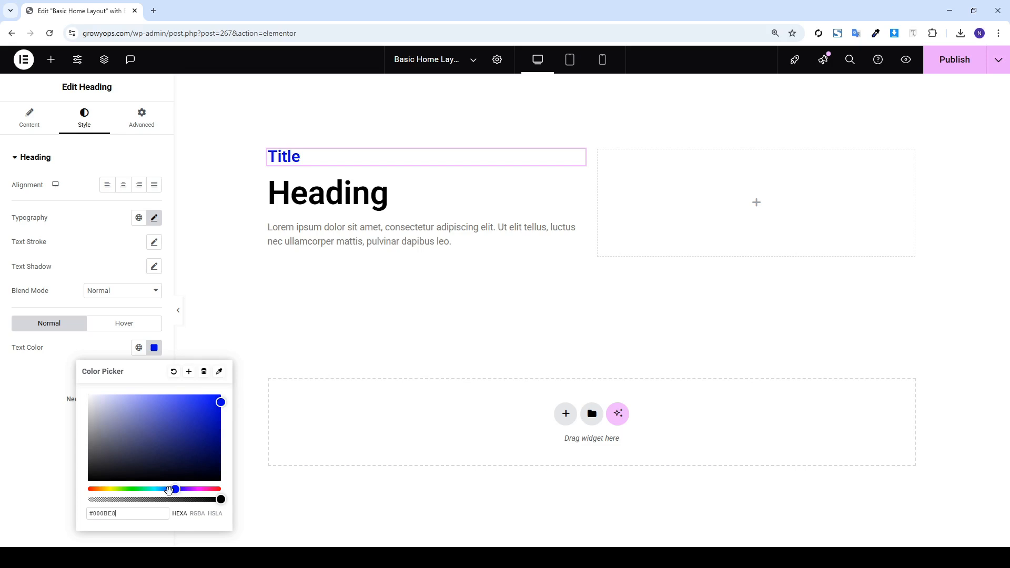
drag(175, 489, 164, 491)
click(421, 234)
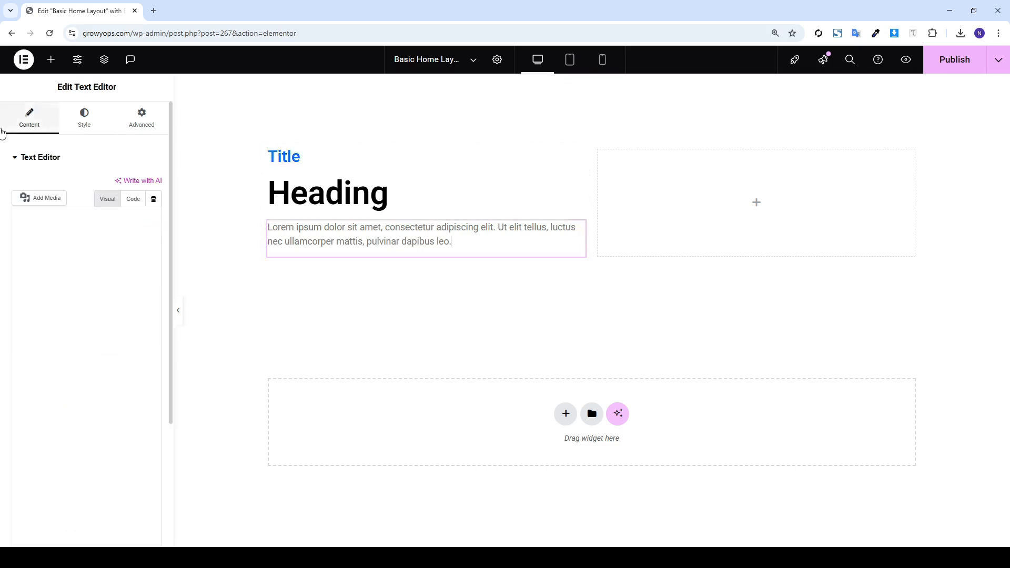
Set the paragraph text color to dark grey #252525
click(85, 127)
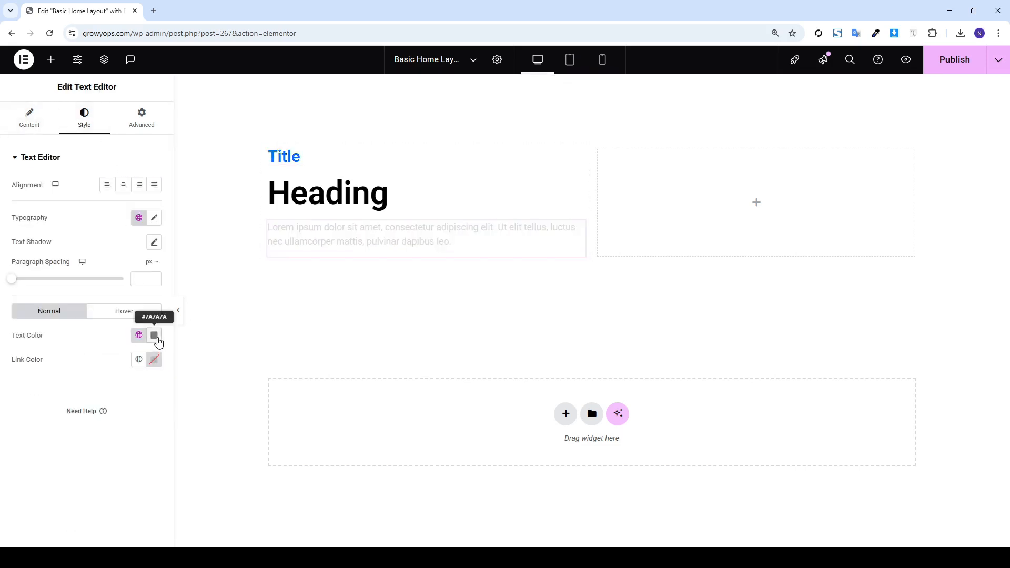
click(155, 335)
drag(112, 411, 77, 461)
click(69, 450)
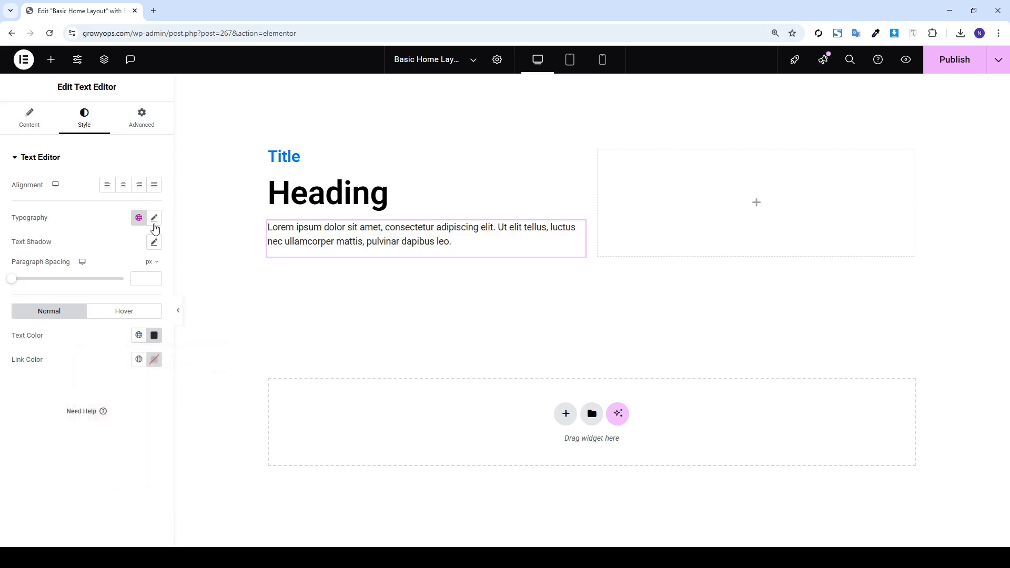
Set the paragraph font to Inter, size reduced from 18, line height 1.6 em
click(154, 220)
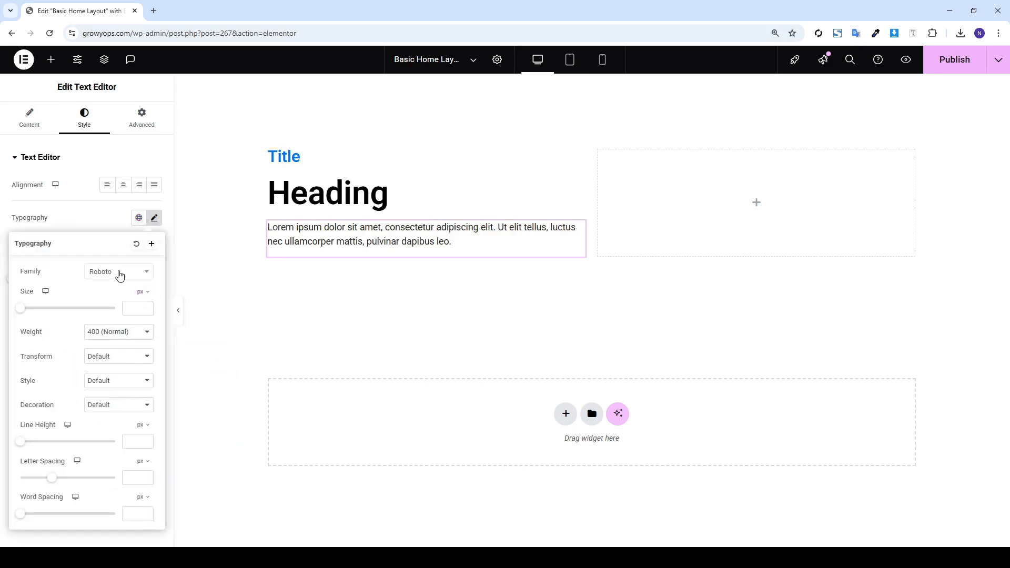
click(119, 273)
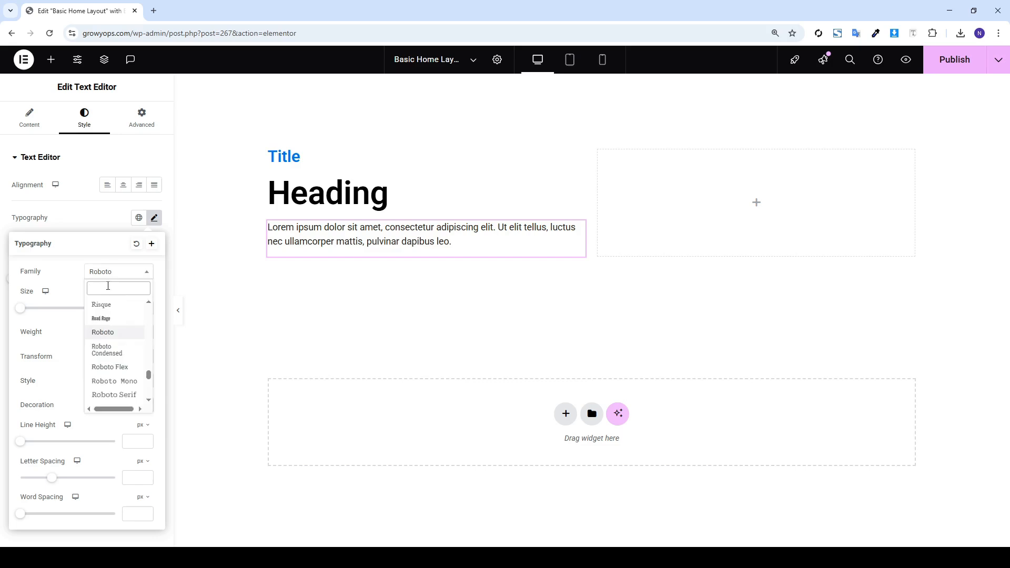
text(Inter)
key(Return)
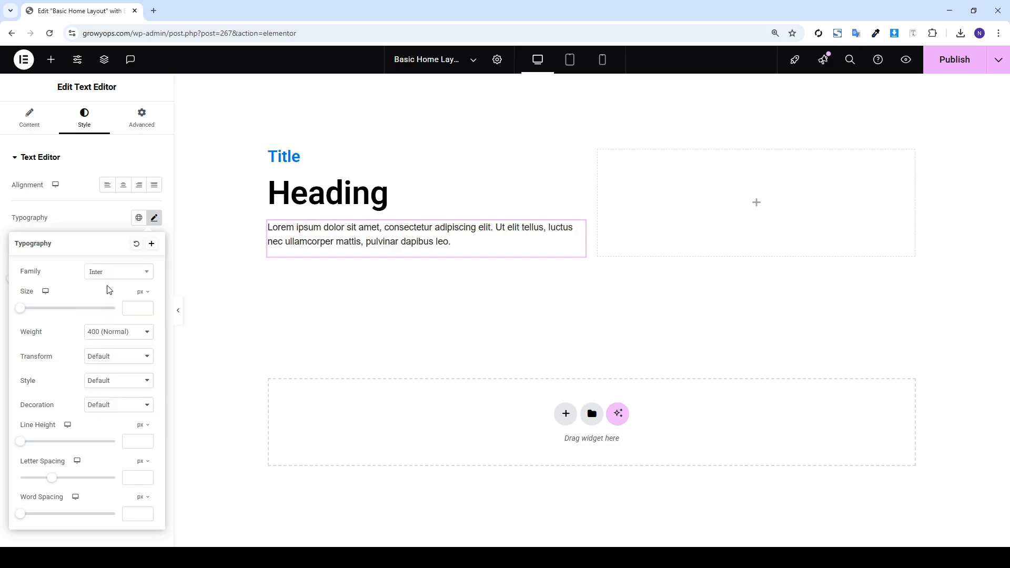
text(18)
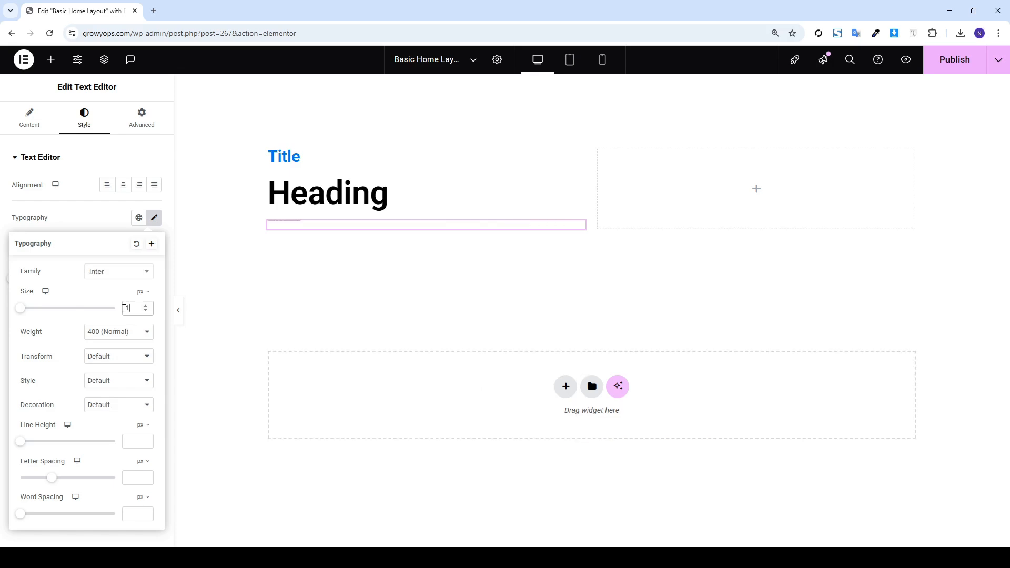
click(136, 440)
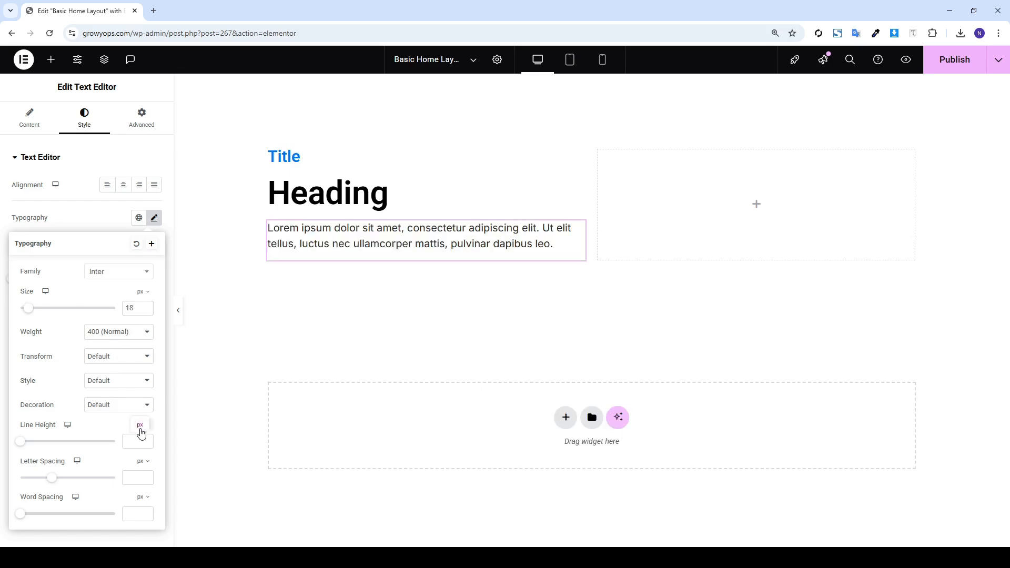
text(1.8)
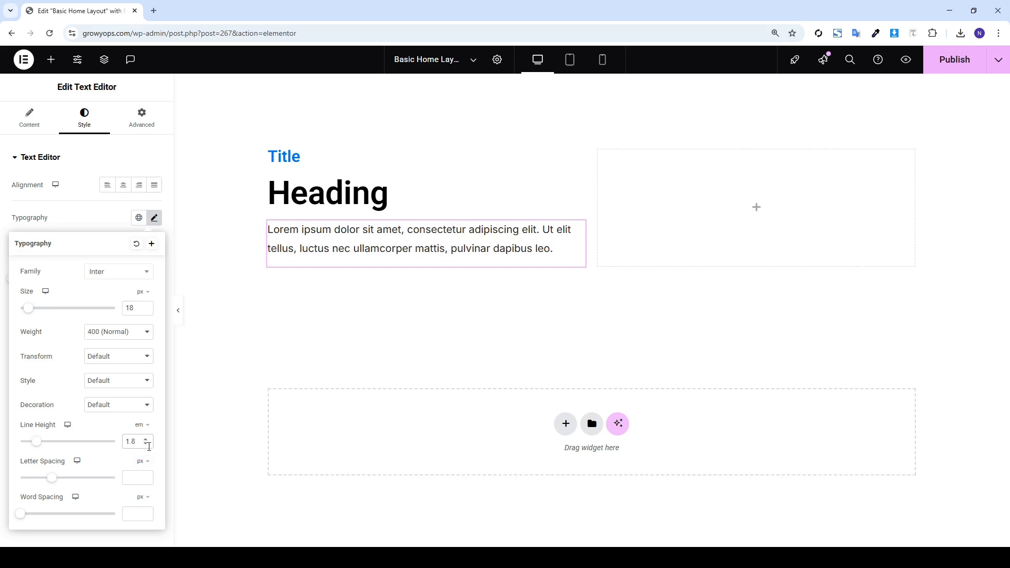
click(147, 445)
click(146, 445)
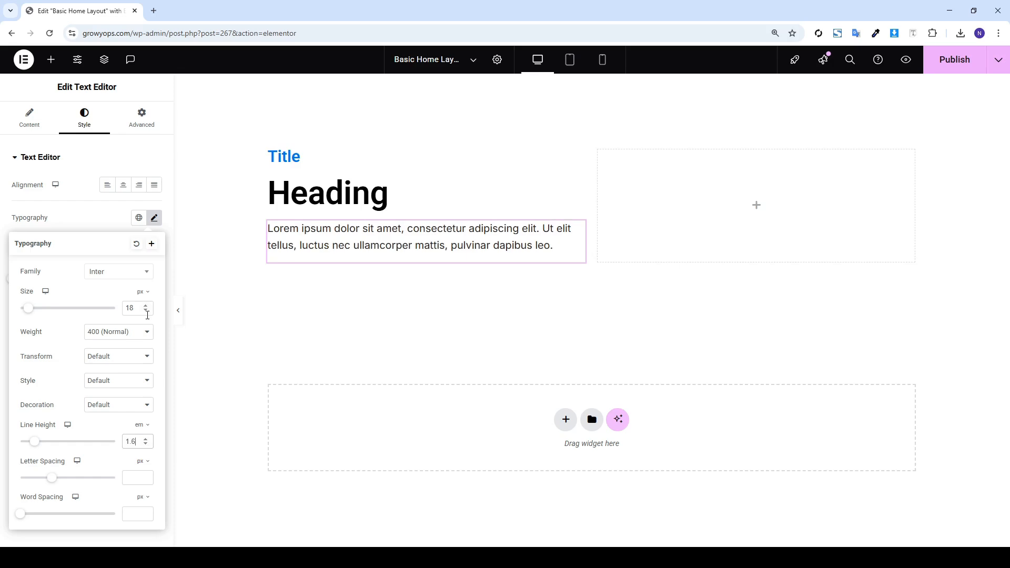
click(148, 312)
click(148, 311)
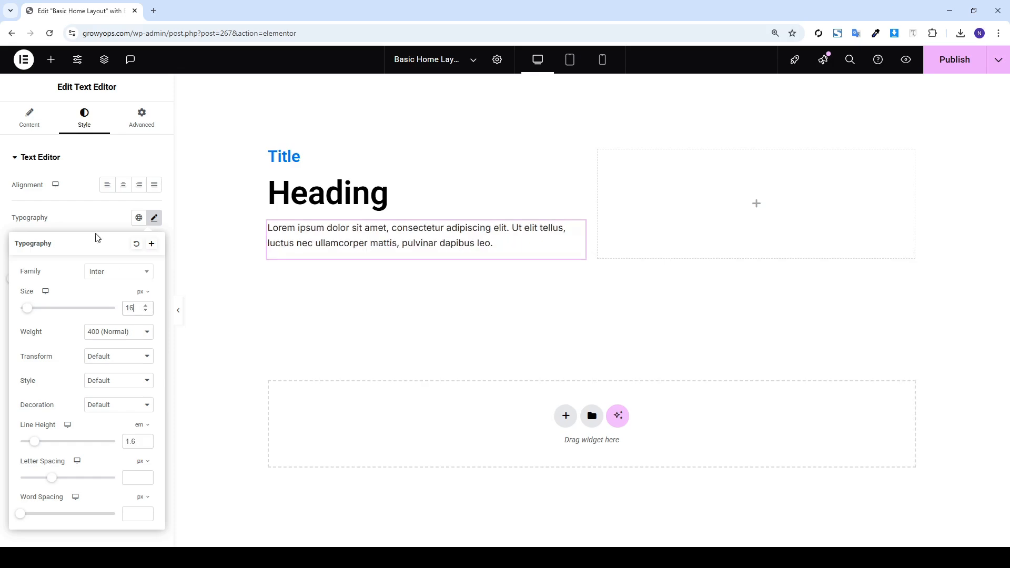
click(88, 218)
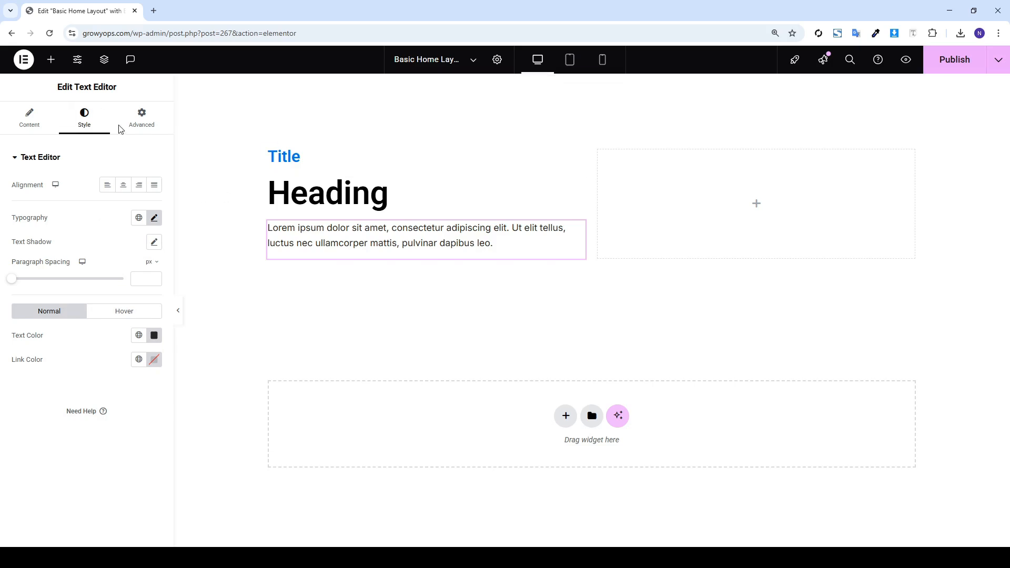
click(51, 61)
Add an inner container with two side-by-side Click here buttons, plus an Image widget in the right column
drag(46, 211, 348, 254)
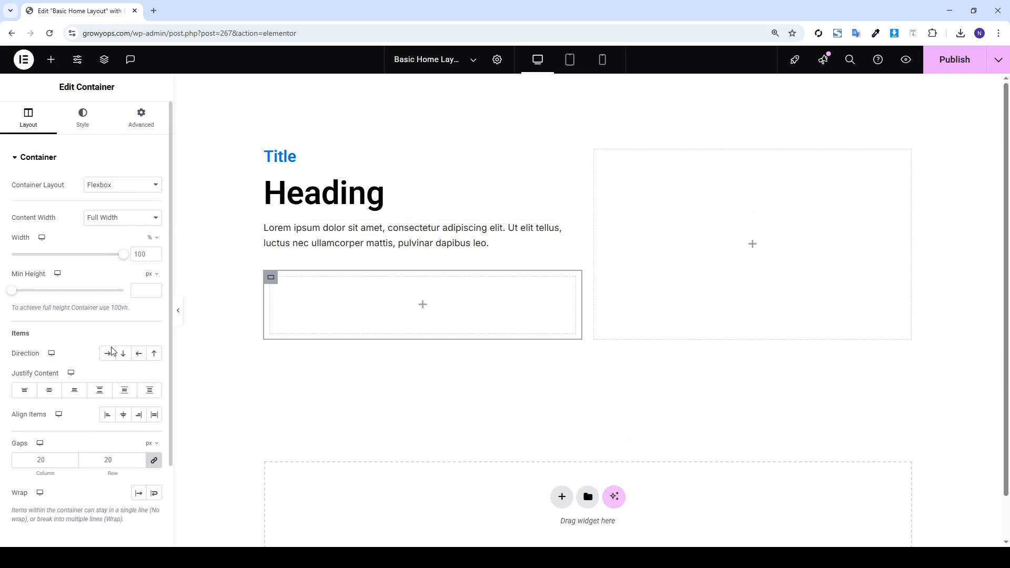
drag(3, 360, 44, 353)
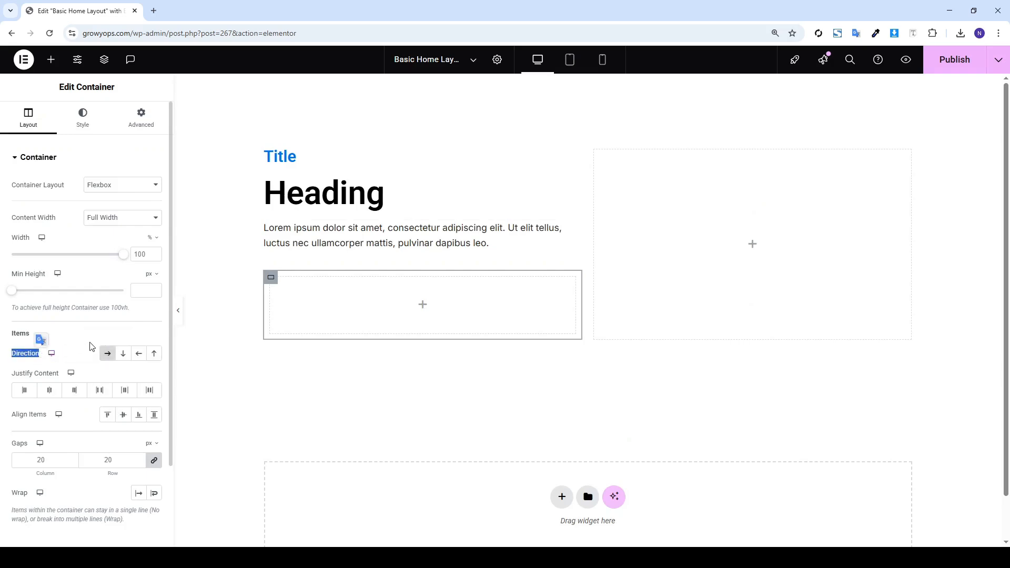
click(51, 59)
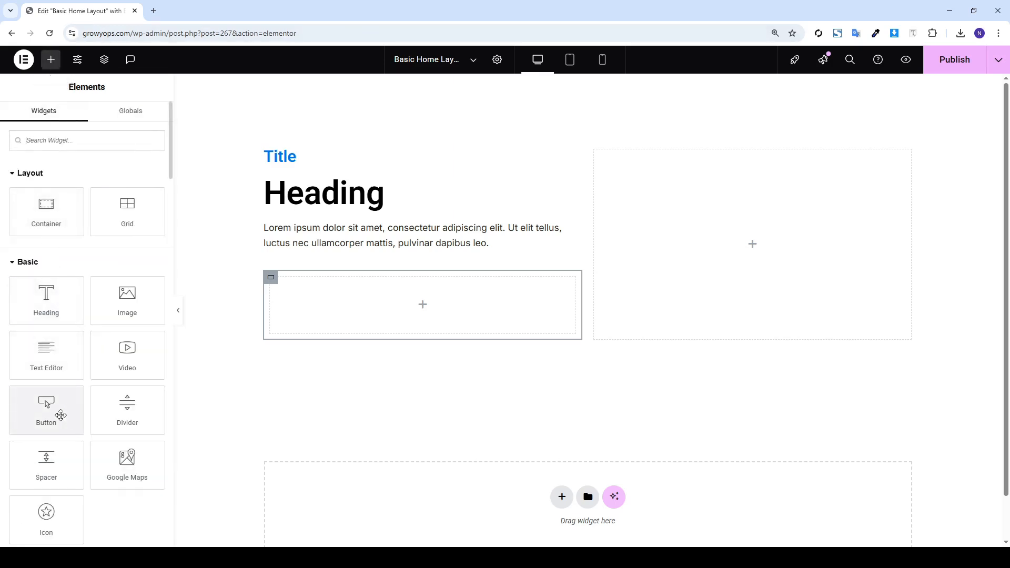
drag(61, 413, 314, 310)
right_click(298, 288)
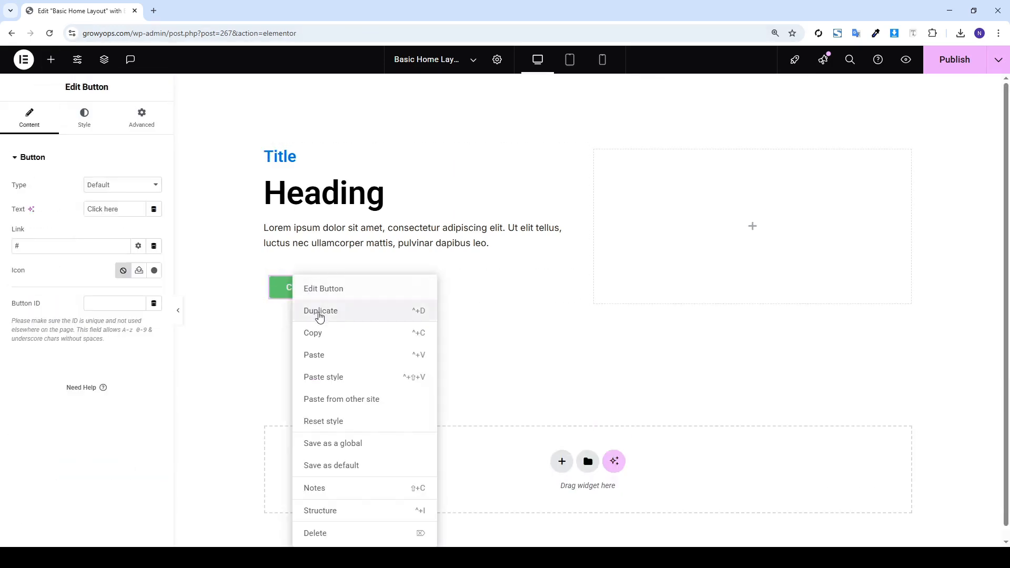
click(316, 315)
click(271, 277)
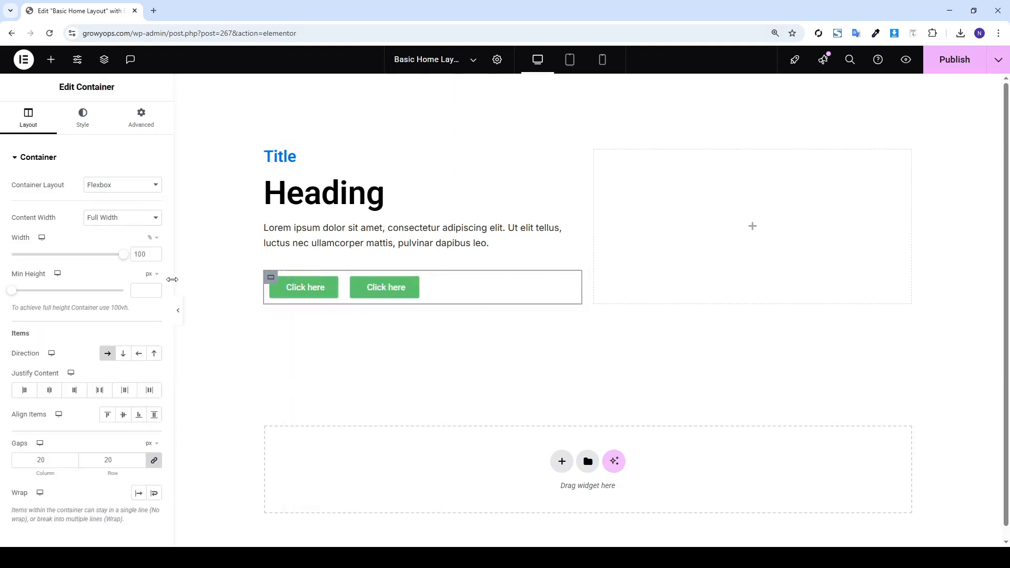
click(123, 354)
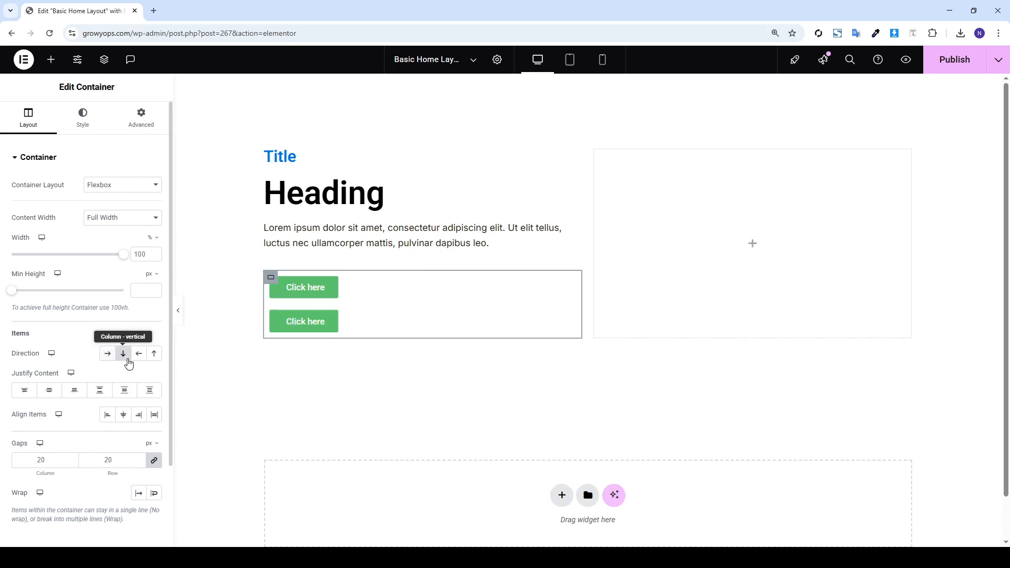
click(108, 354)
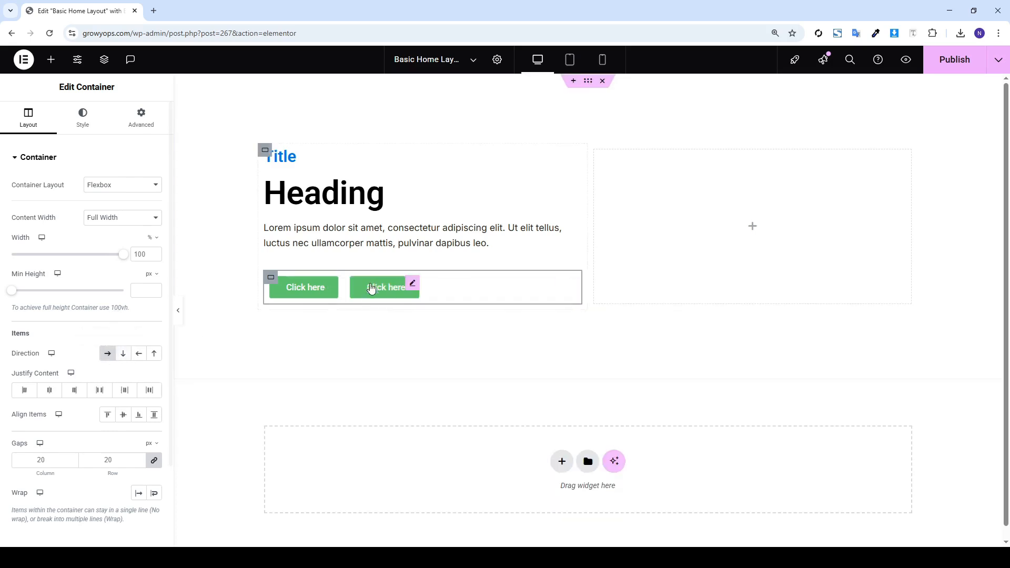
click(48, 59)
drag(97, 296, 695, 237)
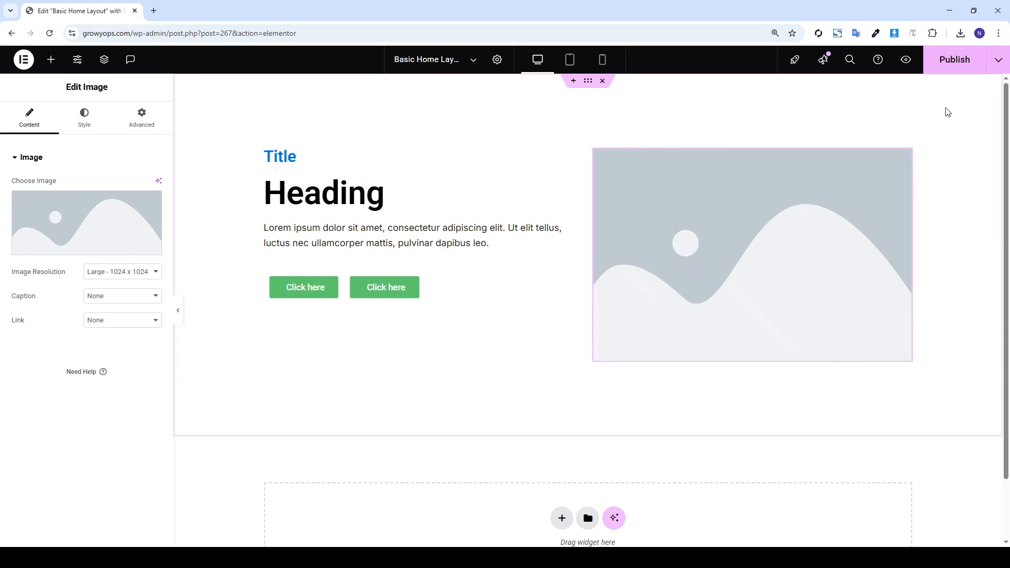
Publish the page, then give the top section a Classic background
mouse_move(1006, 124)
mouse_down()
mouse_move(1006, 152)
mouse_move(1006, 123)
mouse_up()
click(969, 61)
click(589, 81)
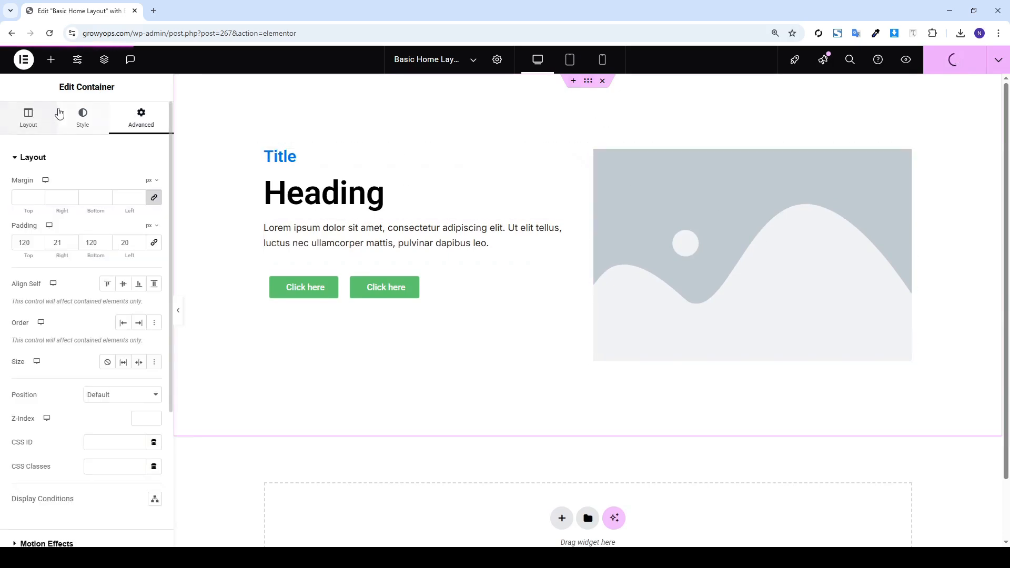
click(83, 117)
click(107, 209)
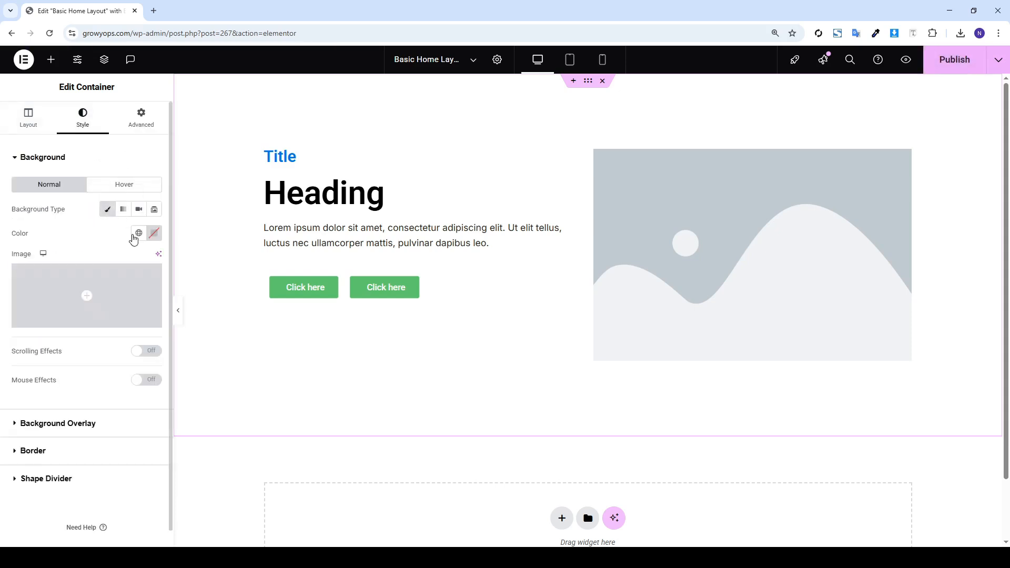
After trying black, blue and yellow, set the section background to white #FFFFFF and publish
click(154, 233)
mouse_move(153, 365)
mouse_down()
mouse_move(178, 363)
mouse_move(117, 361)
mouse_move(67, 405)
mouse_move(109, 345)
mouse_move(191, 270)
mouse_move(214, 280)
mouse_up()
drag(155, 372, 164, 374)
mouse_move(200, 322)
mouse_down()
mouse_move(221, 297)
mouse_move(228, 372)
mouse_move(234, 299)
mouse_up()
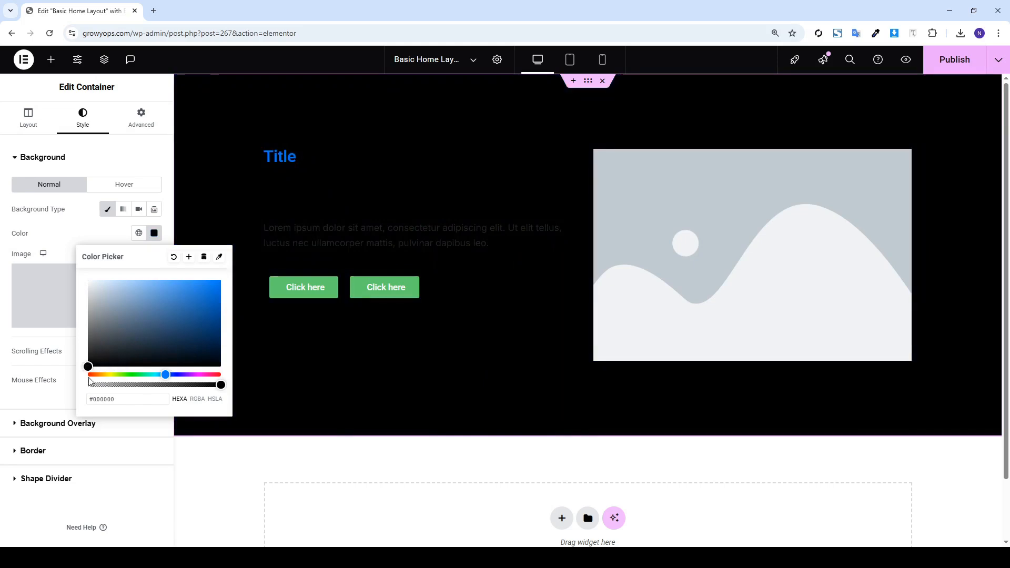
click(109, 375)
drag(110, 355, 109, 273)
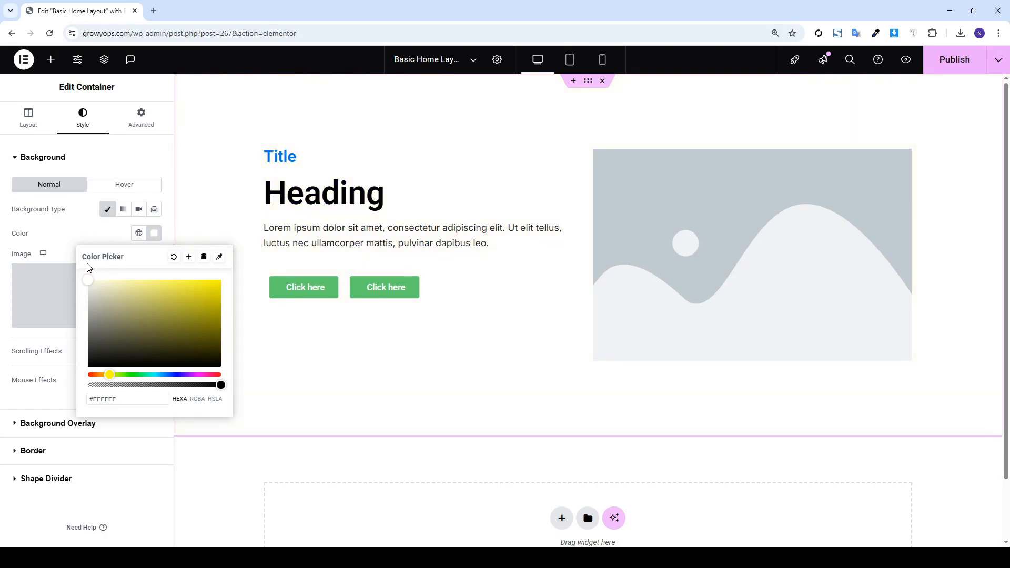
click(946, 74)
scroll(658, 288, down, 1)
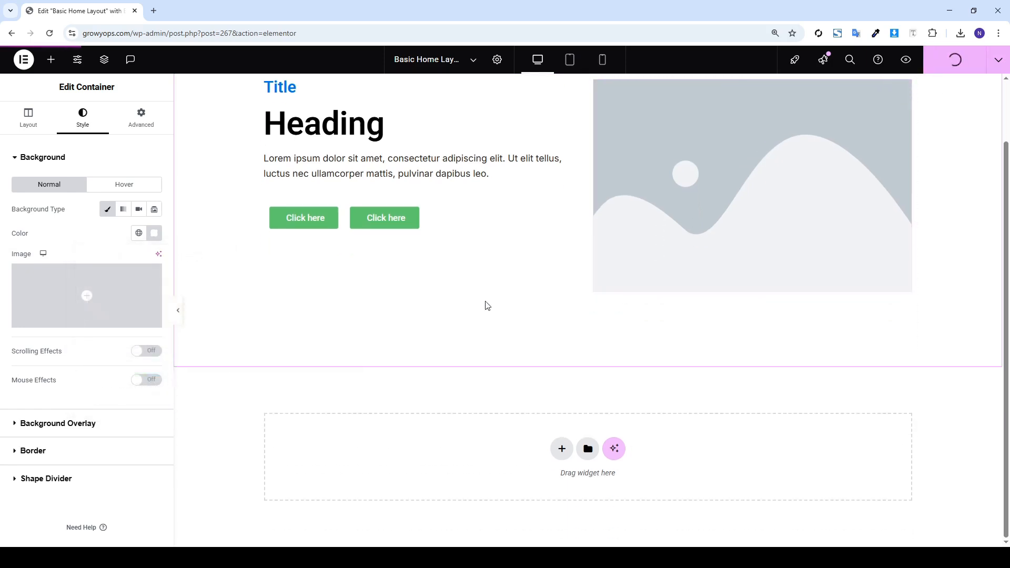
scroll(484, 302, up, 1)
Browse the media library and insert an image into the right-column image widget
click(764, 264)
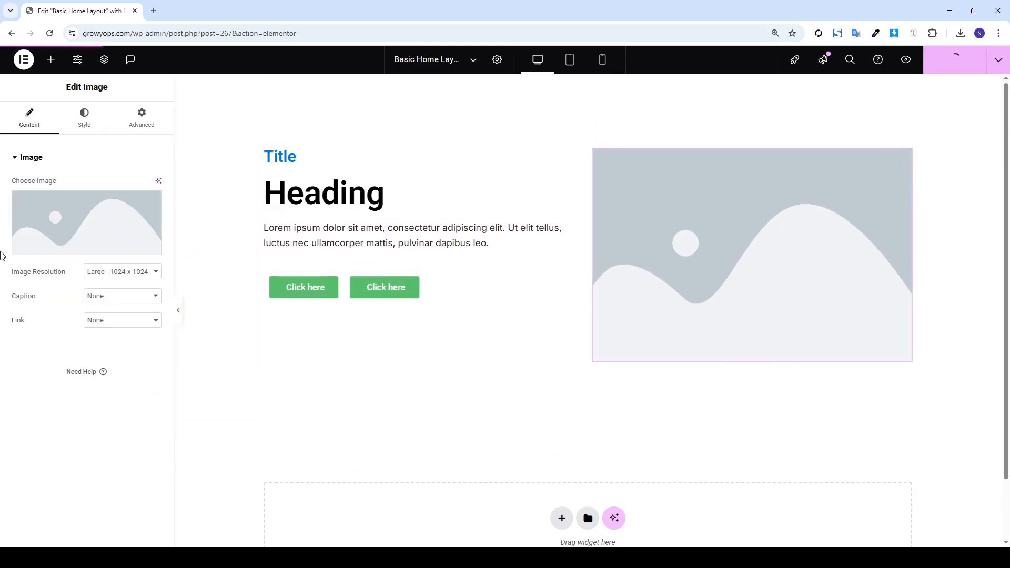
click(64, 228)
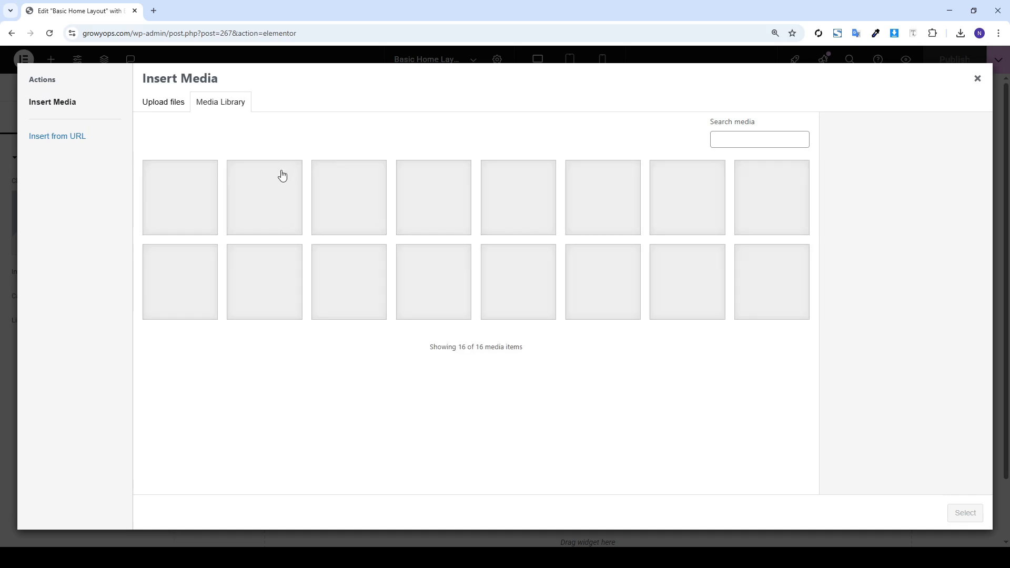
click(263, 187)
click(185, 204)
click(363, 227)
click(248, 225)
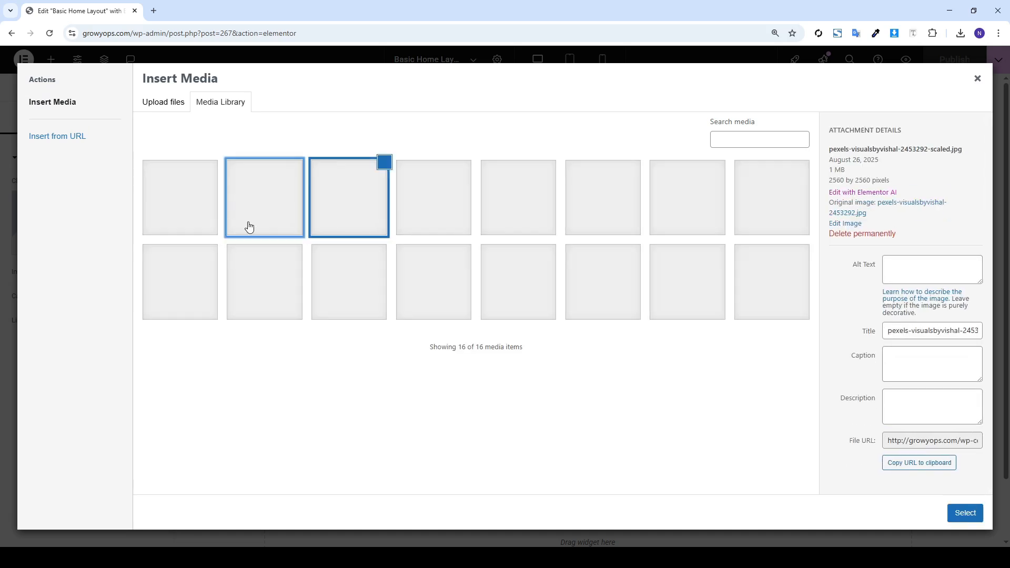
click(184, 210)
click(415, 208)
click(250, 206)
click(208, 205)
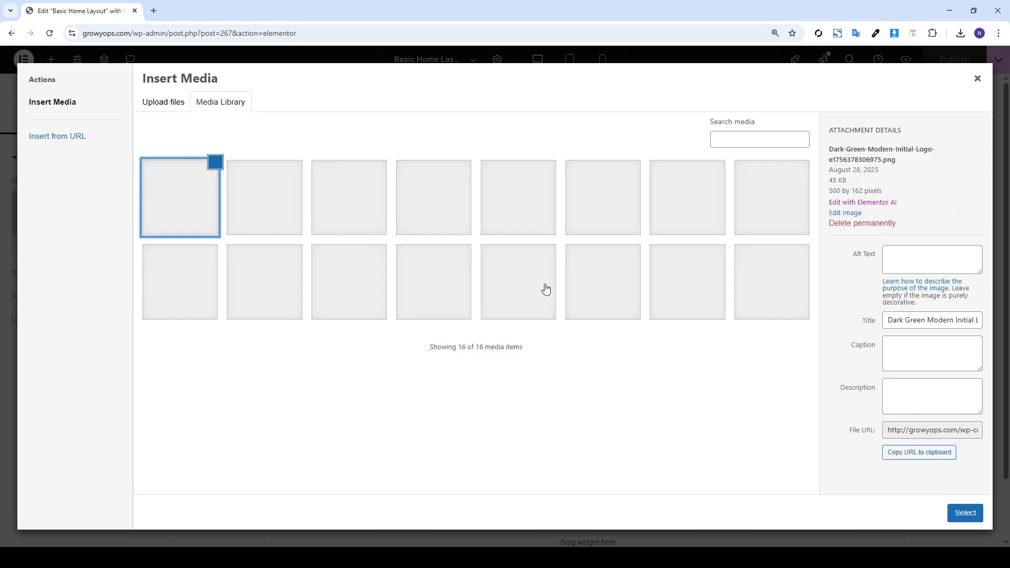
click(403, 216)
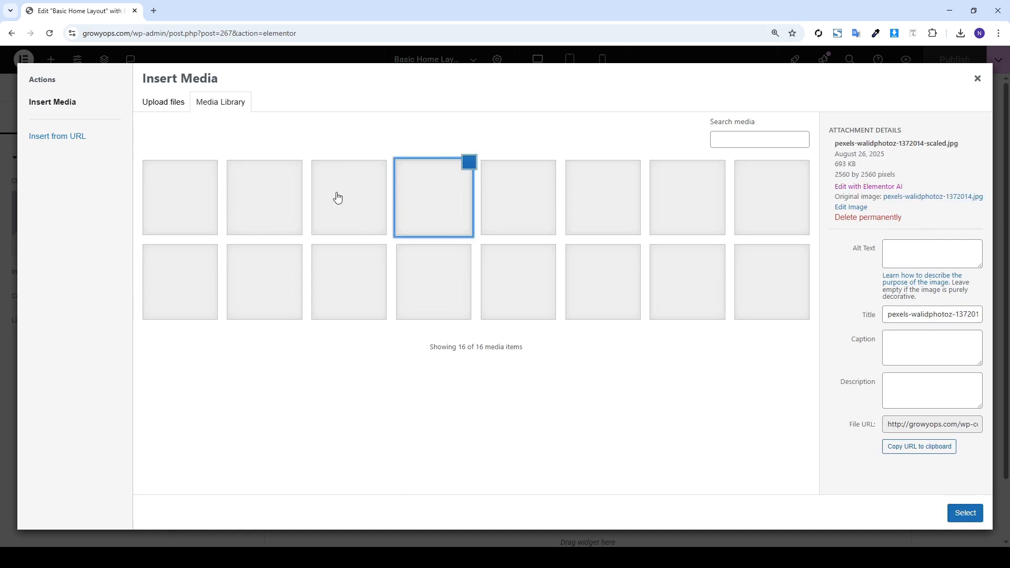
click(956, 514)
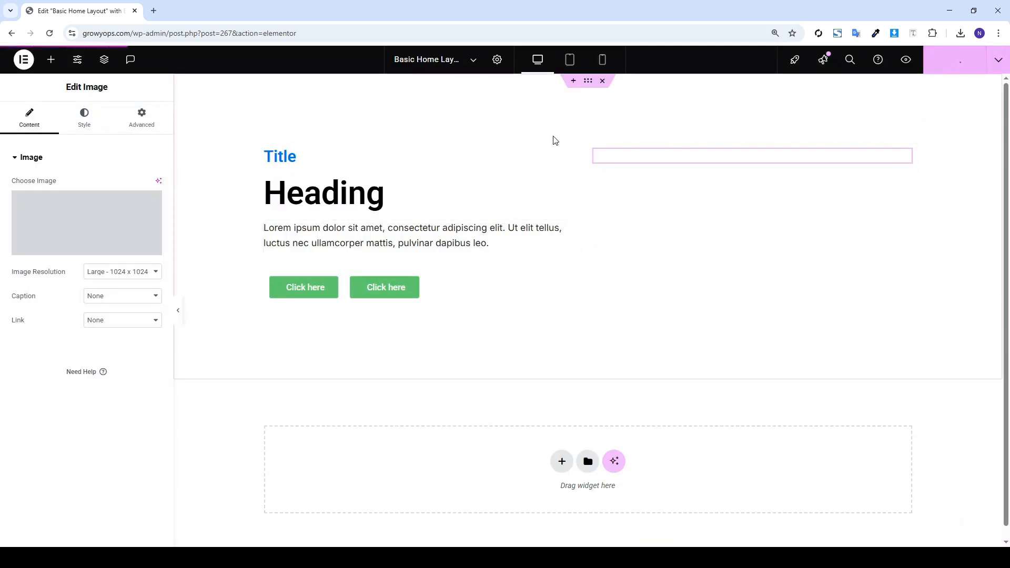
Replace that image with the city skyline at sunset photo and save the page
mouse_move(140, 234)
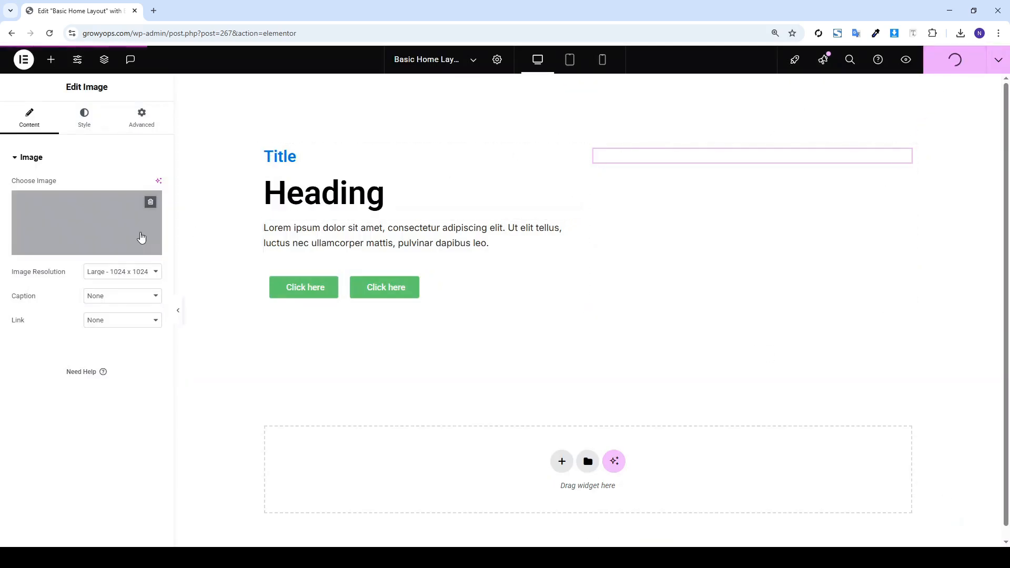
click(150, 203)
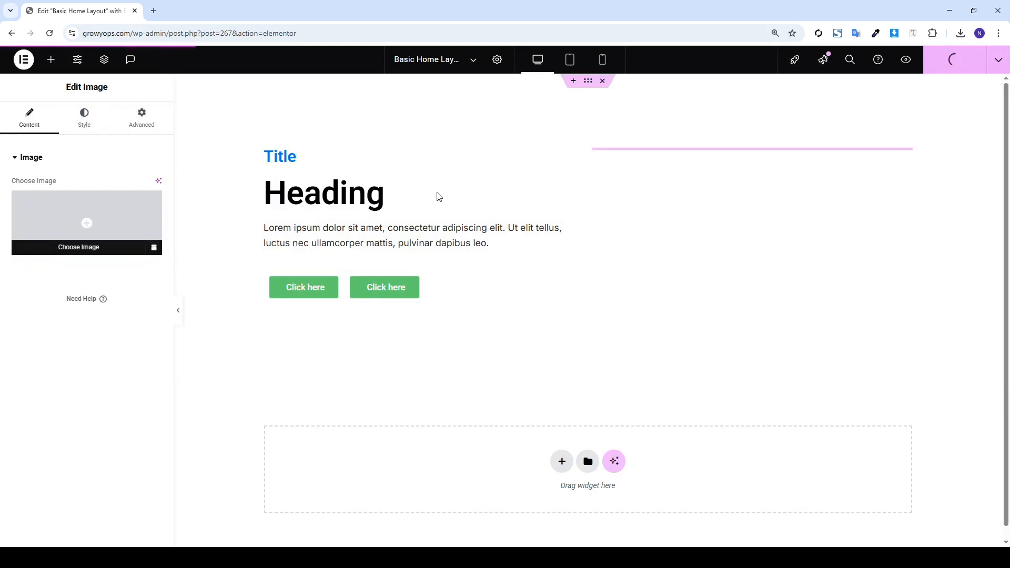
click(107, 219)
click(335, 219)
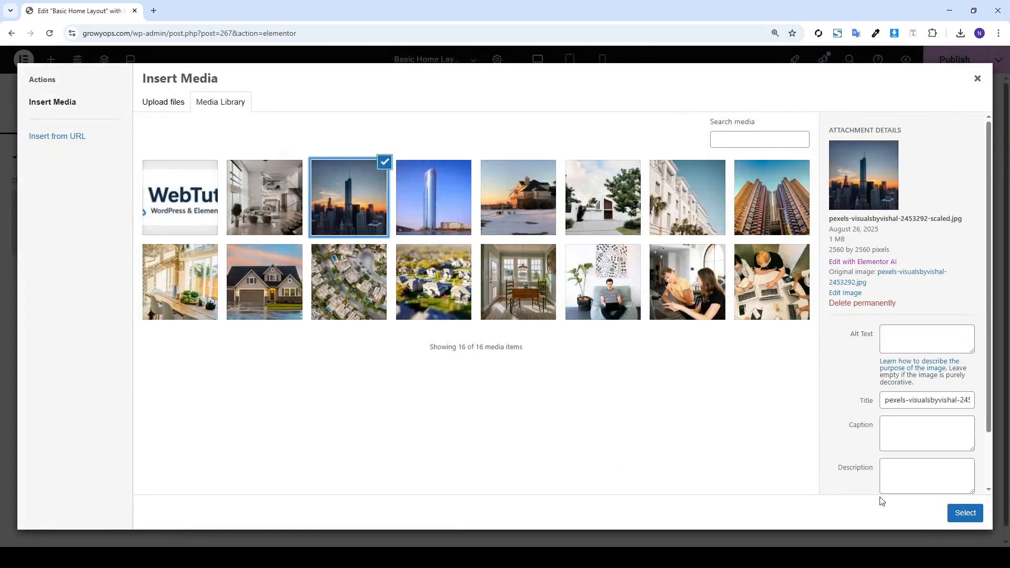
click(965, 513)
click(930, 71)
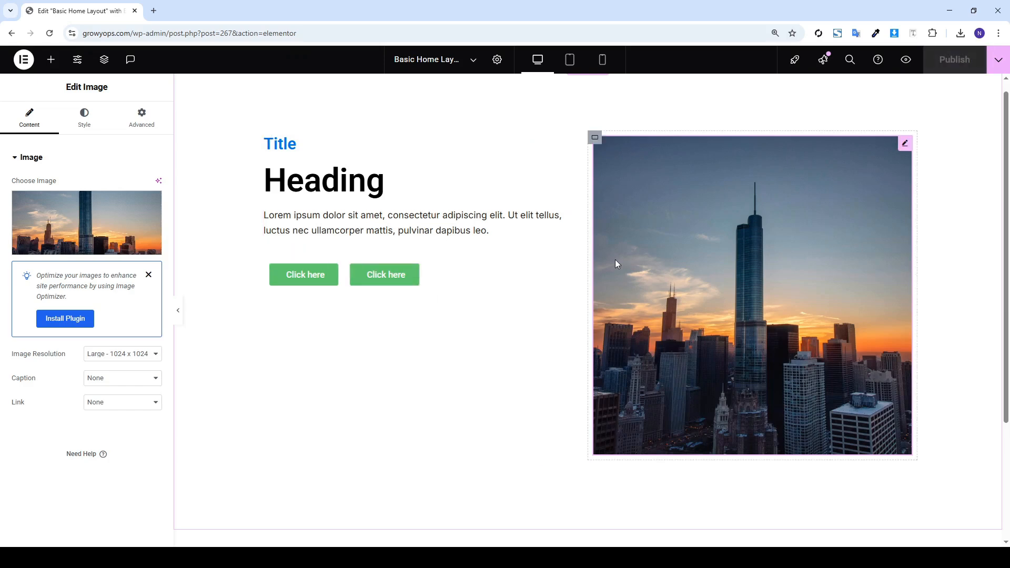
Replace the skyline photo with a blank Image widget in the right column
right_click(759, 266)
click(825, 525)
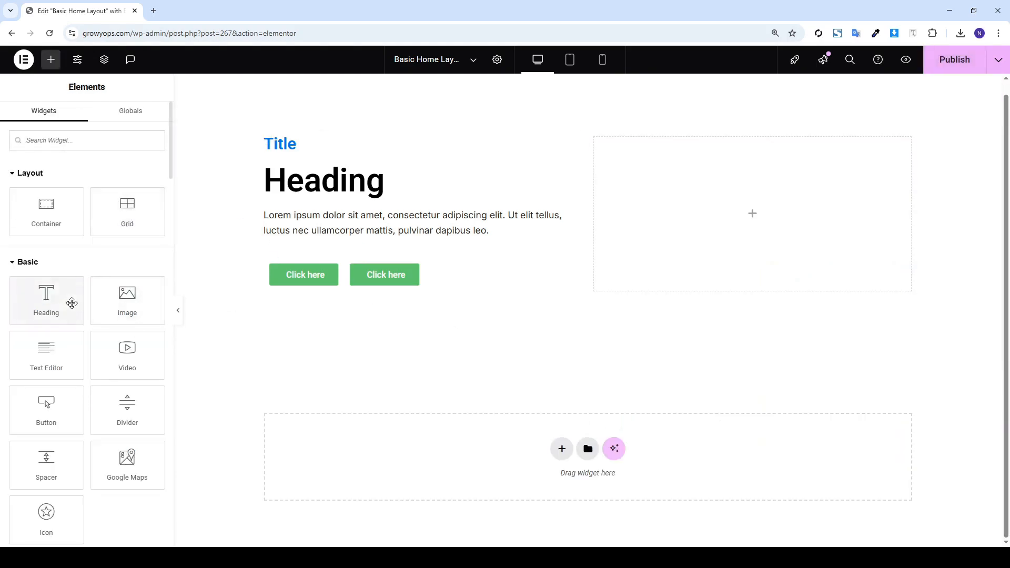
drag(138, 314, 791, 228)
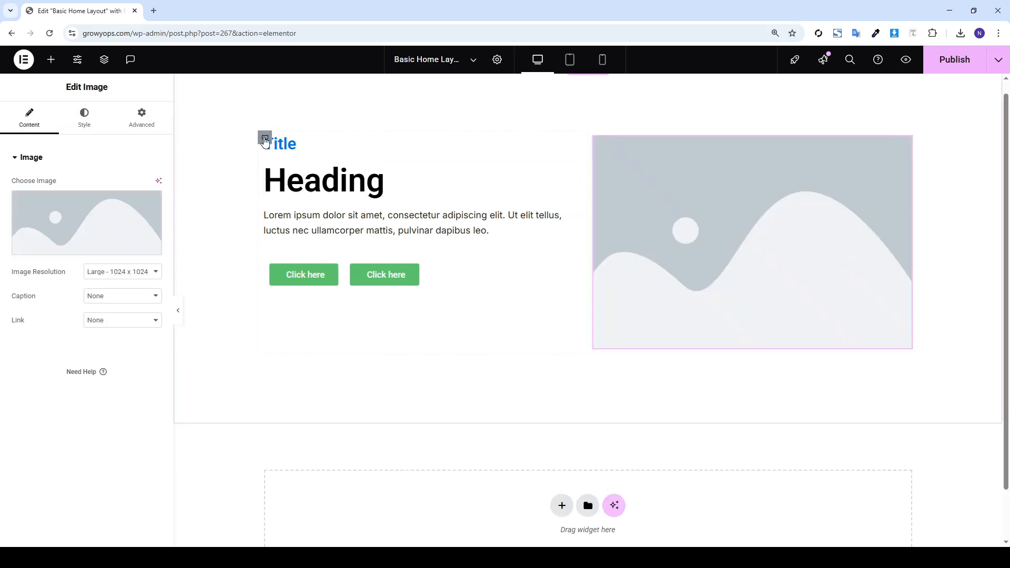
Centre the left column's content vertically, publish the page, and start a new section below
click(54, 388)
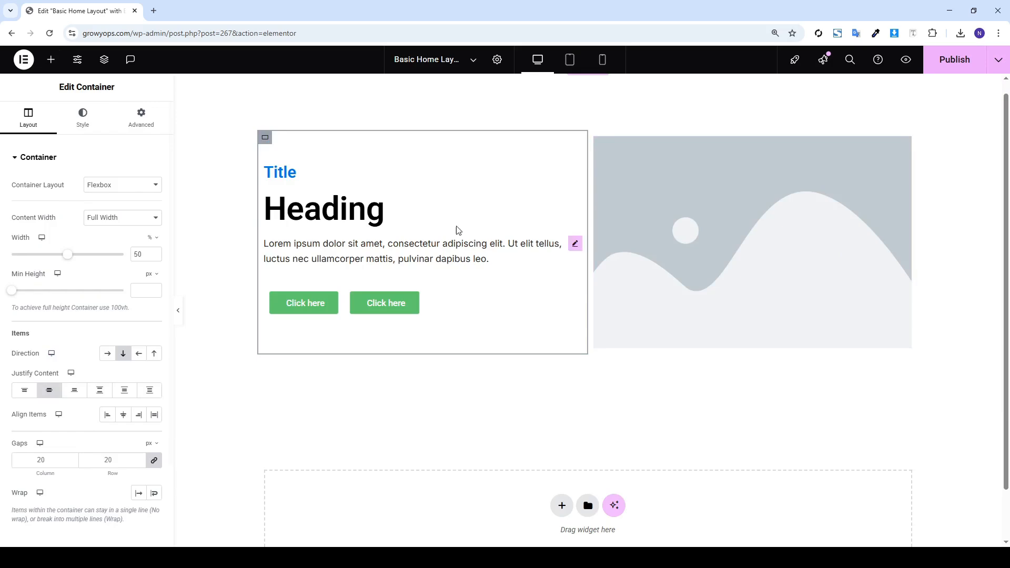
click(966, 61)
scroll(756, 203, down, 1)
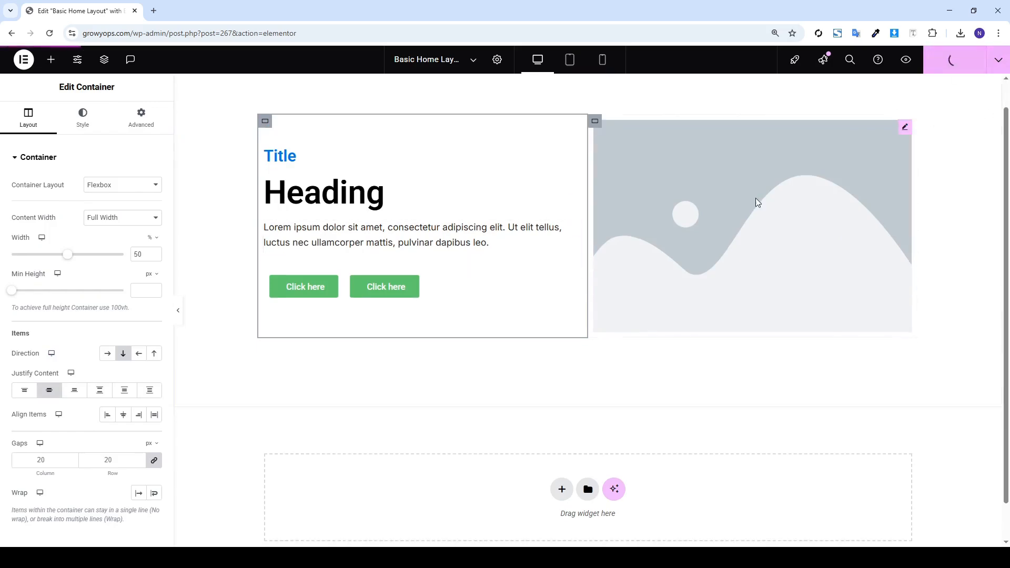
click(562, 448)
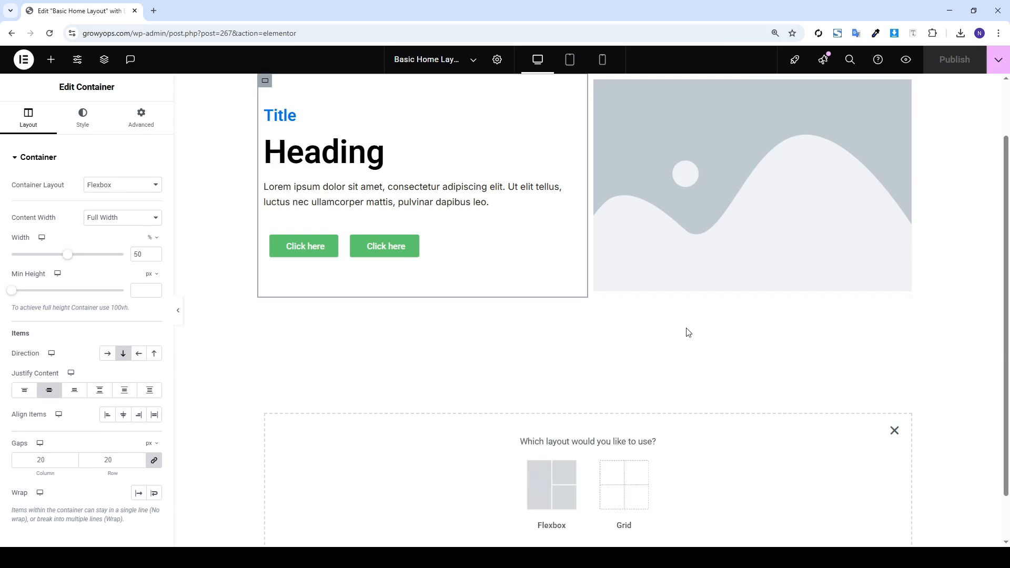
scroll(632, 379, down, 1)
Add a single-column flexbox section and place a Heading widget in it
click(570, 436)
click(437, 427)
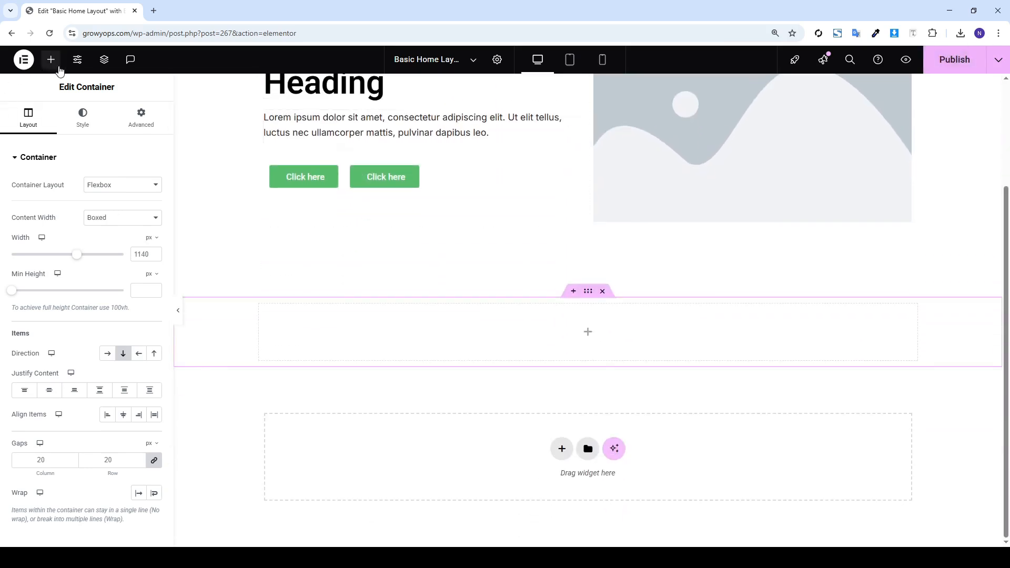
click(51, 60)
drag(47, 294, 426, 315)
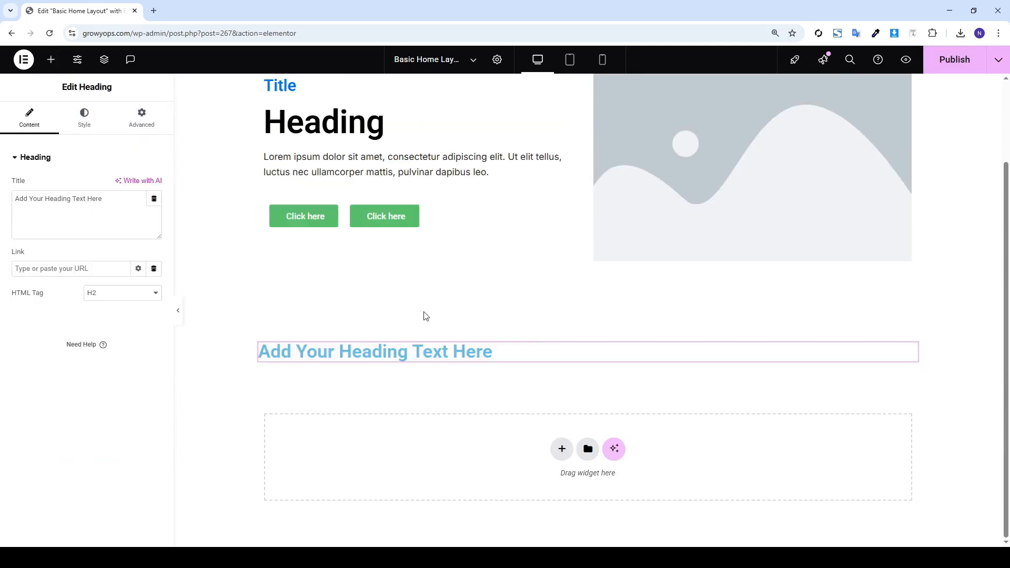
Centre the heading and set its text colour to black
click(85, 117)
click(123, 185)
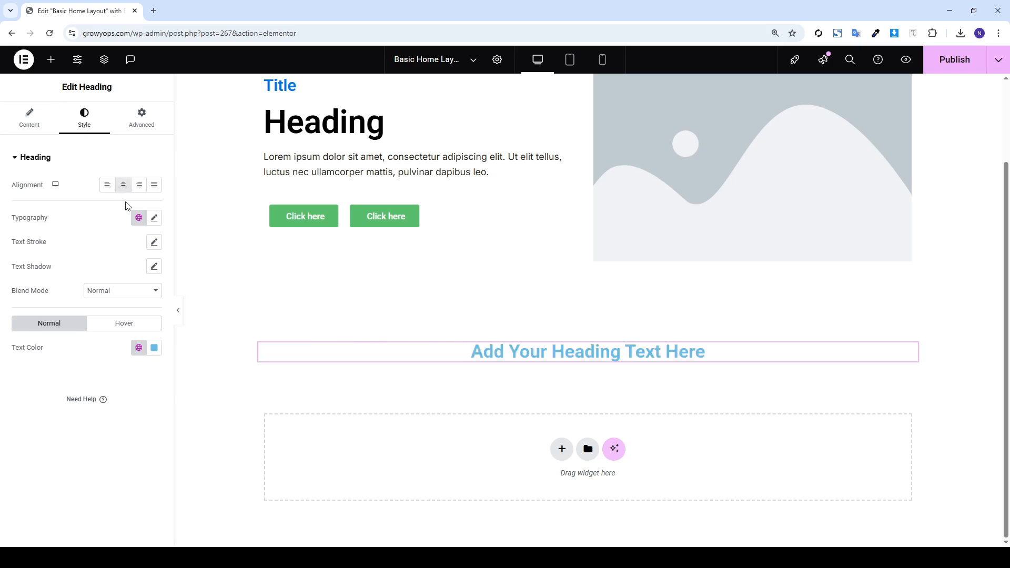
click(154, 347)
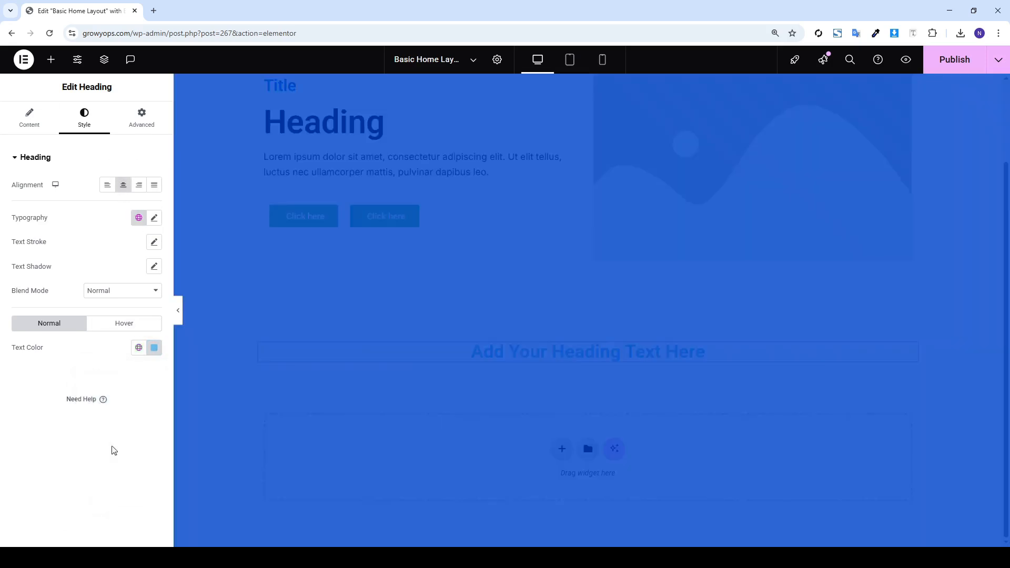
click(154, 348)
drag(99, 455, 37, 489)
click(37, 489)
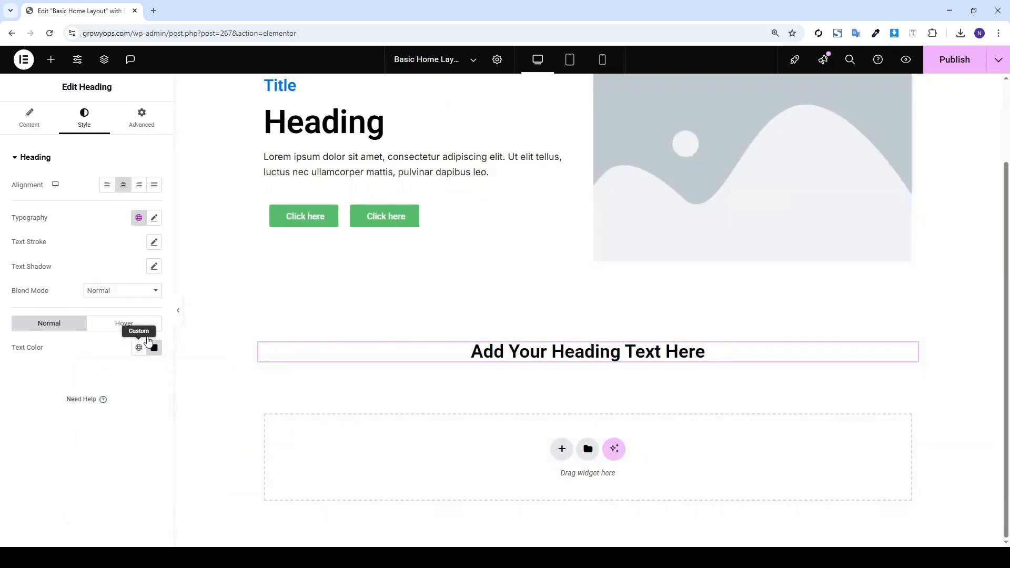
Set the heading's typography font size to 35 px
click(154, 217)
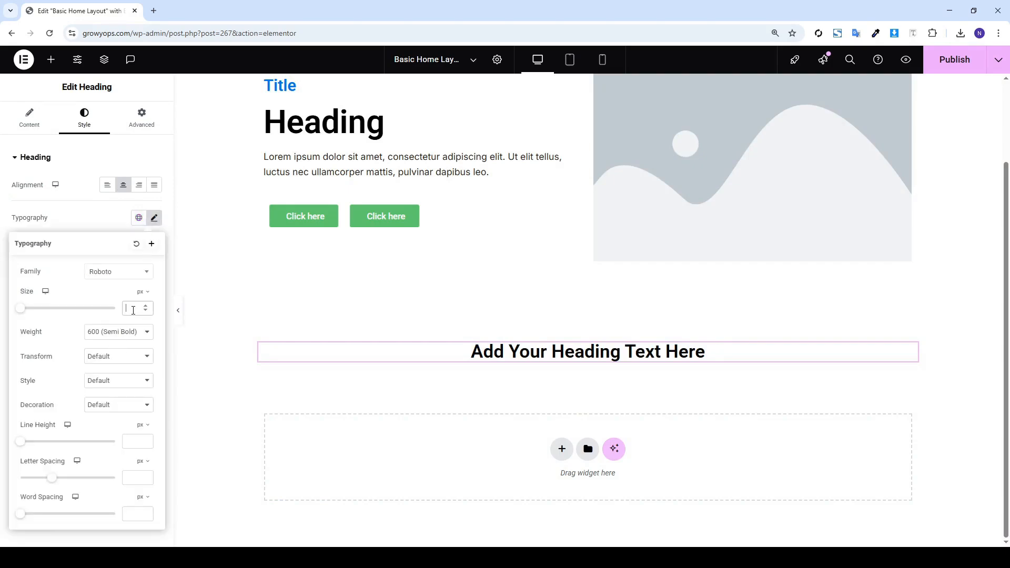
click(133, 310)
text(35)
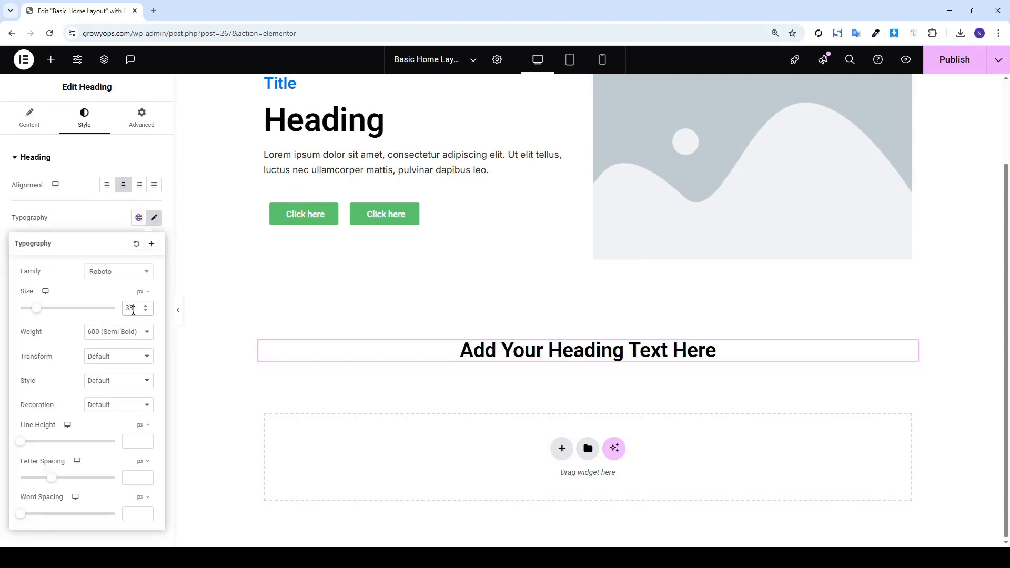
click(118, 276)
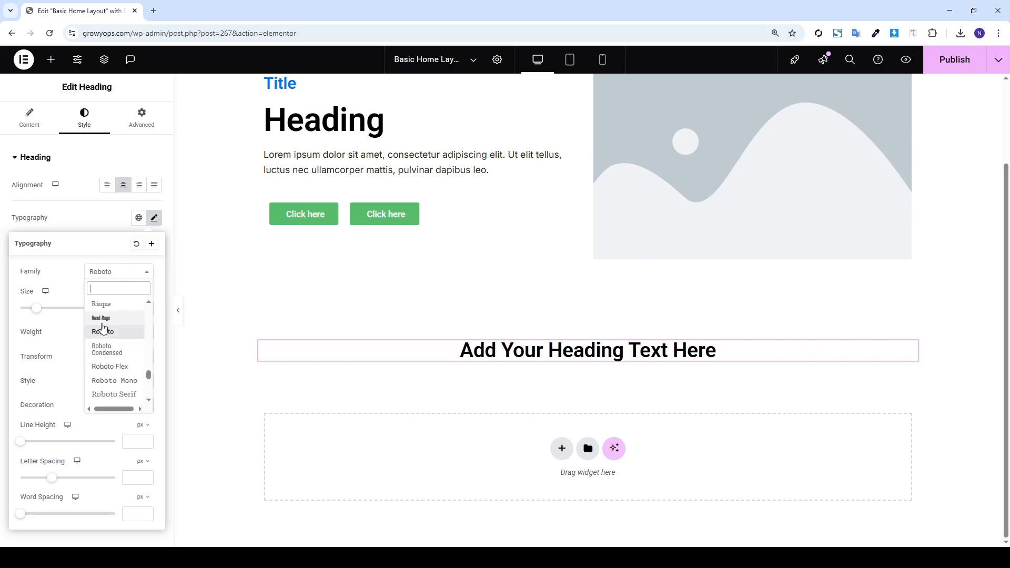
click(93, 226)
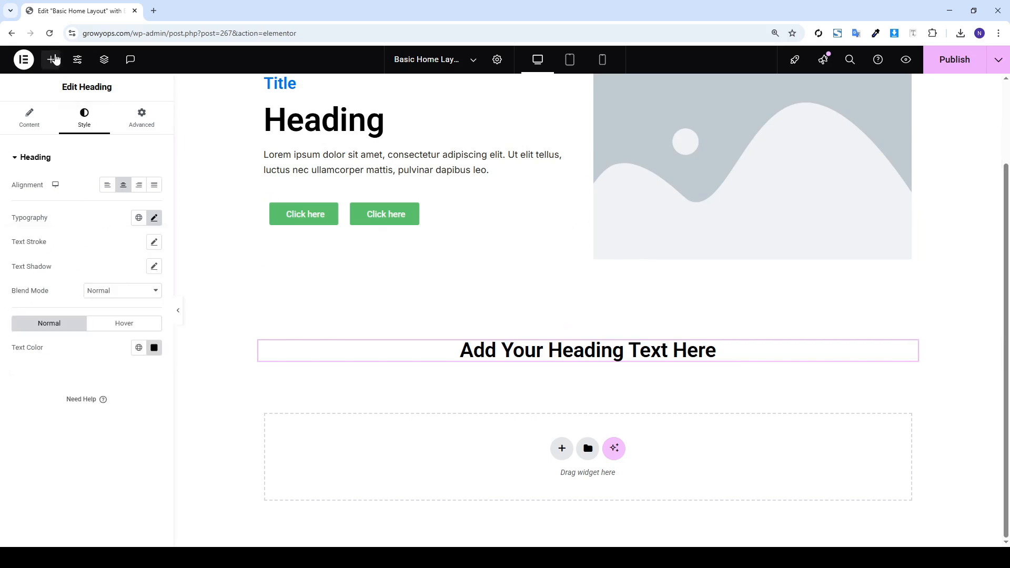
right_click(334, 153)
Paste a copy of the lorem ipsum paragraph under the new heading and centre it
click(363, 207)
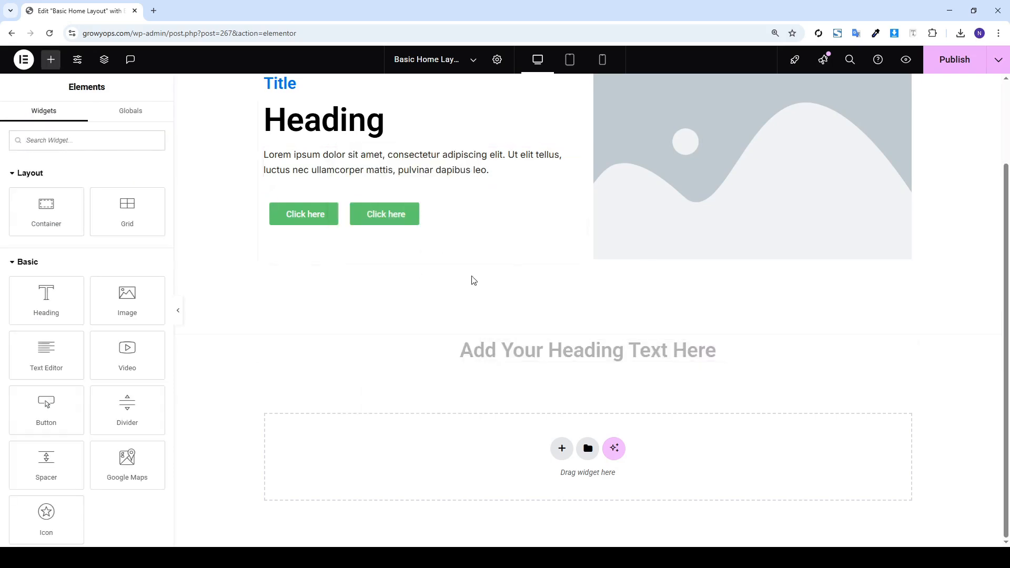
right_click(537, 356)
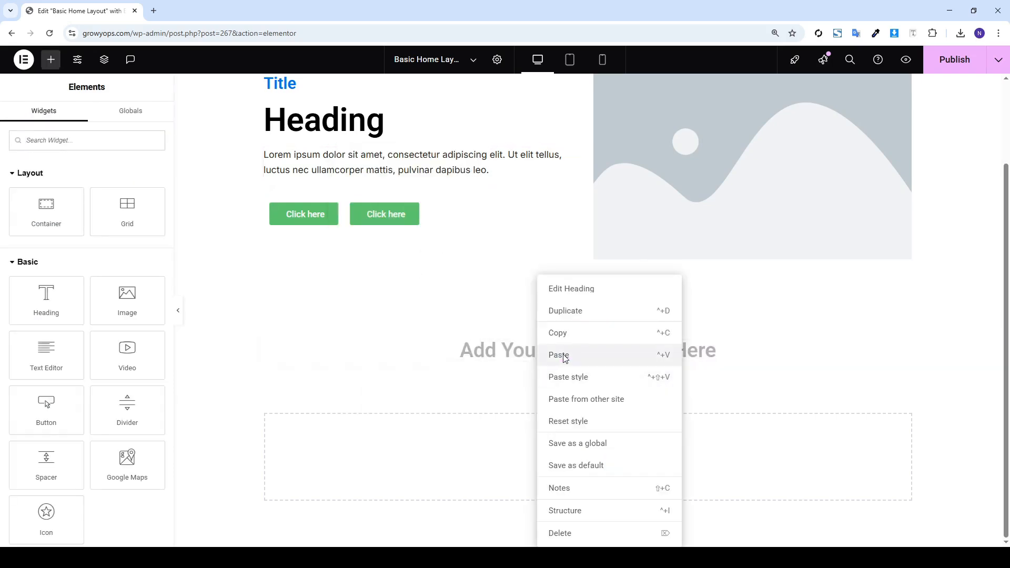
click(559, 355)
click(87, 123)
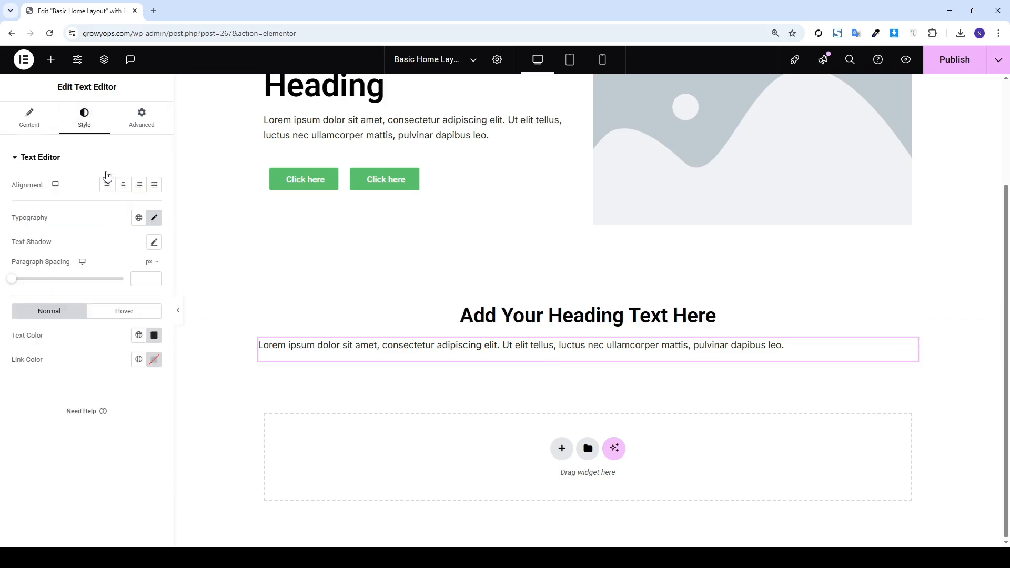
click(123, 184)
Paste a copy of the Click here button under the centred paragraph
right_click(373, 188)
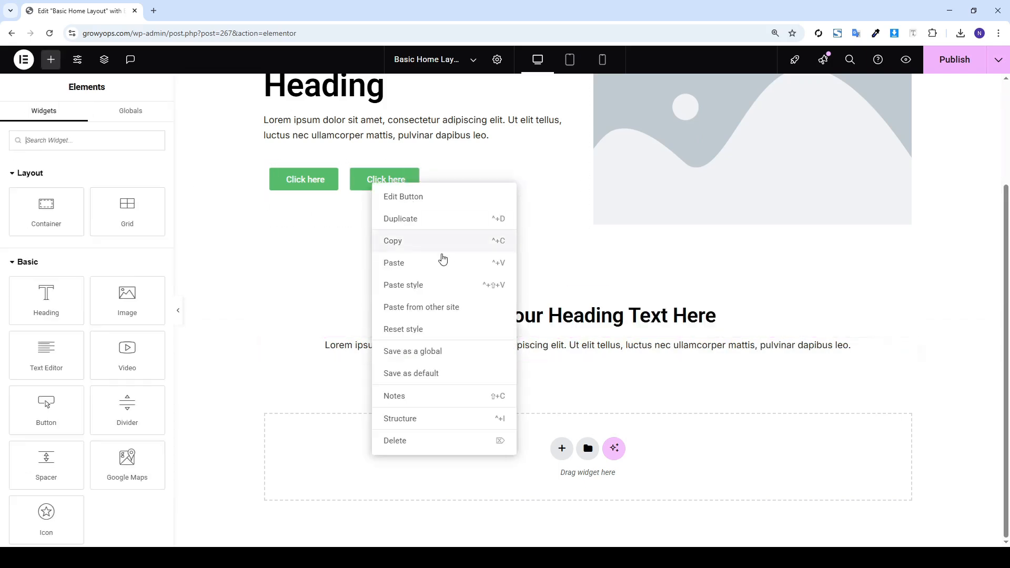
click(435, 244)
right_click(621, 348)
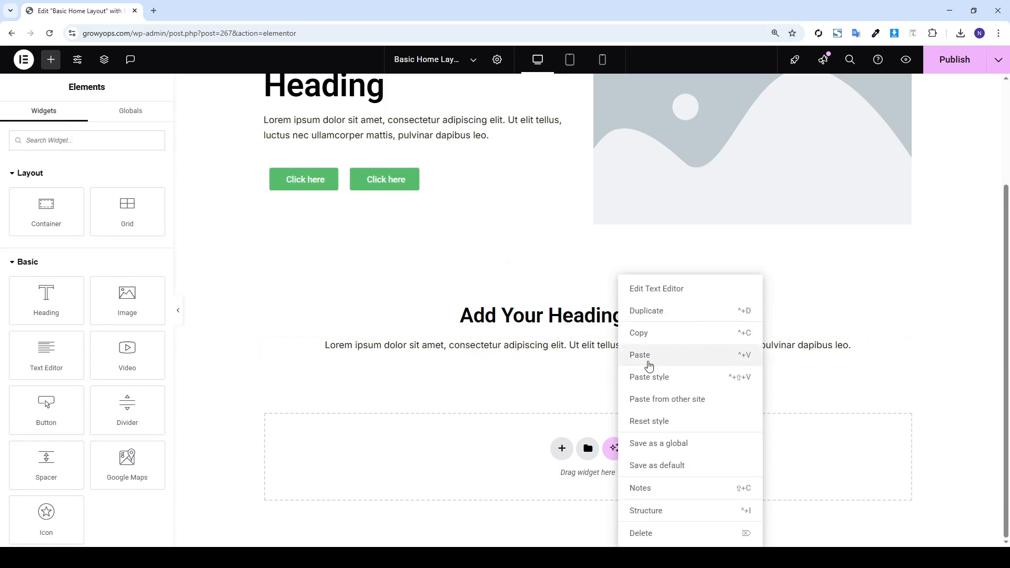
click(649, 366)
Set the button's position to Center, then begin a new section below
click(84, 119)
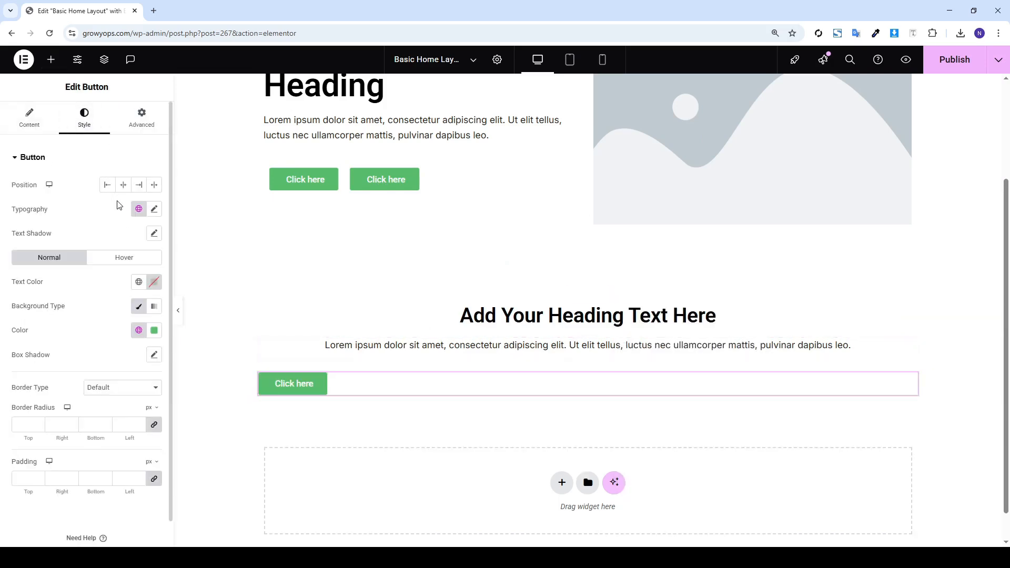
click(124, 171)
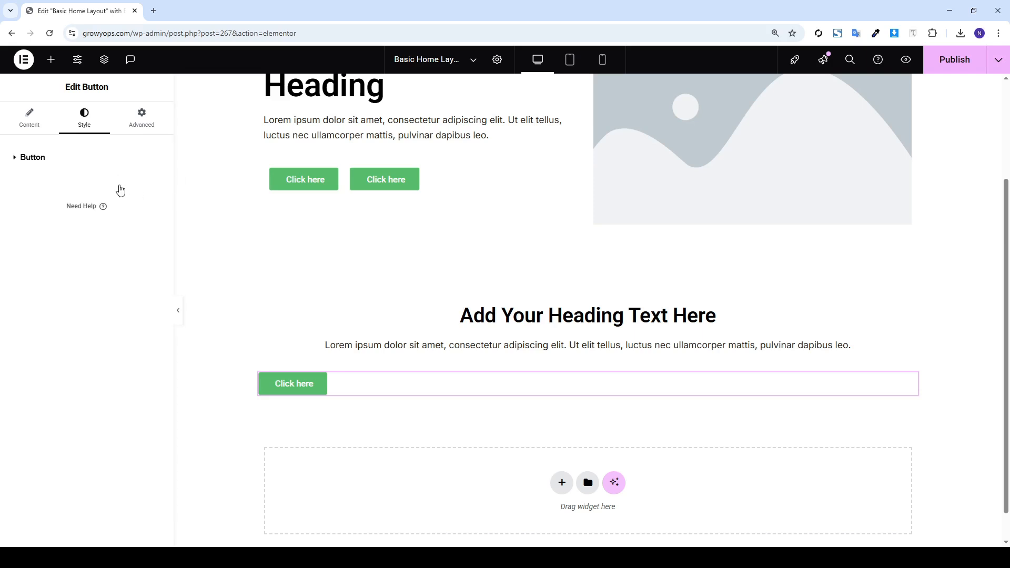
click(101, 162)
click(123, 185)
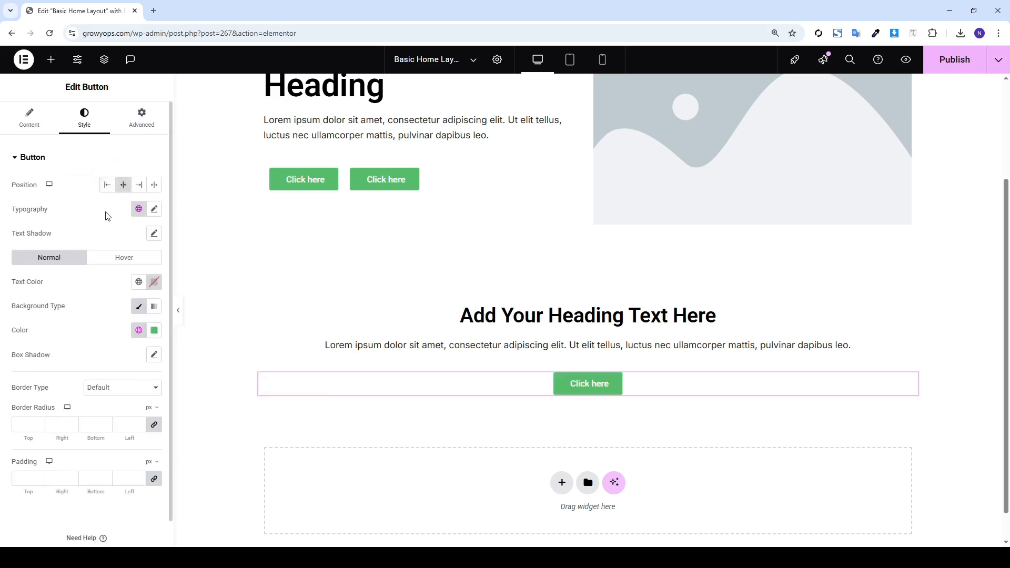
scroll(635, 379, down, 1)
scroll(631, 376, up, 3)
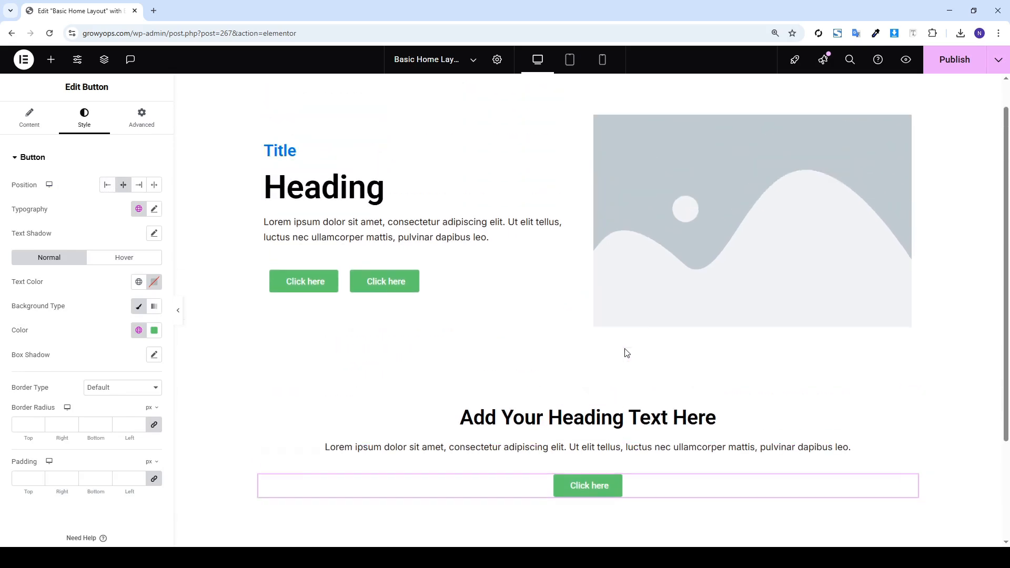
scroll(625, 352, down, 3)
click(563, 448)
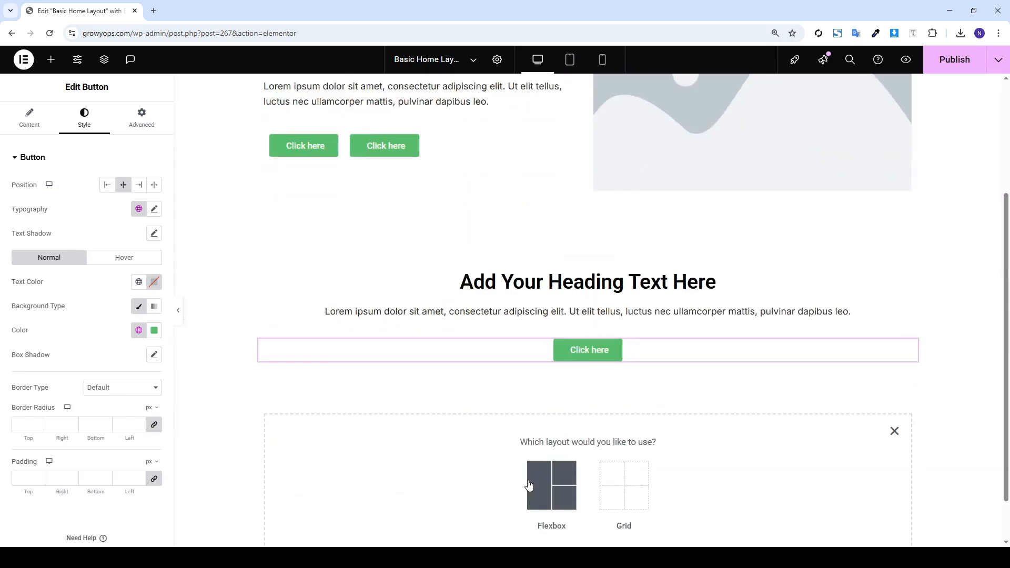
Add a two-column flexbox section with a classic dark navy #00153B background
click(550, 483)
click(548, 485)
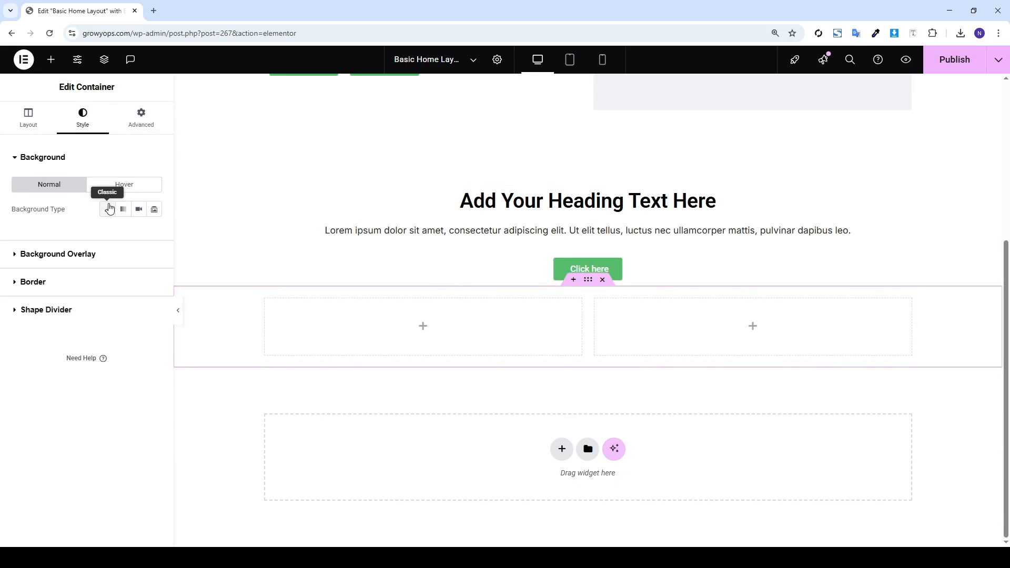
click(107, 209)
click(154, 233)
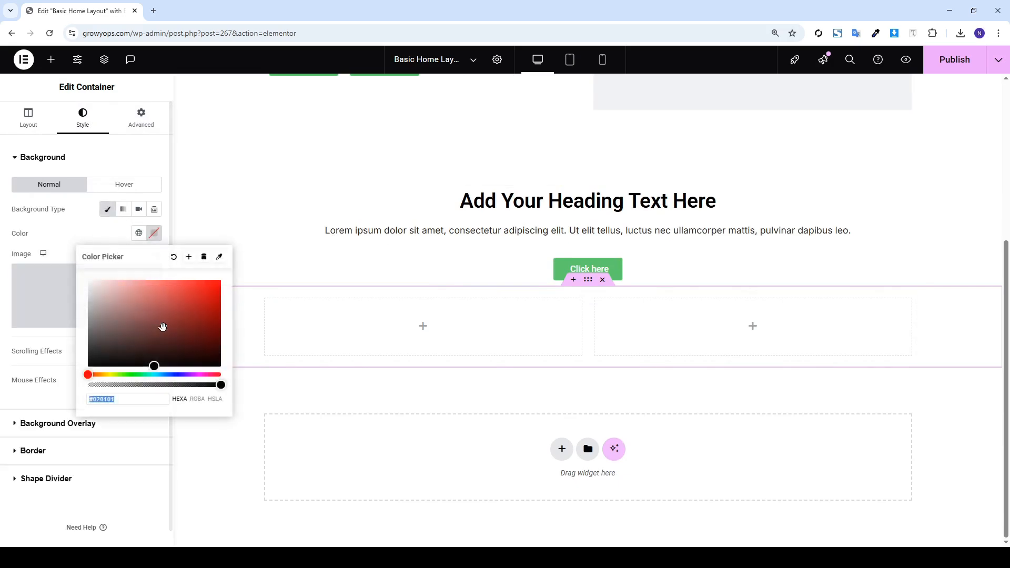
click(171, 373)
drag(189, 323, 222, 348)
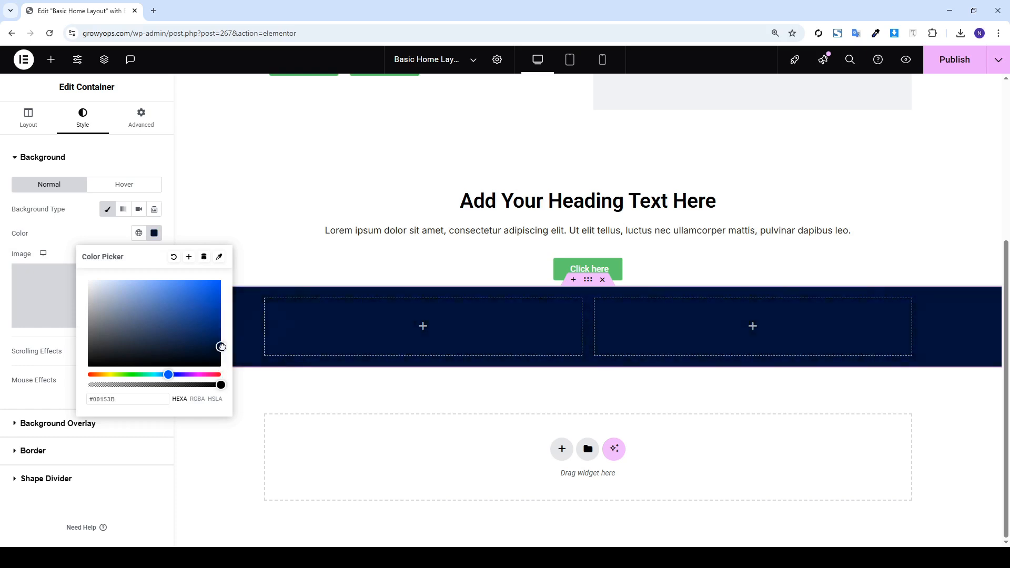
click(184, 194)
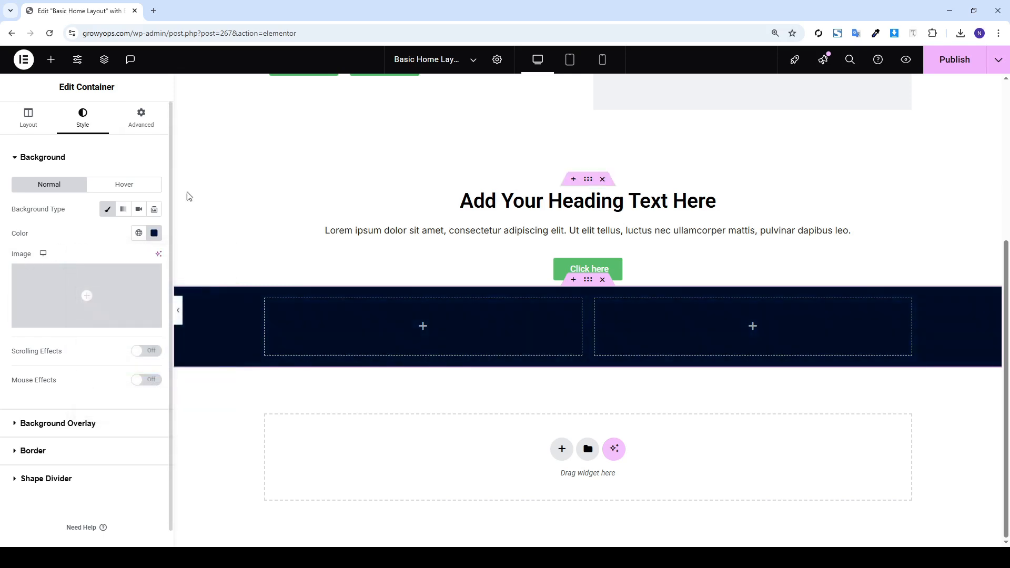
Unlink the navy section's padding and set 120 px top/bottom, 20 px left/right
click(141, 117)
click(155, 243)
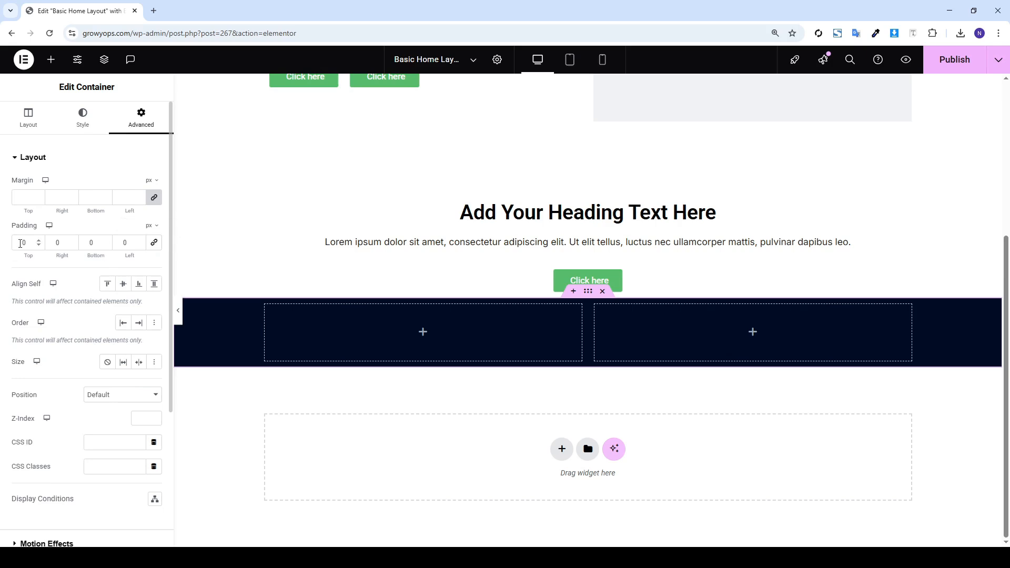
text(12)
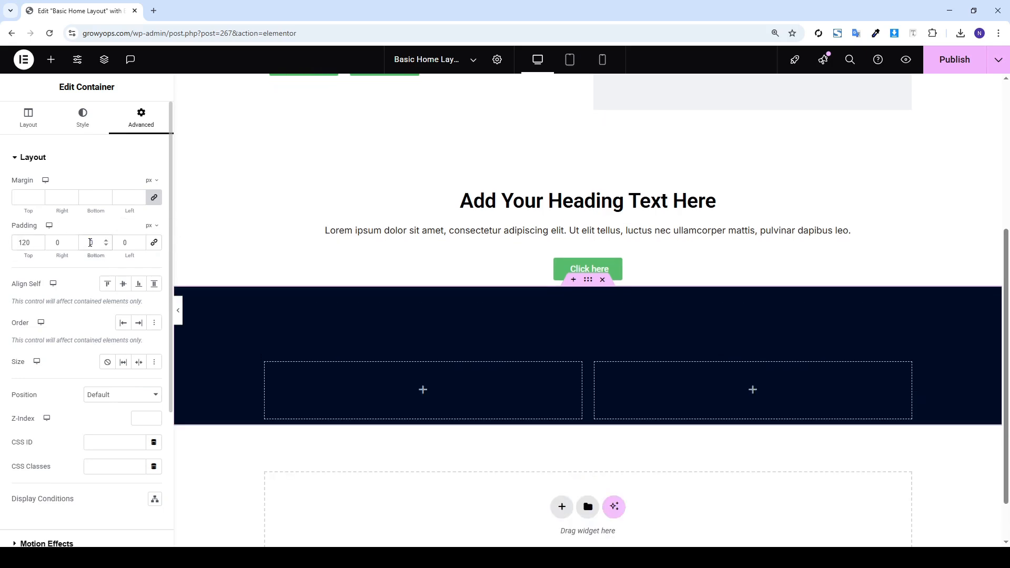
text(120)
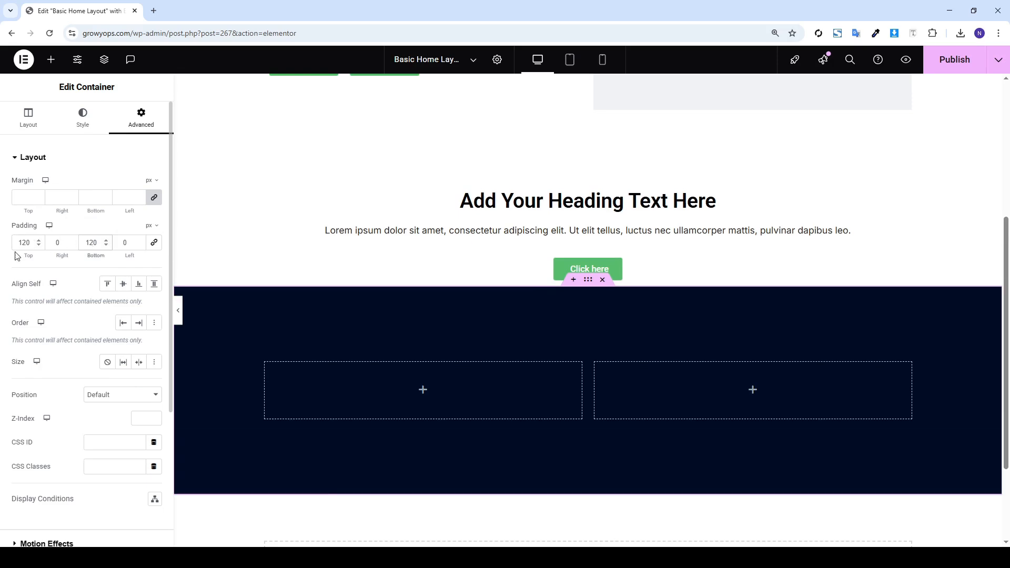
text(23)
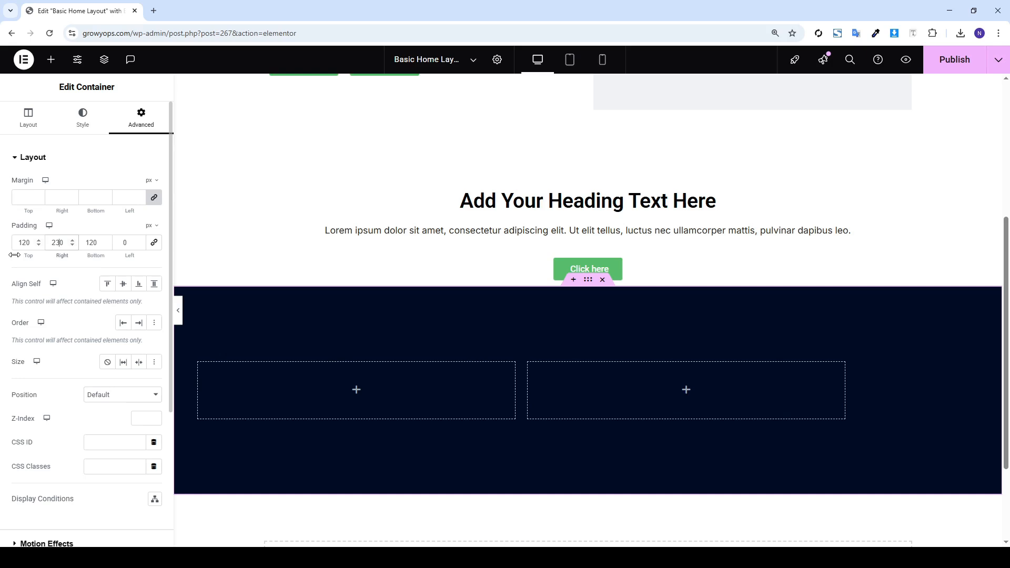
key(BackSpace)
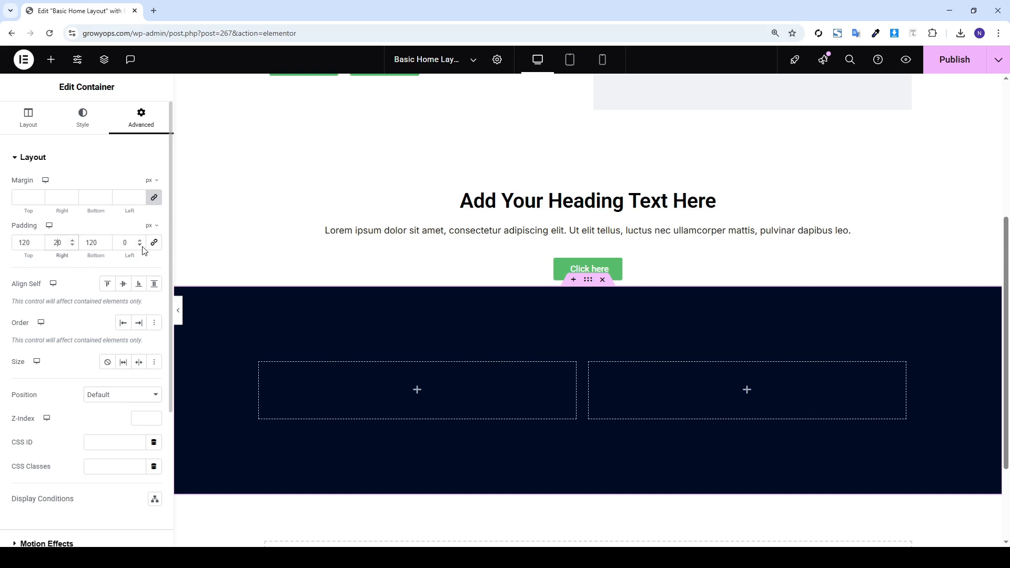
text(2)
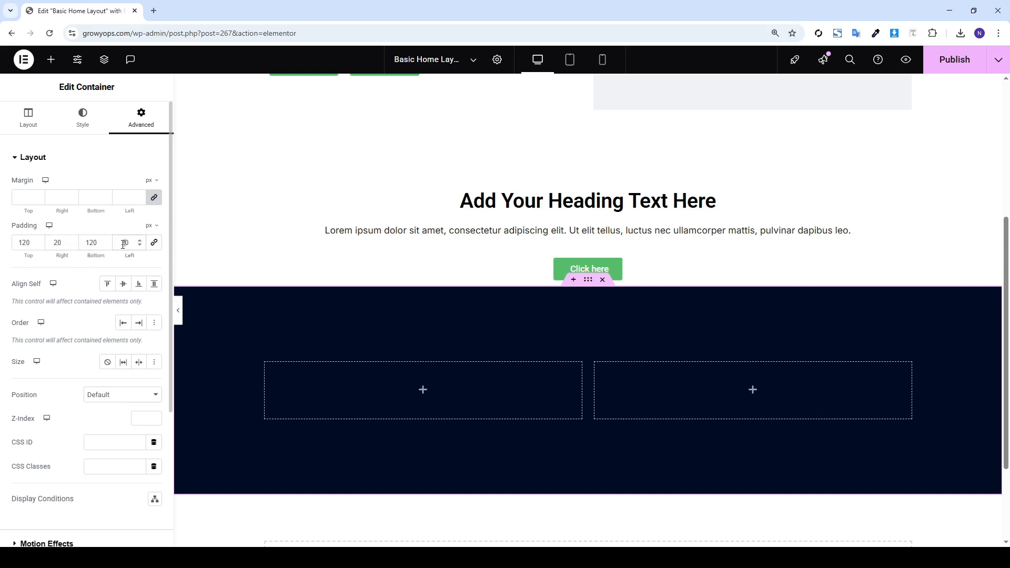
click(51, 59)
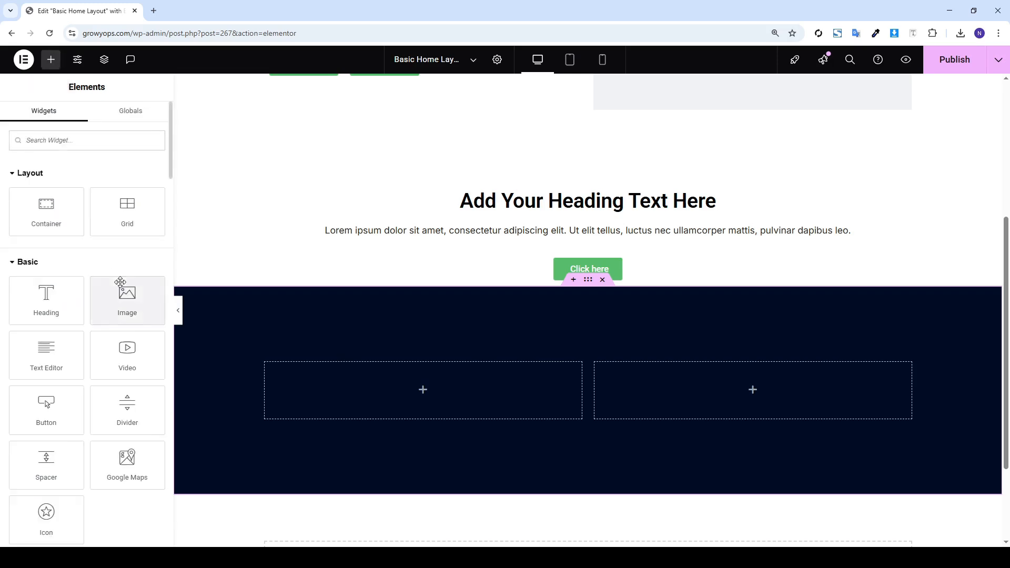
Drag an Image widget into the navy section's left column
drag(121, 287, 339, 359)
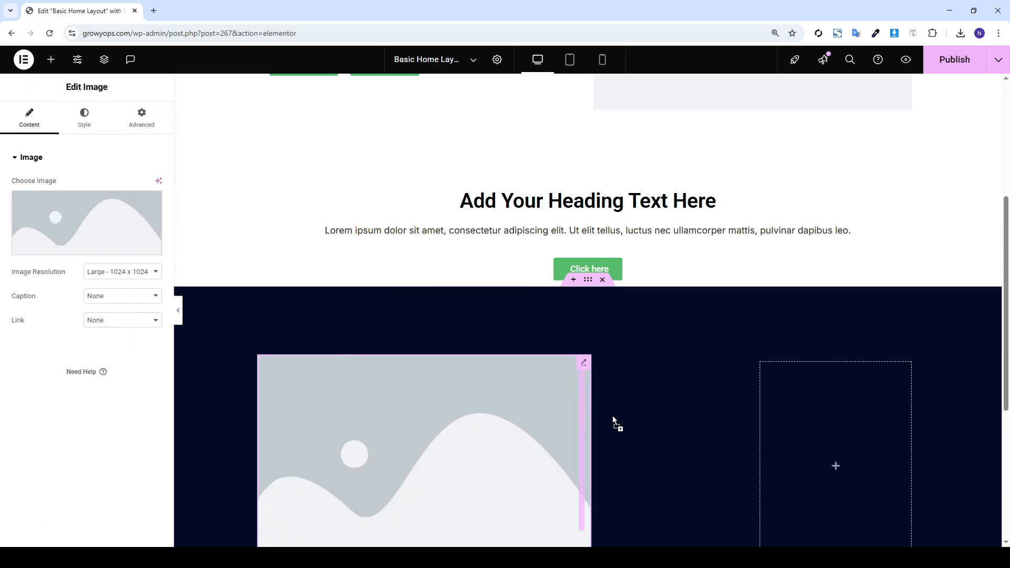
drag(535, 435, 376, 444)
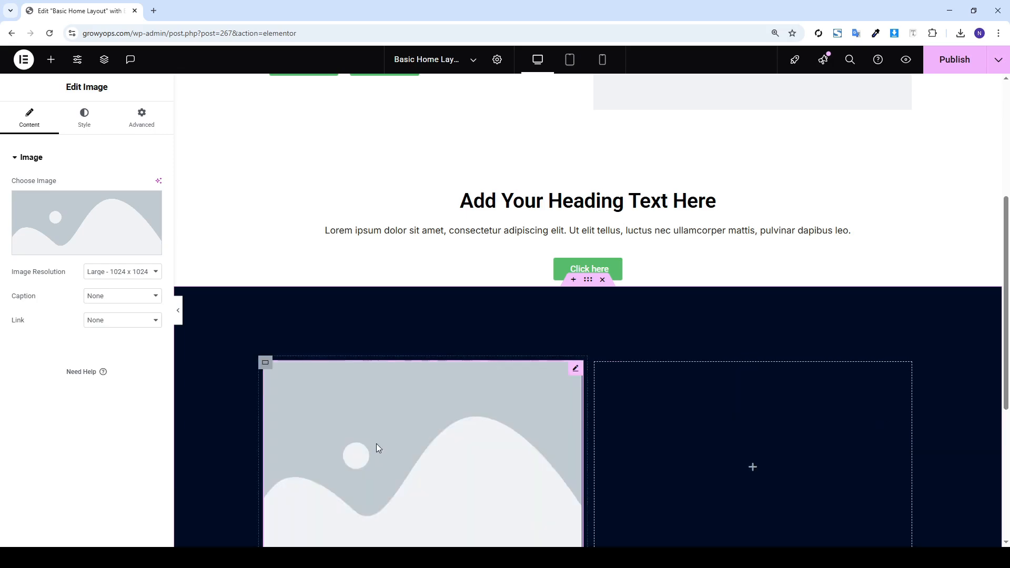
scroll(620, 299, down, 3)
scroll(606, 293, up, 7)
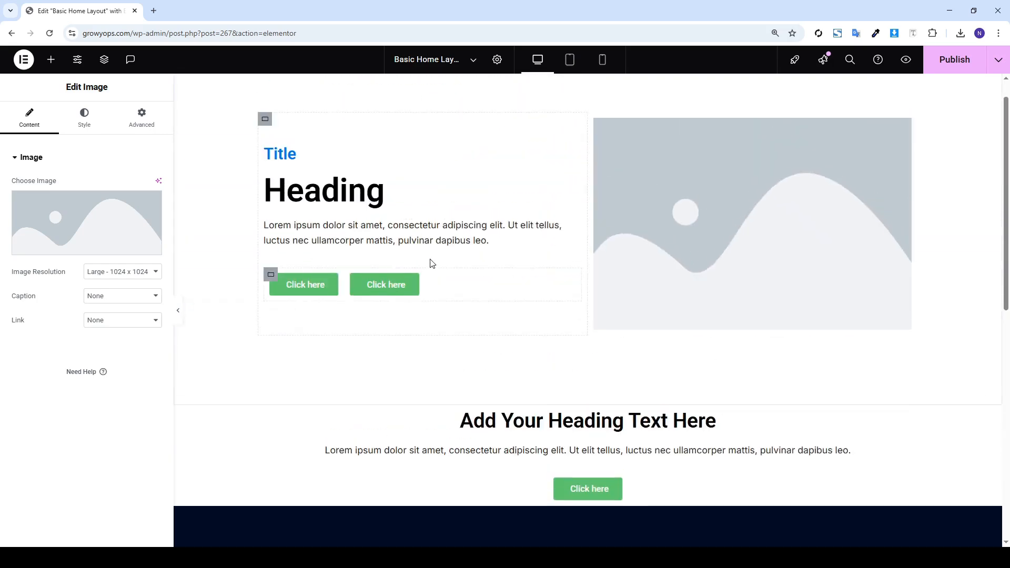
right_click(295, 195)
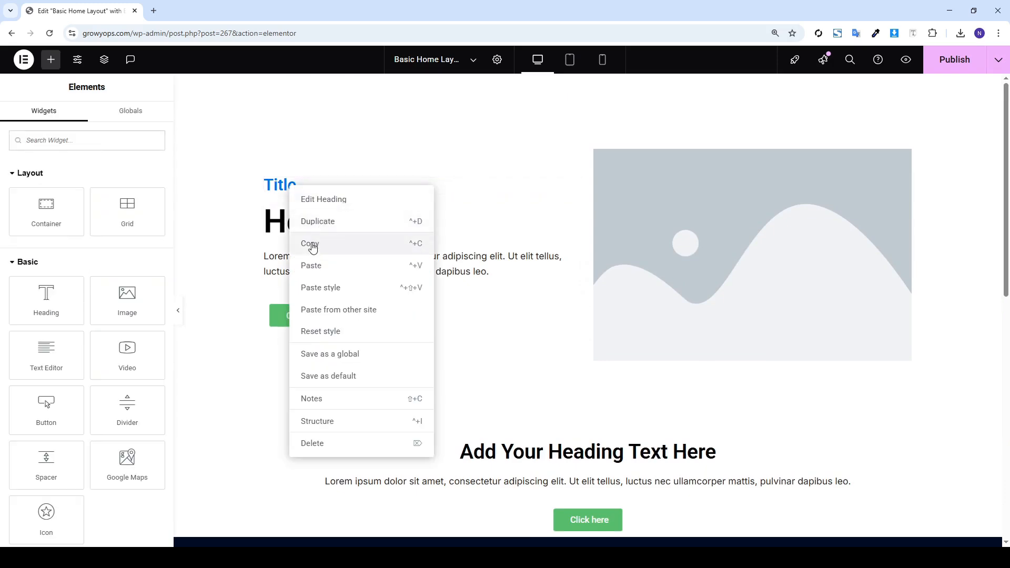
Copy the Title heading into the navy section's right column and make it white
click(315, 243)
scroll(807, 340, down, 10)
right_click(689, 221)
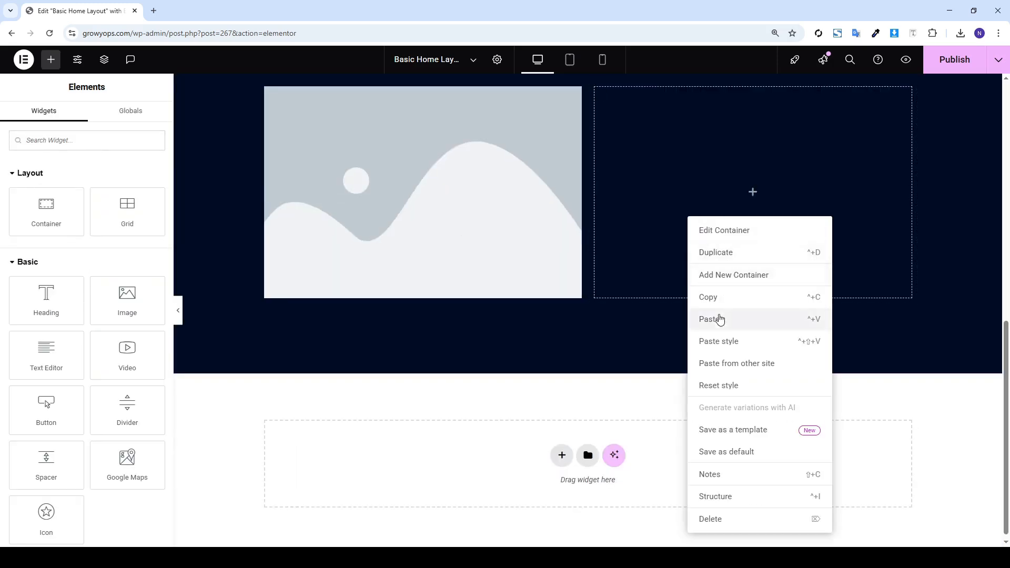
click(717, 321)
click(84, 115)
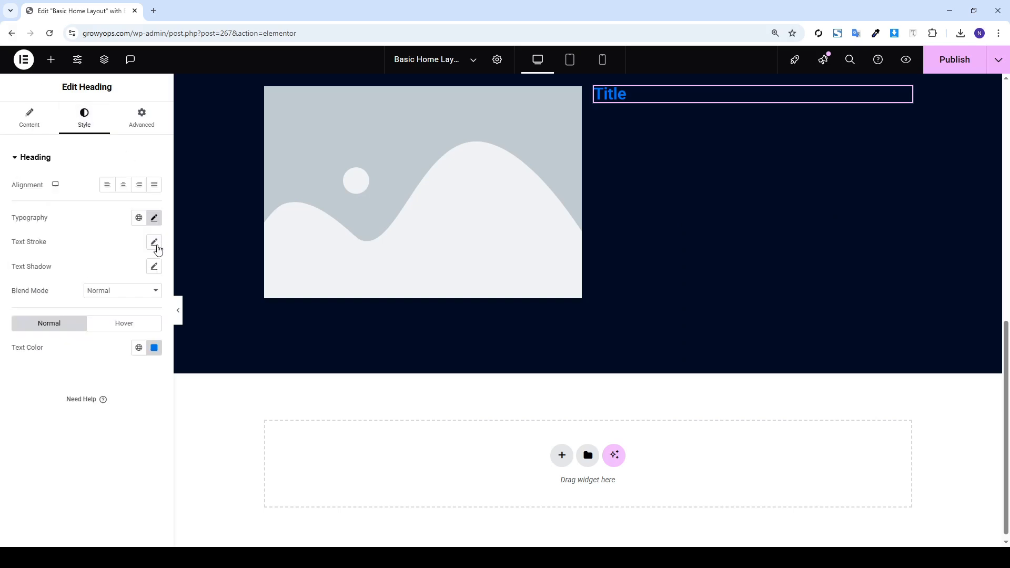
click(152, 351)
drag(100, 406, 79, 378)
click(153, 348)
Paste the large Heading below the Title and set its font size to 44 px
scroll(564, 126, up, 9)
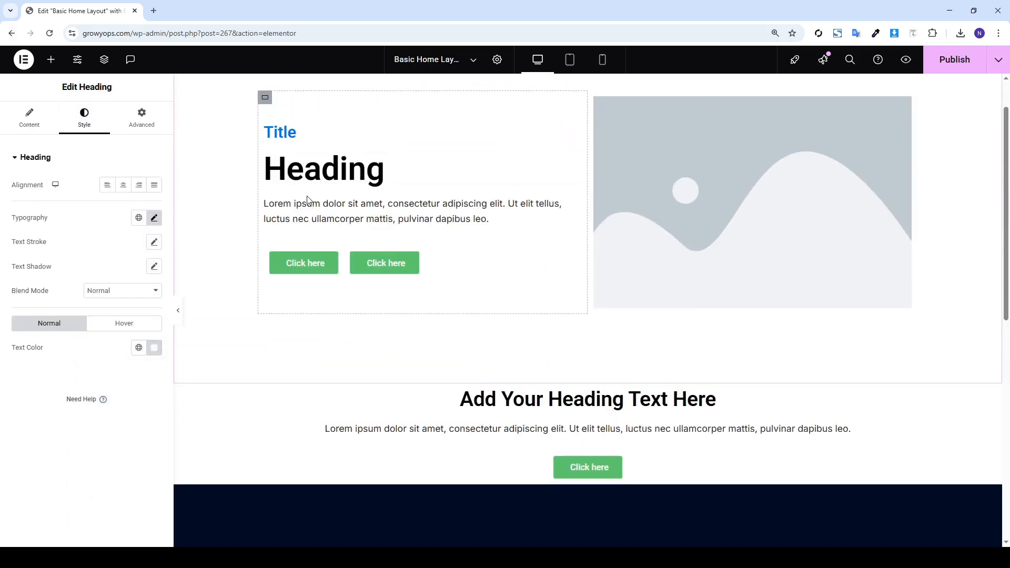
right_click(324, 176)
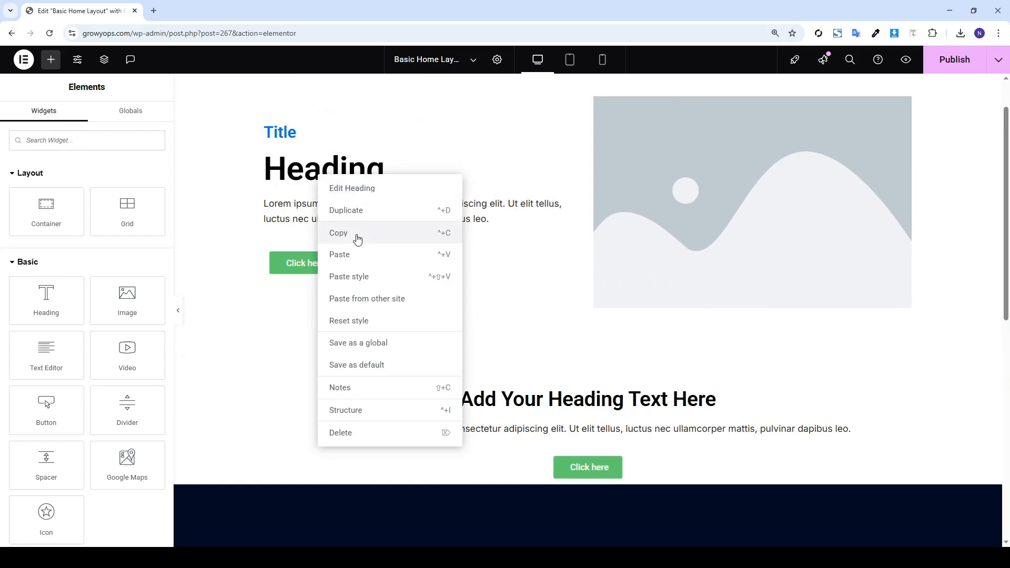
click(356, 233)
scroll(636, 226, down, 9)
right_click(632, 168)
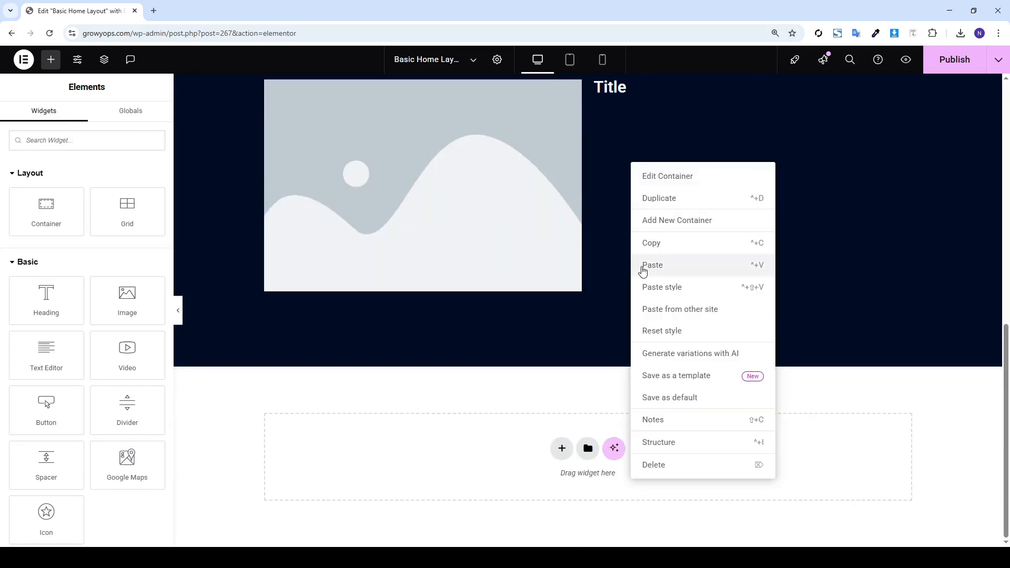
click(641, 271)
click(99, 112)
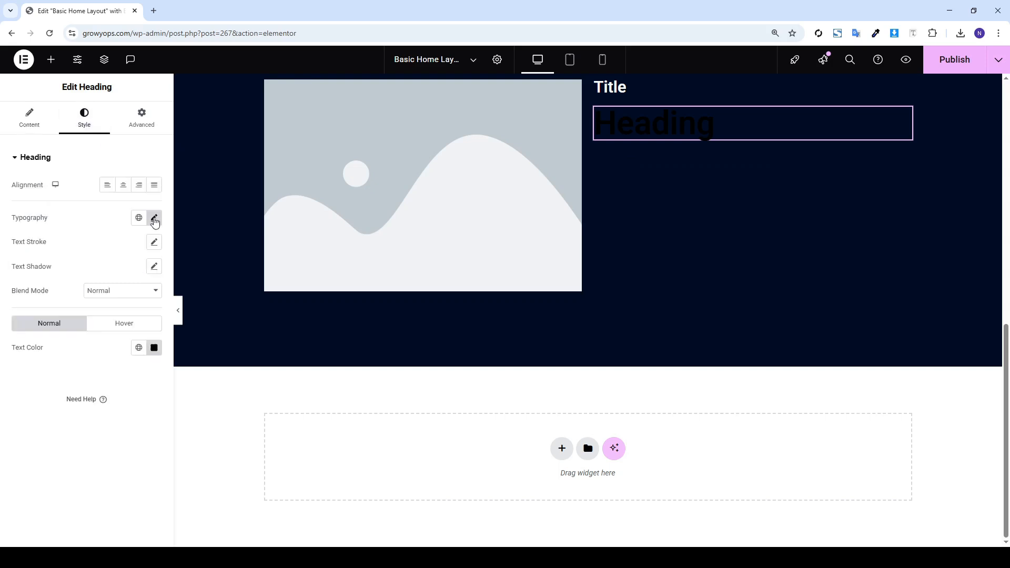
click(154, 218)
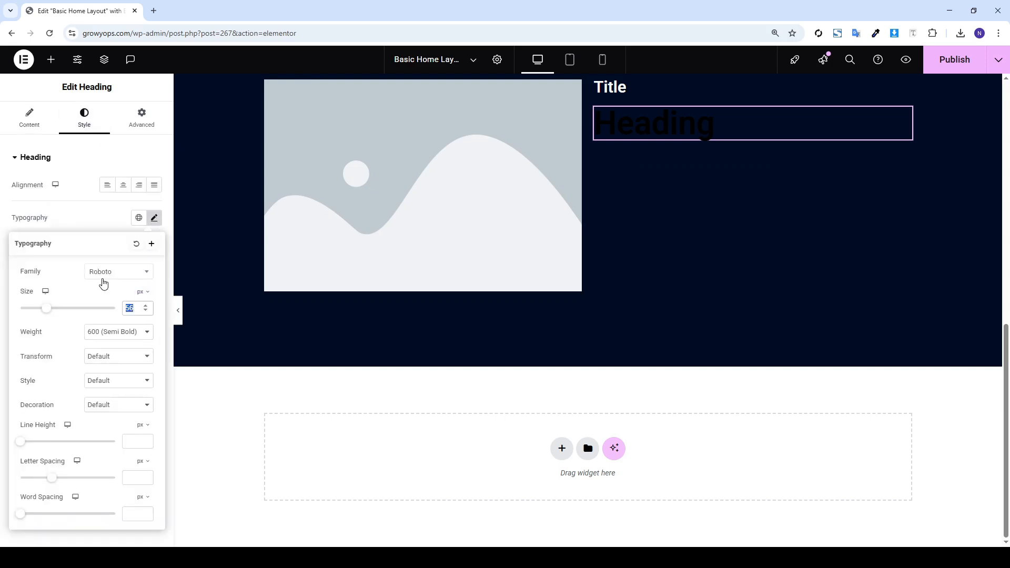
text(44)
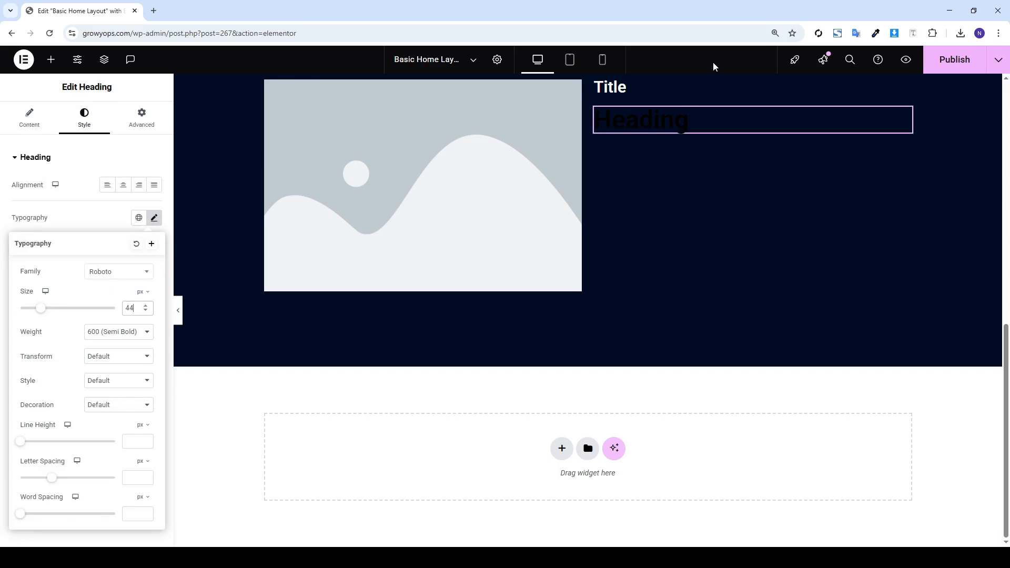
Set the pasted Title's font size to 24 px
click(611, 87)
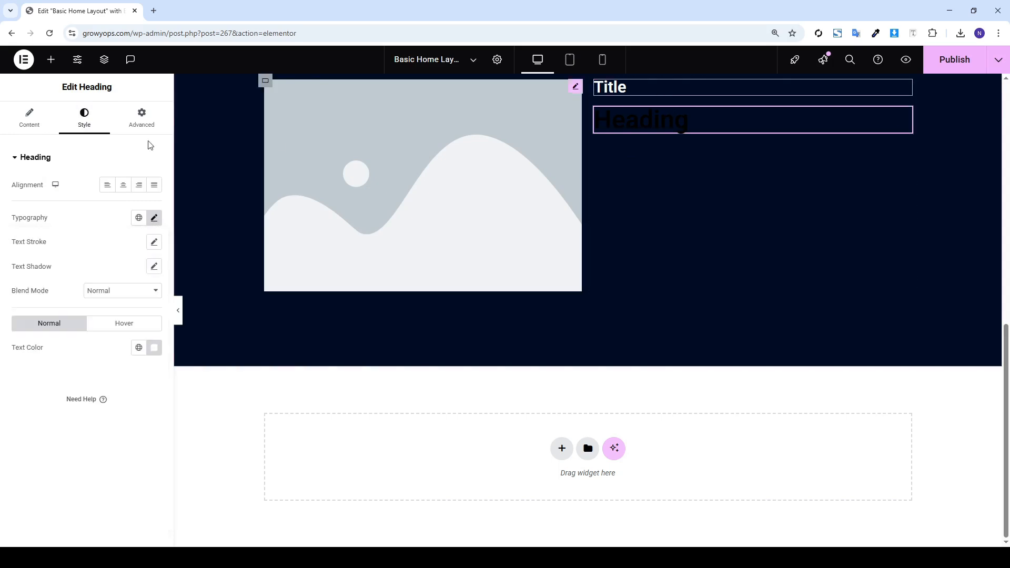
click(155, 219)
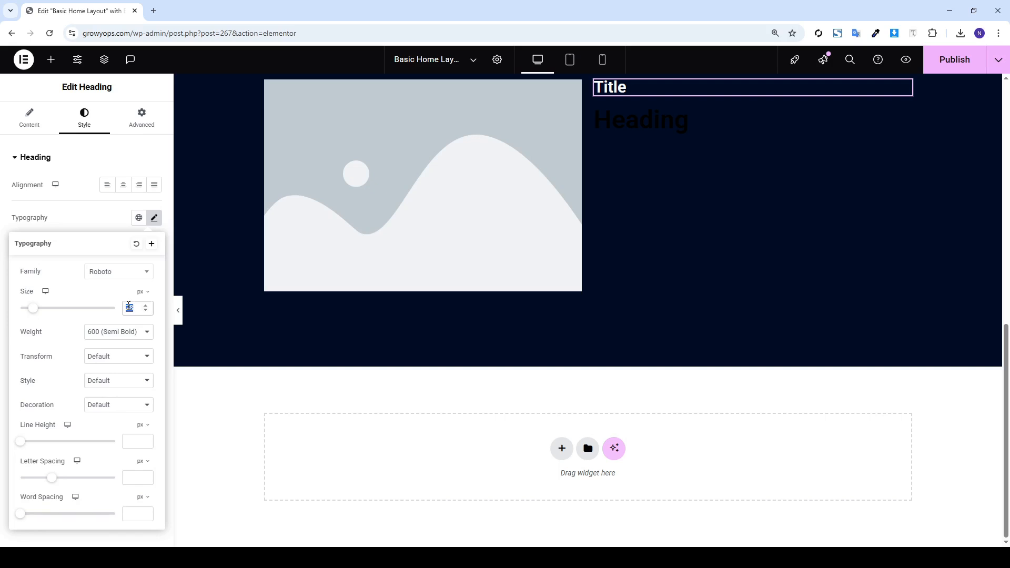
text(24)
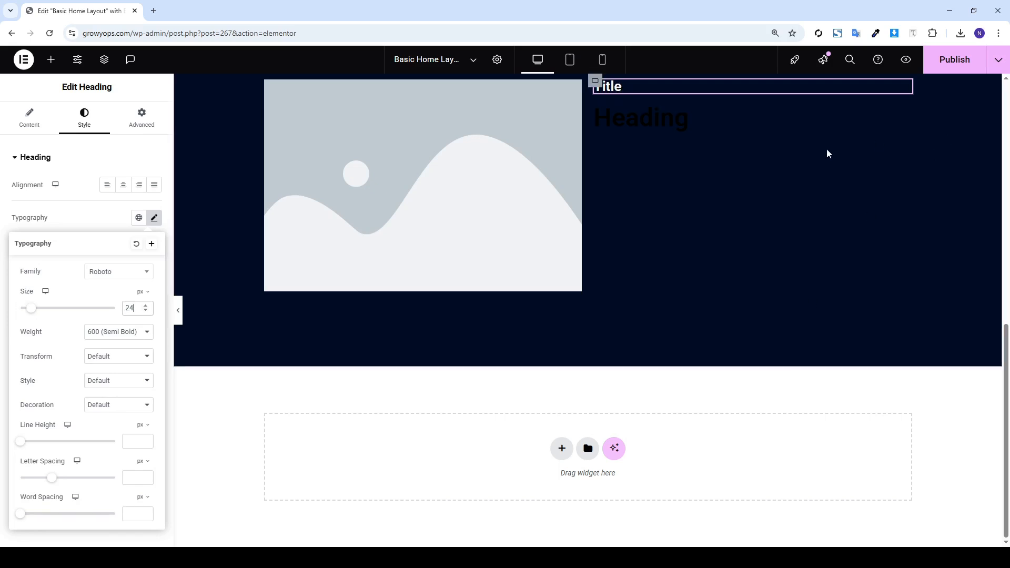
Change the navy section's Heading text colour to white
click(634, 117)
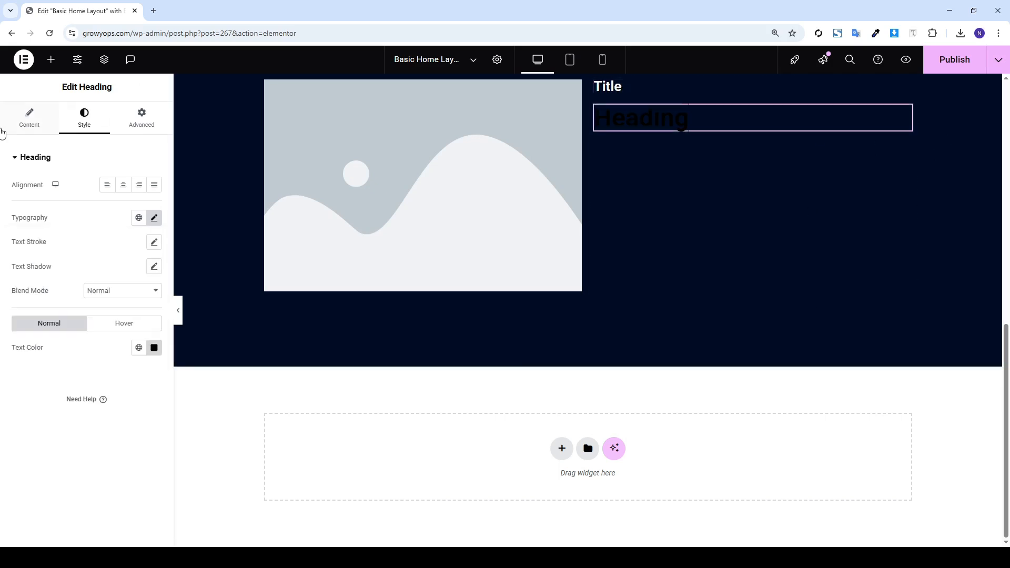
click(154, 348)
drag(113, 405, 62, 384)
click(62, 381)
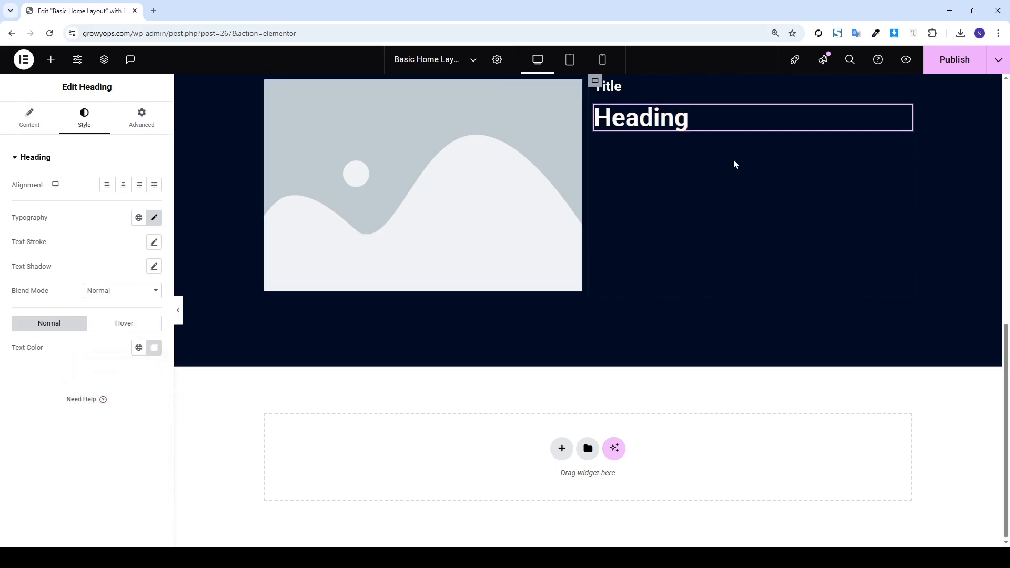
scroll(437, 113, up, 10)
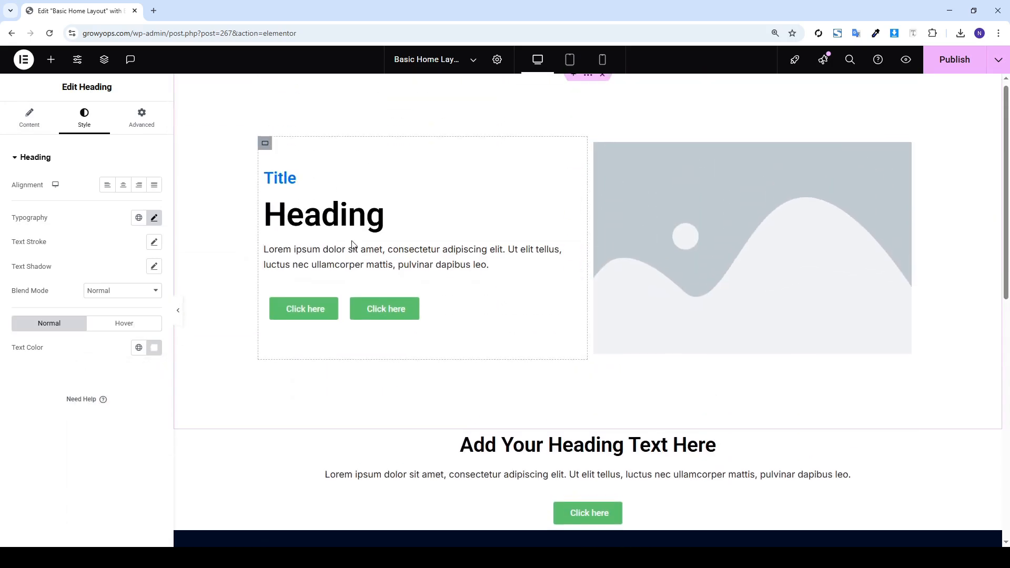
Paste the lorem ipsum paragraph under the navy section's Heading and make its text white
right_click(351, 242)
click(357, 304)
scroll(566, 223, down, 1)
scroll(567, 224, down, 5)
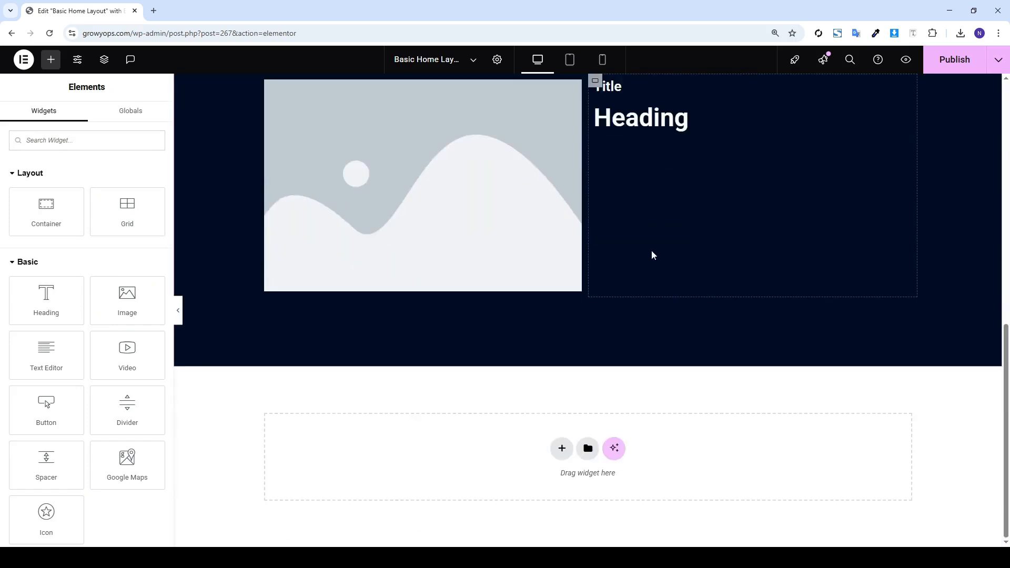
right_click(652, 193)
click(669, 290)
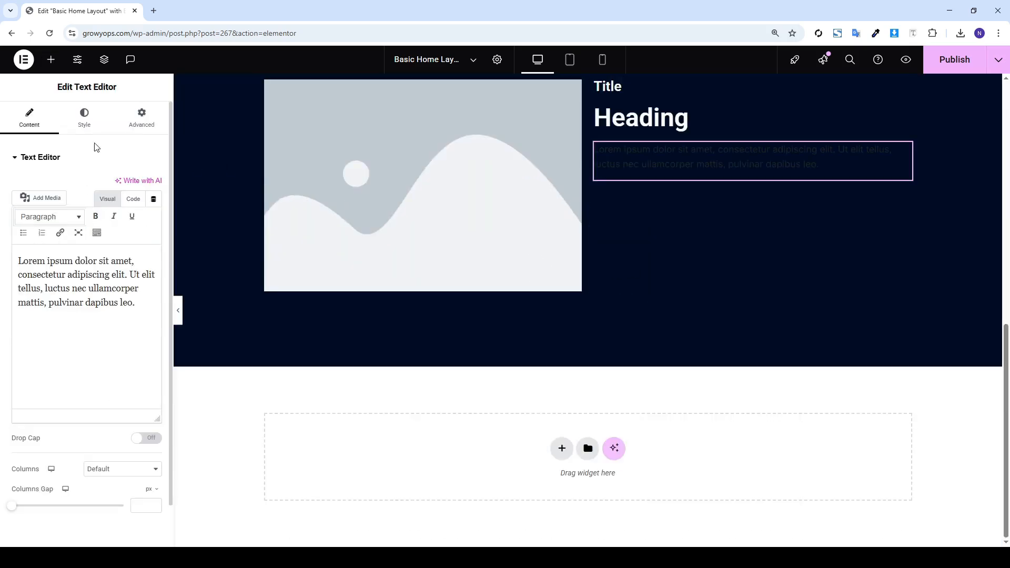
click(95, 123)
click(154, 335)
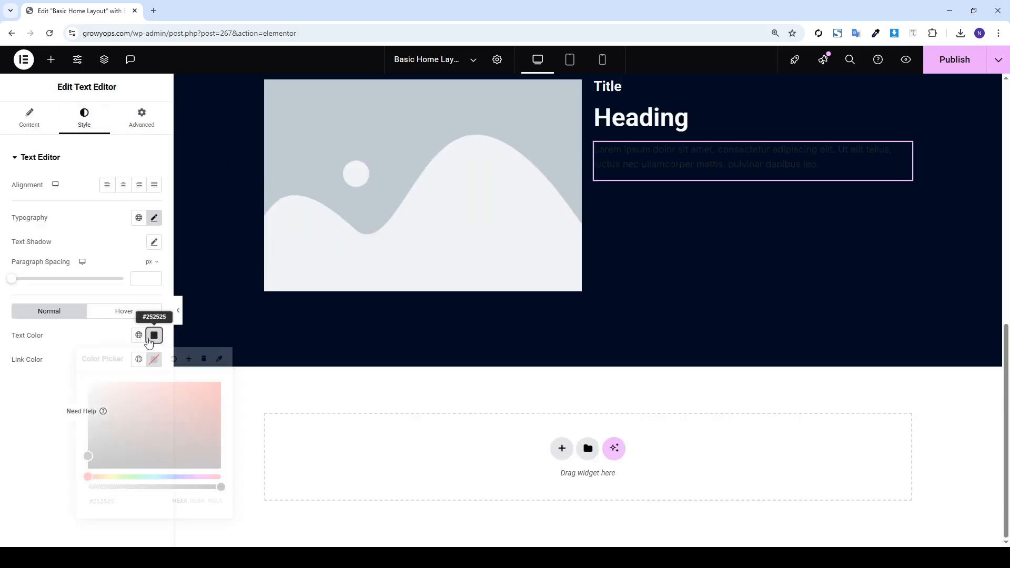
drag(97, 392, 72, 371)
click(72, 371)
scroll(724, 136, up, 5)
scroll(518, 243, up, 4)
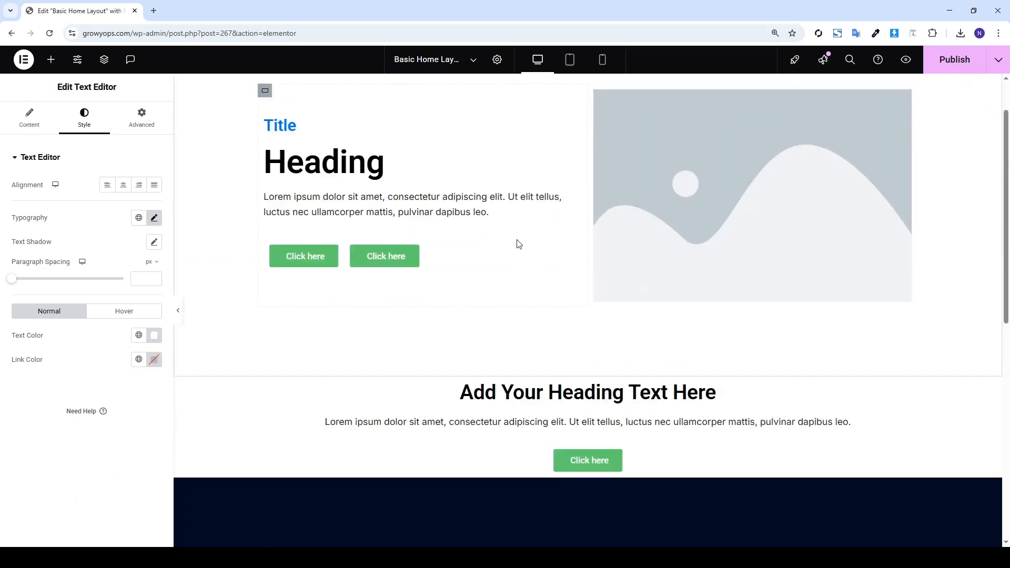
Paste a copy of the first Click here button below the white paragraph
right_click(293, 255)
click(334, 308)
scroll(886, 277, down, 8)
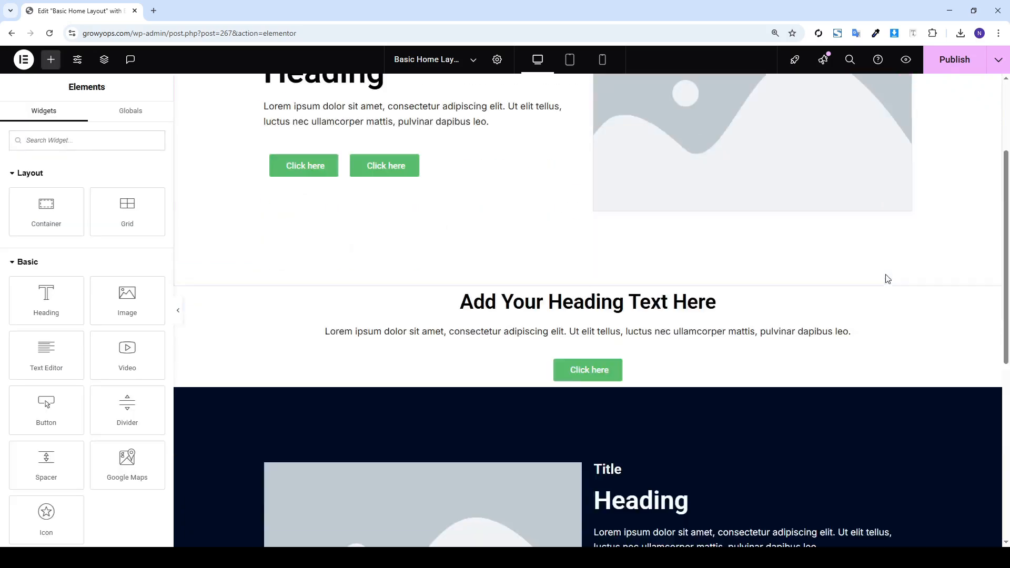
right_click(605, 131)
right_click(799, 164)
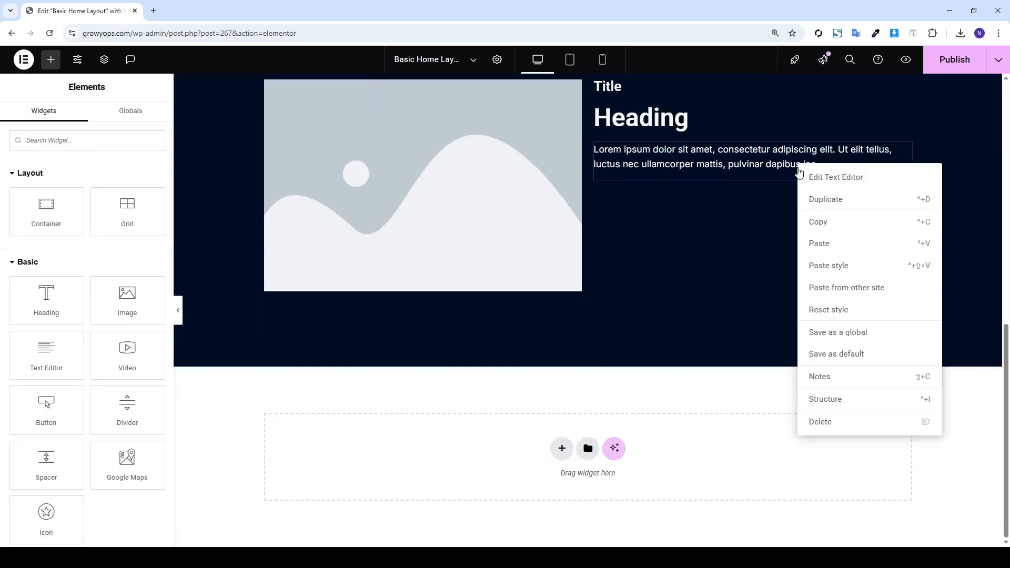
click(831, 245)
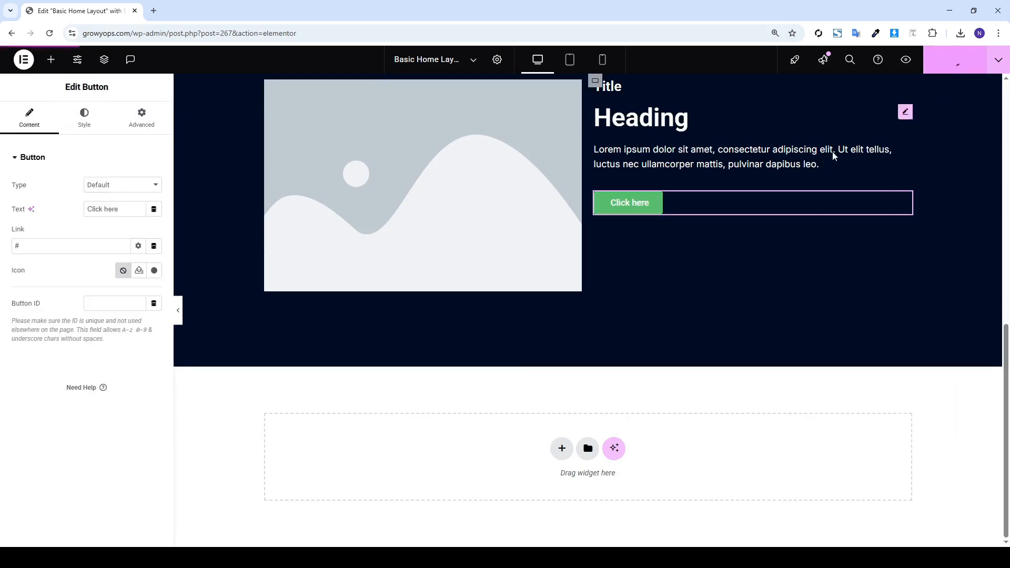
scroll(754, 165, up, 4)
scroll(758, 168, up, 6)
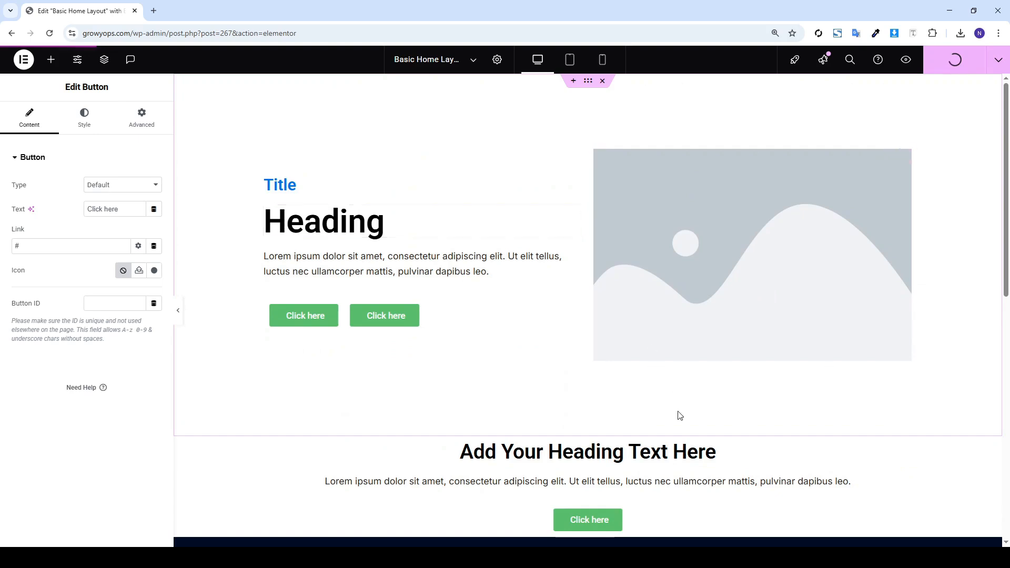
scroll(570, 359, down, 2)
click(588, 325)
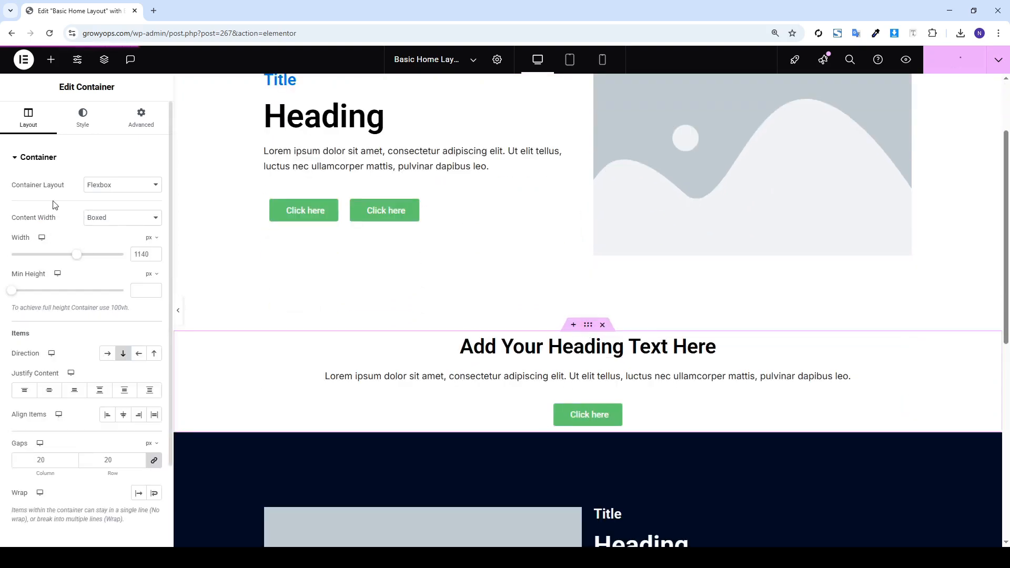
click(130, 132)
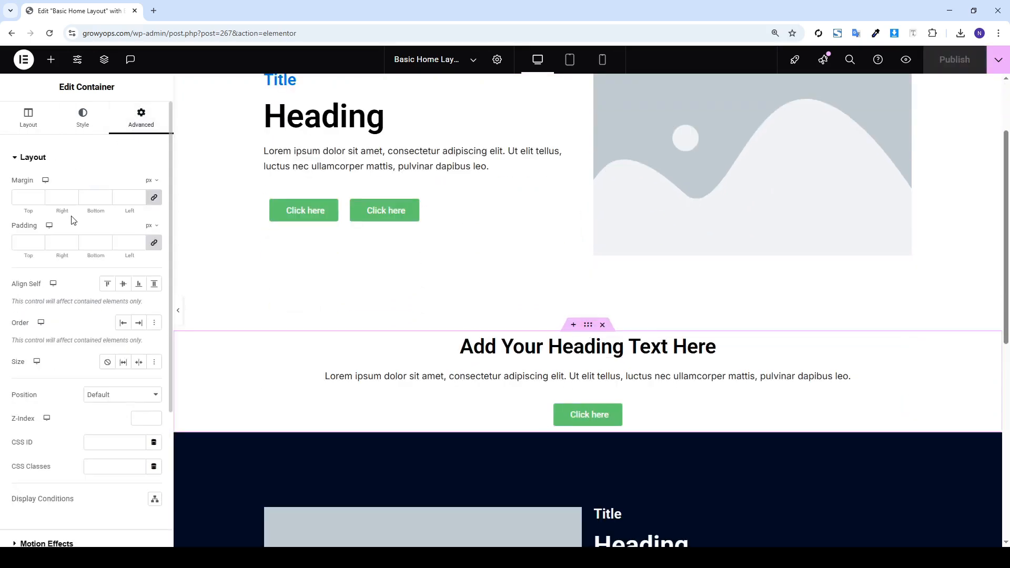
Pad the section 90 px top and bottom, 20 px sides, and publish the page
click(154, 243)
text(90)
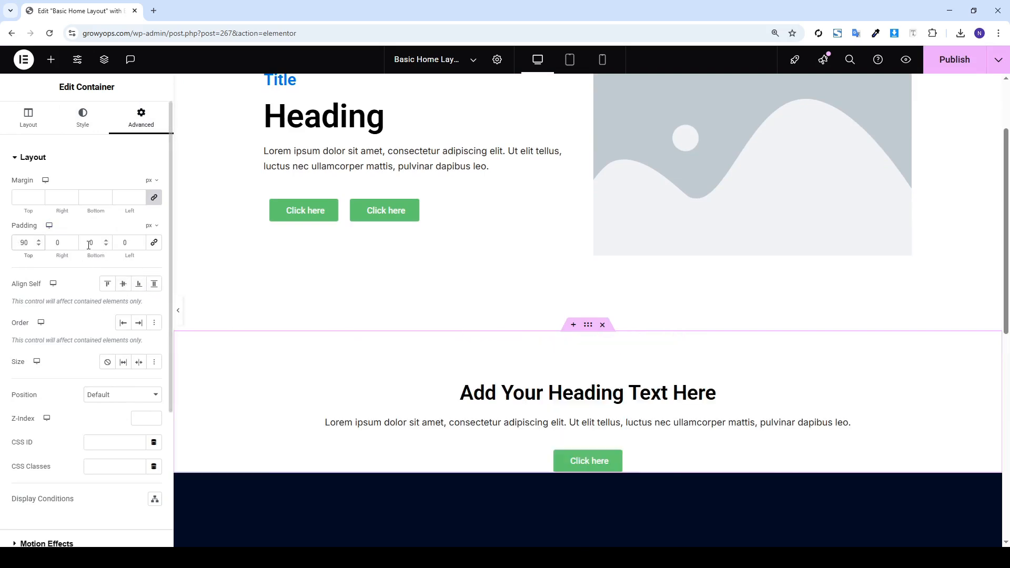
text(9)
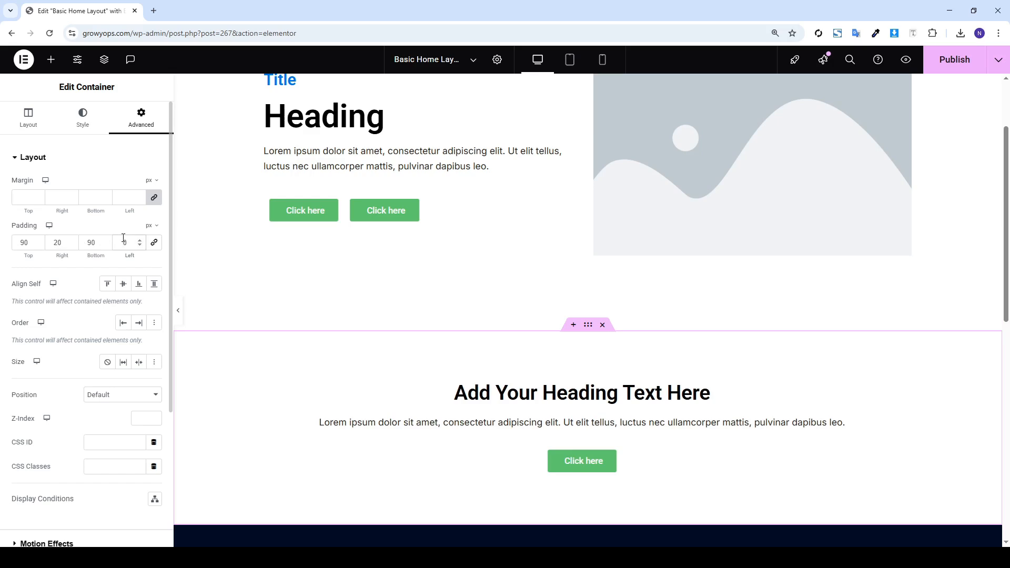
click(963, 70)
scroll(884, 251, down, 10)
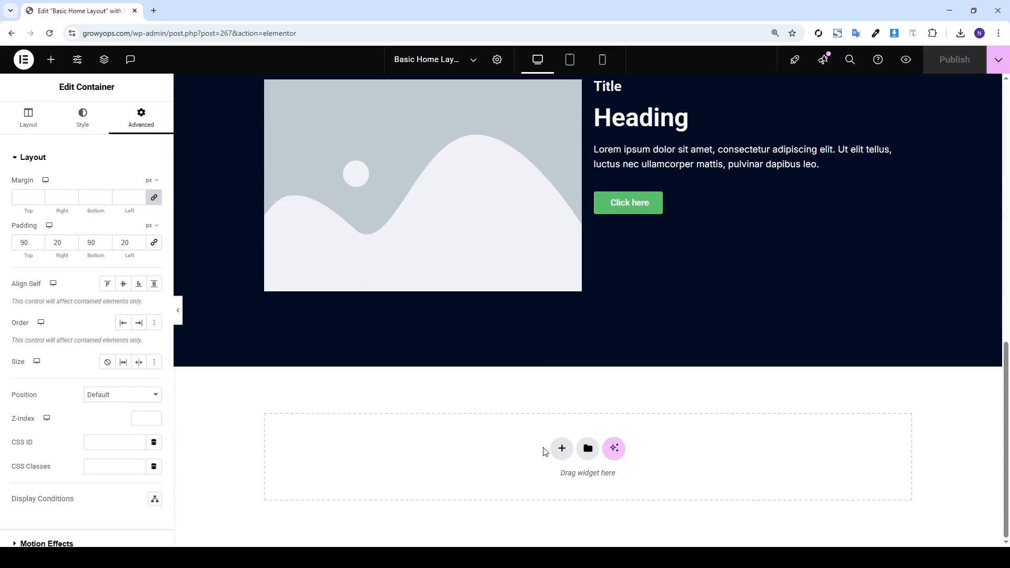
Add a single-column flexbox section at the bottom, padded 90 px top/bottom and 20 px sides
click(561, 448)
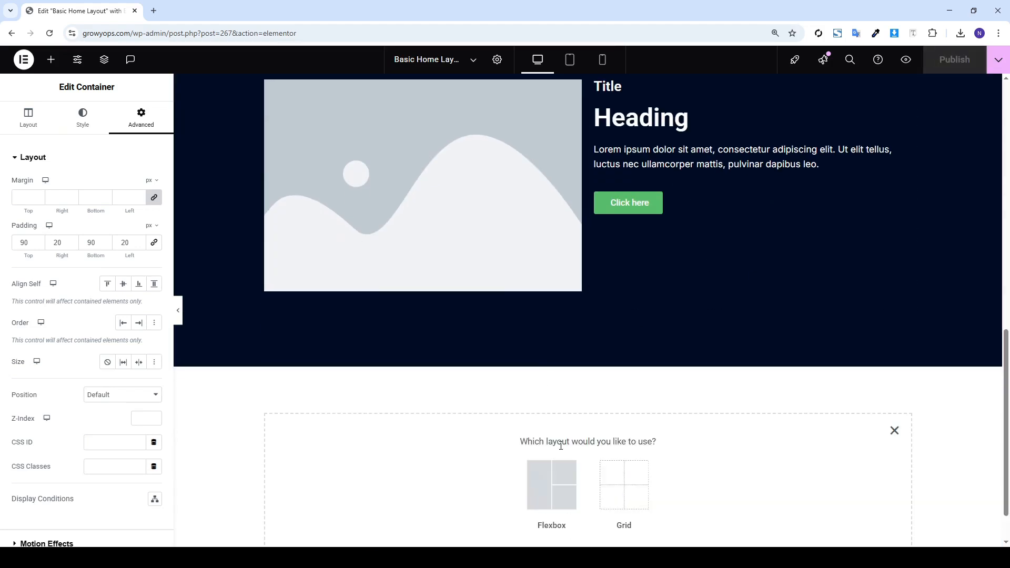
click(557, 483)
click(438, 487)
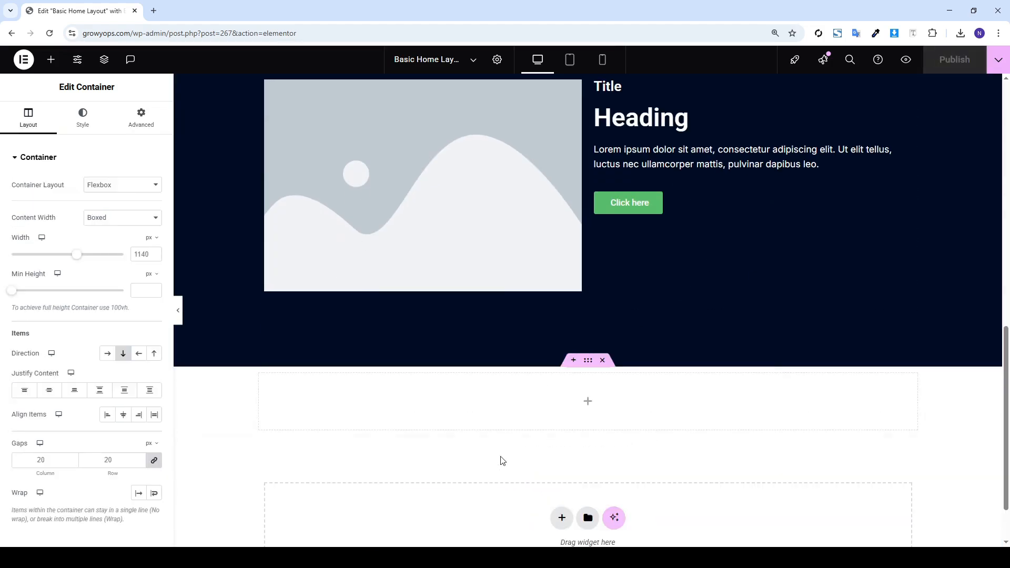
click(140, 115)
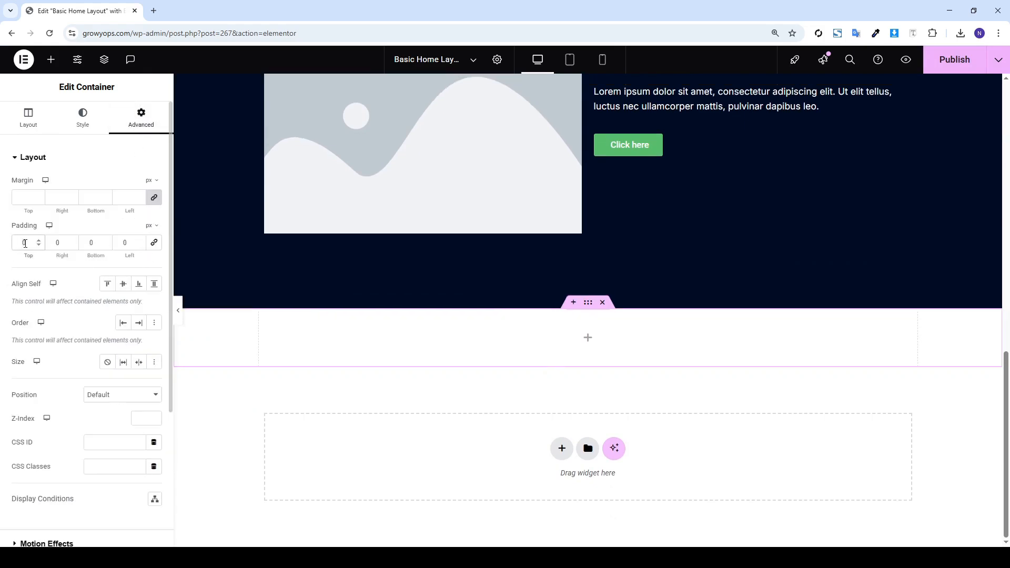
text(90)
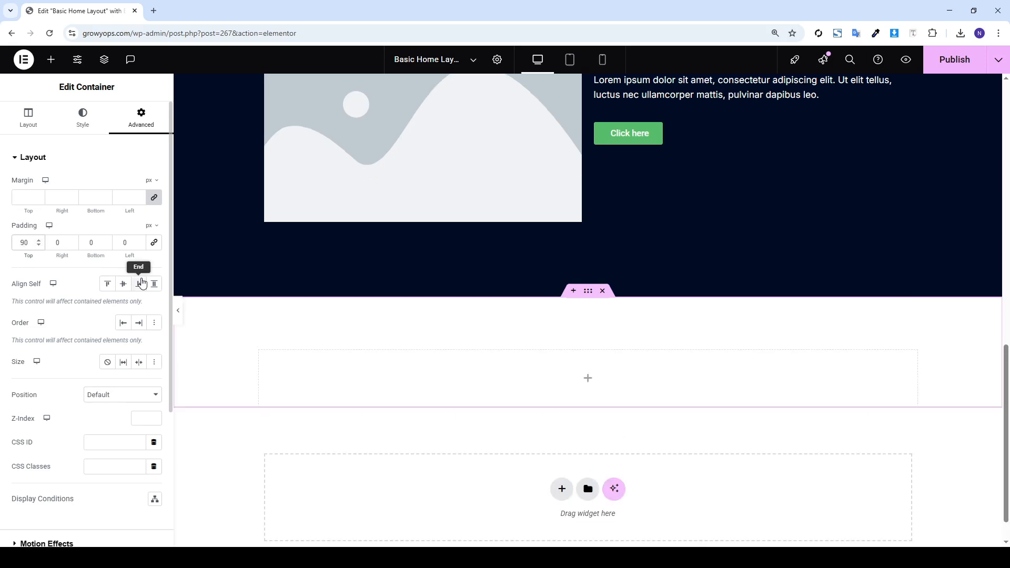
click(89, 244)
text(90)
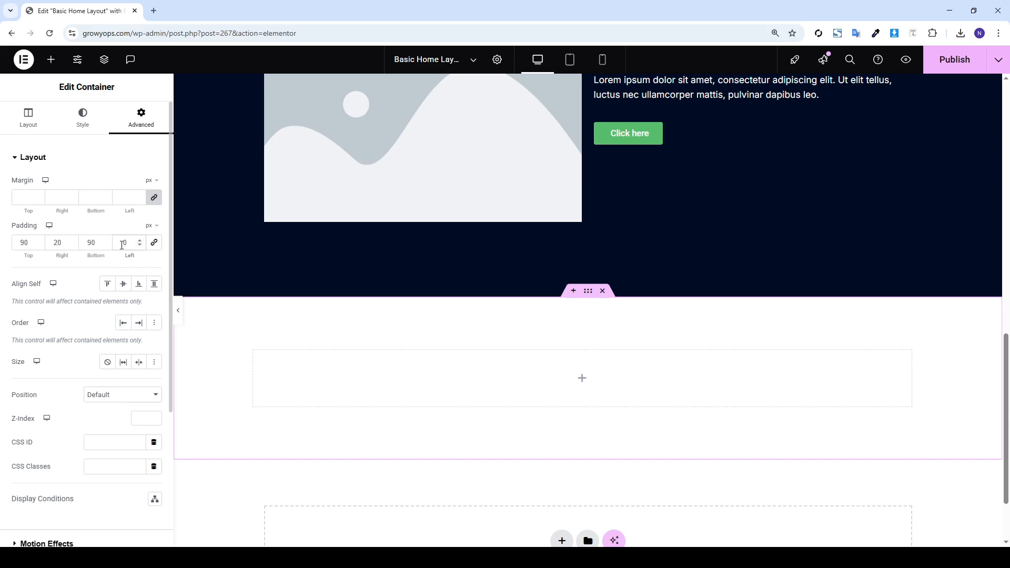
click(51, 59)
scroll(818, 286, up, 8)
Copy the 'Add Your Heading Text Here' heading and lorem ipsum paragraph into the new container
right_click(578, 217)
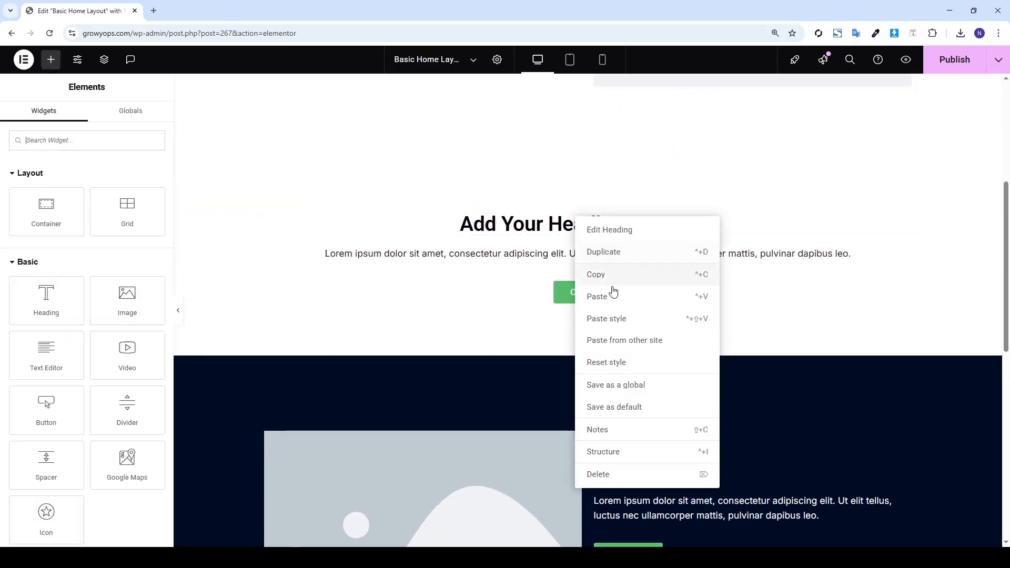
click(609, 277)
scroll(609, 279, down, 10)
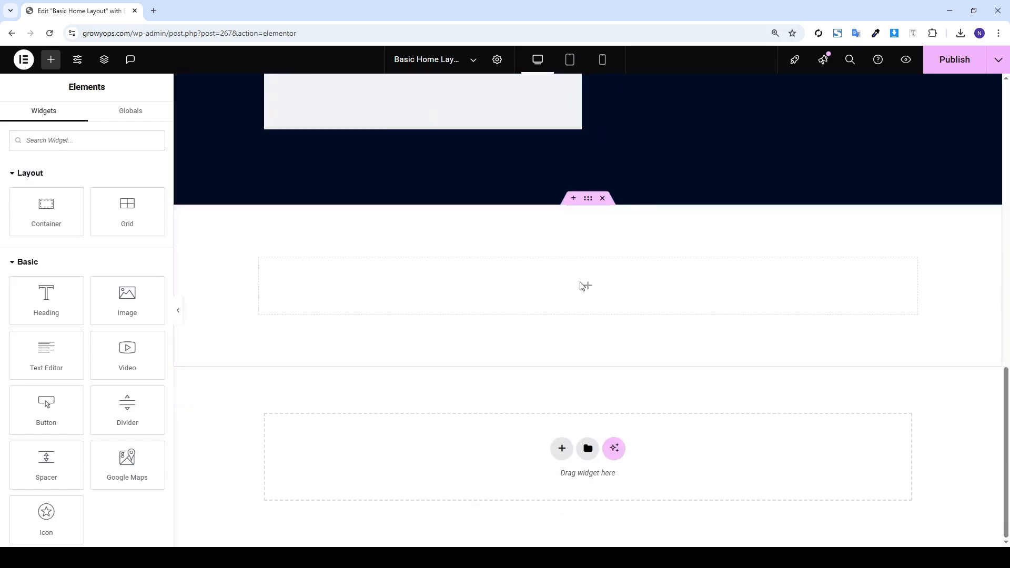
right_click(582, 286)
click(609, 340)
scroll(582, 255, up, 10)
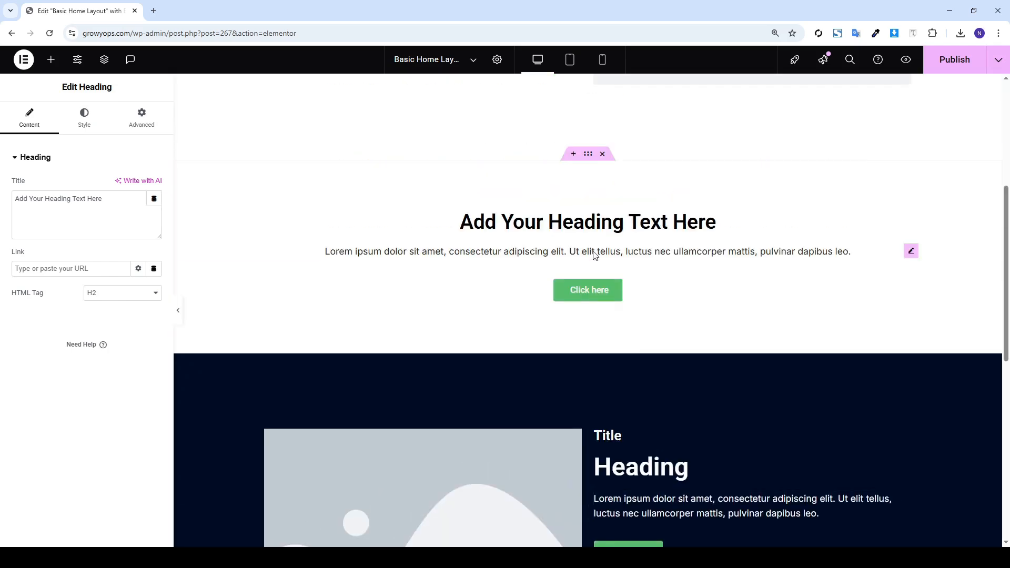
right_click(582, 254)
click(618, 319)
scroll(587, 441, down, 10)
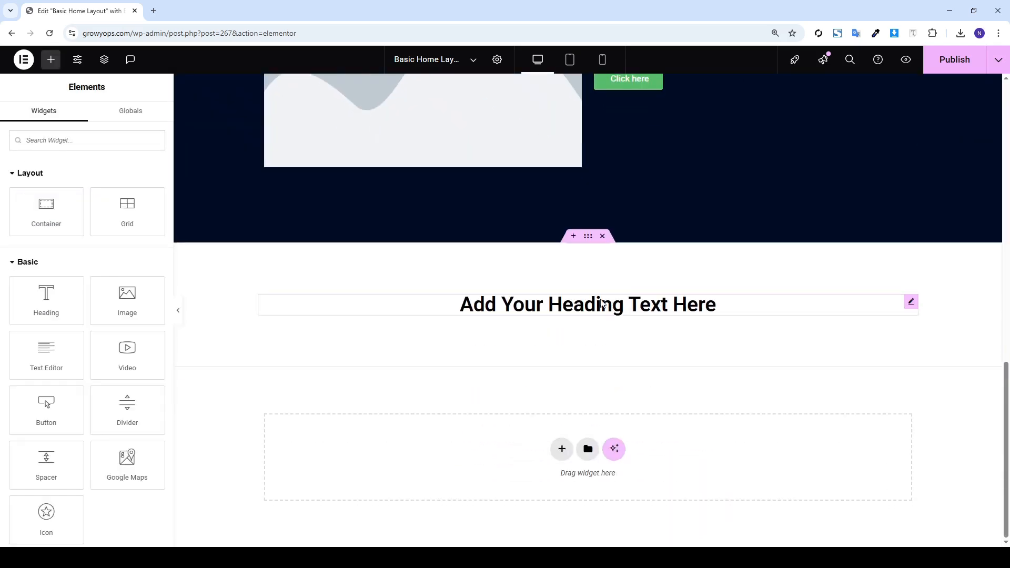
right_click(589, 304)
click(617, 362)
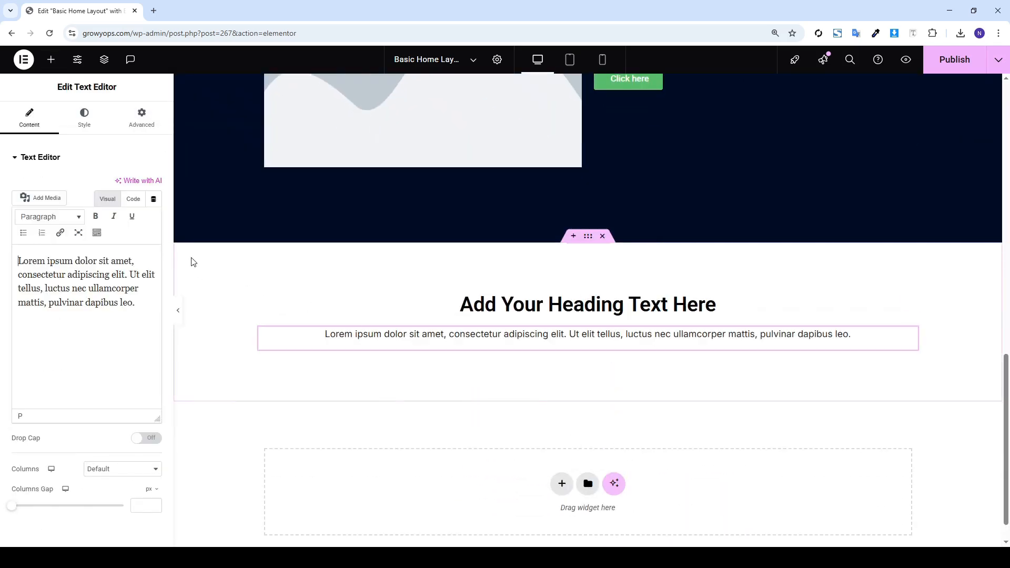
Drag an empty Container in below the pasted paragraph
click(58, 62)
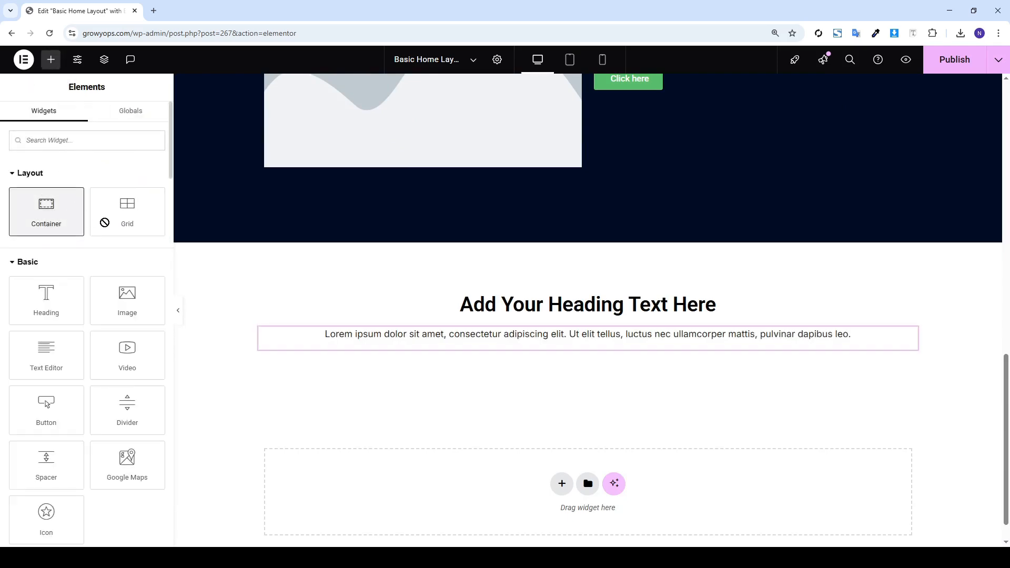
drag(412, 325, 421, 345)
drag(358, 330, 356, 329)
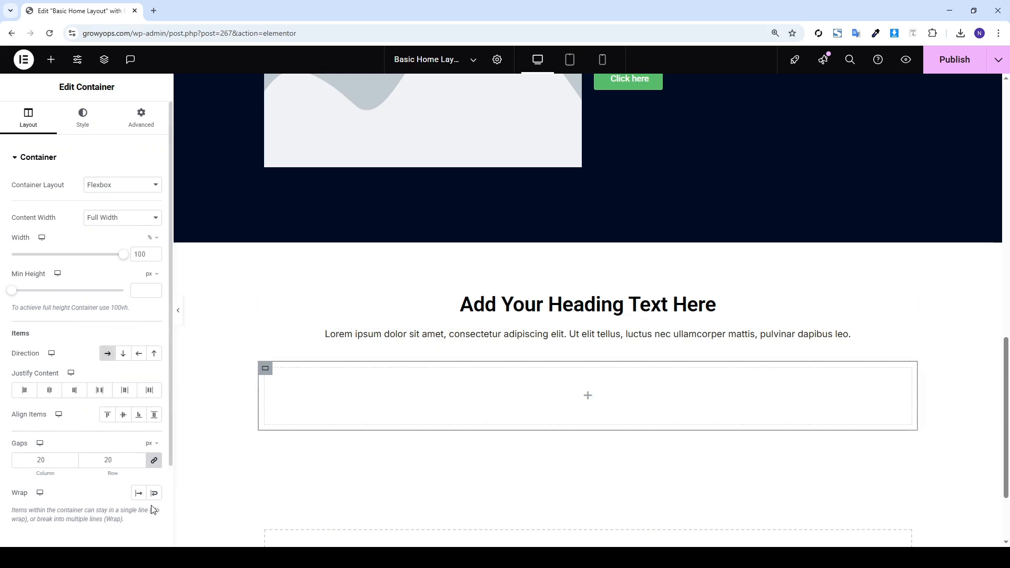
Nest an inner container at width 33 and add two more beside it for a row of three
click(51, 60)
drag(396, 388, 400, 395)
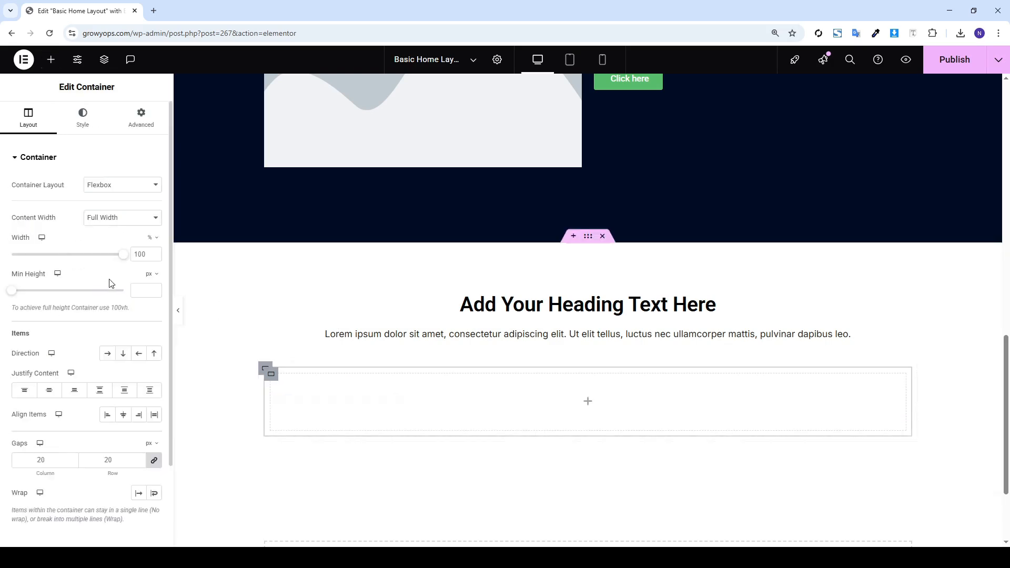
text(33)
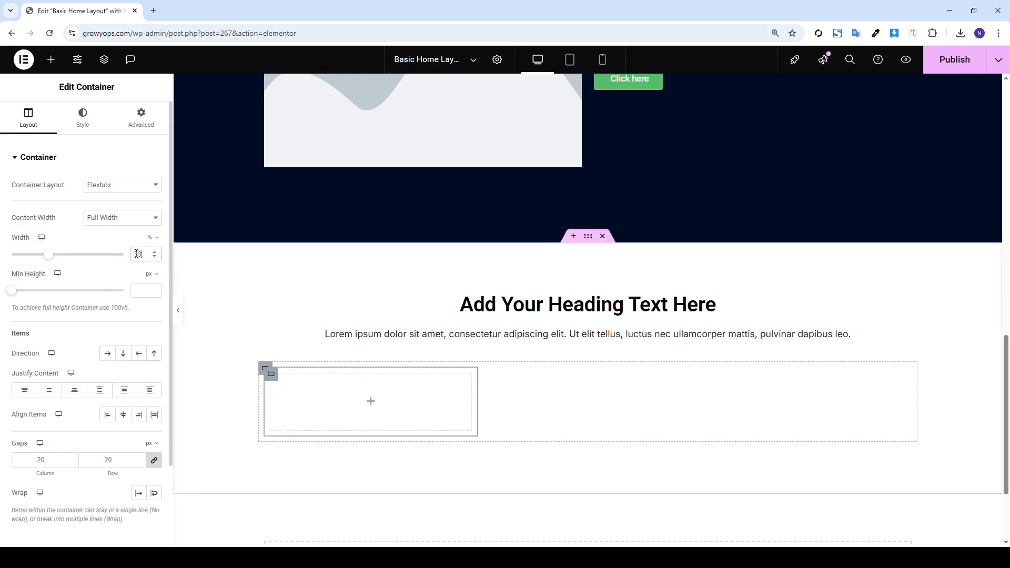
right_click(266, 374)
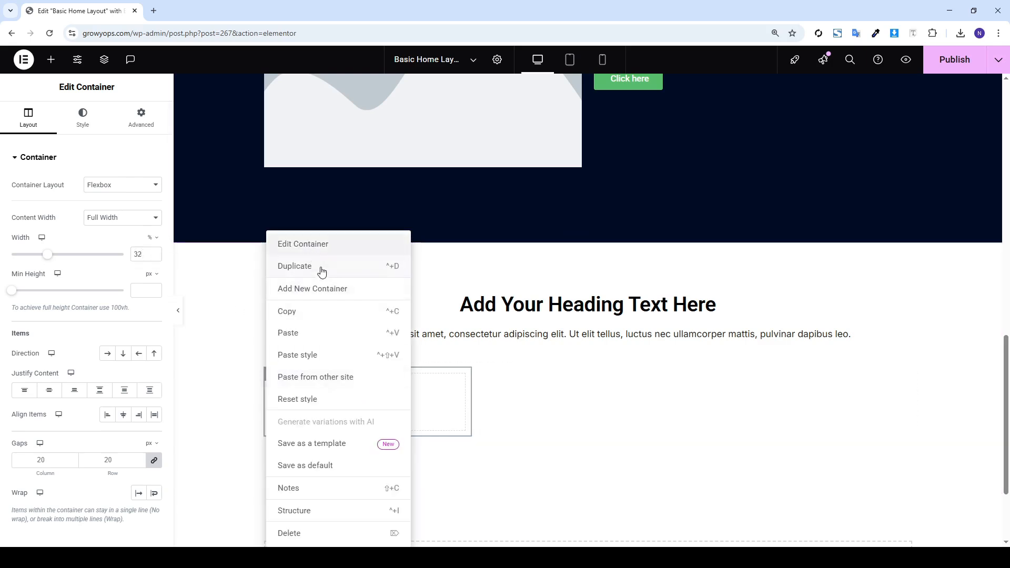
click(363, 287)
right_click(492, 375)
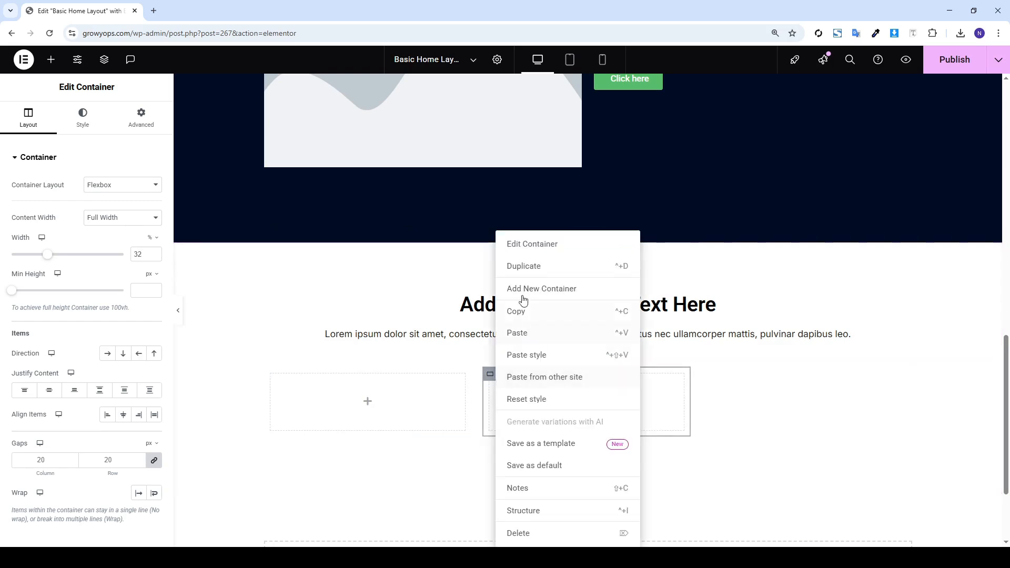
click(571, 267)
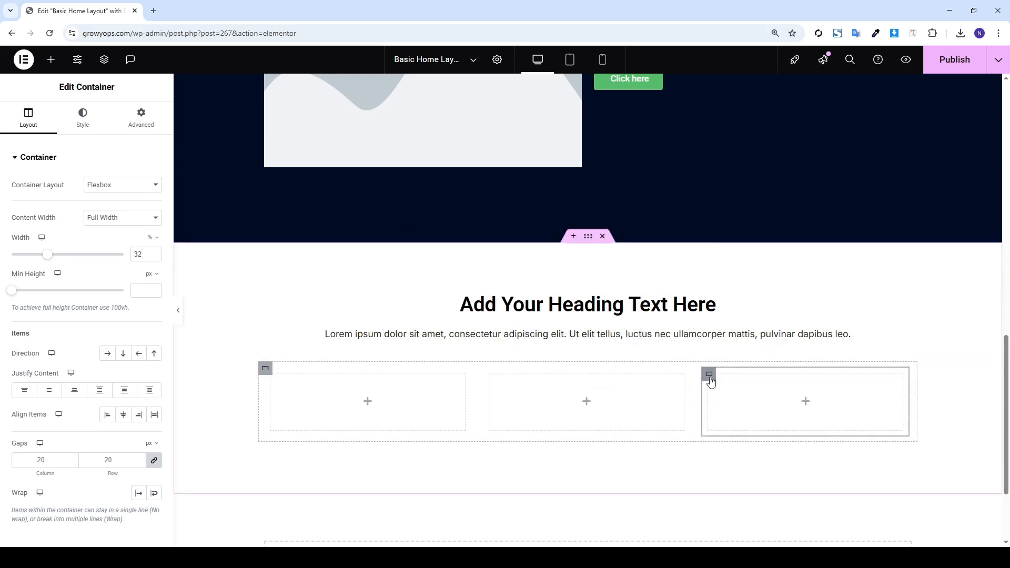
Duplicate the boxes into a second row, making six inner containers in total
right_click(710, 377)
click(735, 268)
scroll(311, 329, down, 3)
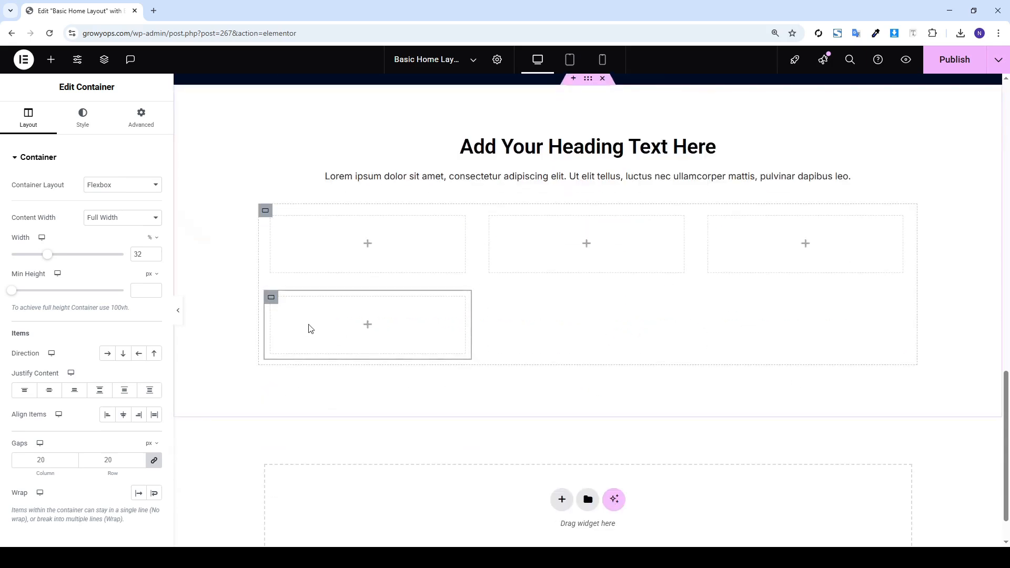
right_click(272, 297)
click(298, 272)
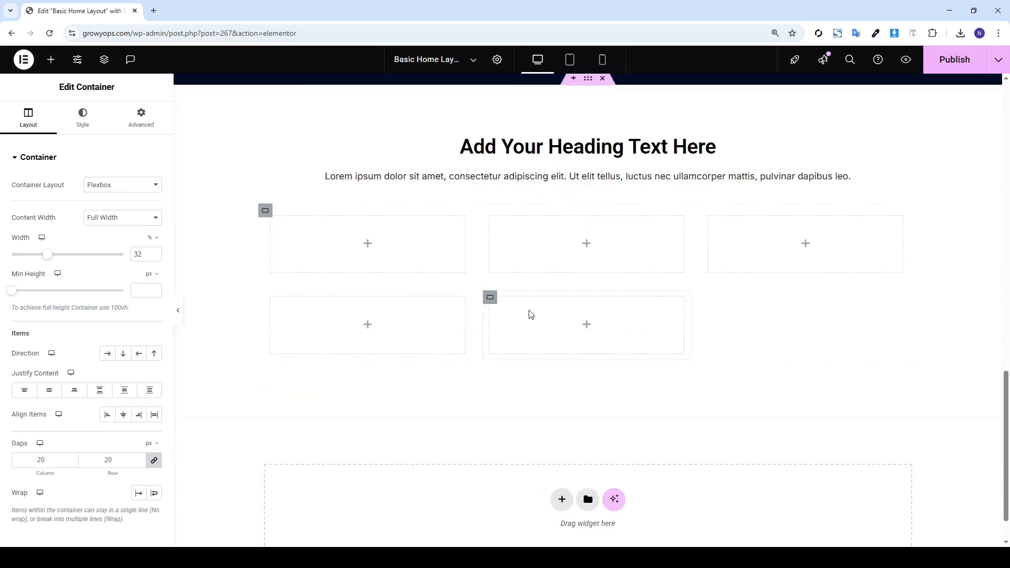
right_click(490, 300)
click(526, 271)
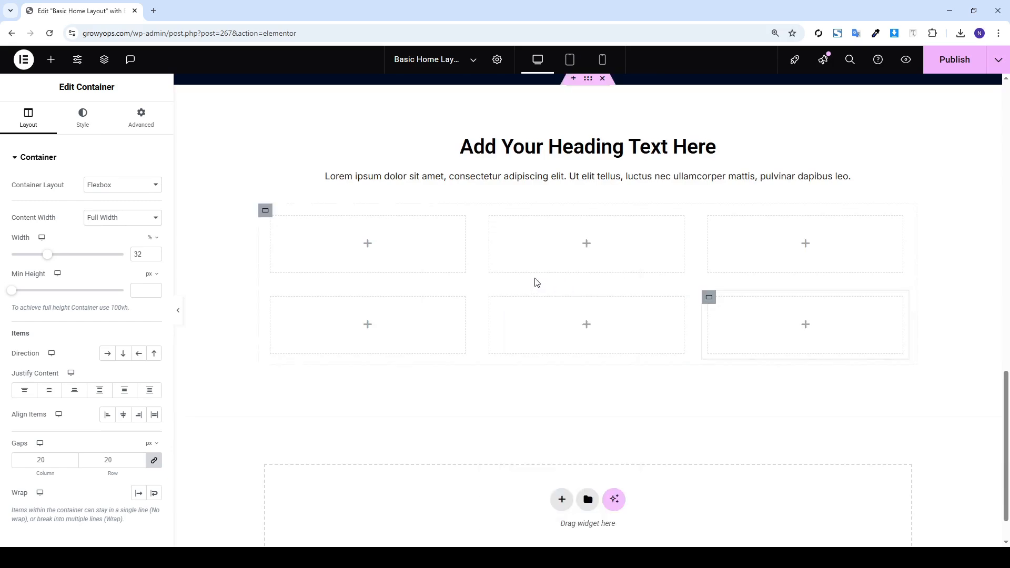
click(51, 59)
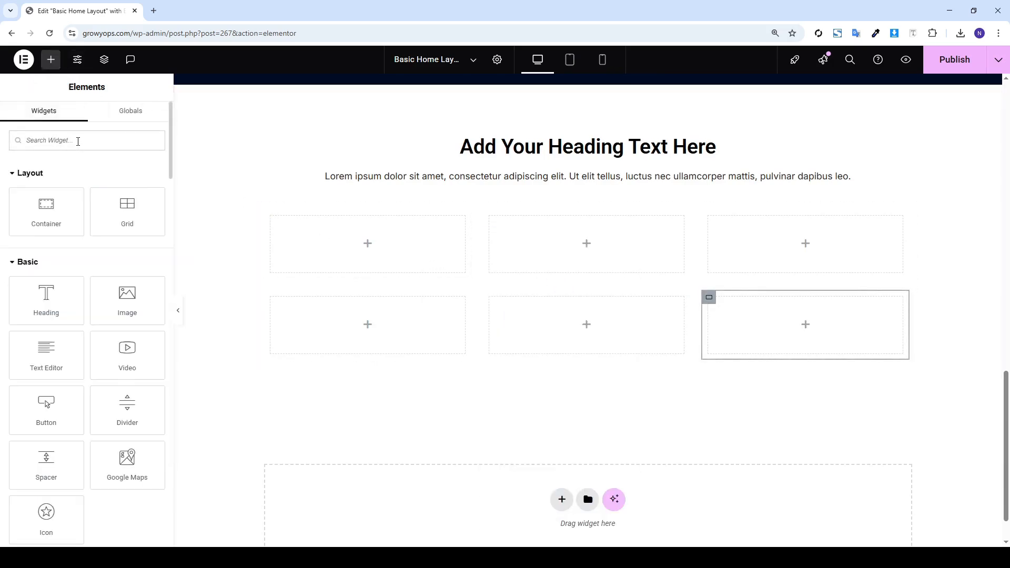
Find the Icon Box widget, place it in the first grid box and copy it
text(icon)
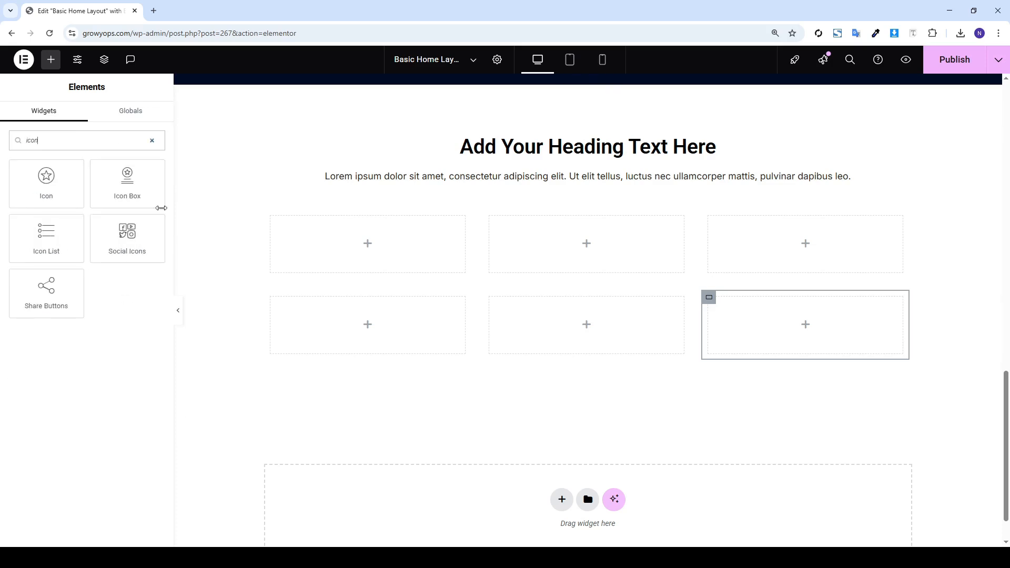
drag(124, 191, 289, 249)
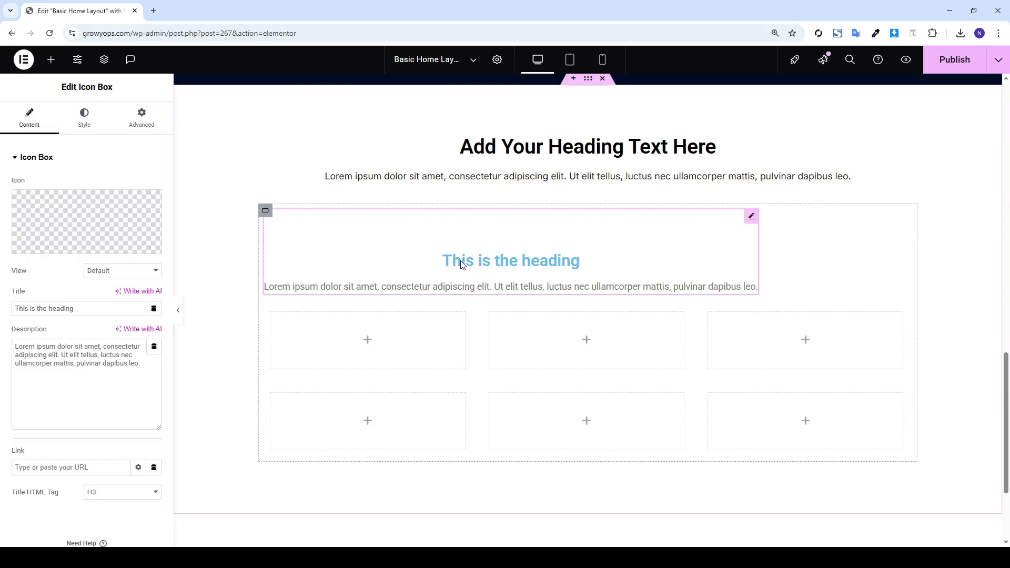
drag(461, 263, 372, 332)
right_click(361, 266)
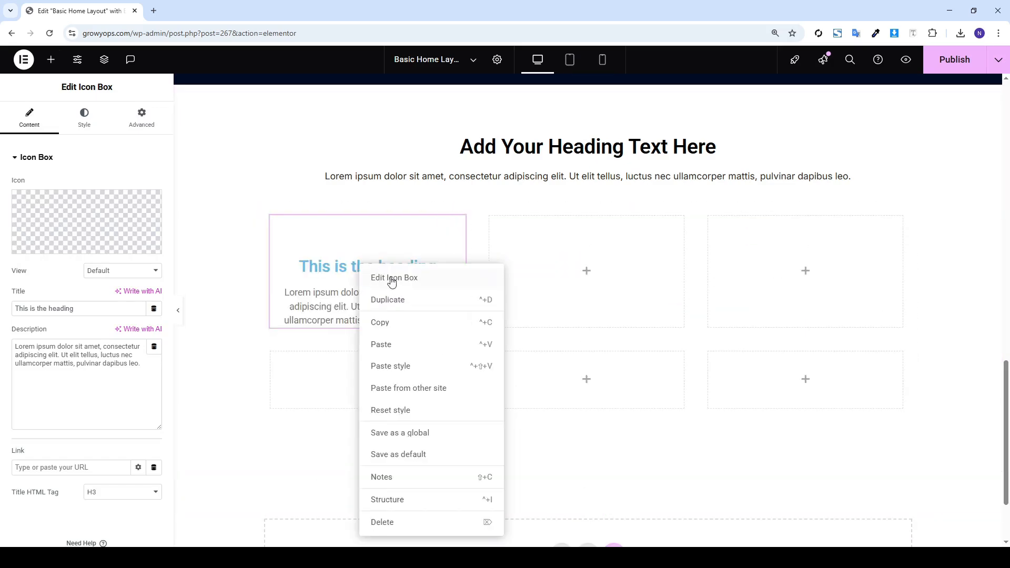
click(396, 323)
Paste the Icon Box into the remaining five grid boxes
right_click(533, 268)
click(582, 332)
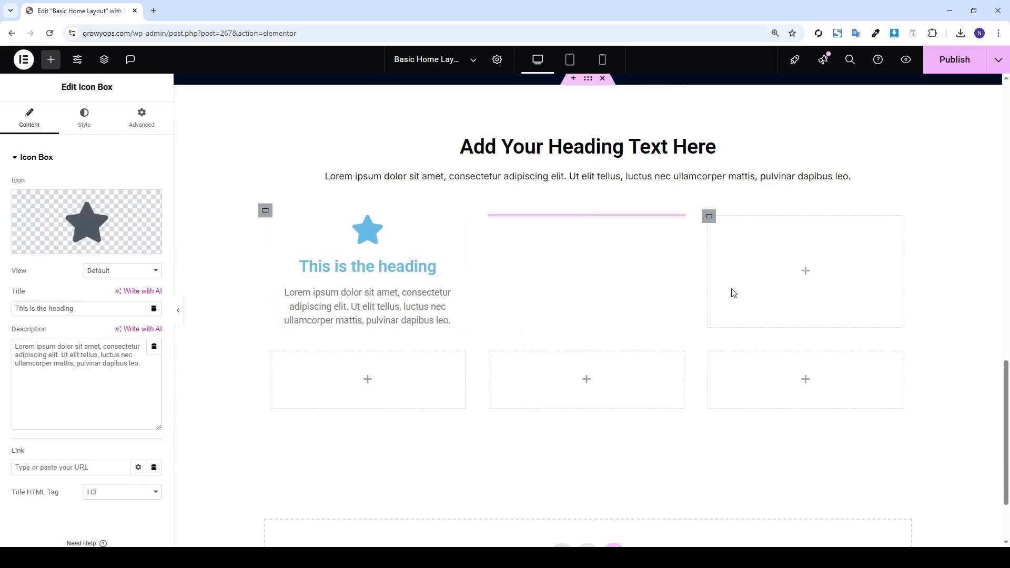
right_click(795, 273)
click(807, 332)
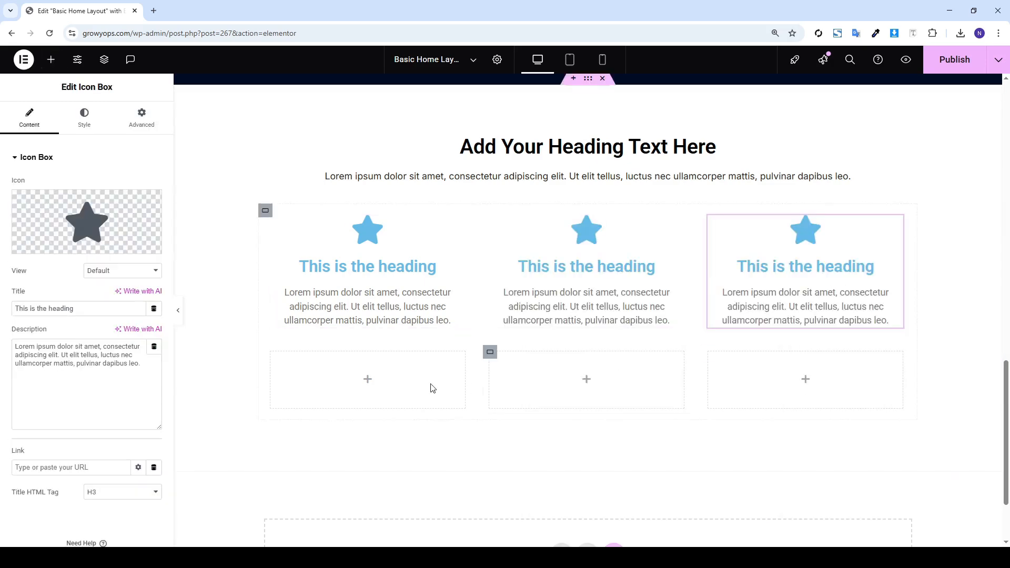
right_click(319, 391)
click(407, 332)
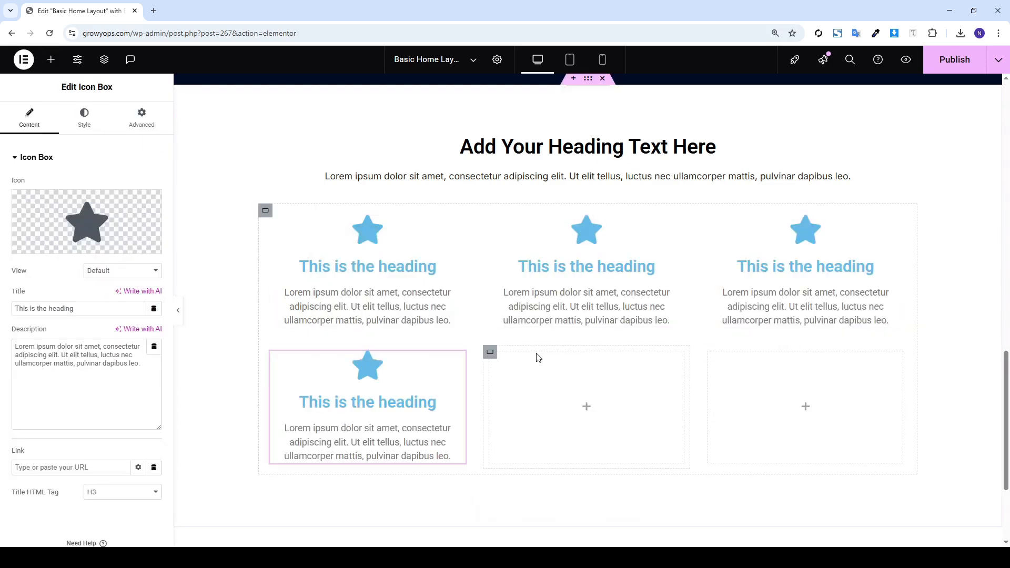
right_click(568, 391)
click(617, 334)
right_click(827, 406)
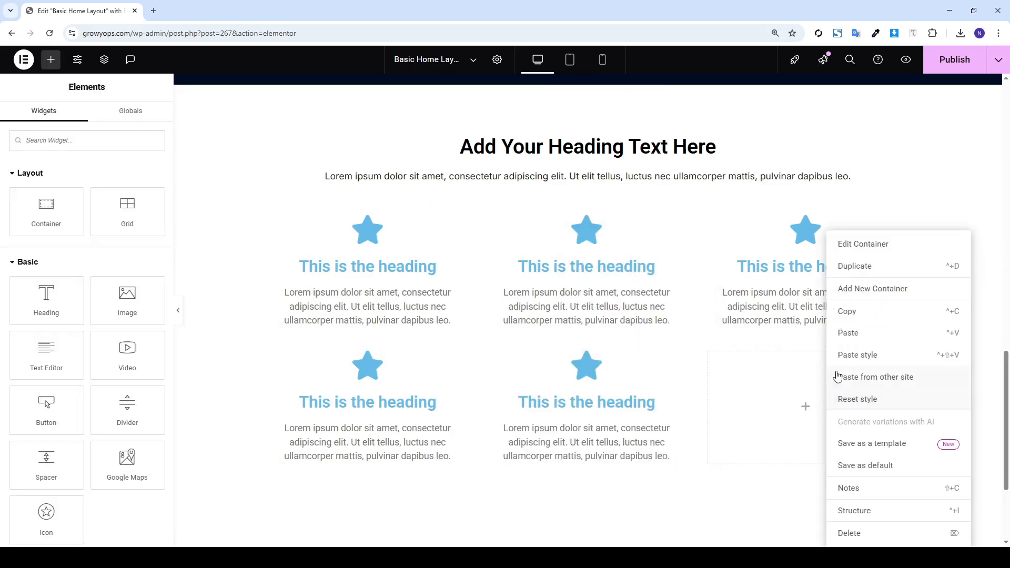
click(846, 340)
scroll(842, 263, up, 2)
Publish the page, then add a new section from the empty drop area at the bottom
click(950, 62)
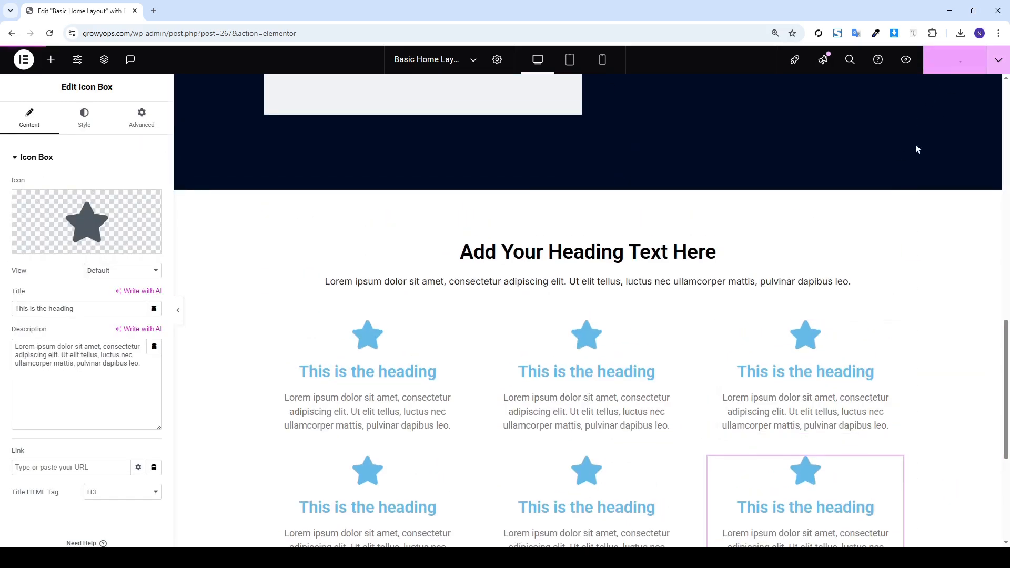
scroll(900, 174, down, 2)
scroll(870, 210, down, 3)
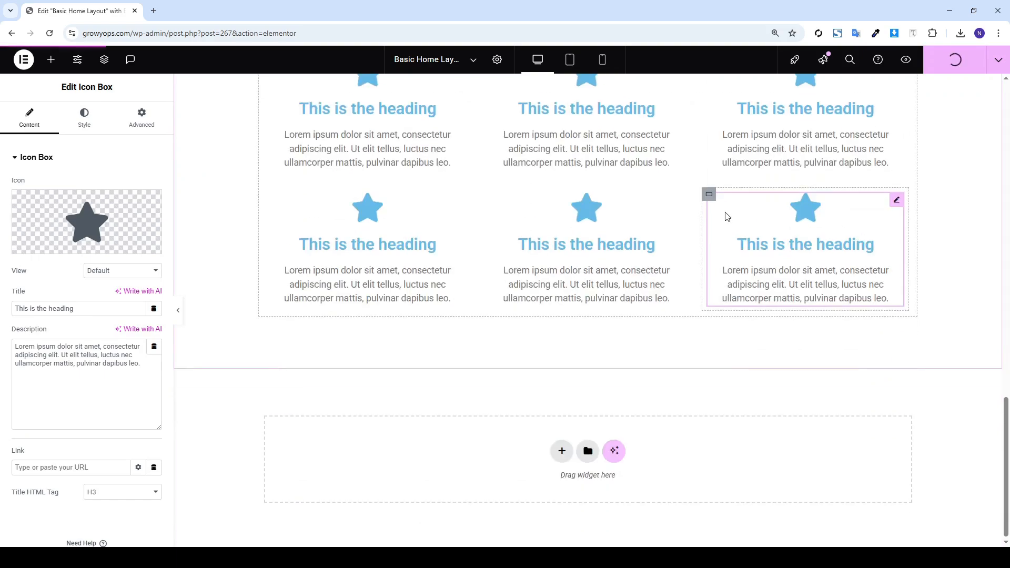
scroll(726, 218, up, 15)
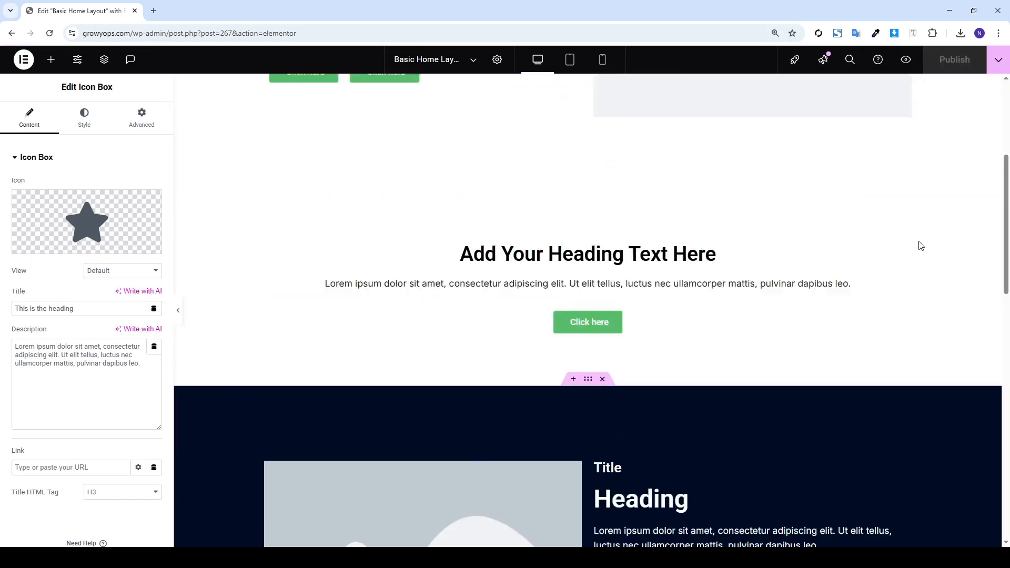
scroll(915, 246, down, 15)
scroll(901, 247, up, 4)
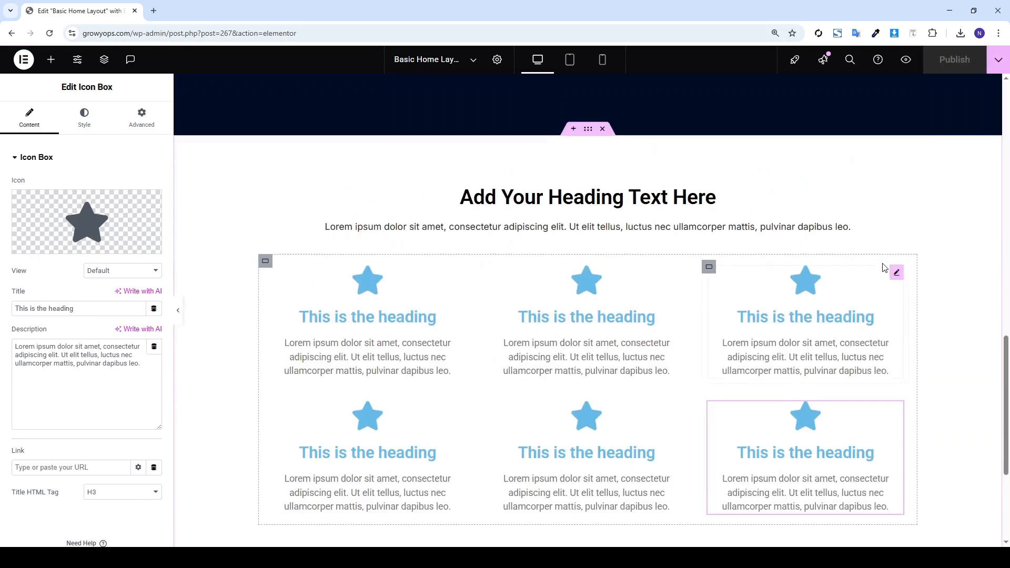
scroll(894, 252, up, 10)
scroll(680, 224, down, 6)
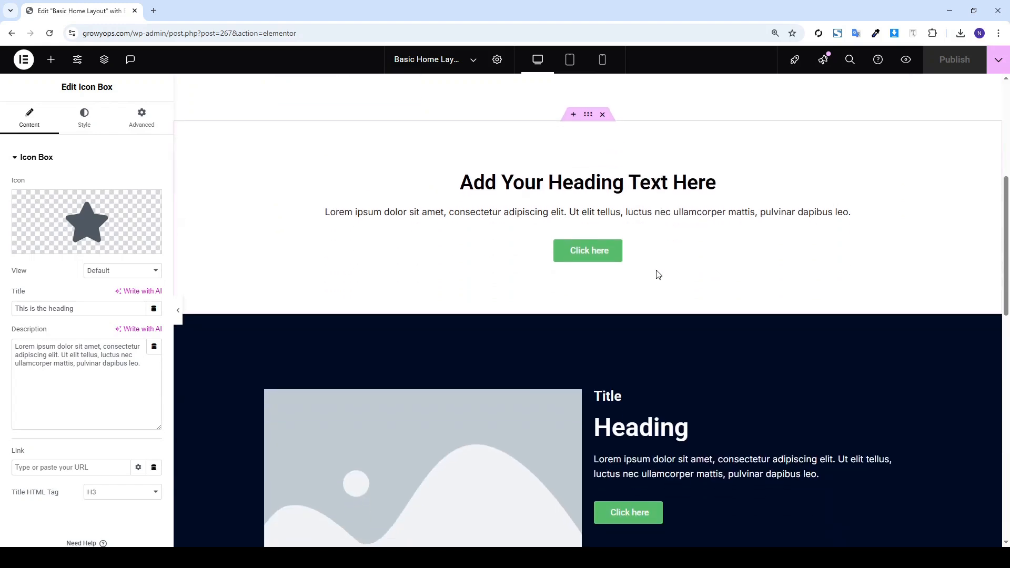
scroll(658, 274, down, 4)
scroll(678, 280, down, 2)
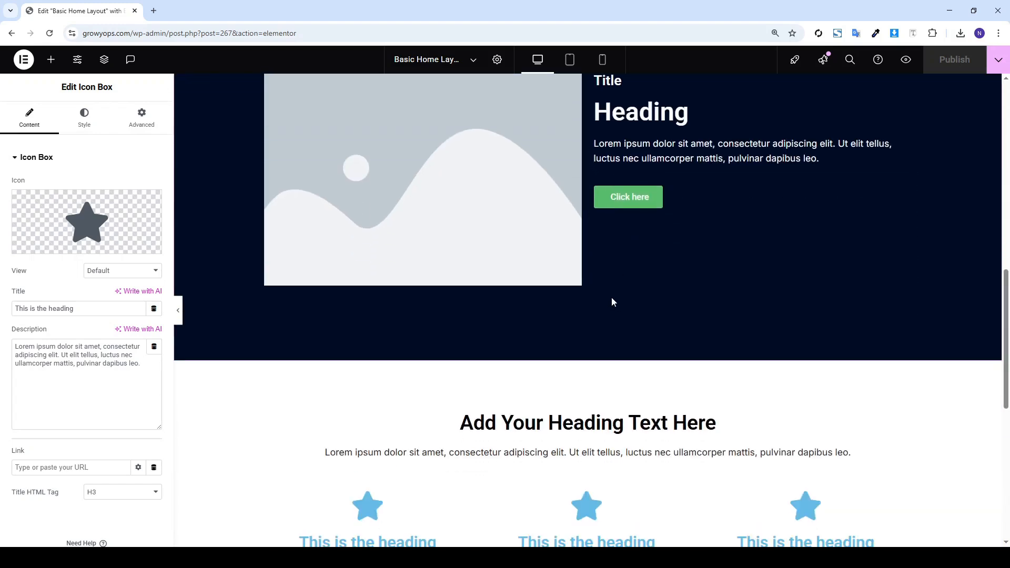
scroll(611, 302, down, 10)
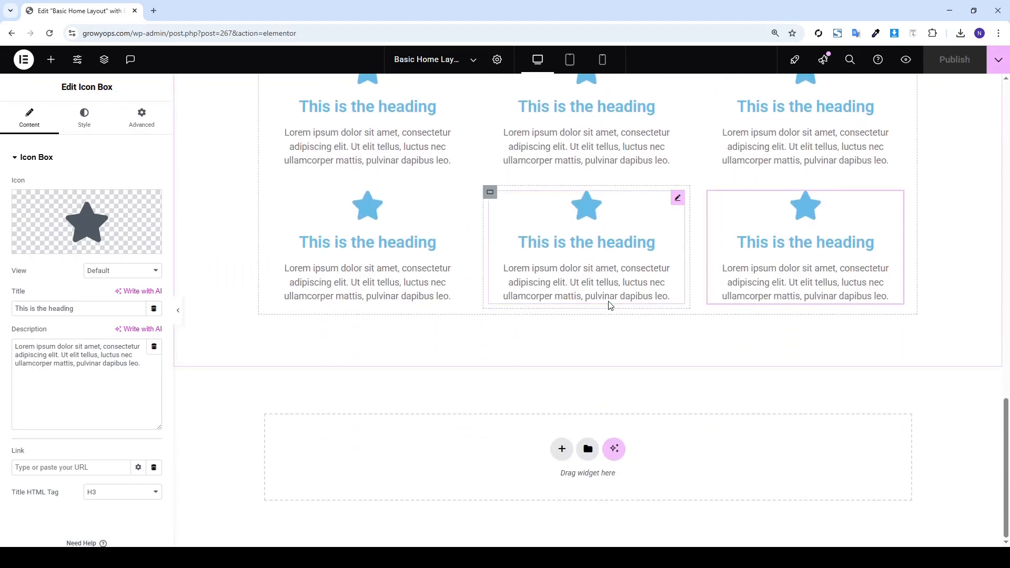
click(558, 450)
Make the new section a Flexbox container with a single-column structure
click(550, 481)
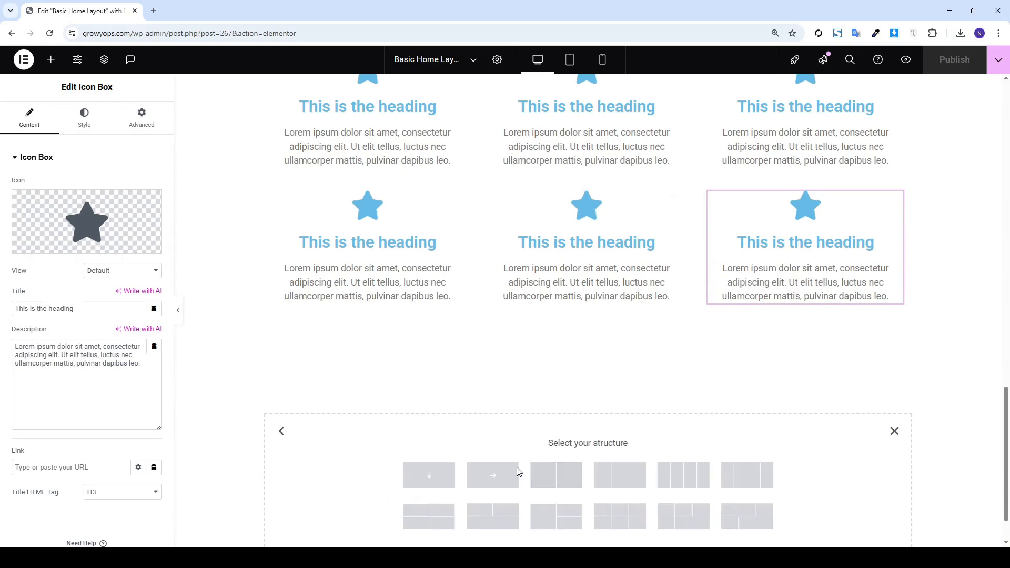
click(429, 474)
scroll(559, 314, up, 10)
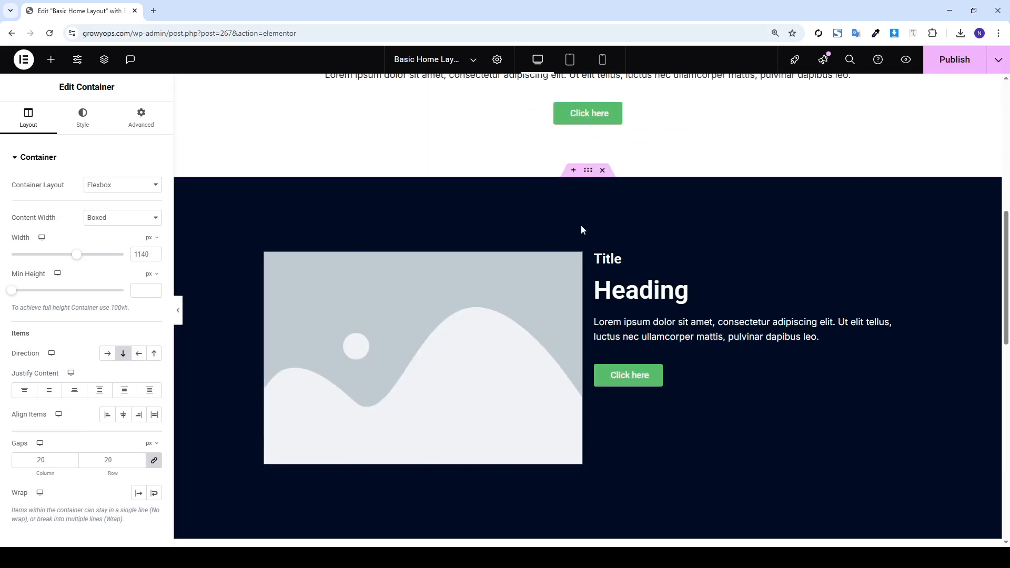
Copy the dark image section and paste its navy styling onto the new section
right_click(592, 230)
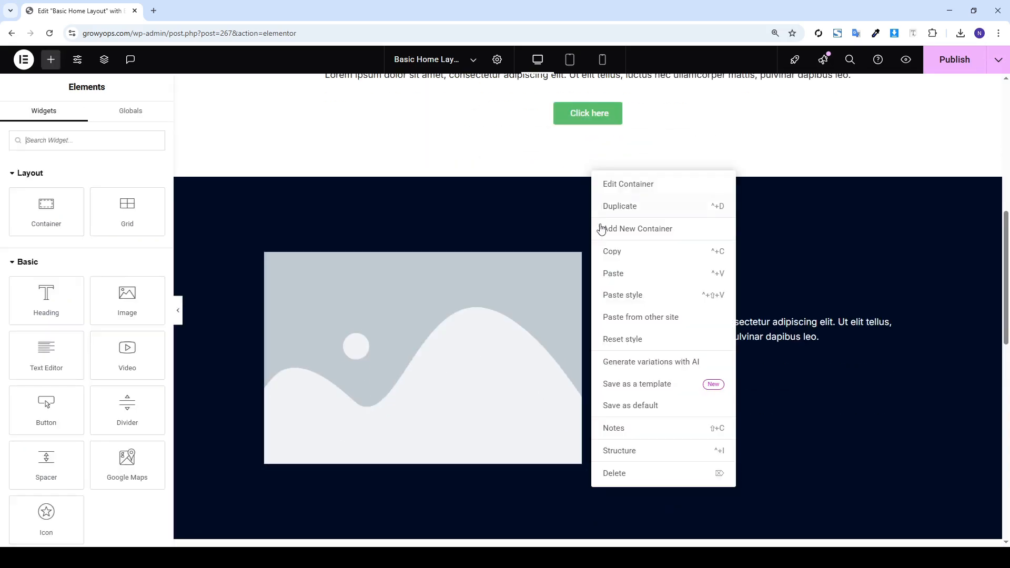
click(610, 252)
scroll(573, 311, down, 10)
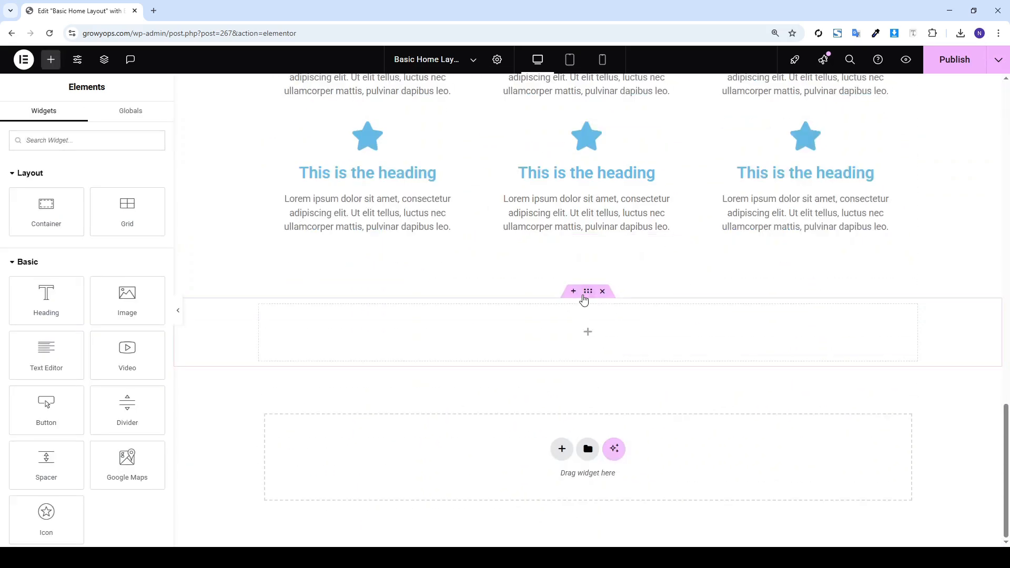
right_click(583, 296)
click(611, 355)
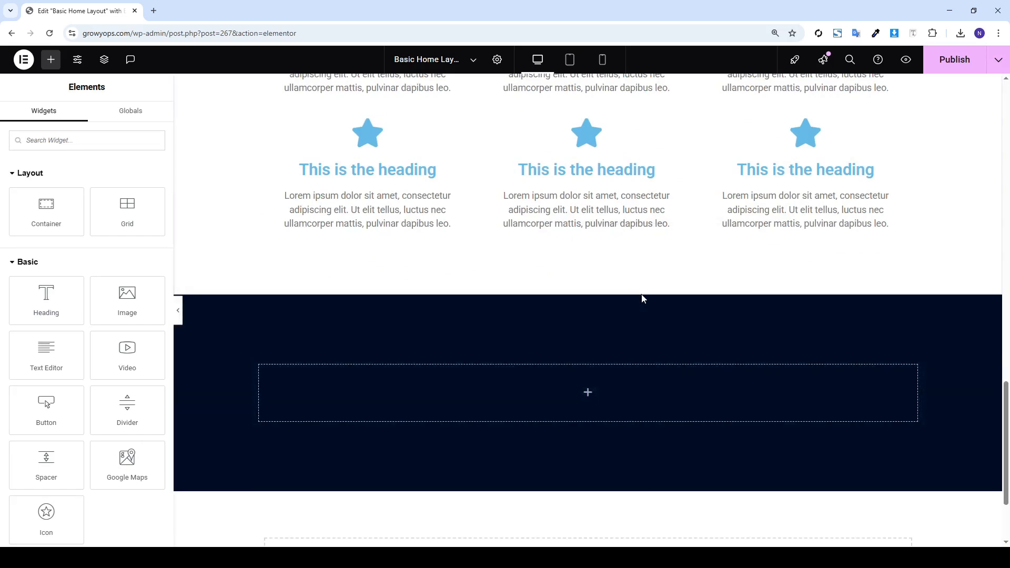
scroll(812, 177, down, 2)
scroll(812, 177, up, 2)
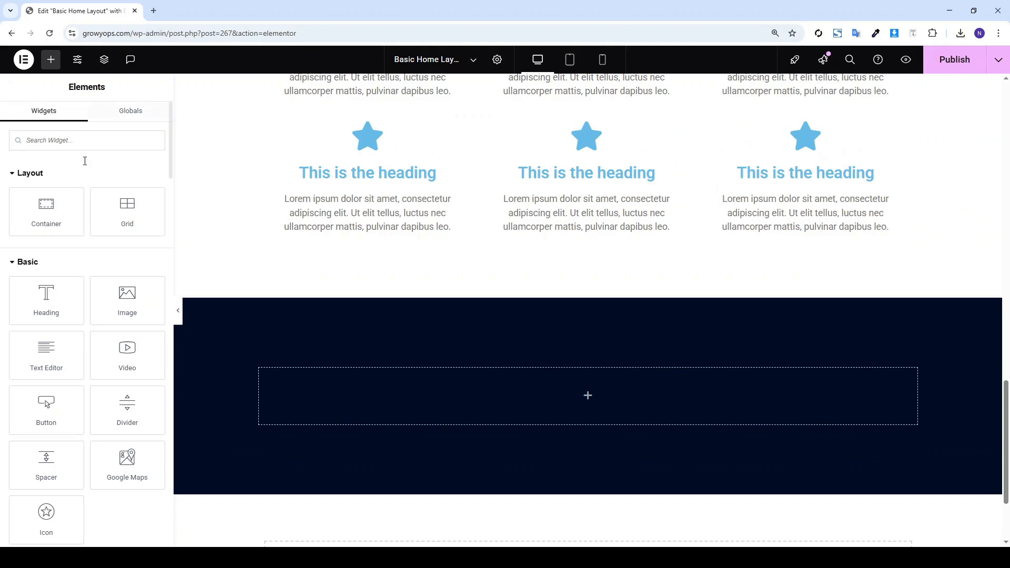
Drop an inner Container into the navy section and set its width to 49%
scroll(379, 298, up, 9)
scroll(378, 297, down, 9)
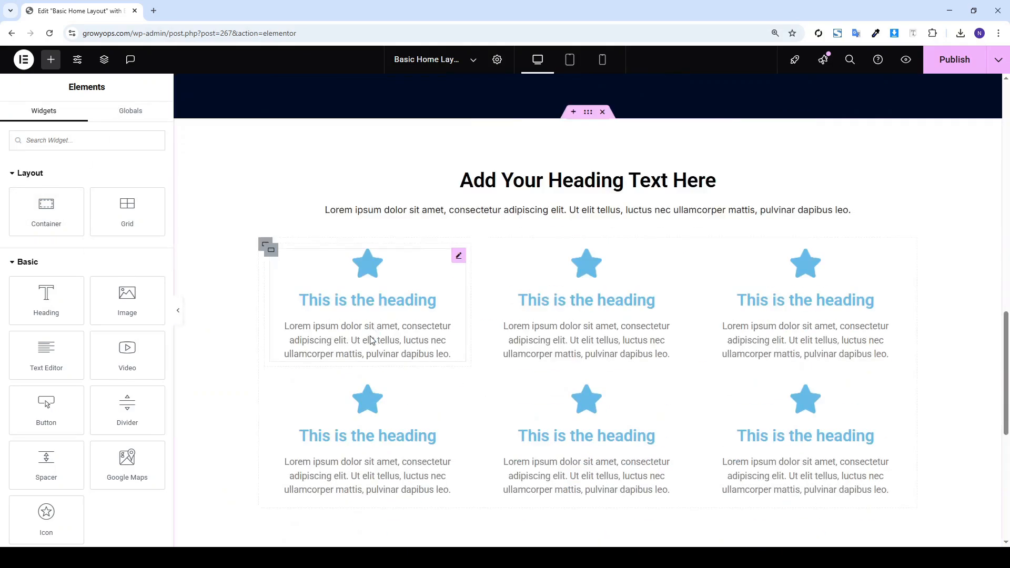
scroll(370, 345, up, 8)
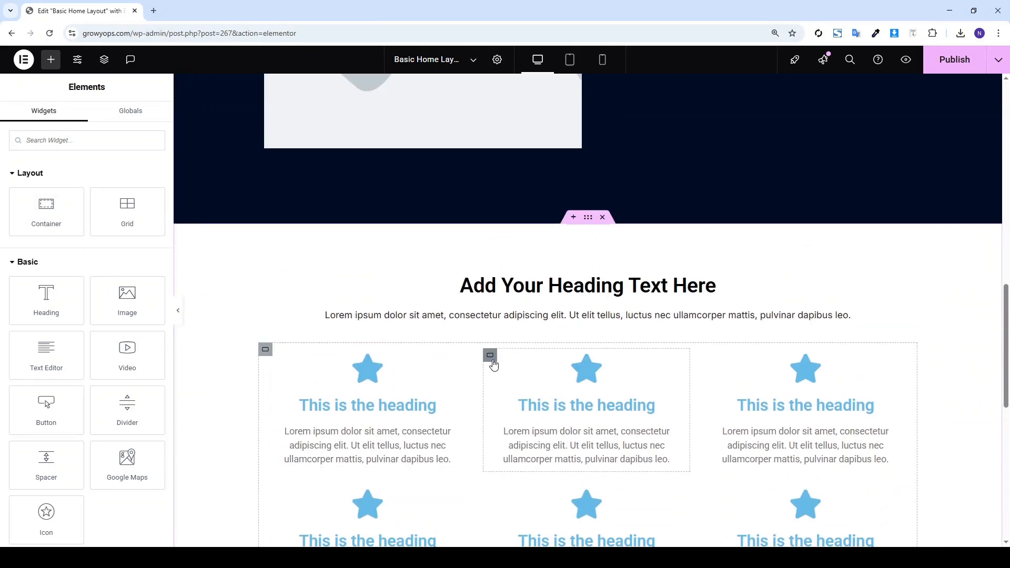
scroll(453, 363, down, 6)
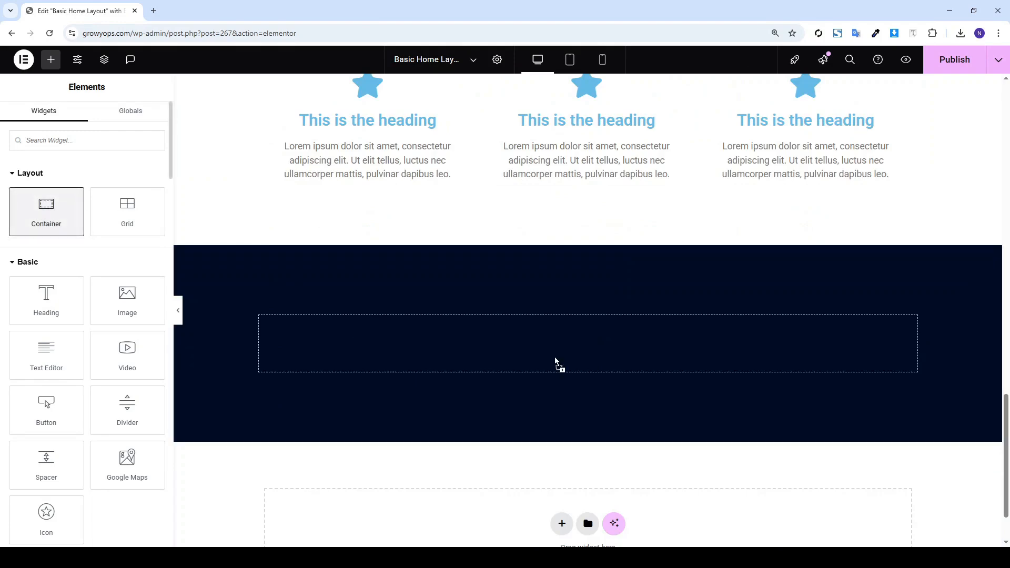
drag(556, 363, 563, 362)
scroll(467, 266, up, 10)
scroll(465, 271, down, 3)
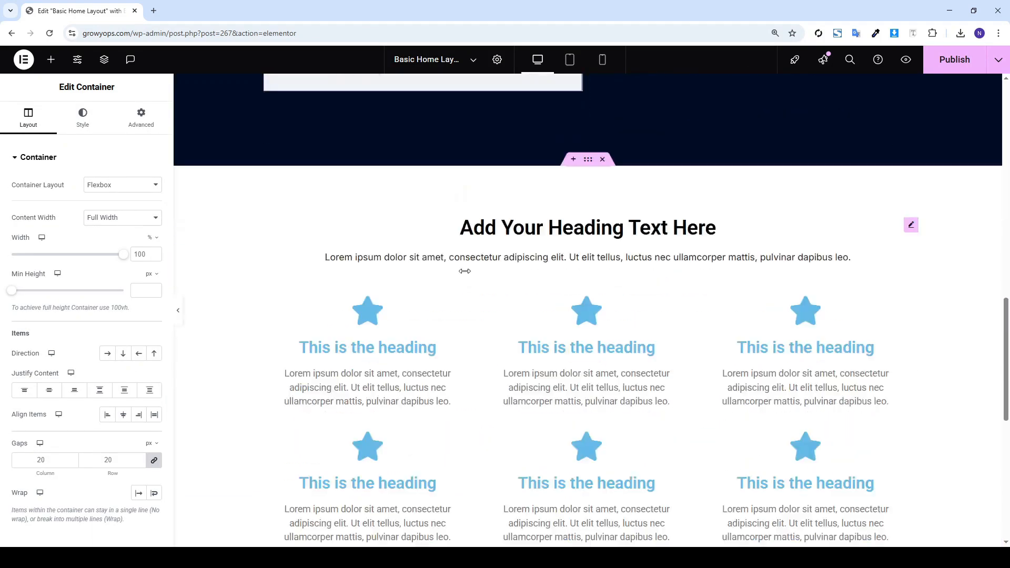
scroll(465, 271, down, 6)
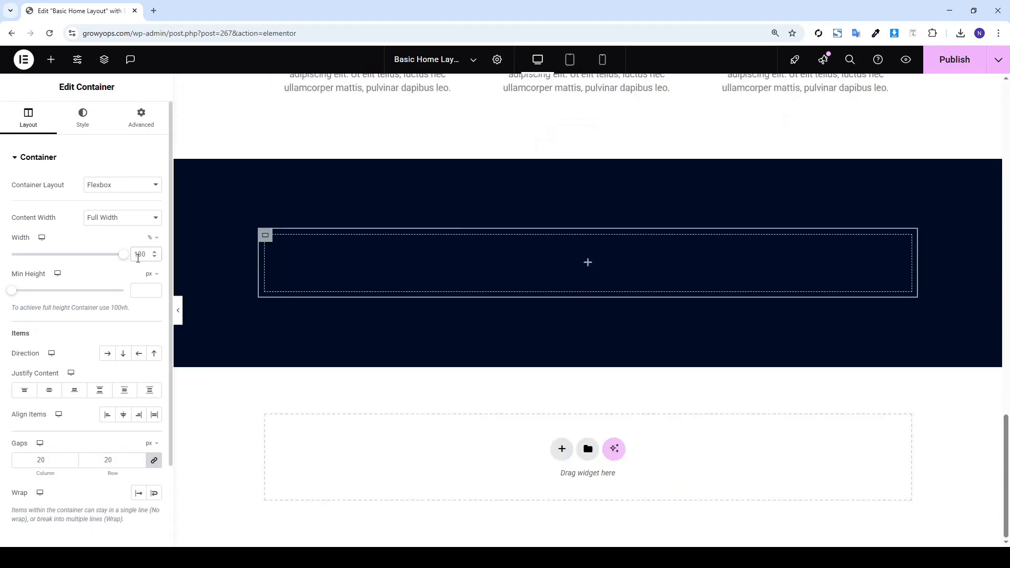
key(BackSpace)
key(BackSpace)
key(BackSpace)
text(4)
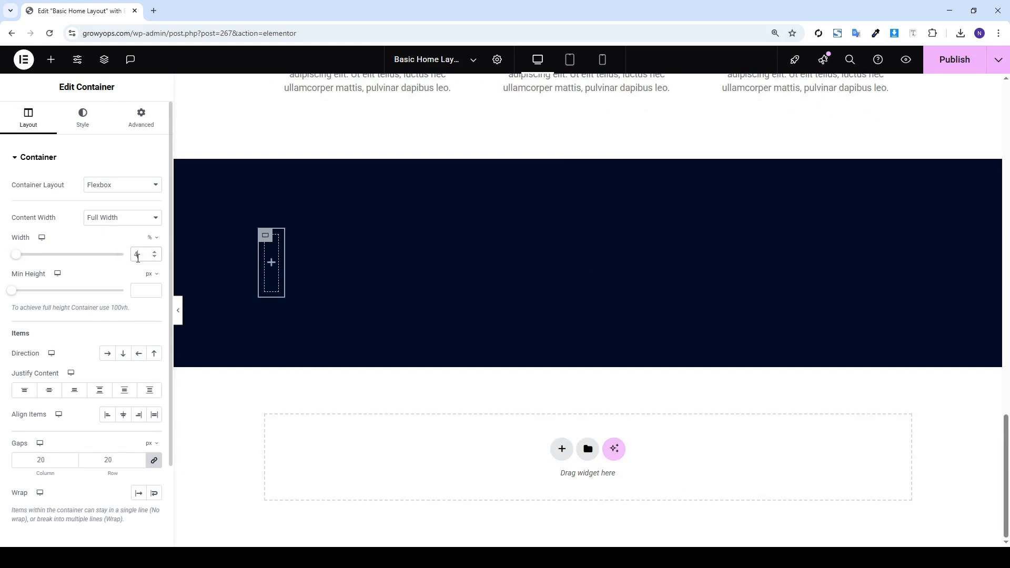
text(9)
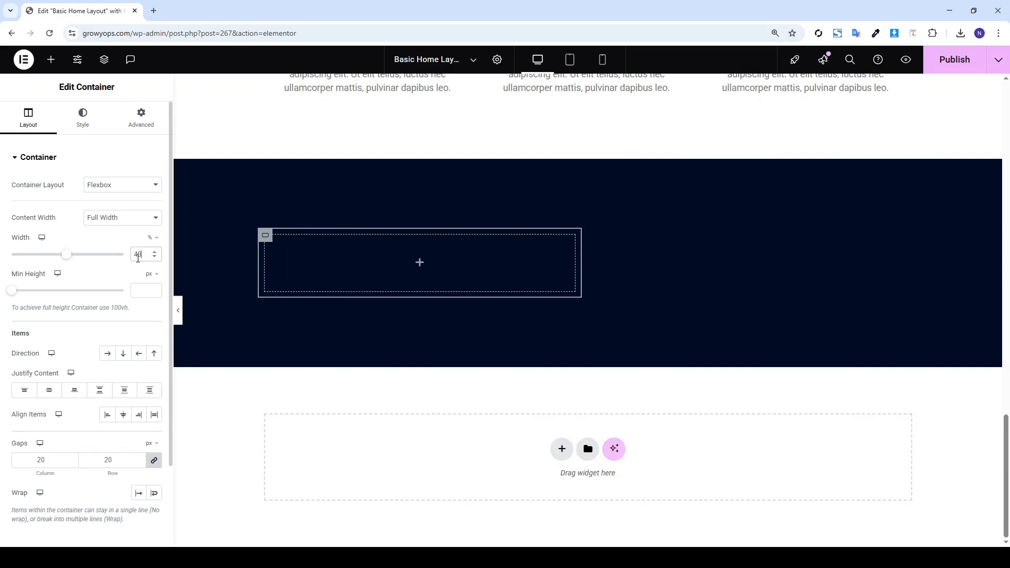
Duplicate the 49% inner container to create a second column beside it
right_click(256, 242)
click(265, 236)
right_click(266, 237)
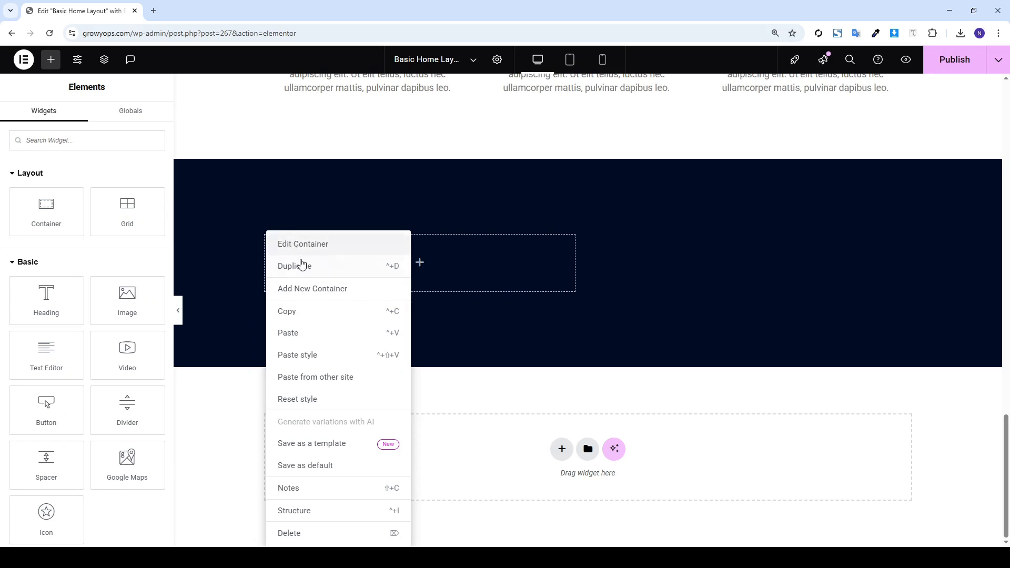
click(389, 262)
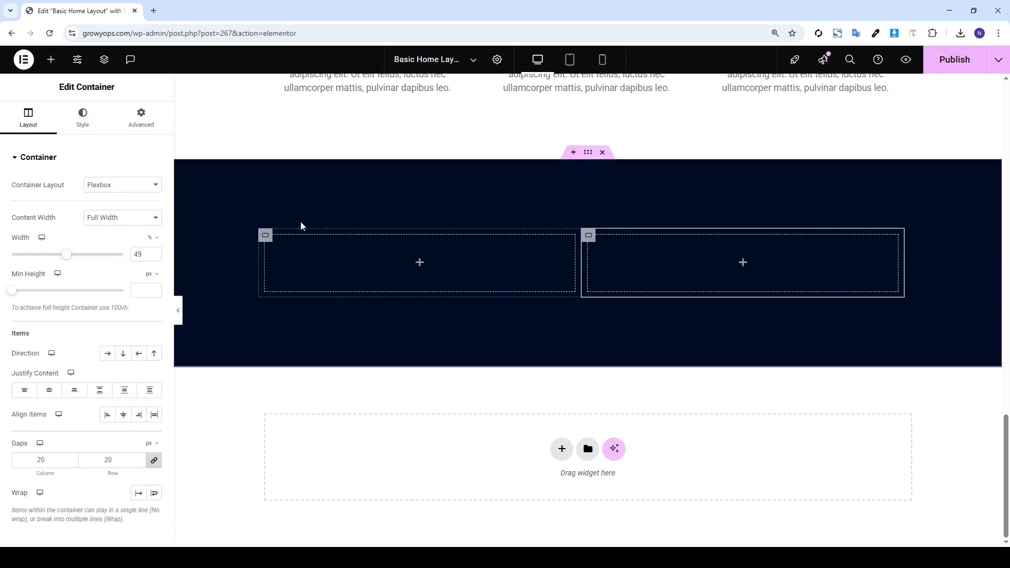
click(51, 59)
Copy the hero Heading widget and paste it into the navy section's left column
scroll(576, 262, up, 5)
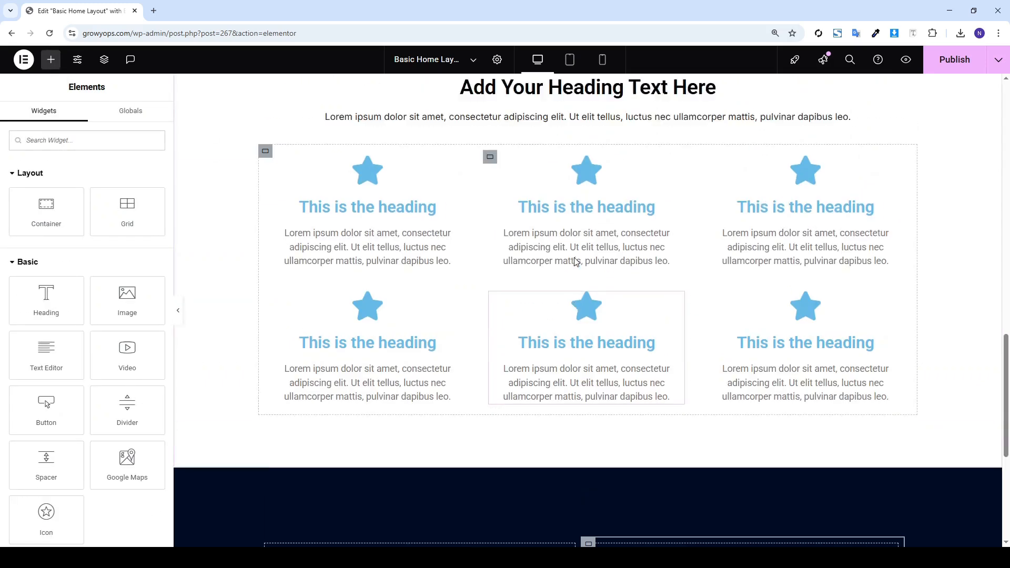
scroll(576, 262, up, 4)
scroll(573, 263, down, 1)
right_click(588, 235)
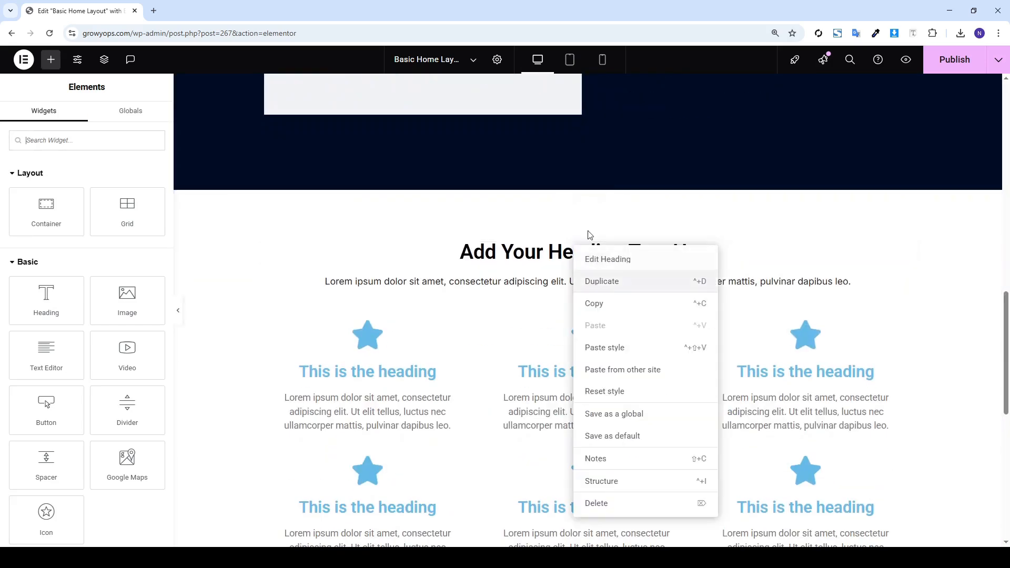
scroll(589, 235, up, 4)
right_click(609, 150)
click(636, 204)
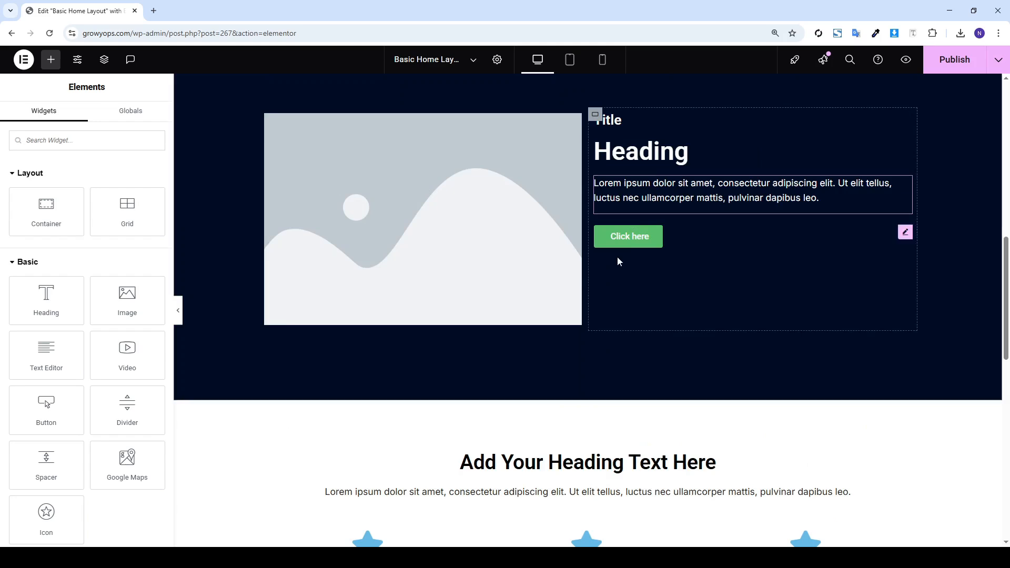
scroll(619, 261, down, 12)
right_click(363, 270)
click(392, 331)
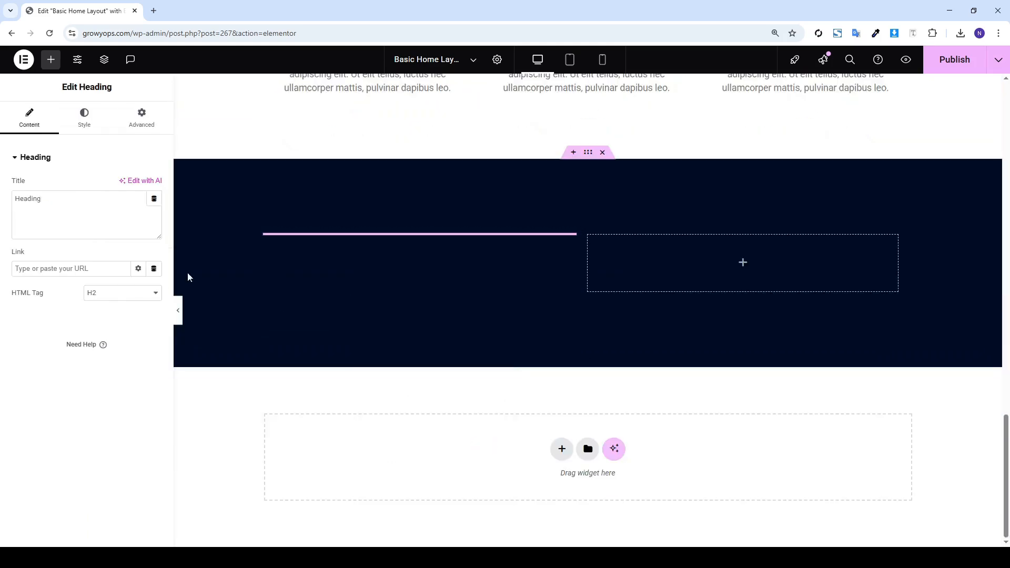
Align the pasted heading left and set its typography size to 32
click(81, 124)
click(110, 162)
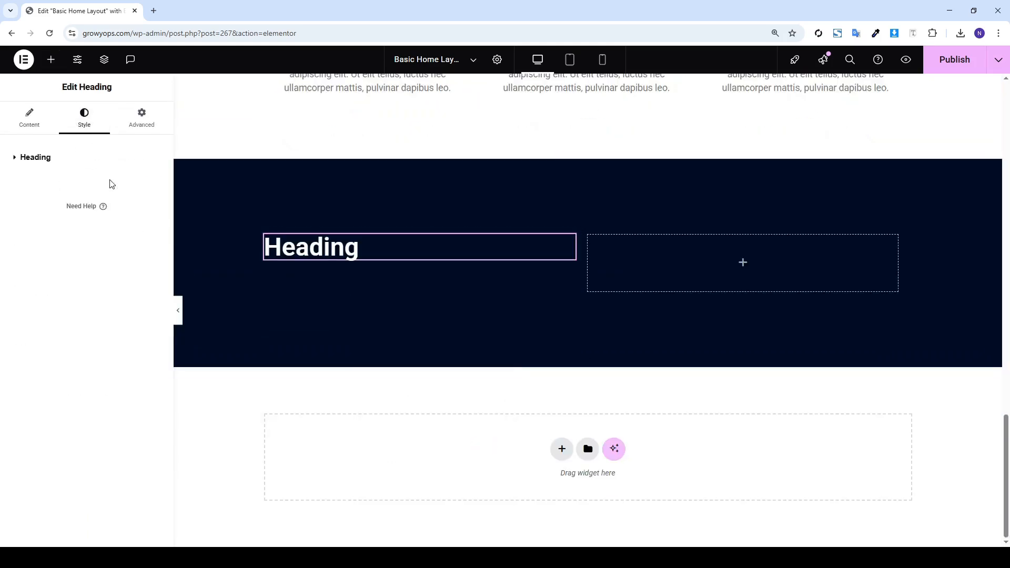
click(112, 160)
click(123, 184)
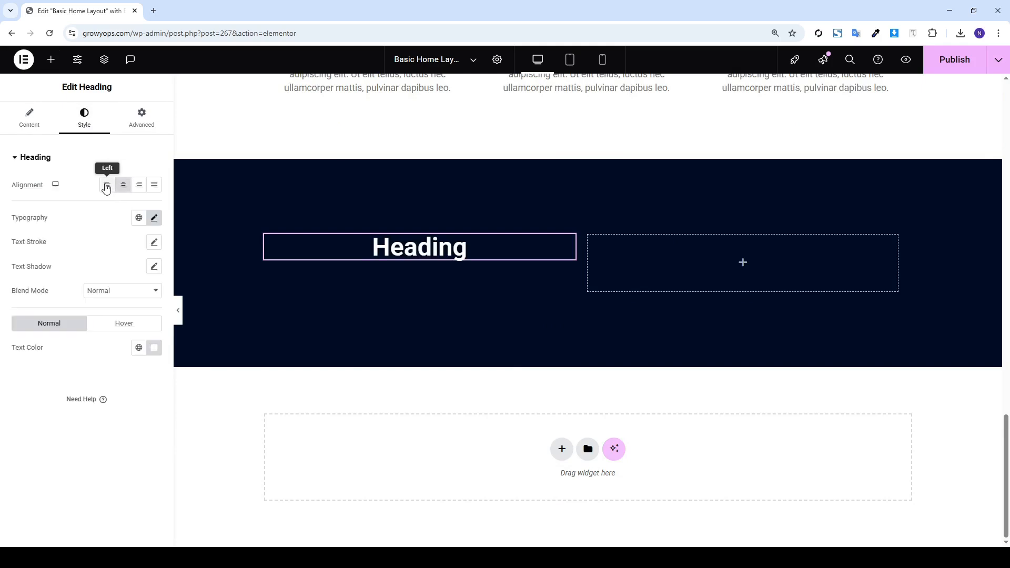
click(108, 185)
click(154, 218)
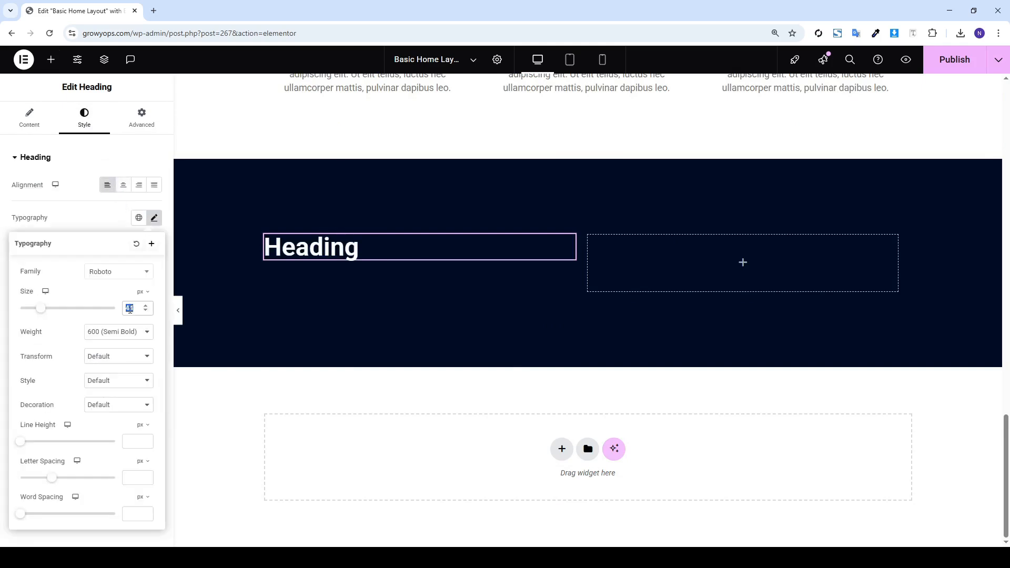
text(32)
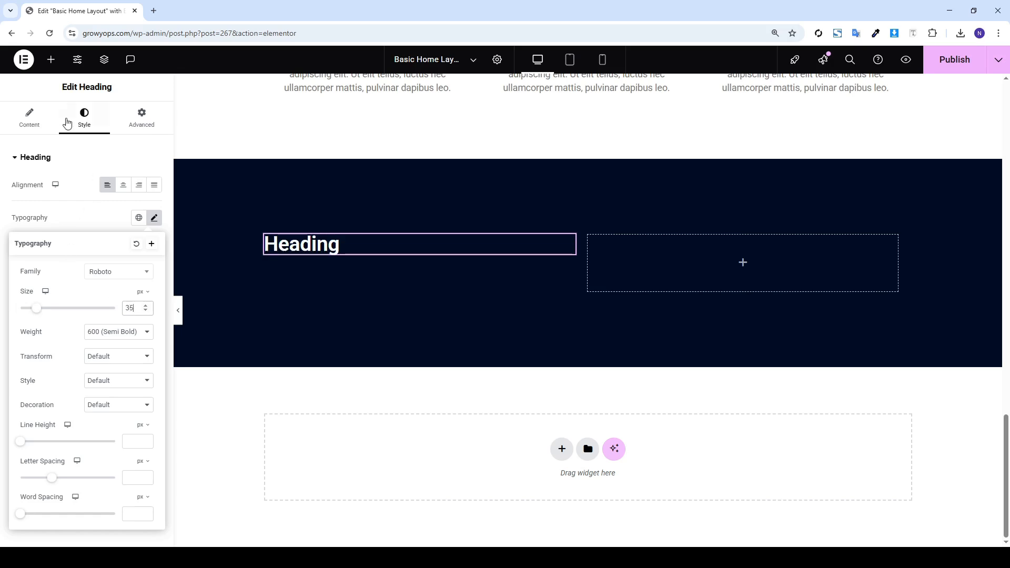
Paste the hero lorem ipsum paragraph below the heading and save the page with Ctrl+S
click(53, 69)
mouse_move(46, 355)
mouse_down()
mouse_move(304, 271)
mouse_move(2, 232)
mouse_up()
scroll(537, 257, up, 8)
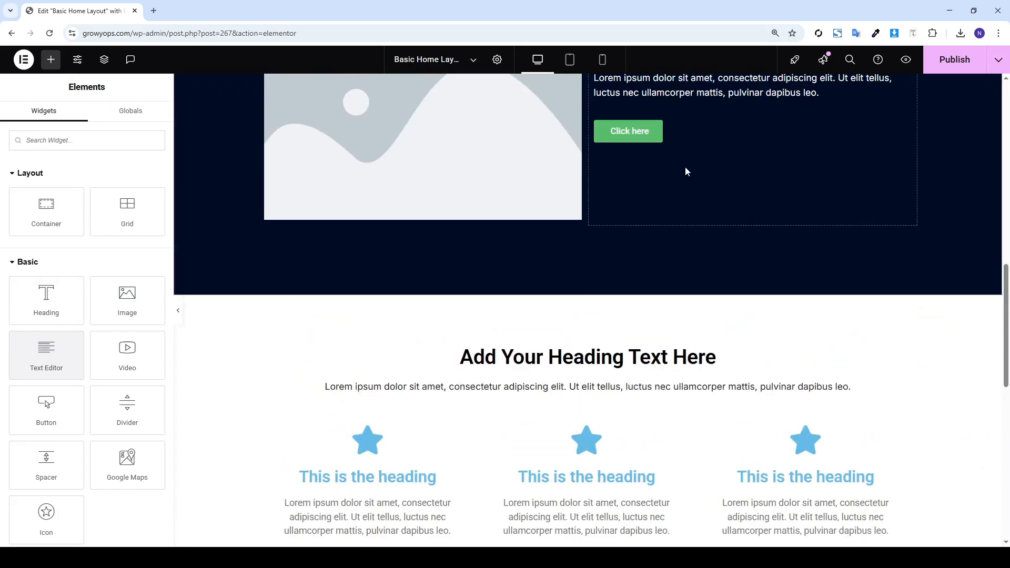
right_click(675, 92)
click(694, 153)
scroll(345, 334, down, 10)
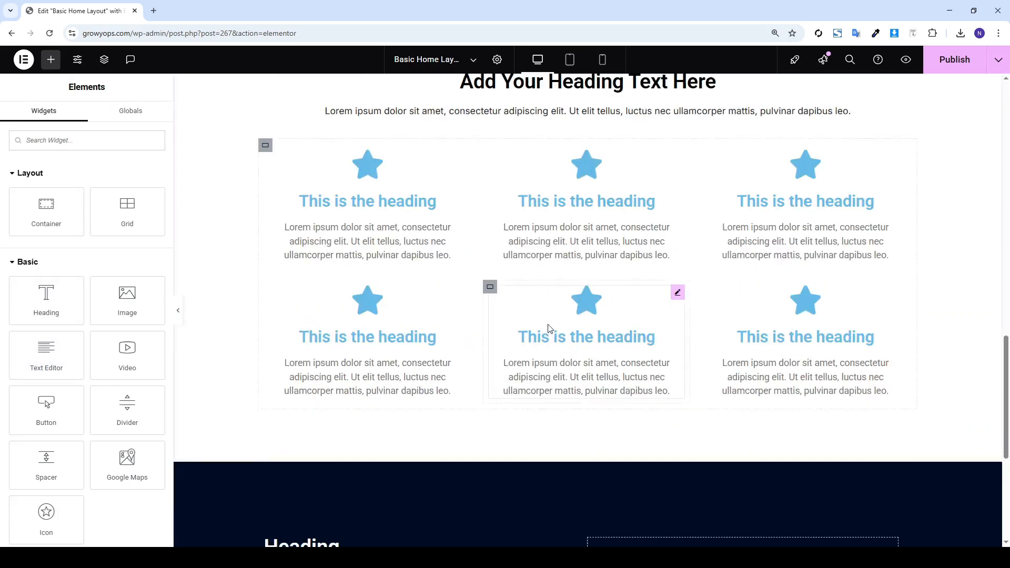
right_click(310, 255)
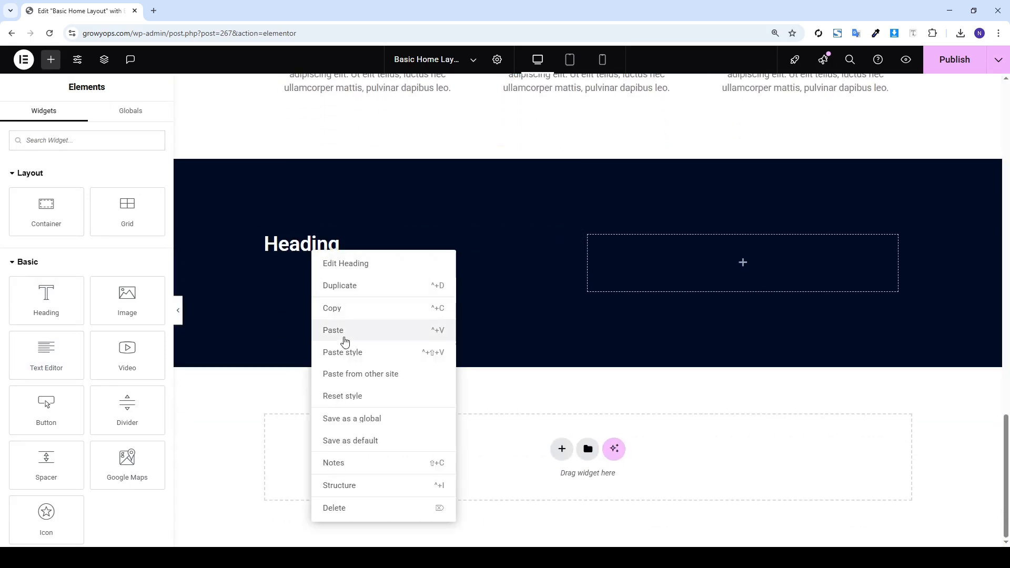
click(342, 339)
scroll(501, 276, up, 7)
scroll(505, 294, down, 7)
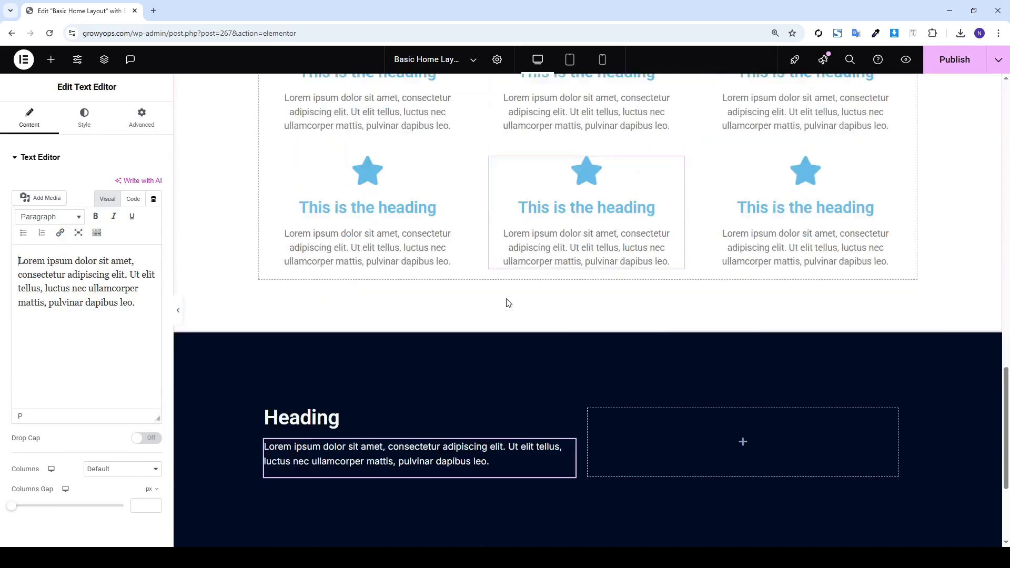
key(ctrl+s)
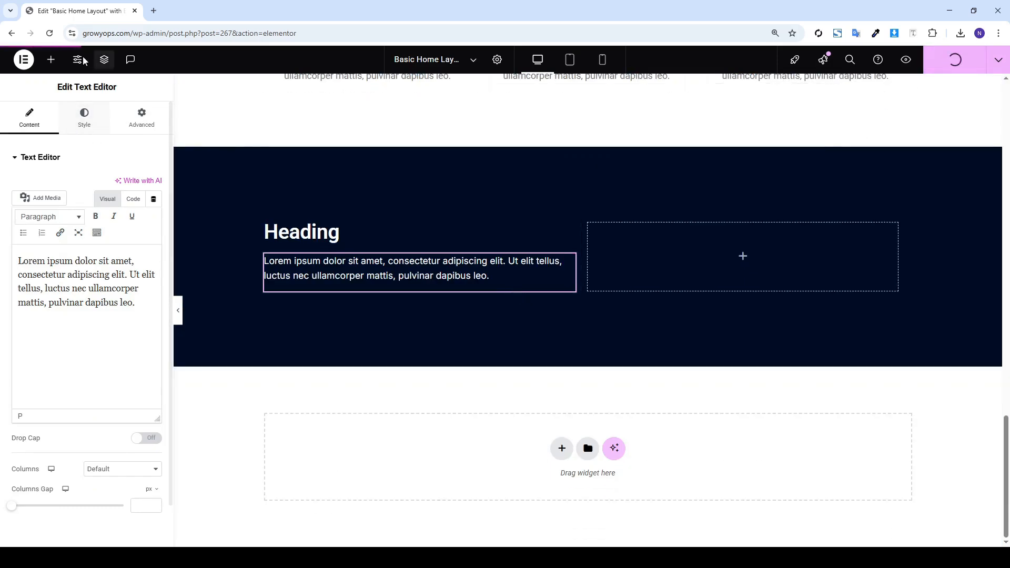
Drag a Testimonial Carousel into the right column and set Slides Per View to 1
click(51, 60)
text(te)
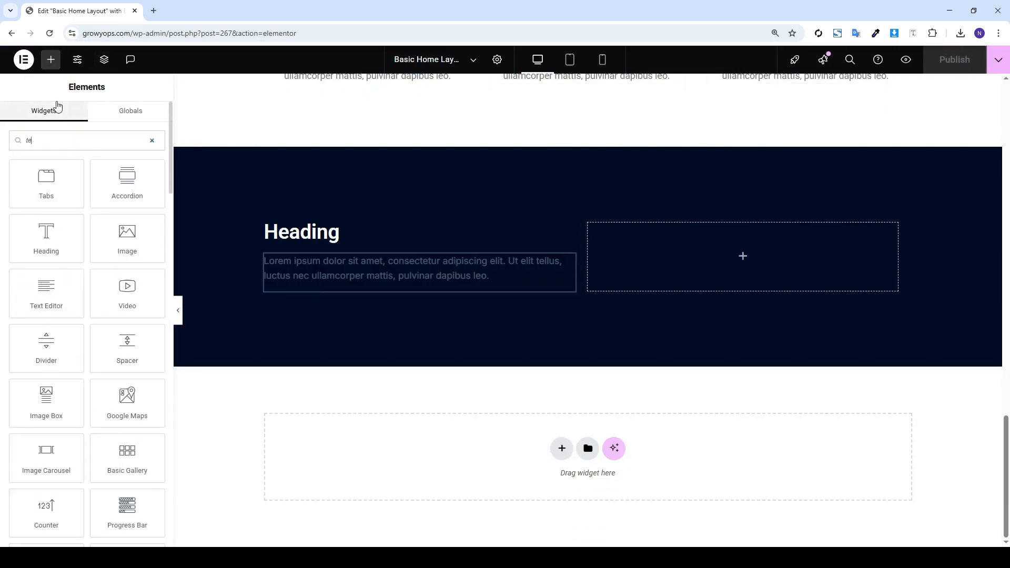
text(st)
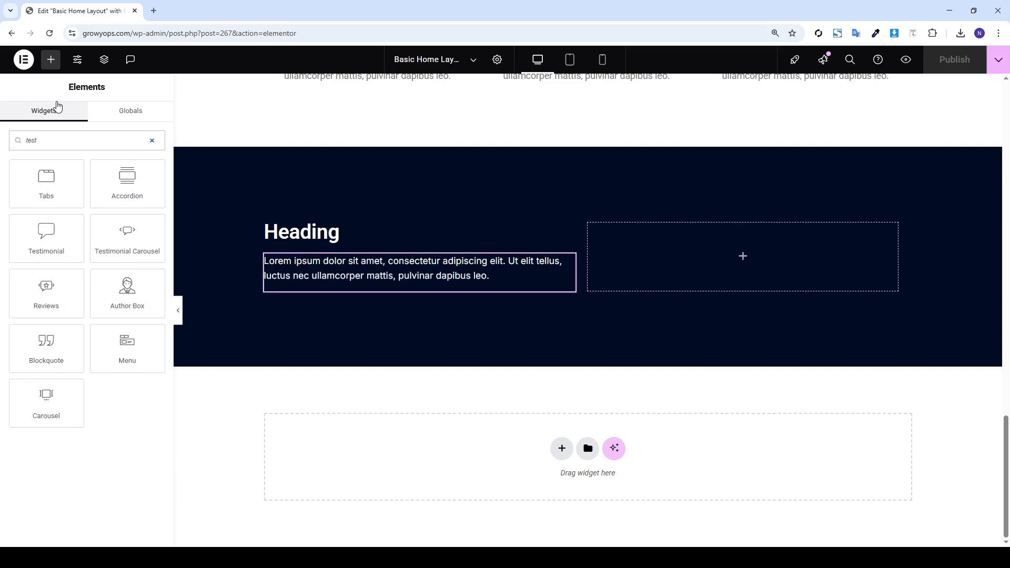
drag(128, 237, 625, 246)
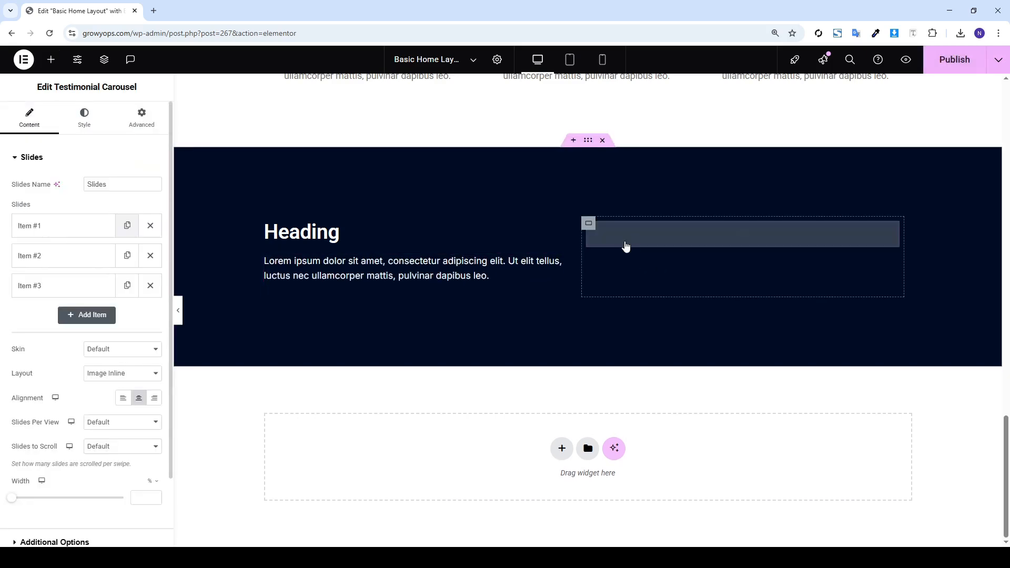
scroll(106, 460, down, 3)
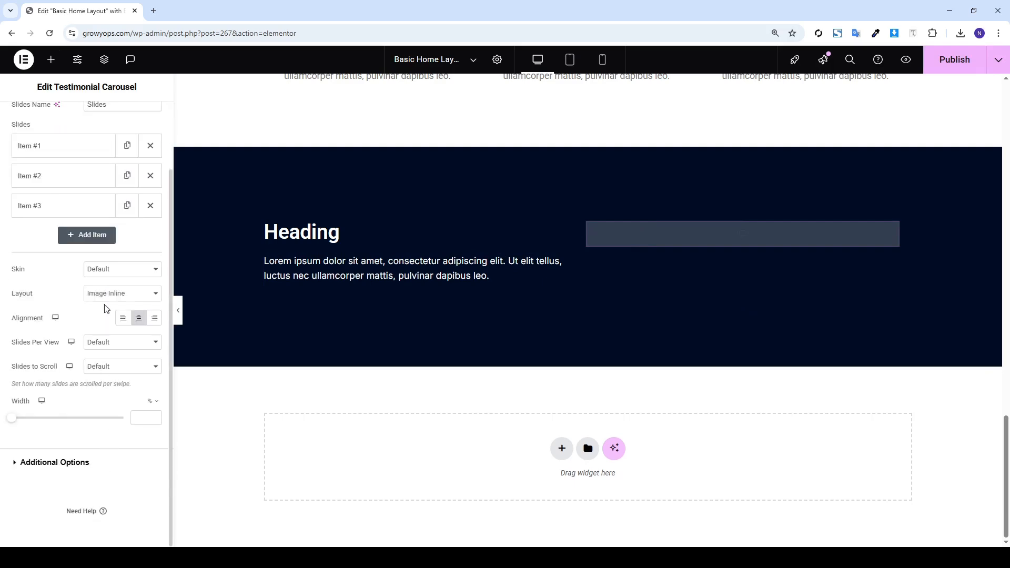
click(106, 360)
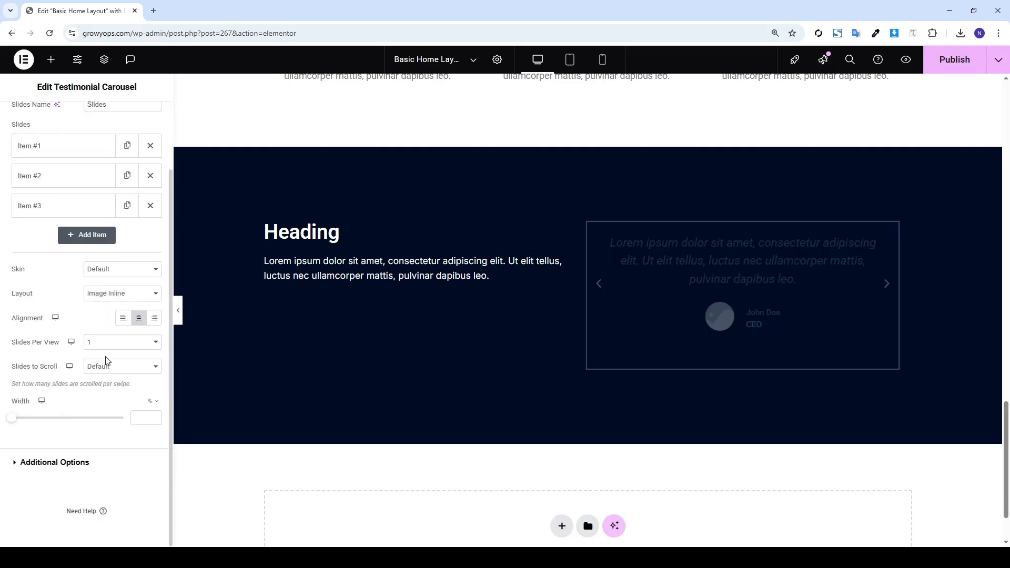
scroll(102, 376, up, 3)
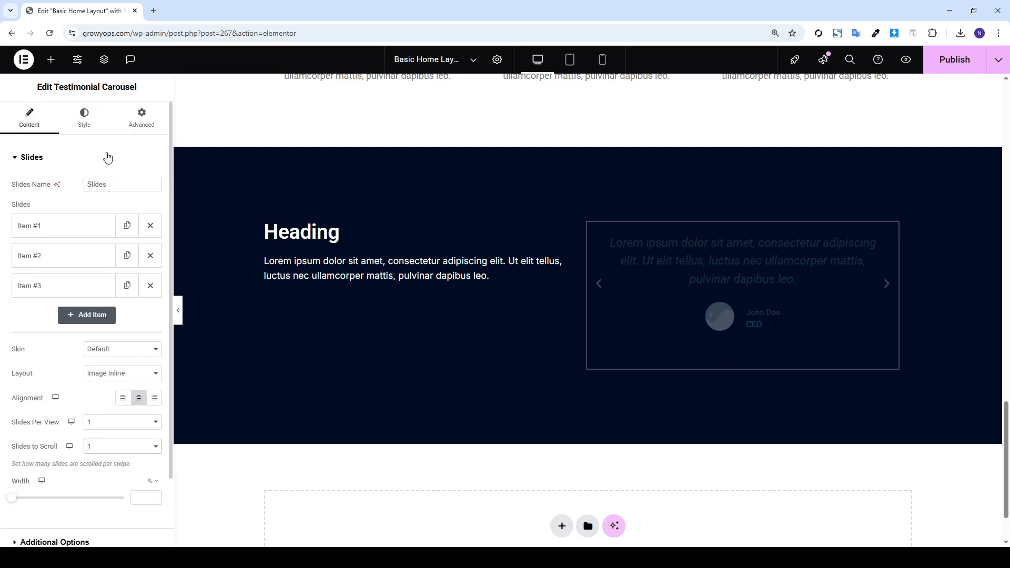
click(92, 119)
scroll(86, 299, down, 1)
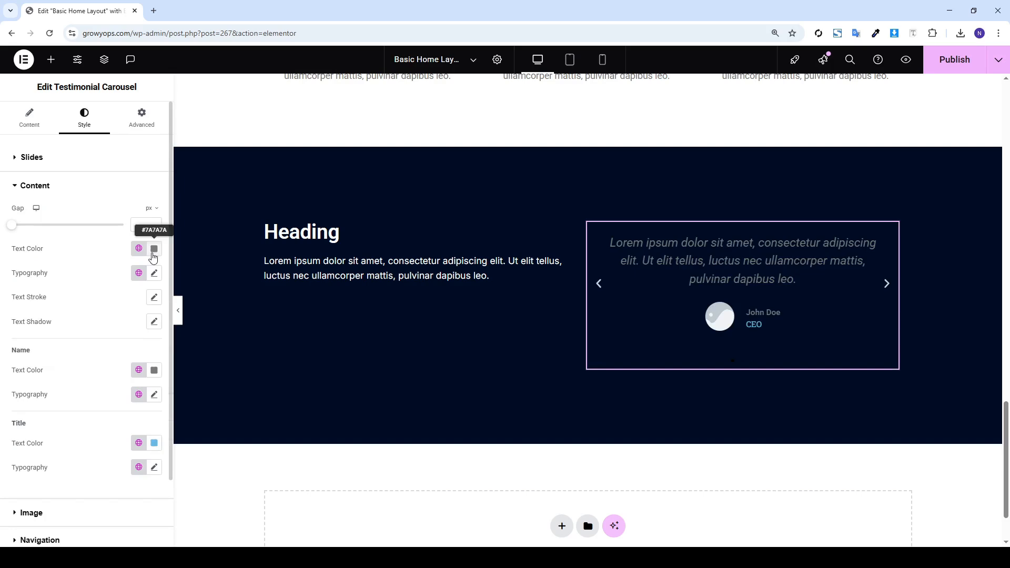
Set the testimonial text and reviewer name colours to white
click(154, 249)
click(88, 291)
click(82, 287)
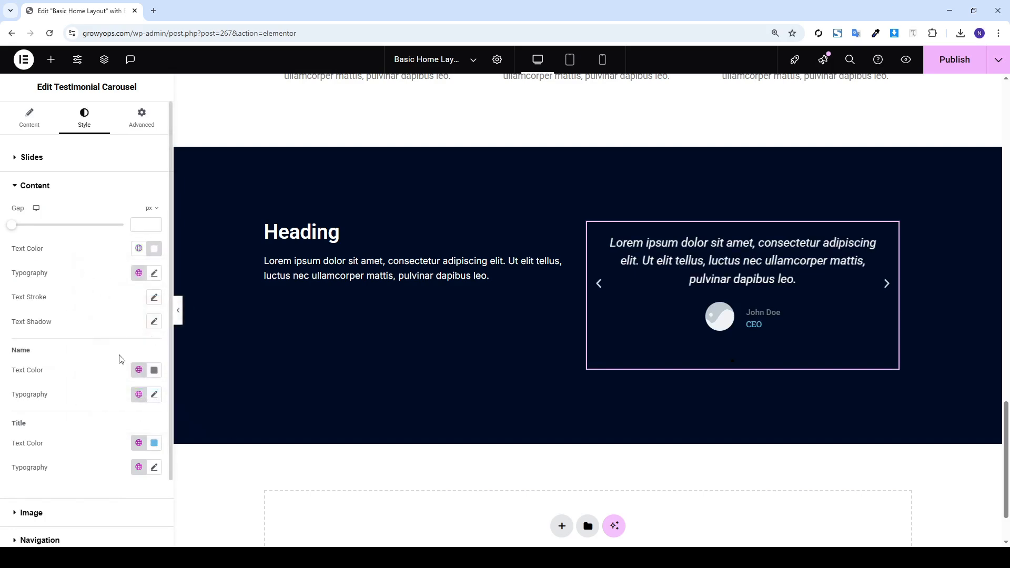
scroll(120, 359, down, 1)
click(154, 318)
click(89, 365)
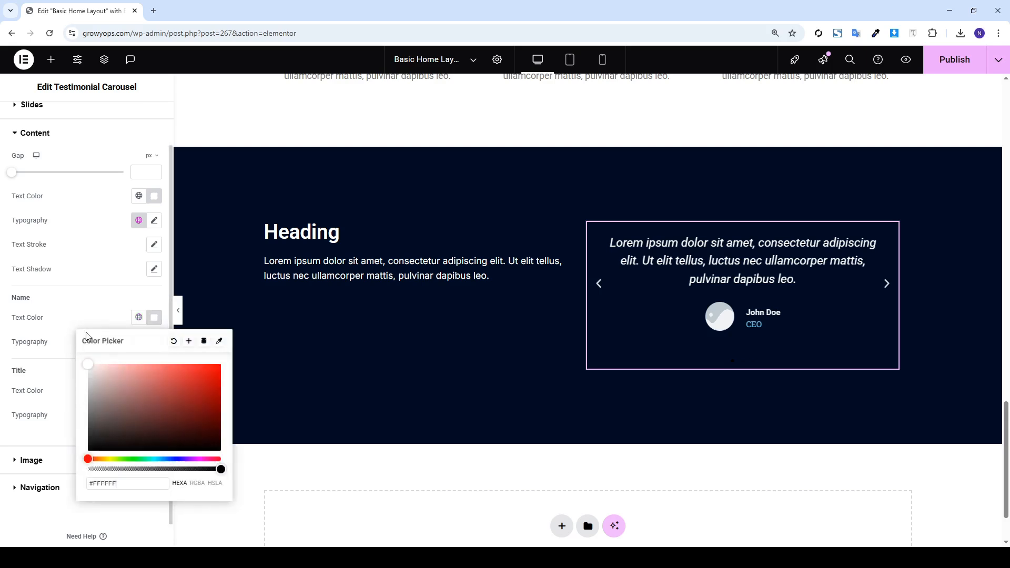
click(89, 264)
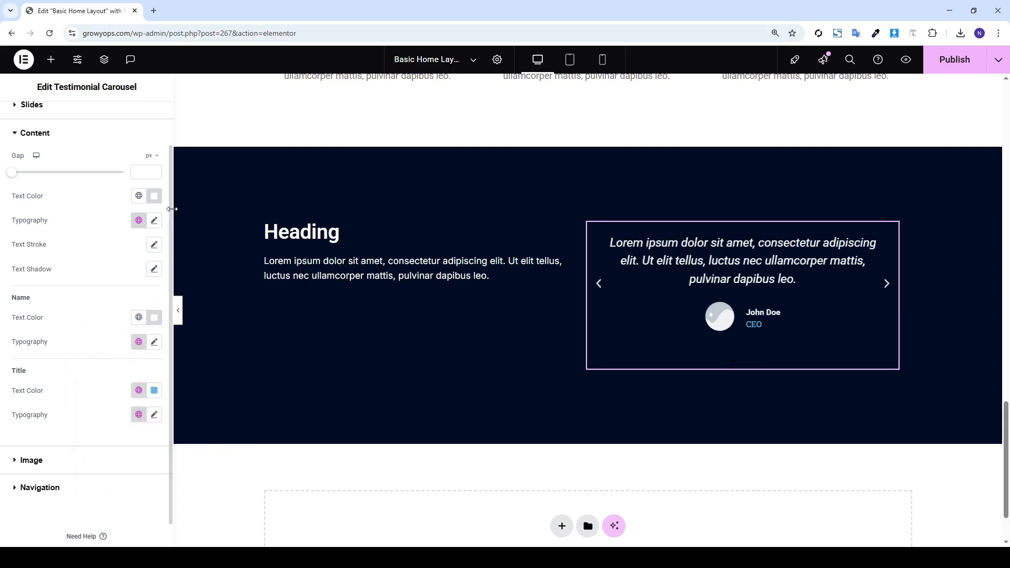
Set testimonial text size to 16 and name size to 22, then publish
click(155, 220)
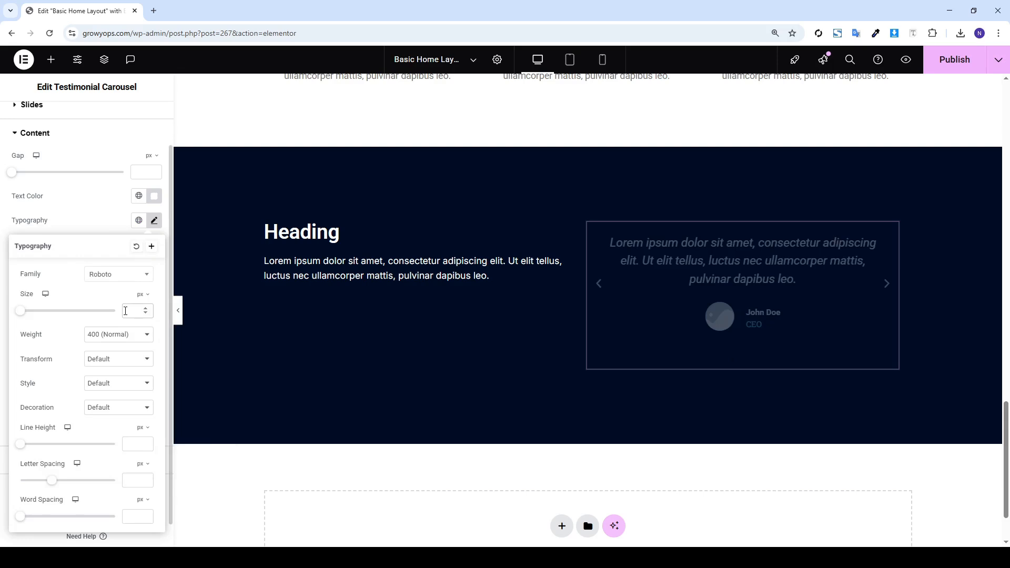
click(126, 311)
text(16)
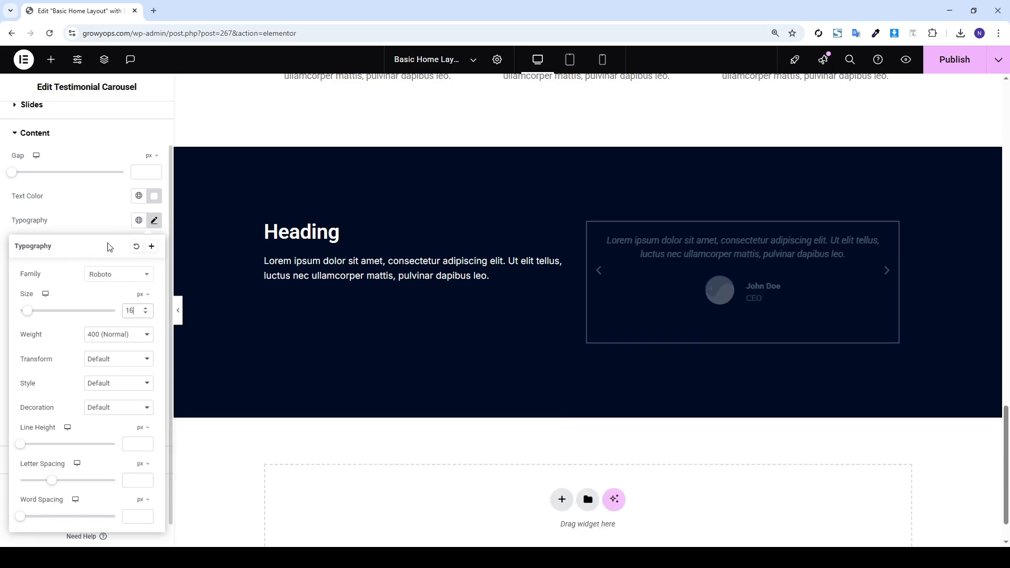
click(103, 229)
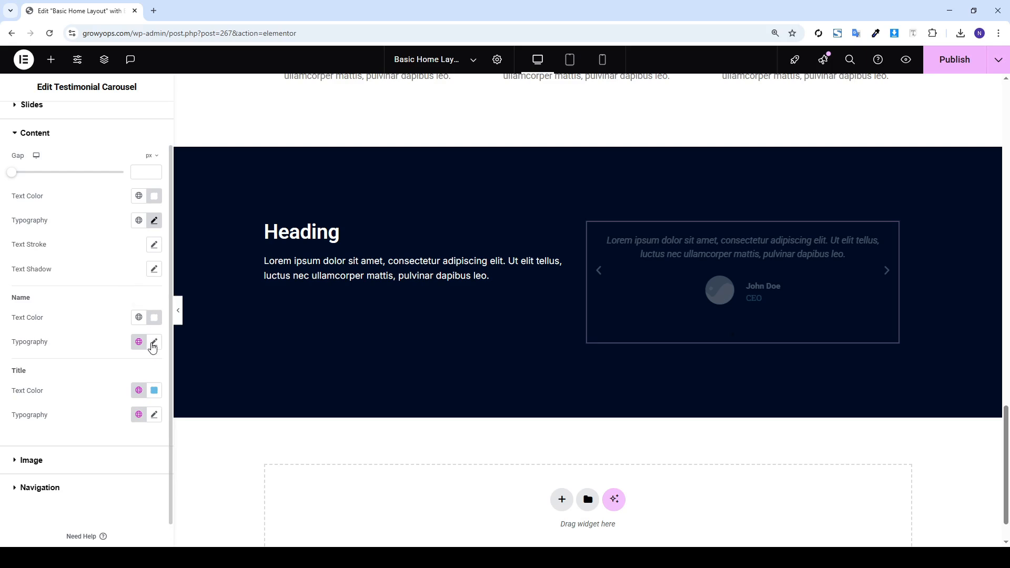
click(152, 344)
text(2)
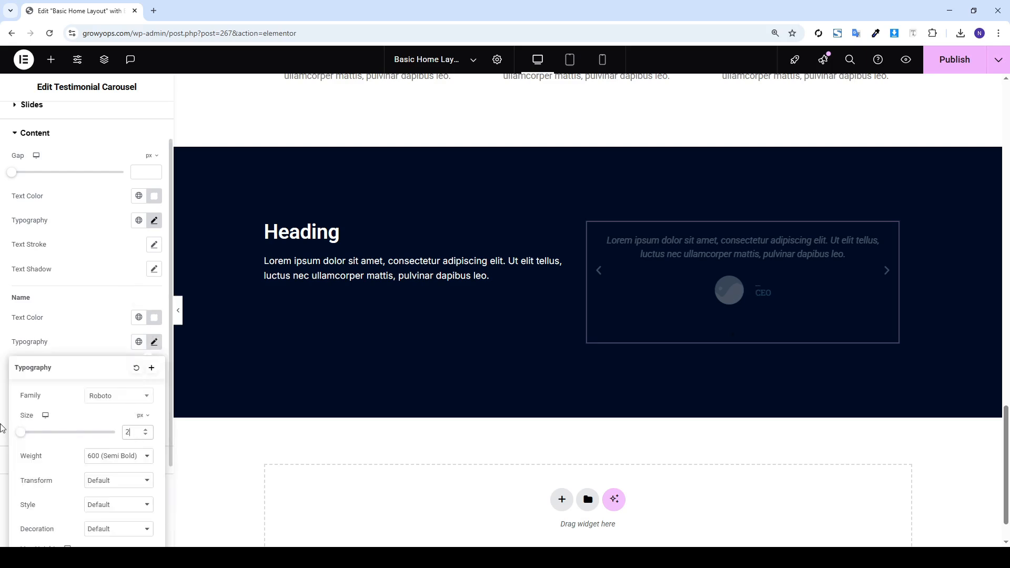
text(2)
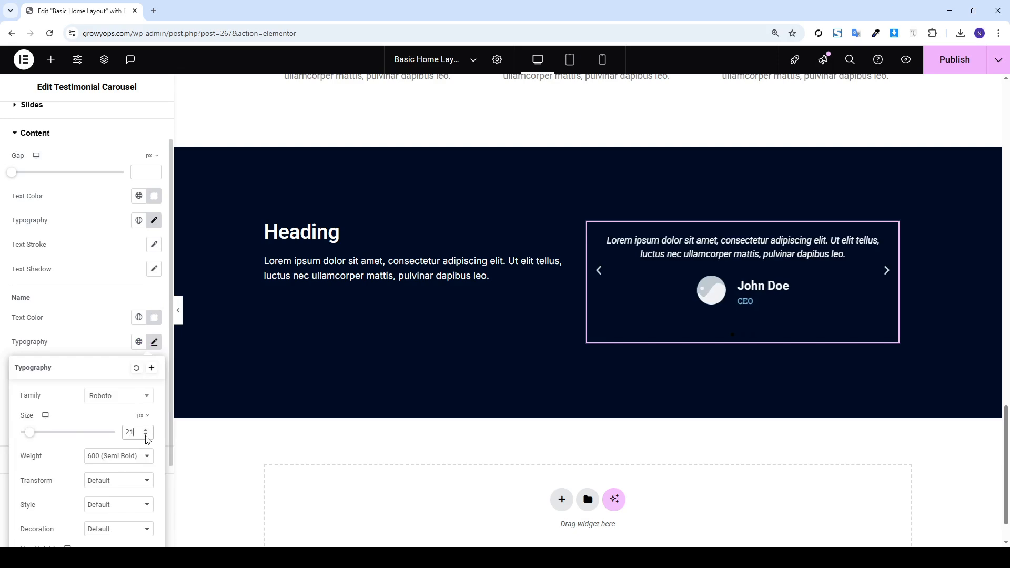
click(108, 332)
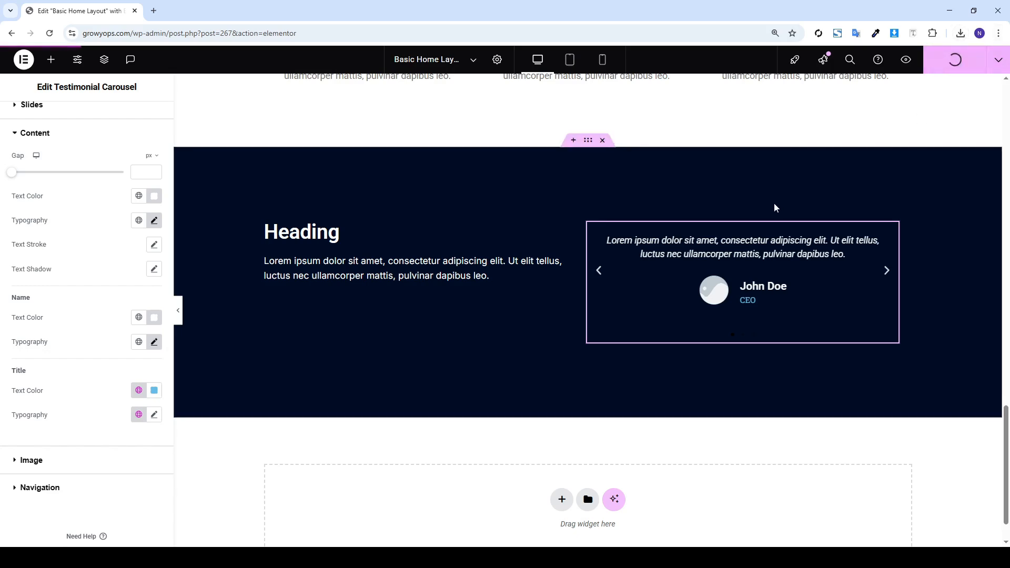
Copy the section holding 'Add Your Heading Text Here', its paragraph and the Click here button
scroll(621, 226, up, 1)
scroll(621, 223, up, 15)
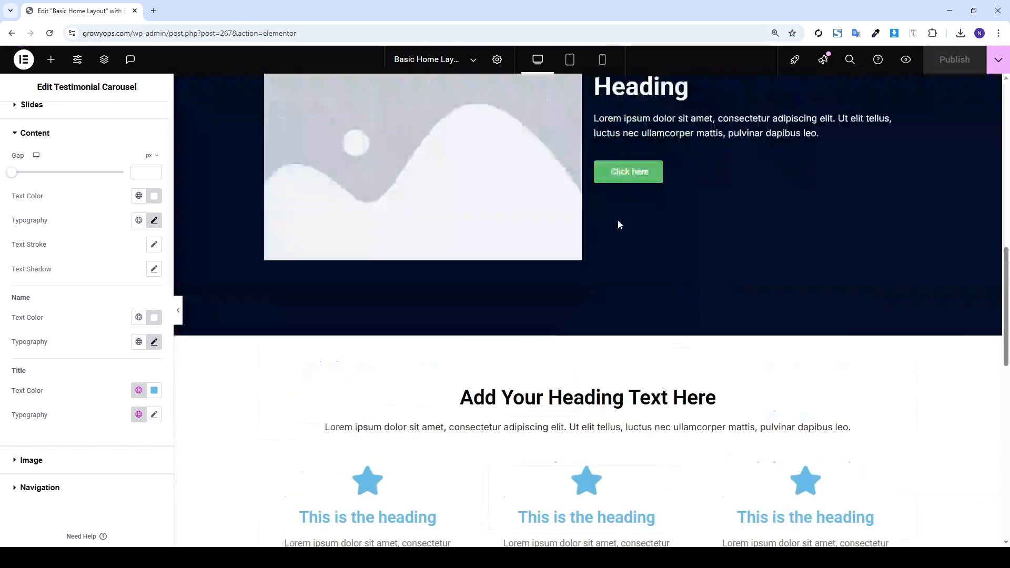
scroll(579, 210, down, 5)
scroll(576, 226, down, 14)
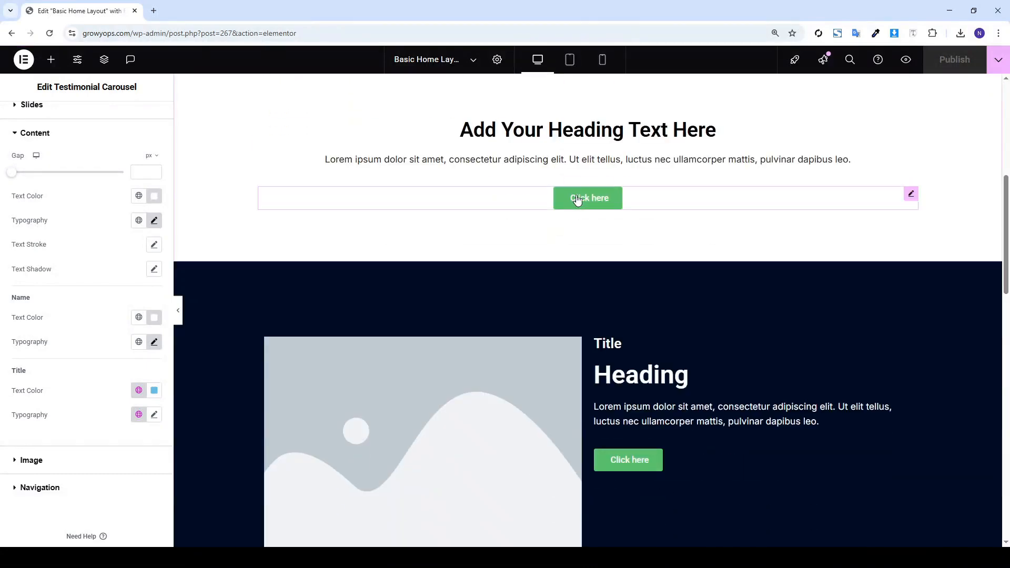
scroll(581, 227, down, 6)
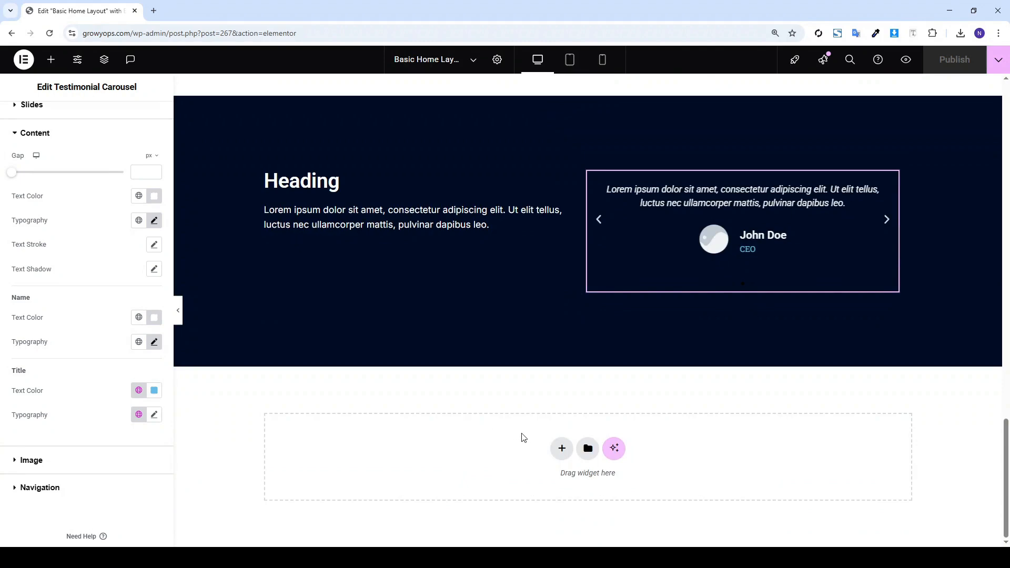
scroll(533, 435, up, 18)
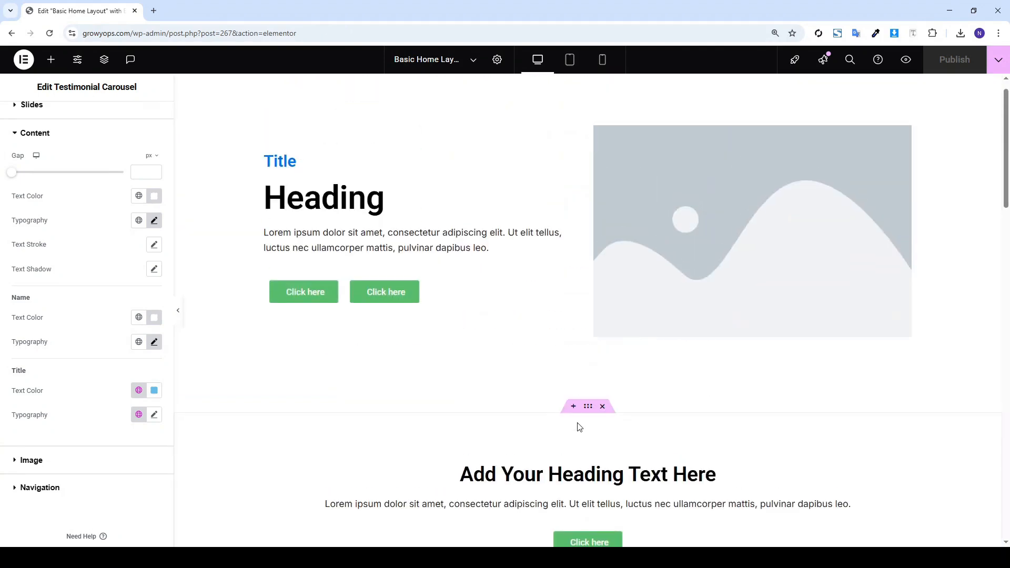
right_click(584, 414)
click(610, 333)
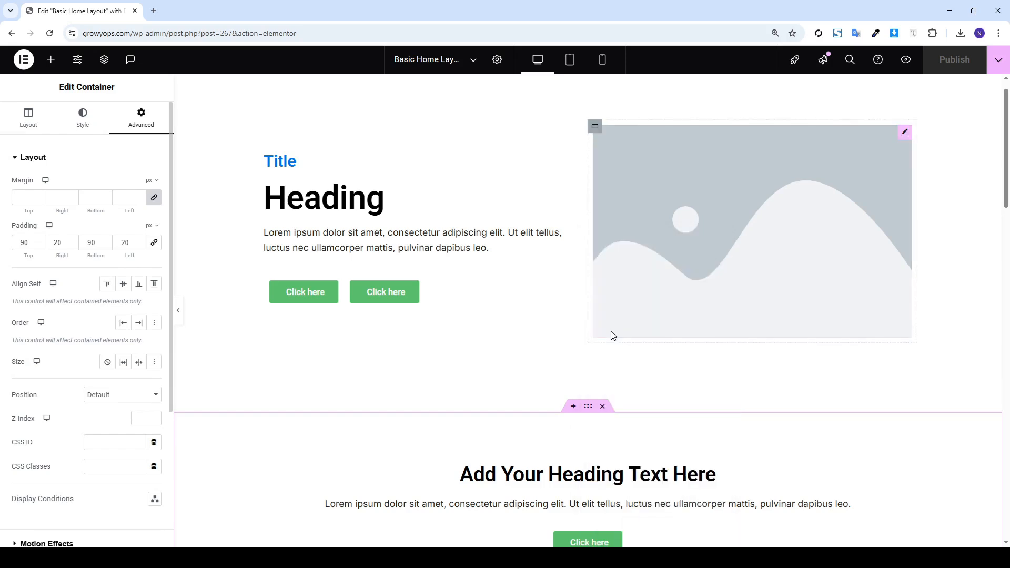
scroll(610, 363, down, 12)
Paste the copied section at the page bottom and delete its Click here button
right_click(435, 422)
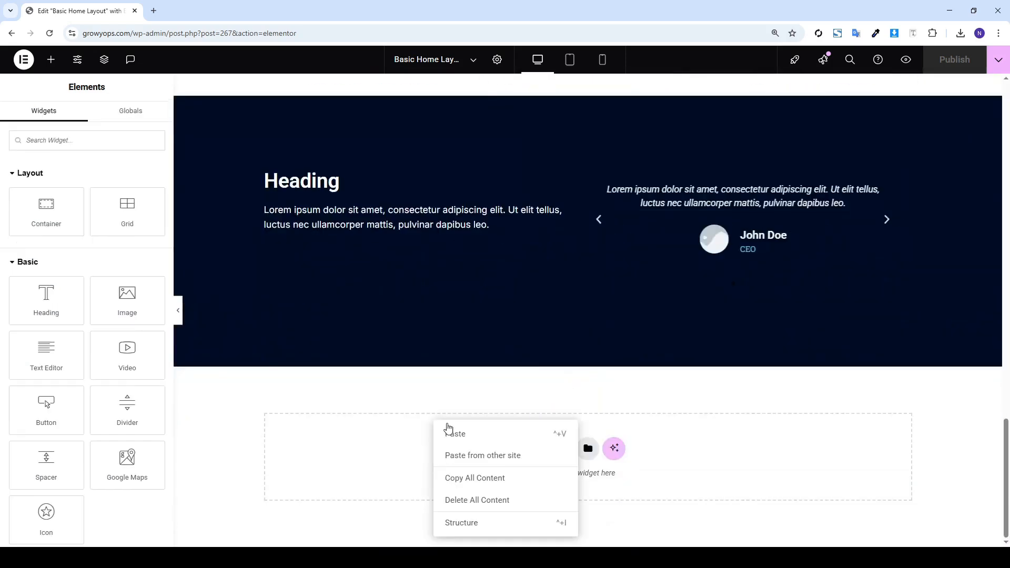
click(456, 434)
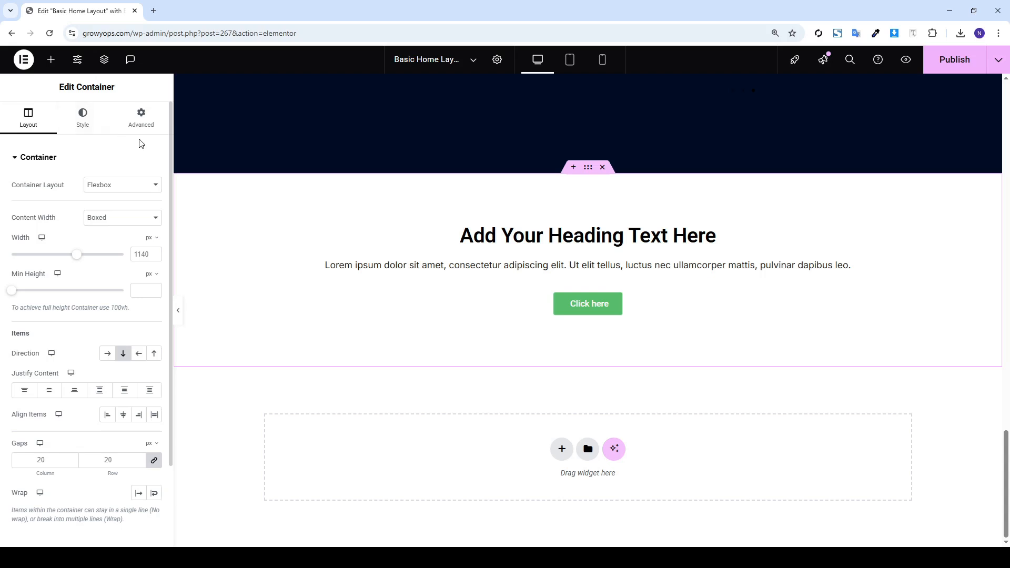
right_click(549, 310)
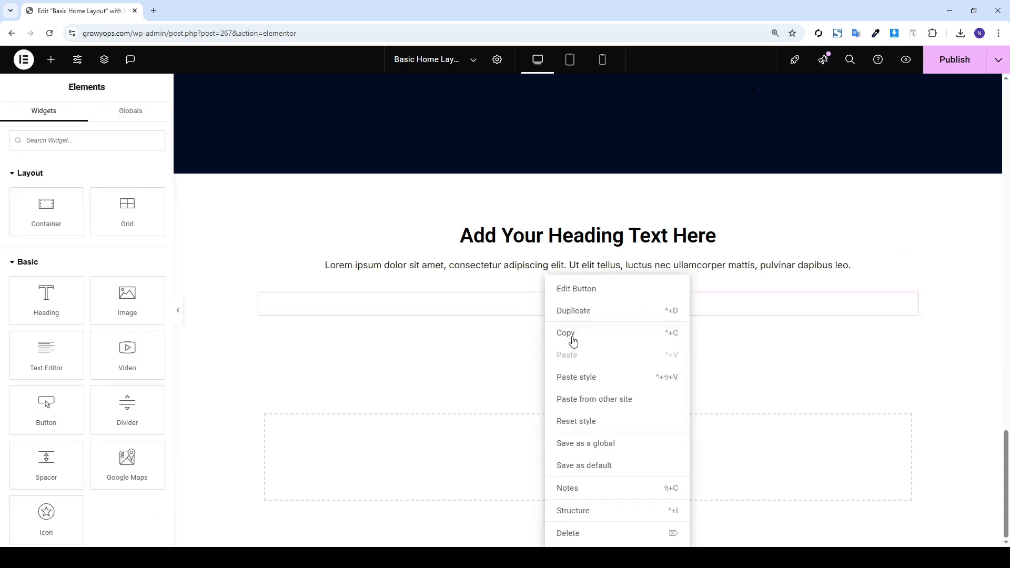
click(573, 533)
Add a container with two inner containers in a row, and a Heading in the left one
drag(57, 211, 653, 313)
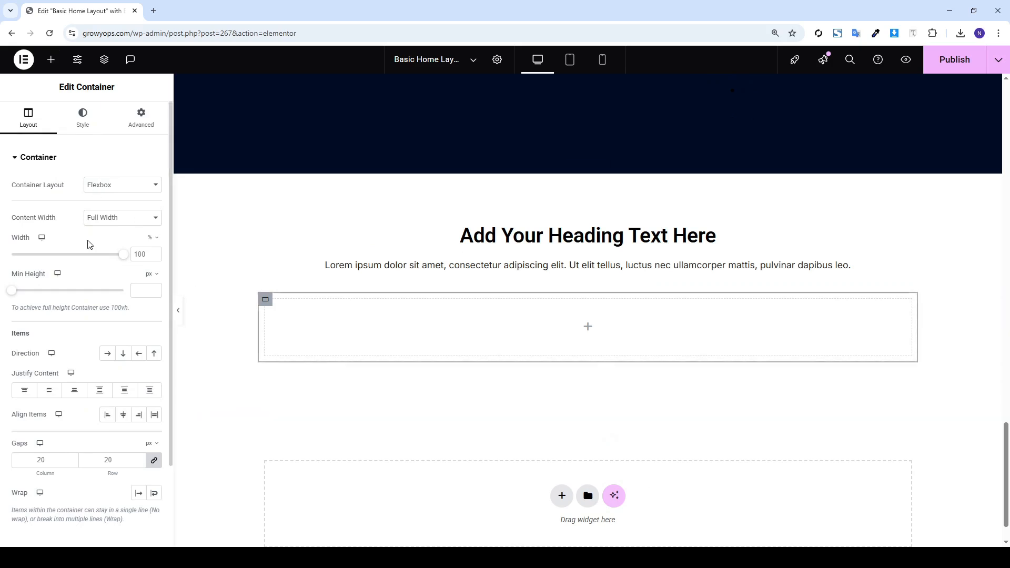
click(51, 60)
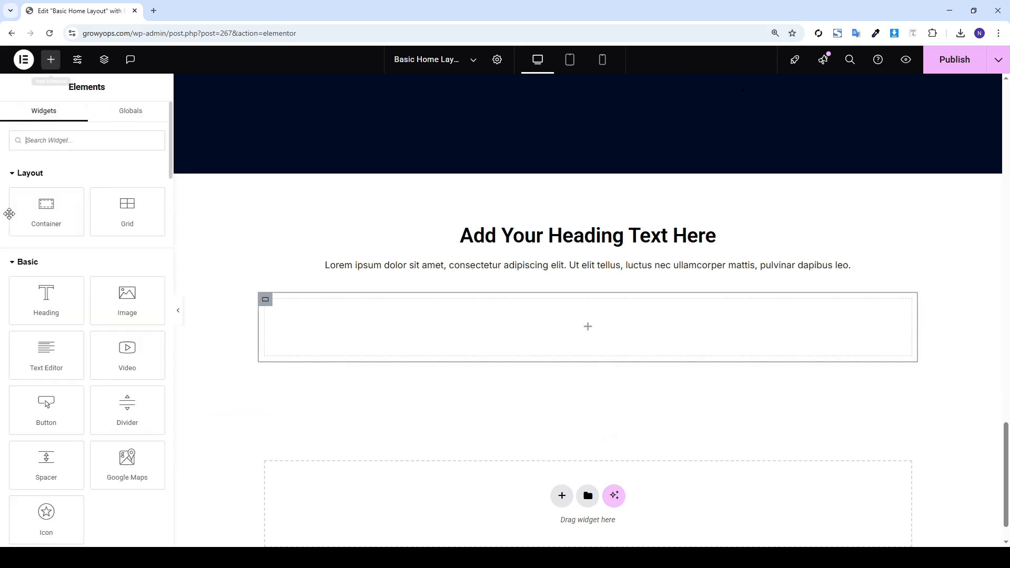
drag(441, 339, 287, 315)
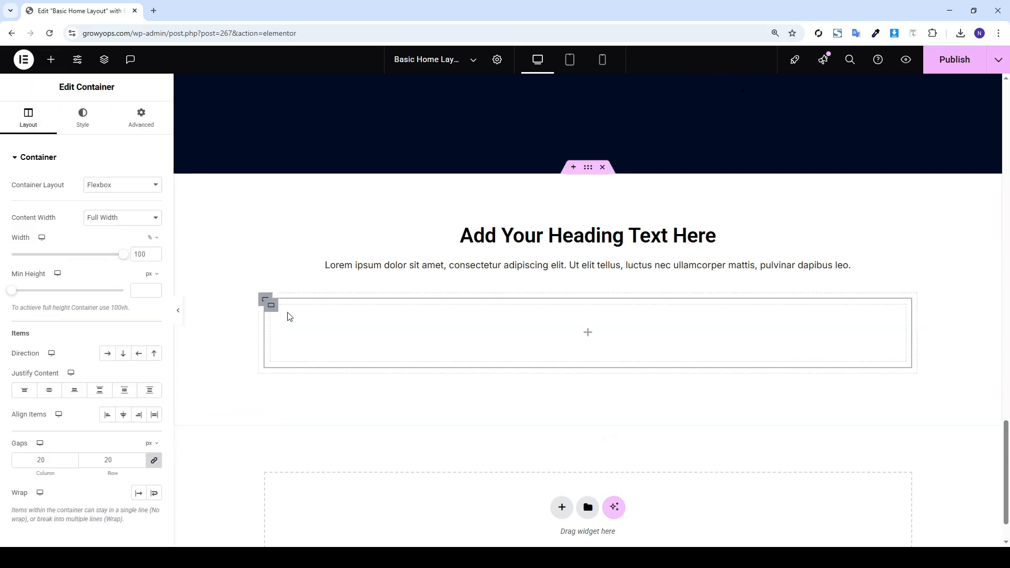
right_click(287, 314)
click(308, 267)
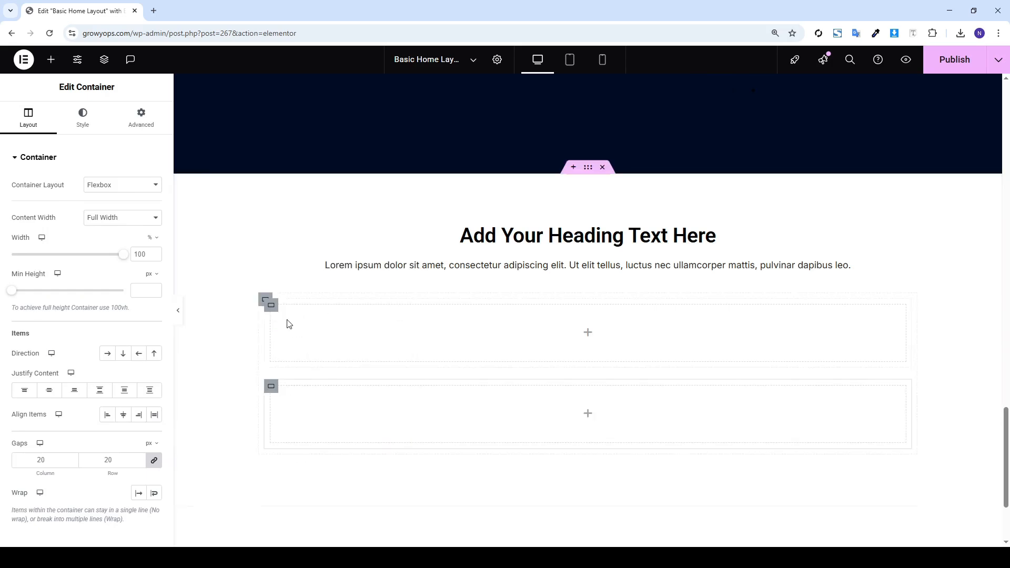
click(107, 353)
click(51, 60)
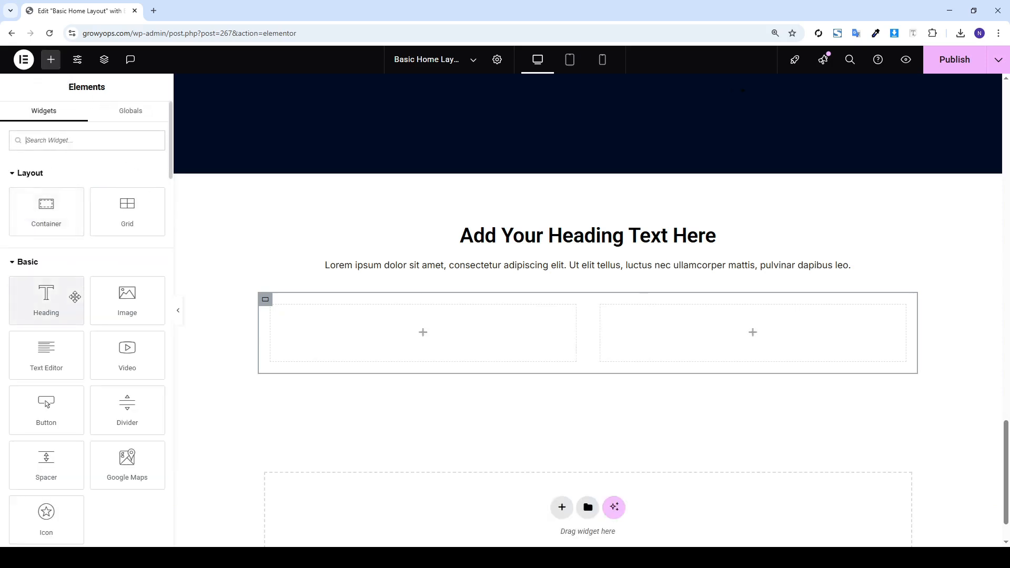
drag(72, 303, 325, 324)
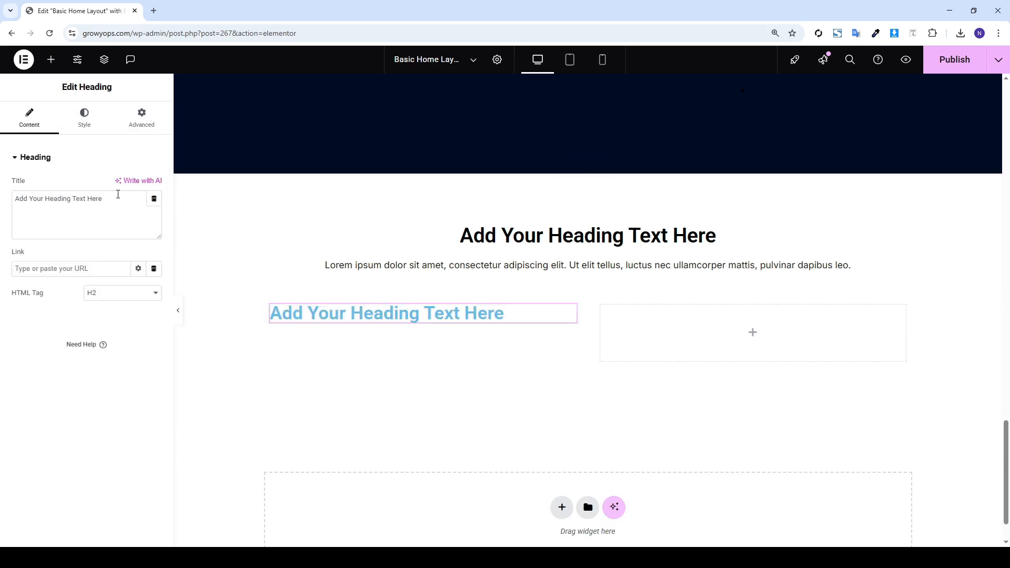
Style the left column heading with 30 px typography size and black text colour
click(80, 114)
click(153, 217)
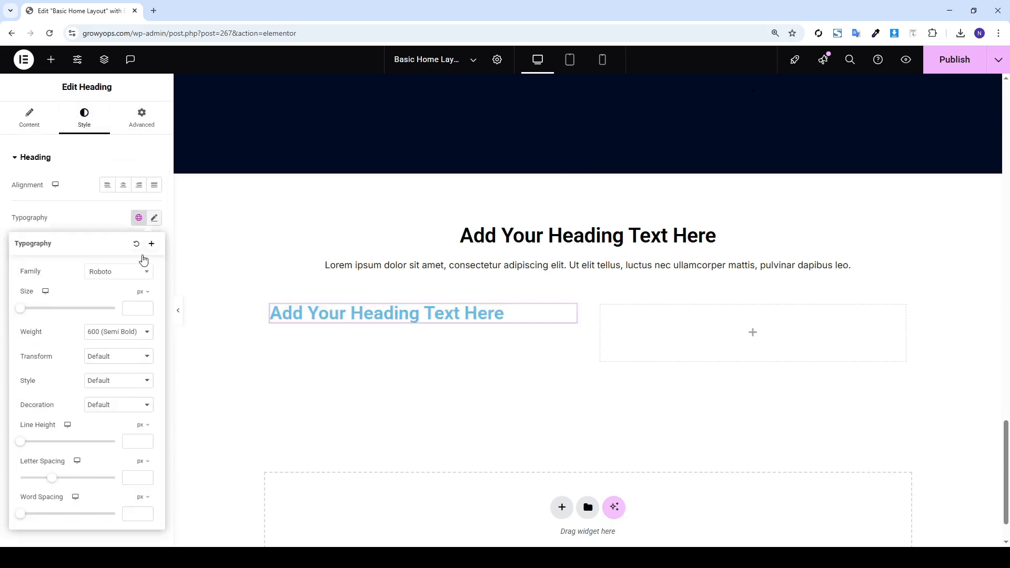
click(138, 309)
text(30)
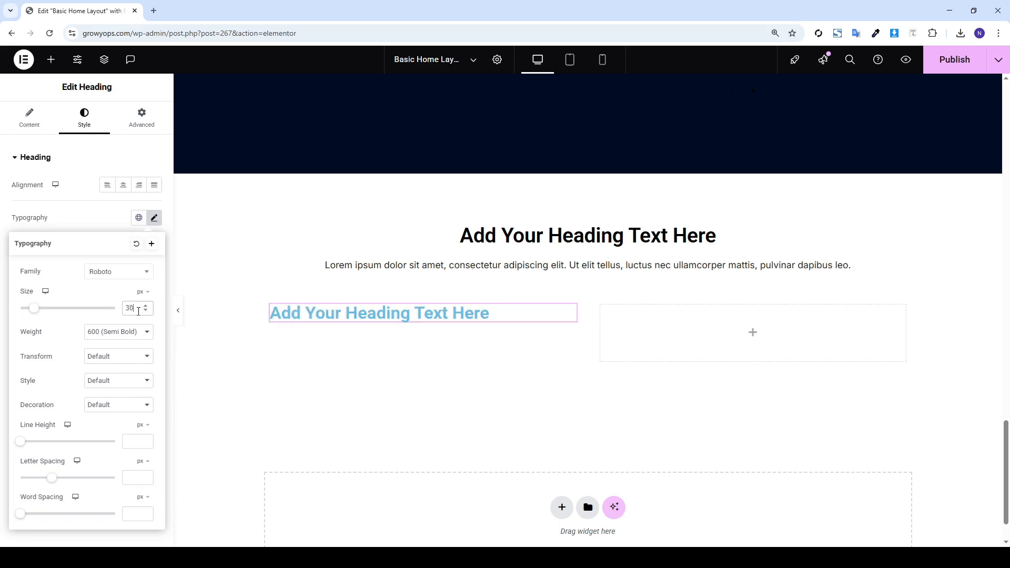
click(100, 227)
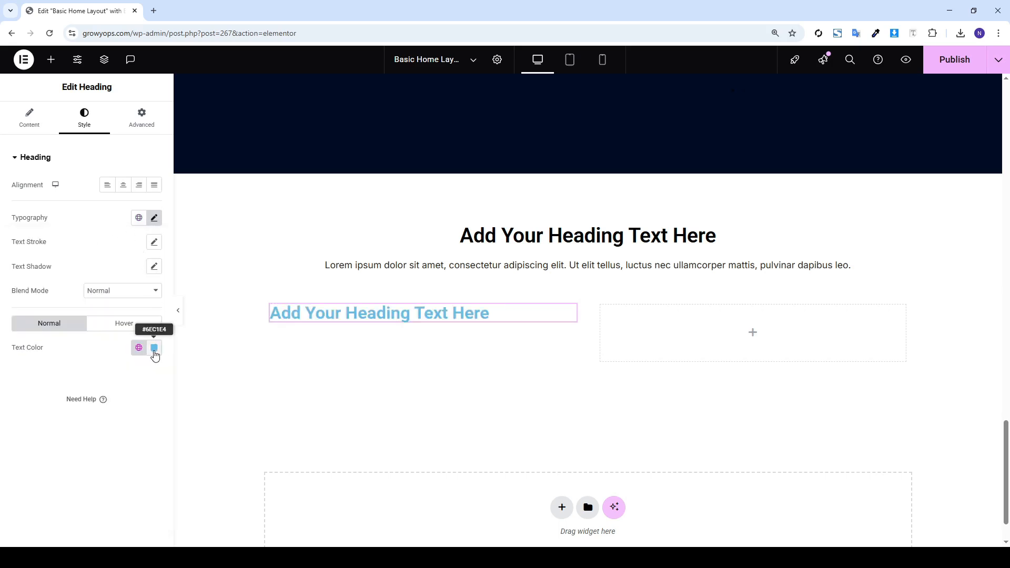
click(154, 351)
drag(108, 447, 27, 519)
click(16, 465)
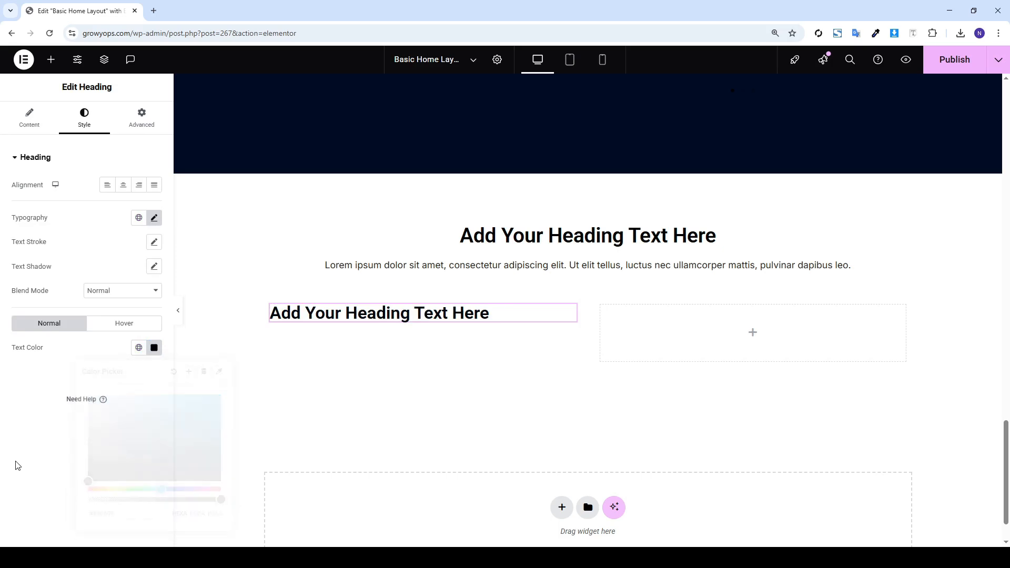
Copy the section's lorem paragraph and paste it beneath the left column heading
click(52, 63)
right_click(482, 266)
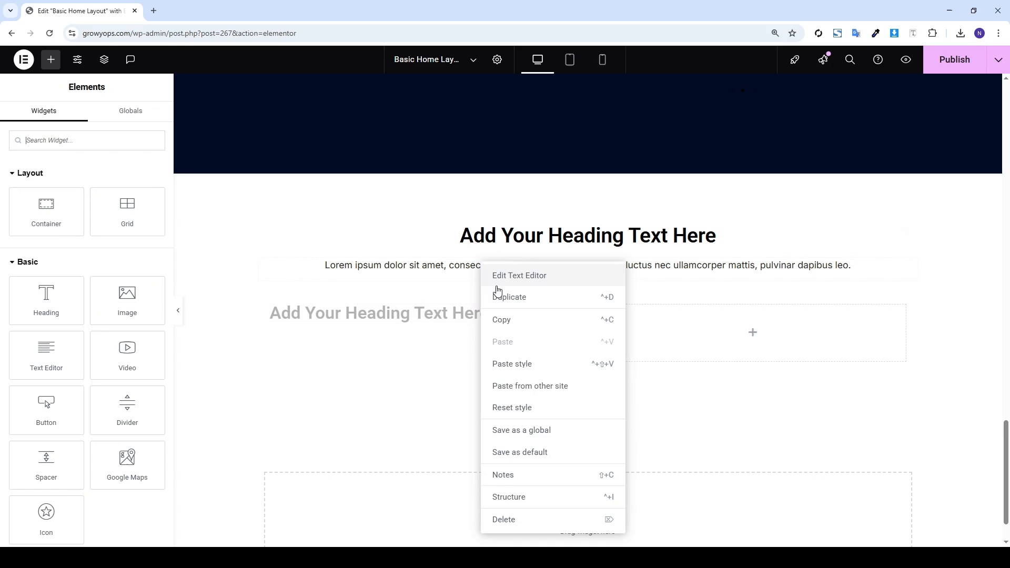
click(503, 319)
right_click(418, 316)
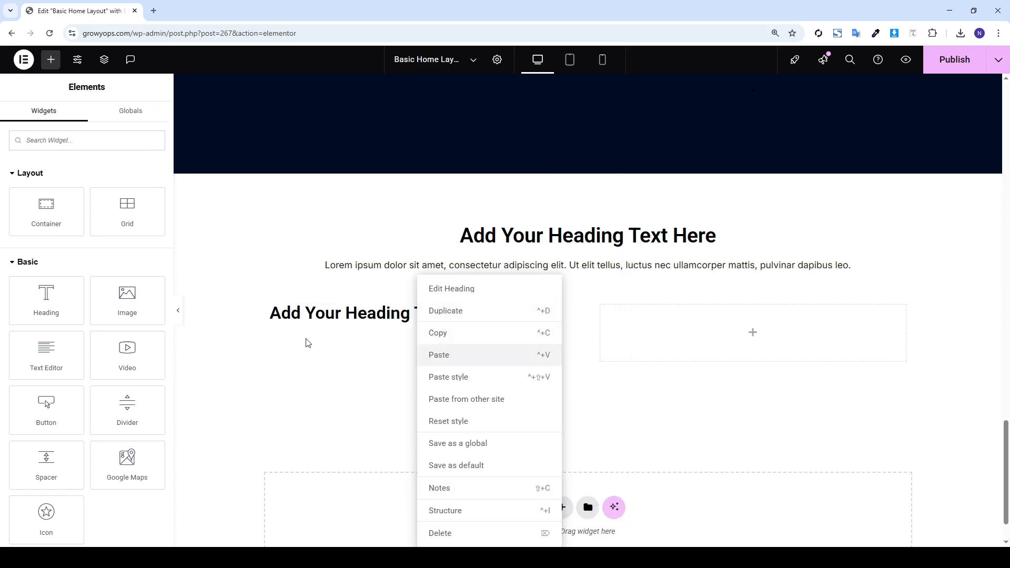
click(438, 355)
click(84, 119)
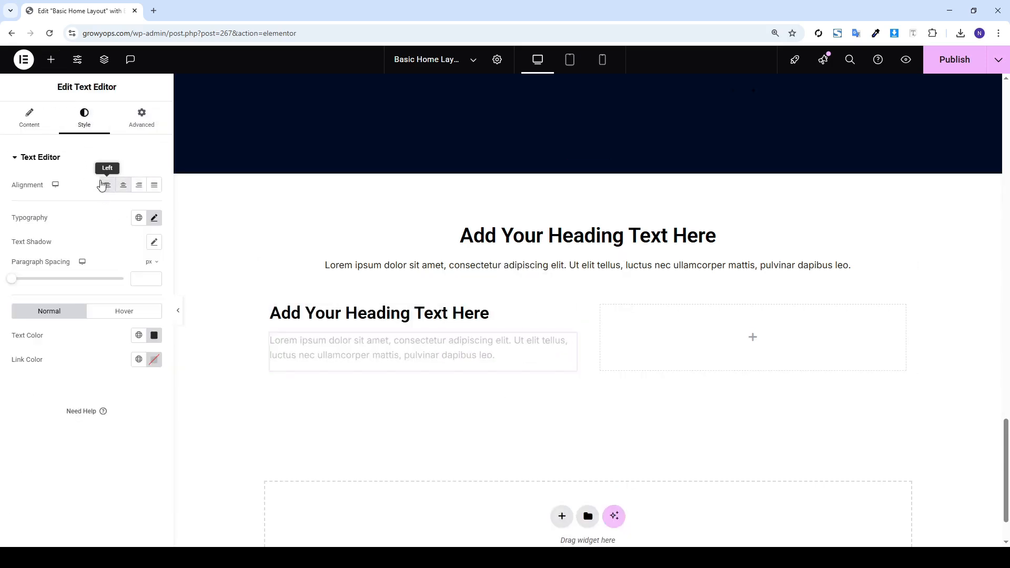
click(51, 59)
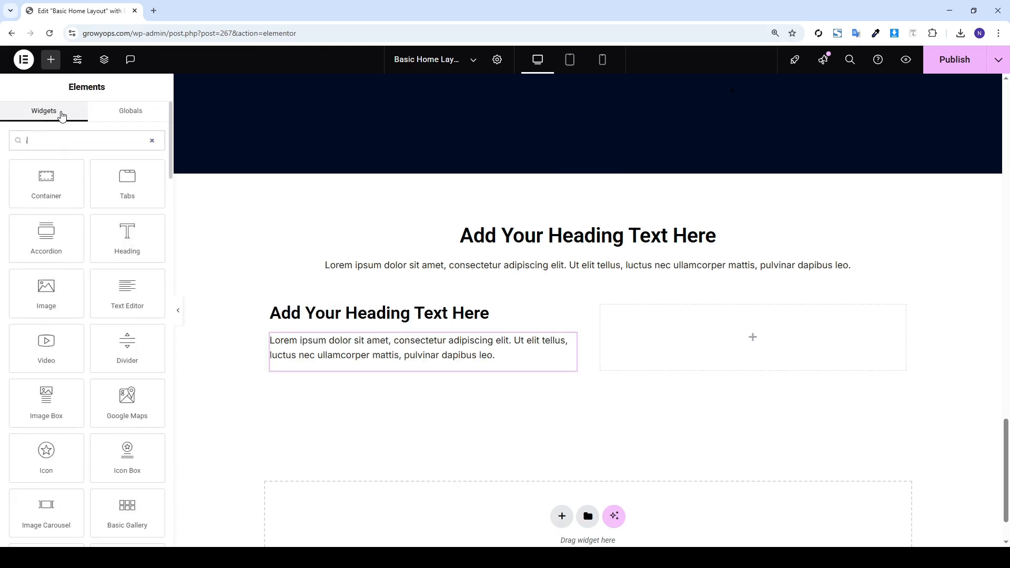
text(icon)
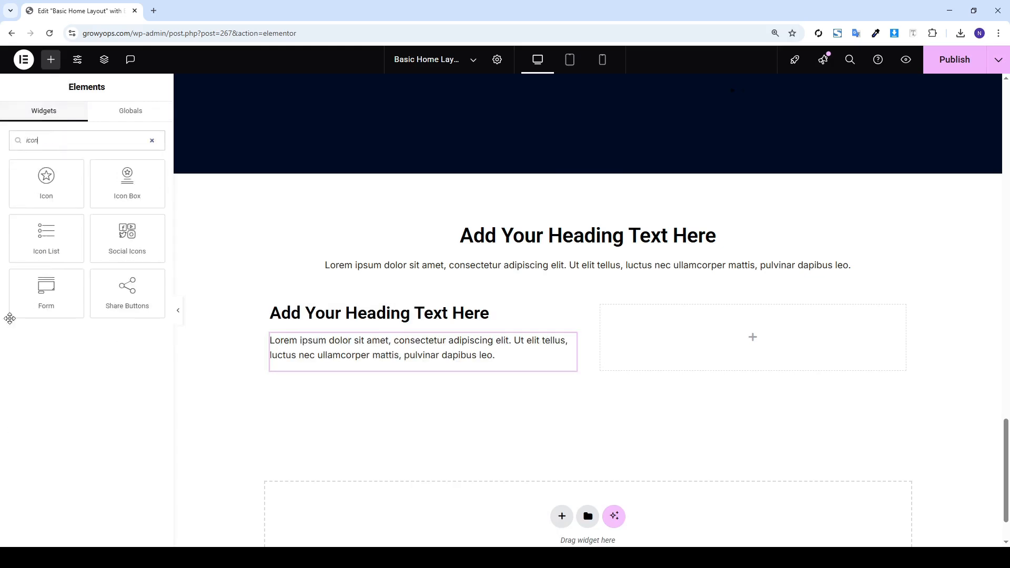
Add an Icon List under the left paragraph and increase the spacing between its items
drag(21, 257, 320, 361)
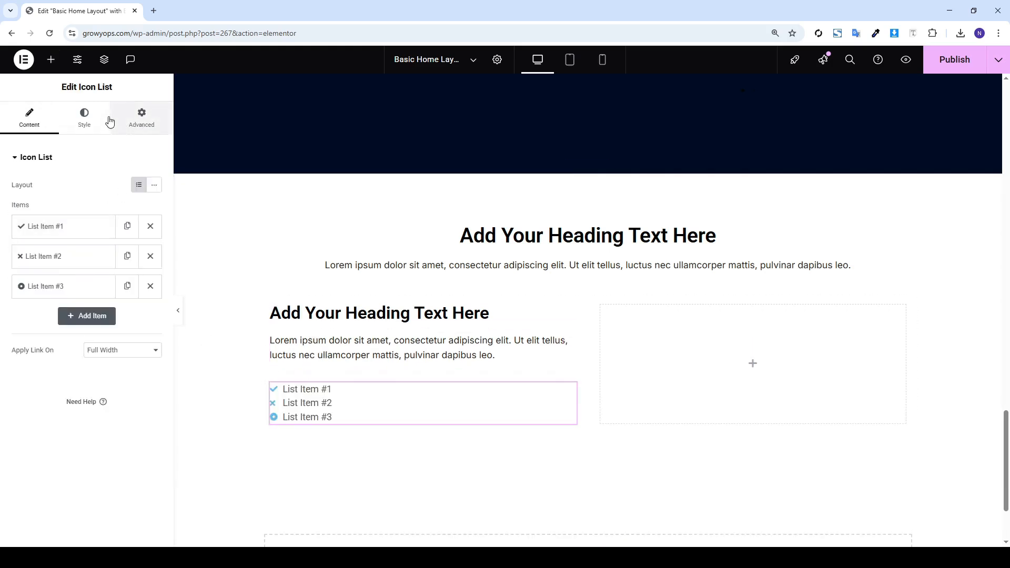
click(90, 122)
drag(10, 202, 33, 203)
click(29, 118)
Give List Item #1 the Envelope icon from the Icon Library
click(62, 227)
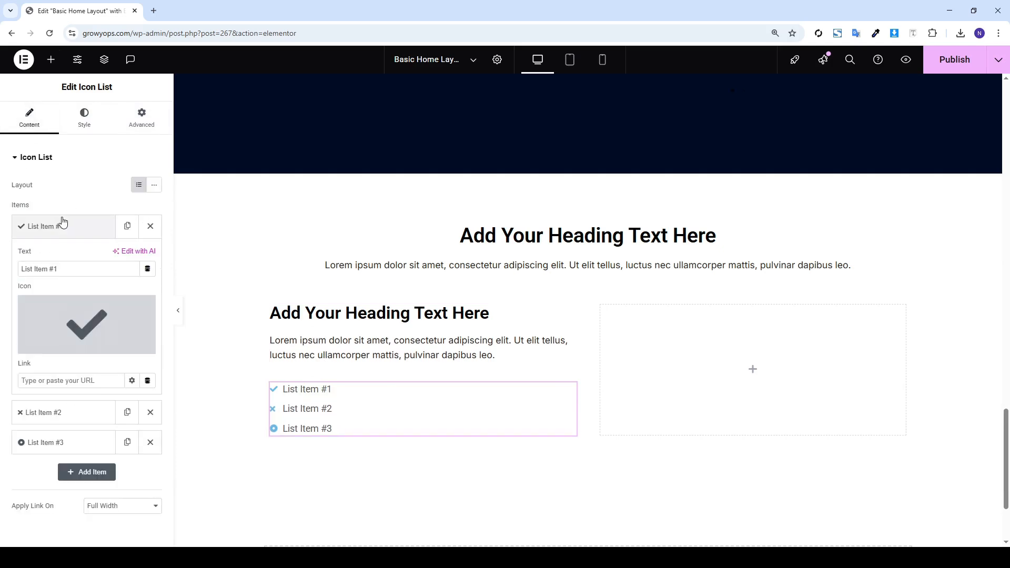
click(62, 306)
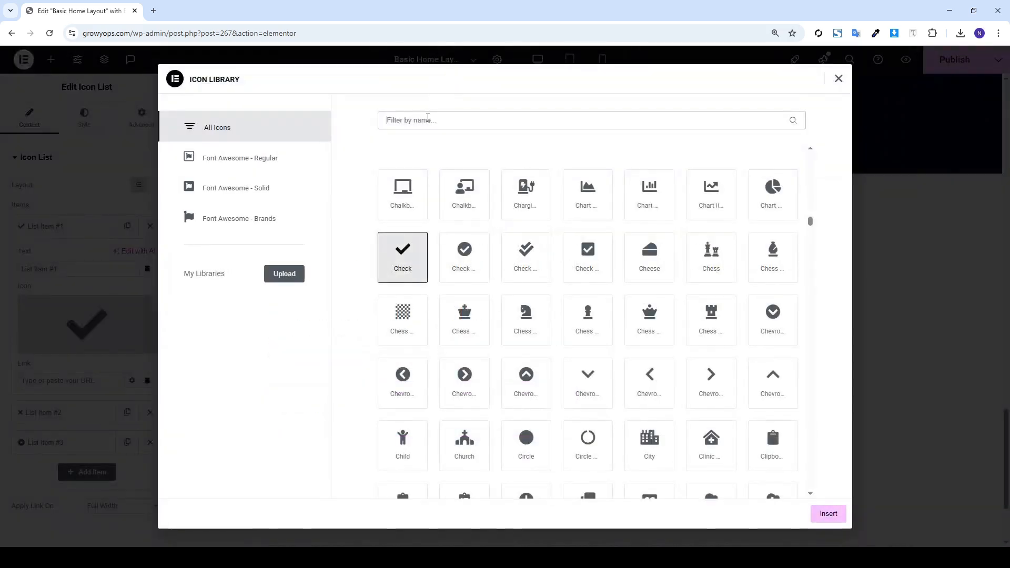
text(enve)
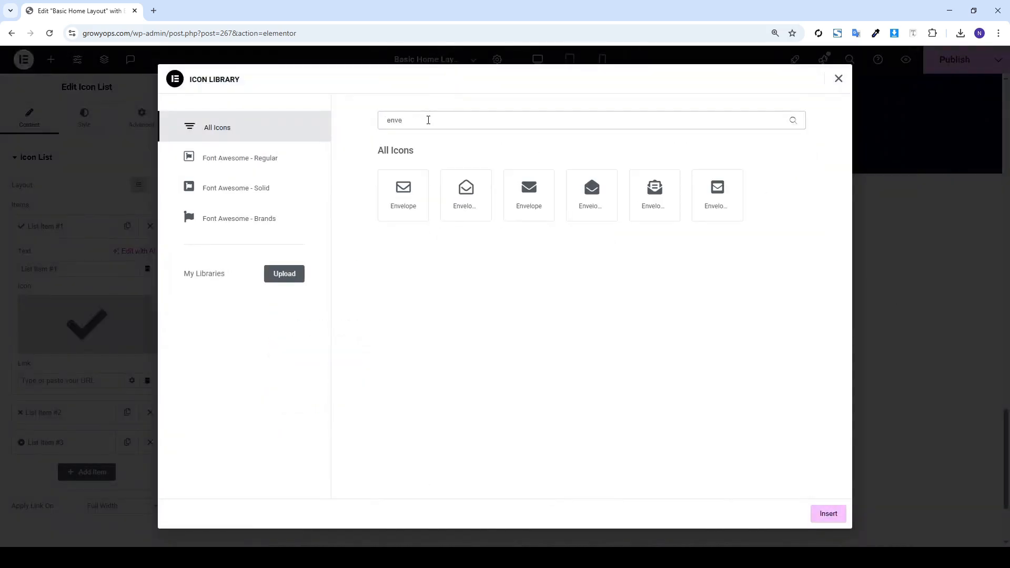
click(416, 196)
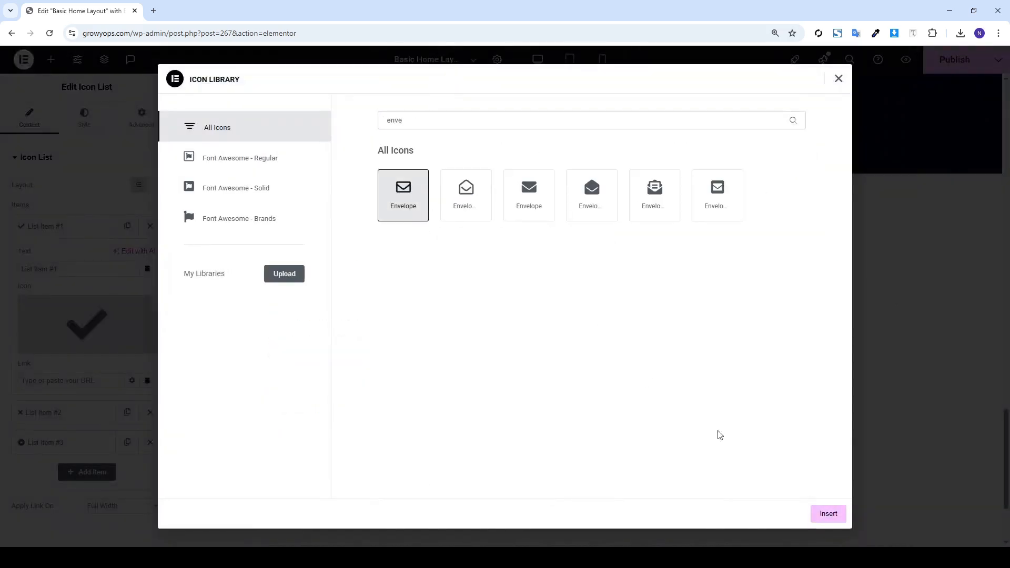
click(828, 514)
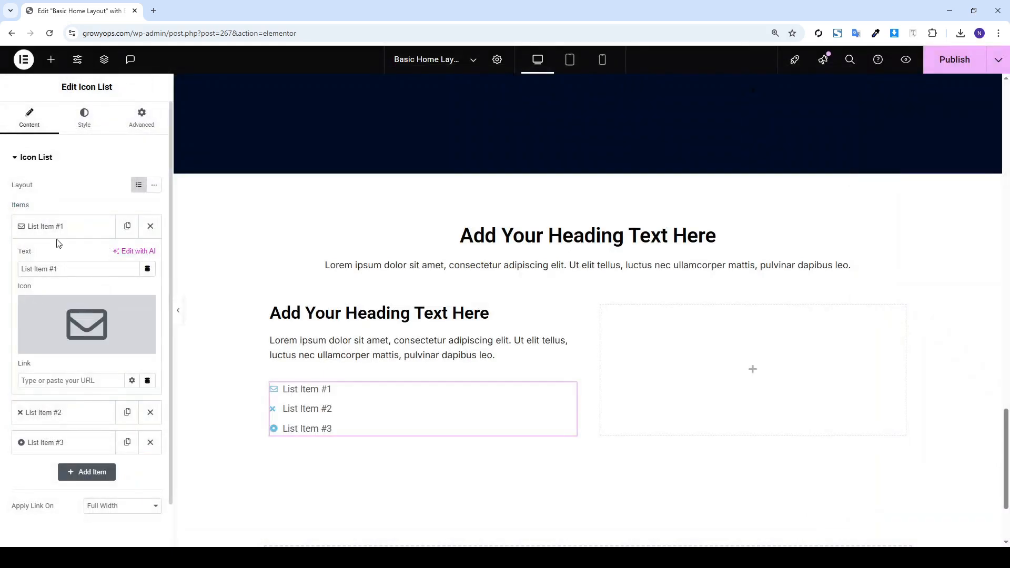
Give List Item #2 the Phone icon from the Icon Library
click(59, 227)
click(61, 256)
click(85, 347)
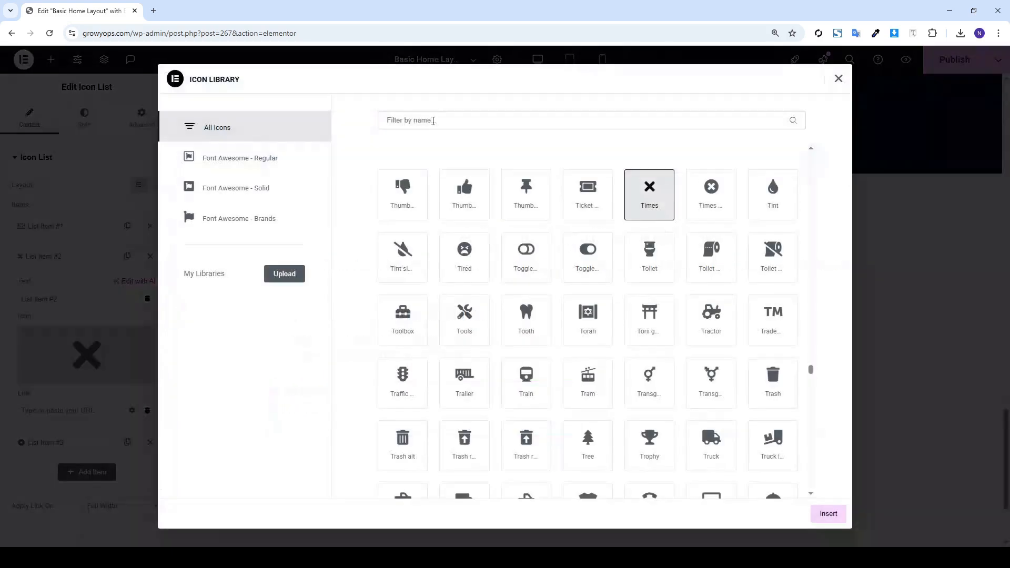
text(phone)
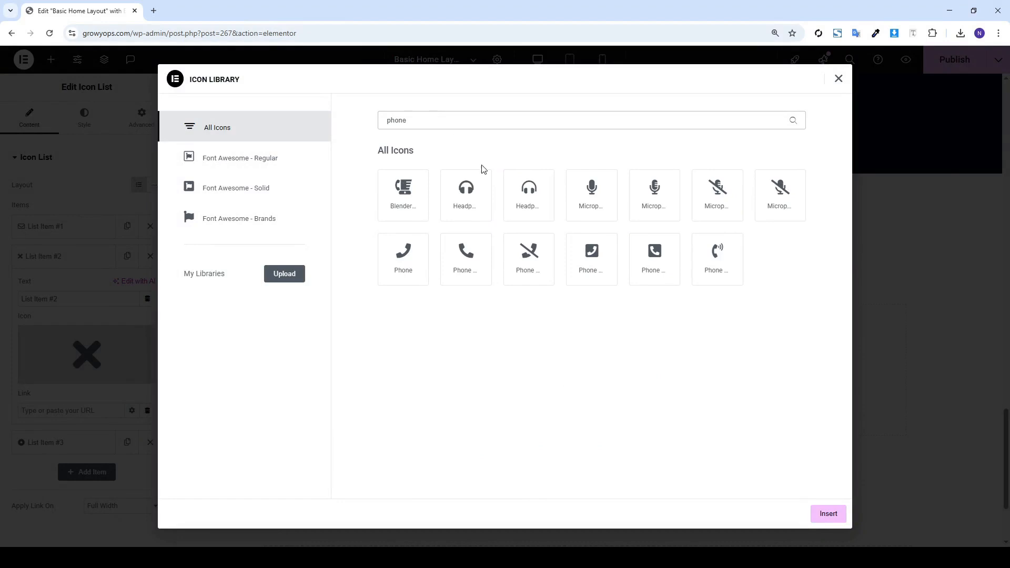
click(386, 256)
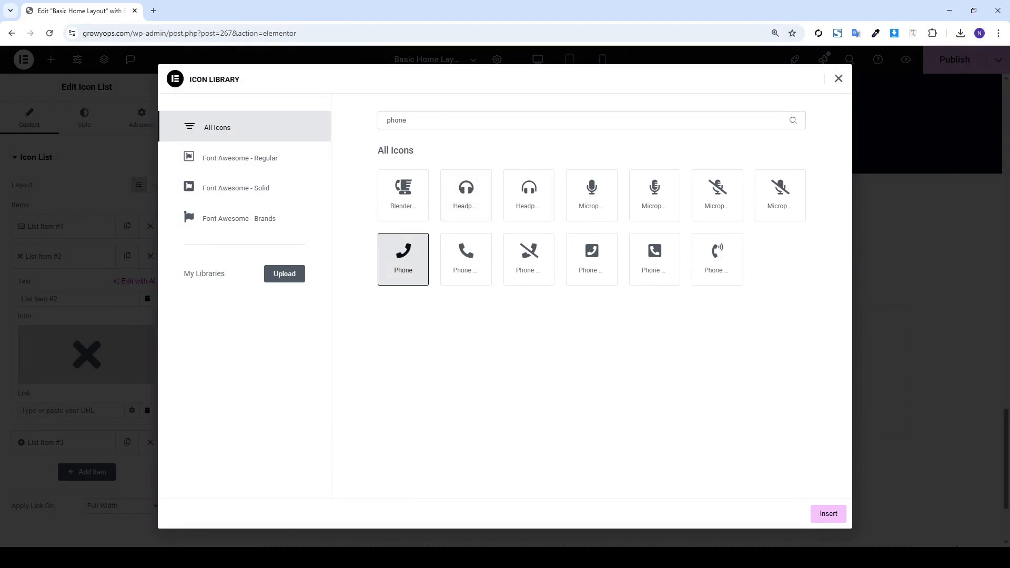
click(839, 519)
click(41, 256)
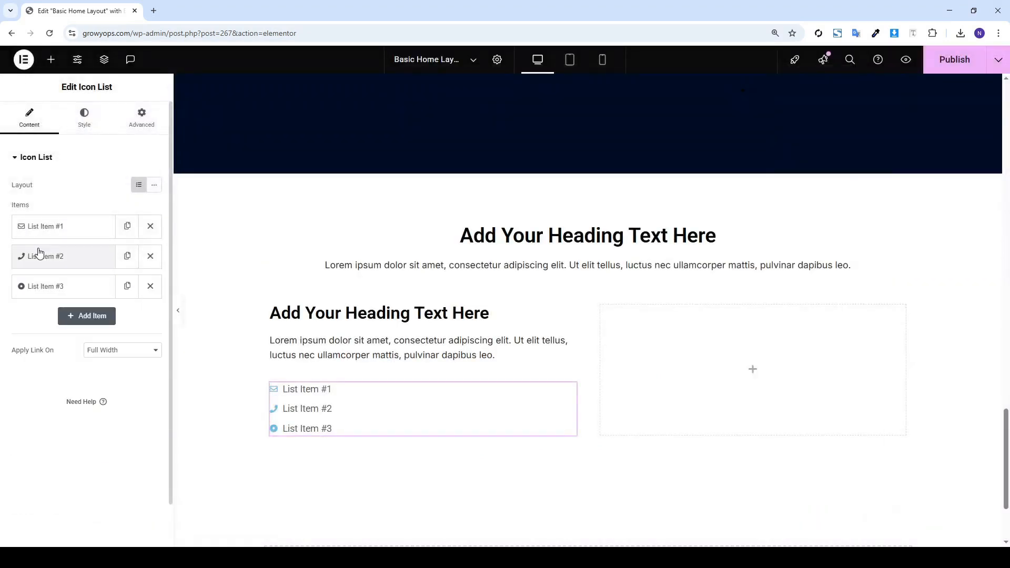
Place a Form widget in the empty right column with its field labels hidden
click(51, 60)
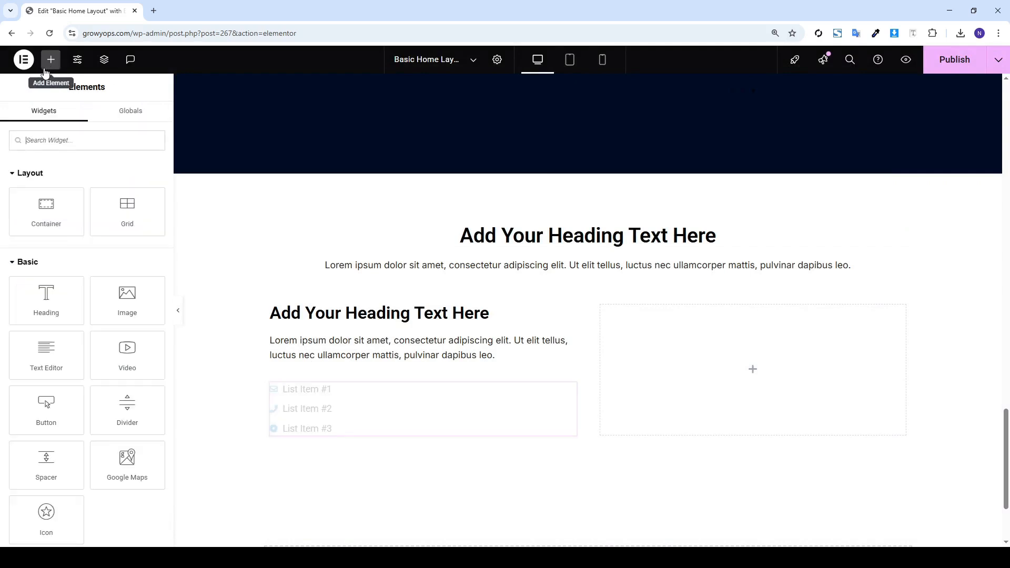
text(form)
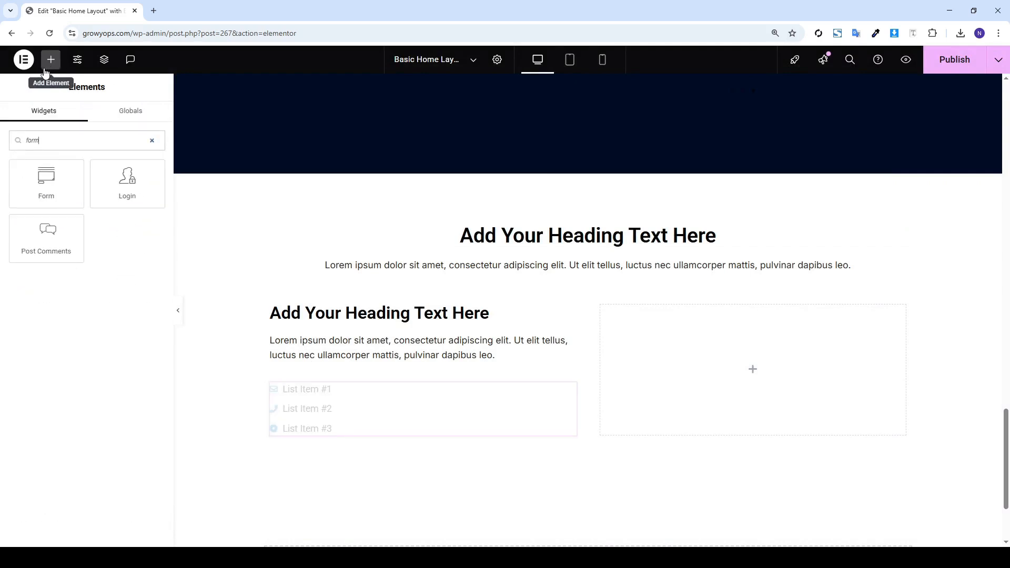
drag(46, 179, 660, 354)
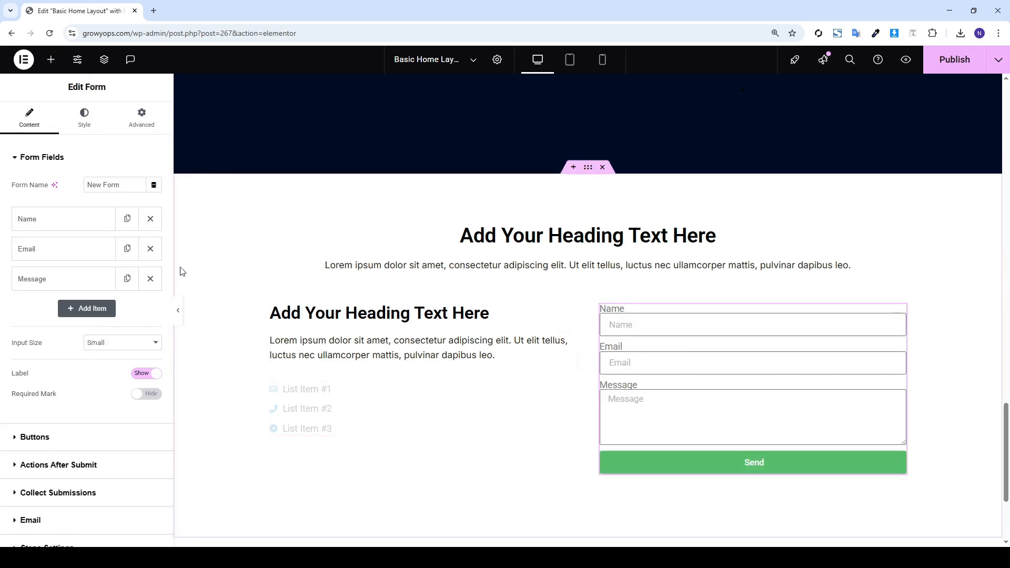
click(146, 375)
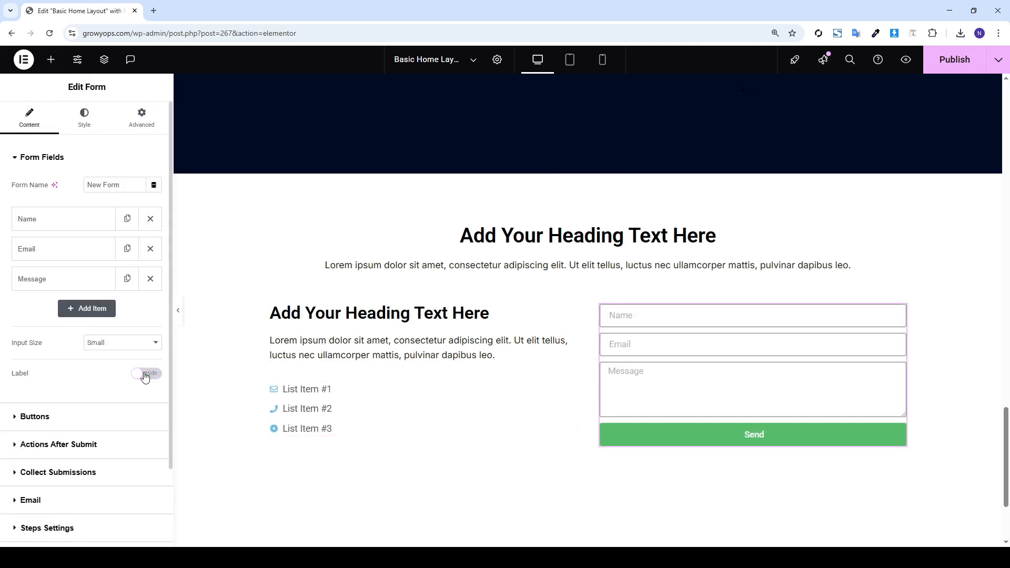
scroll(372, 315, down, 3)
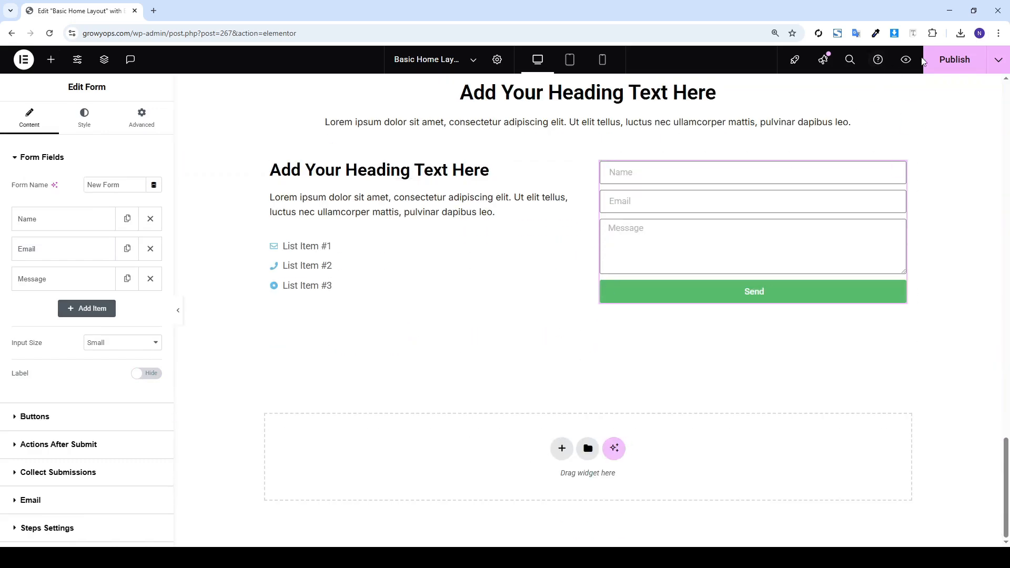
scroll(839, 207, up, 8)
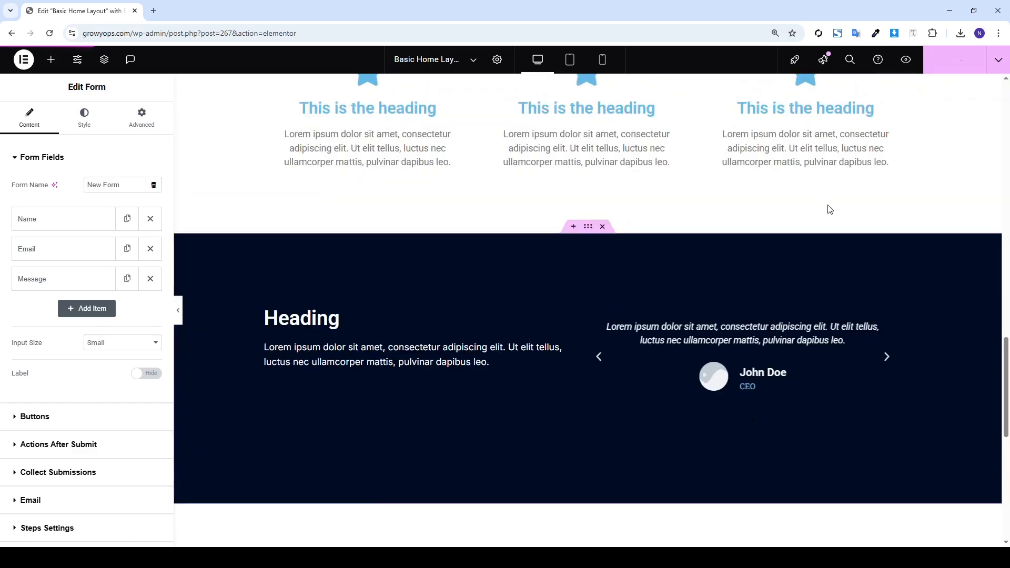
scroll(826, 216, down, 8)
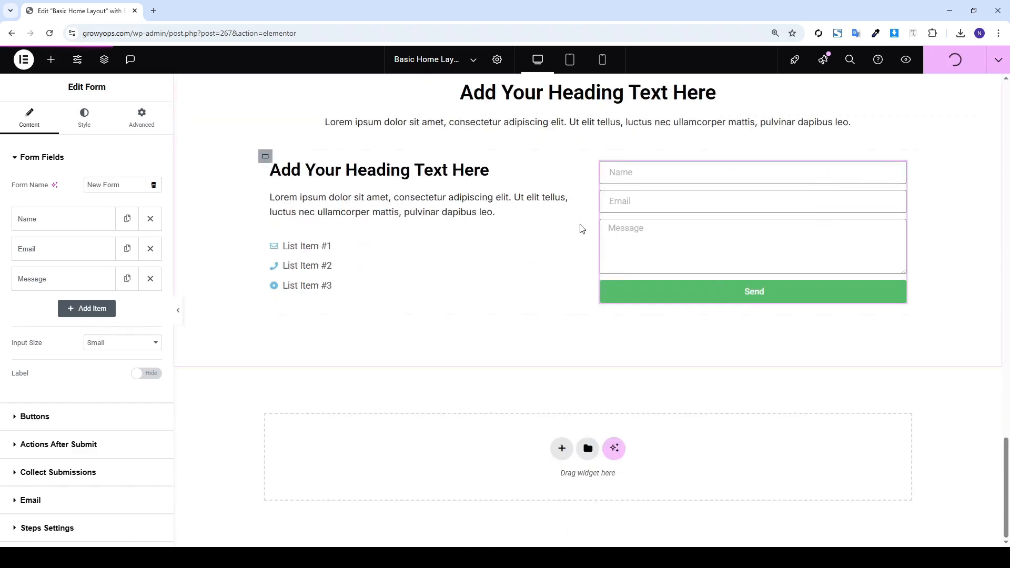
scroll(578, 226, up, 4)
Set the contact section container's bottom padding to 10 in its Advanced settings
click(589, 236)
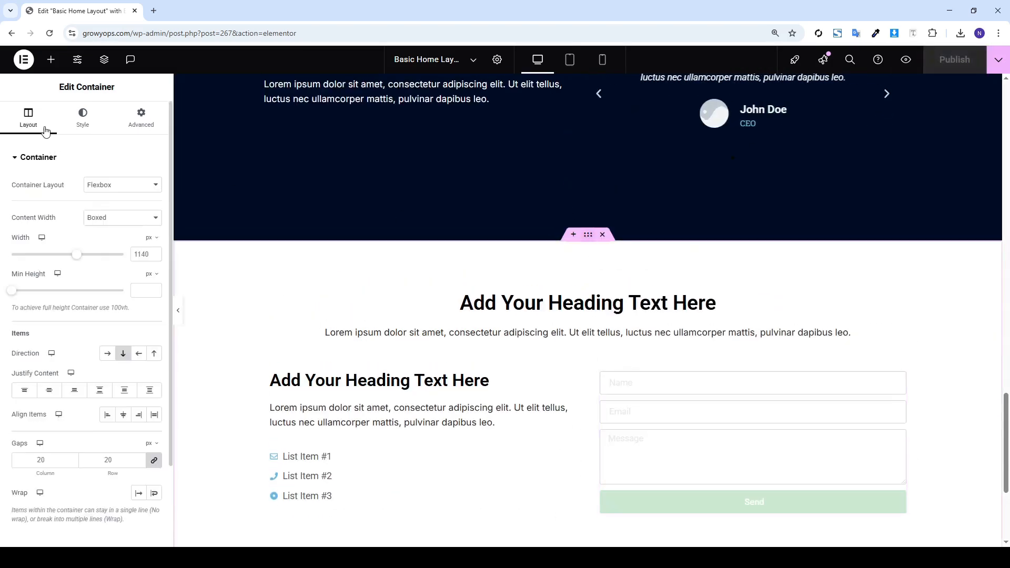
drag(168, 112, 145, 111)
scroll(145, 112, up, 2)
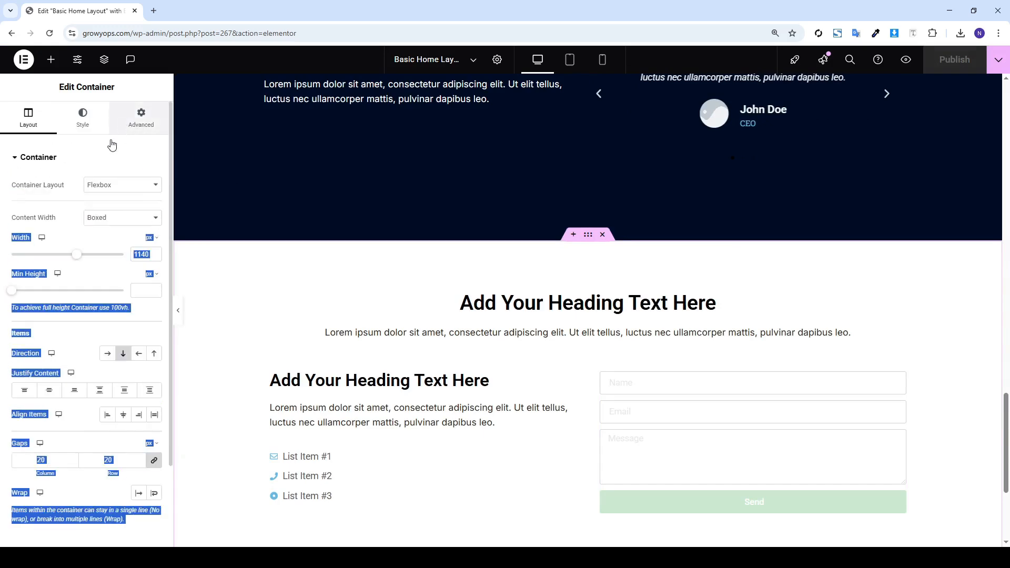
click(141, 117)
click(83, 159)
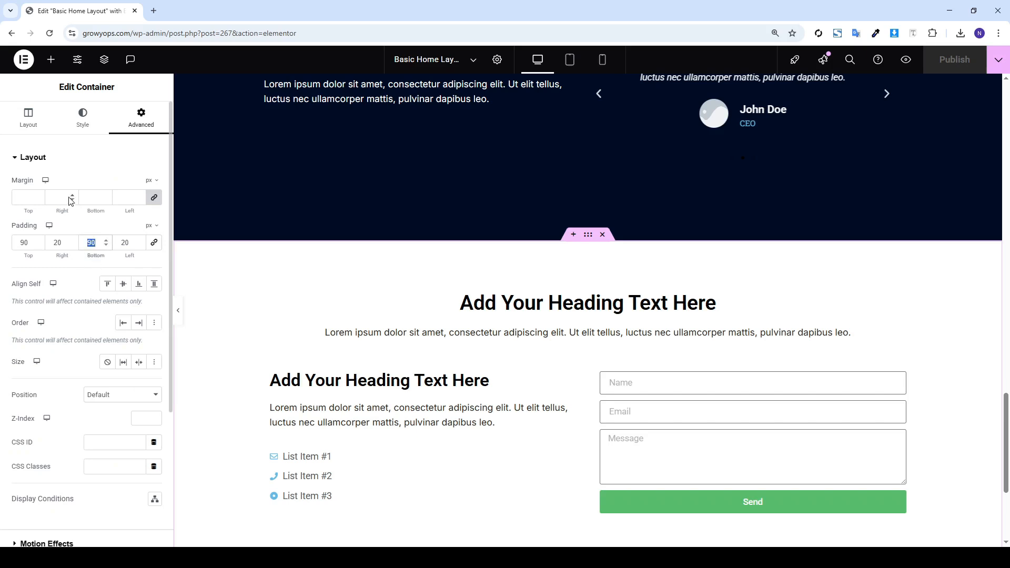
text(10)
scroll(792, 437, down, 3)
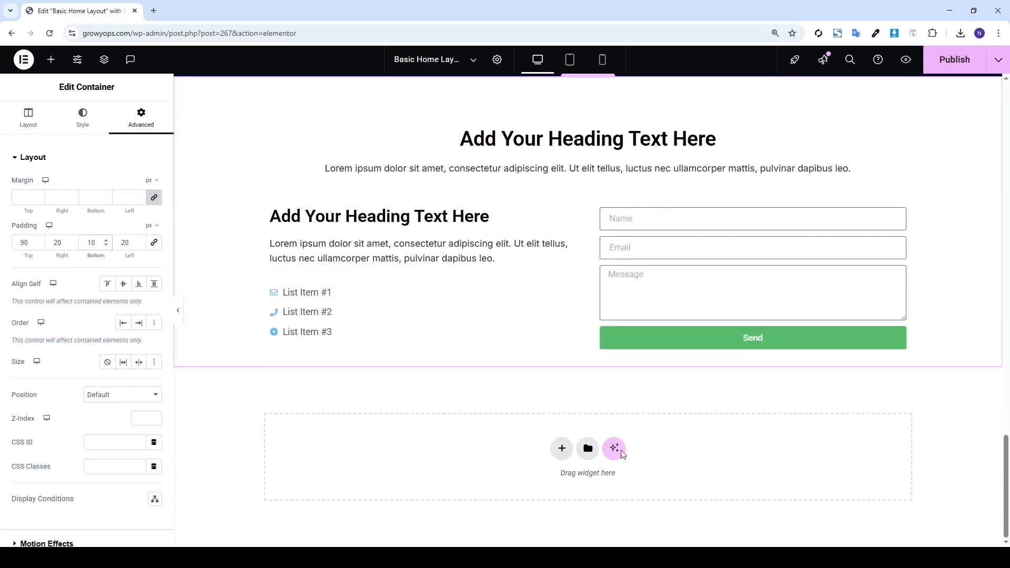
Add a single flexbox container below the contact section and begin entering unlinked padding 10, 20, 0, 20
click(564, 449)
click(550, 476)
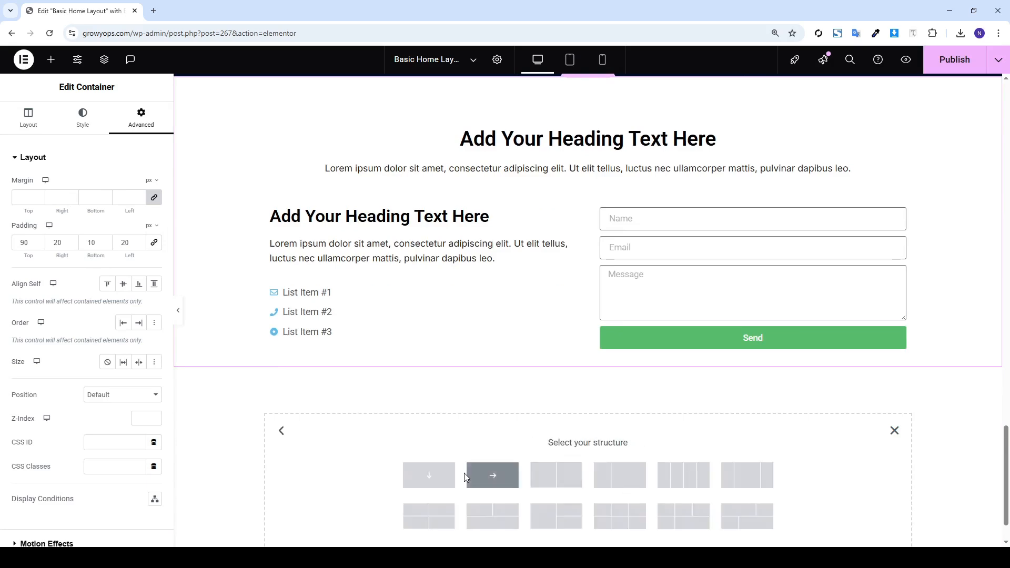
click(441, 476)
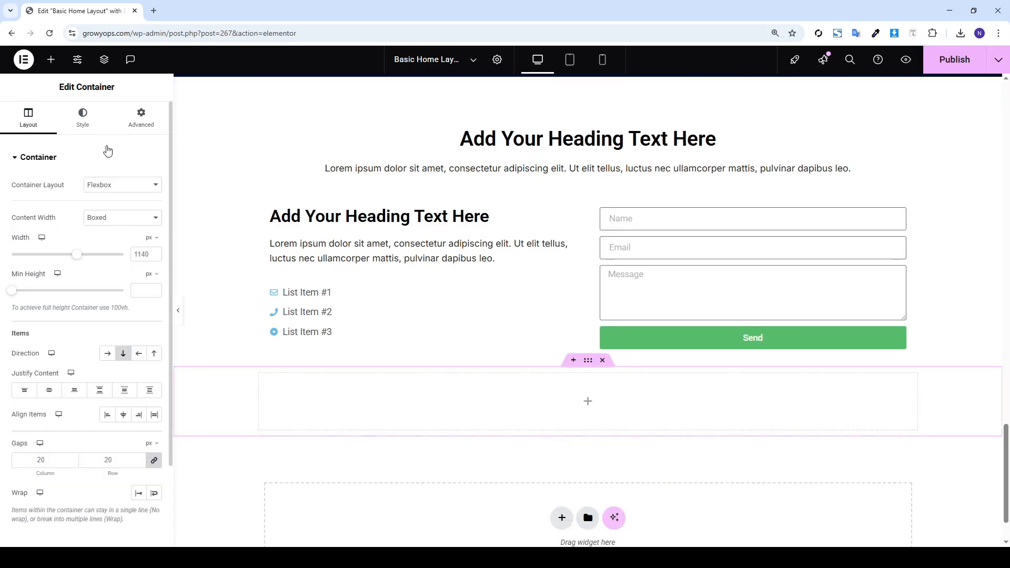
click(125, 125)
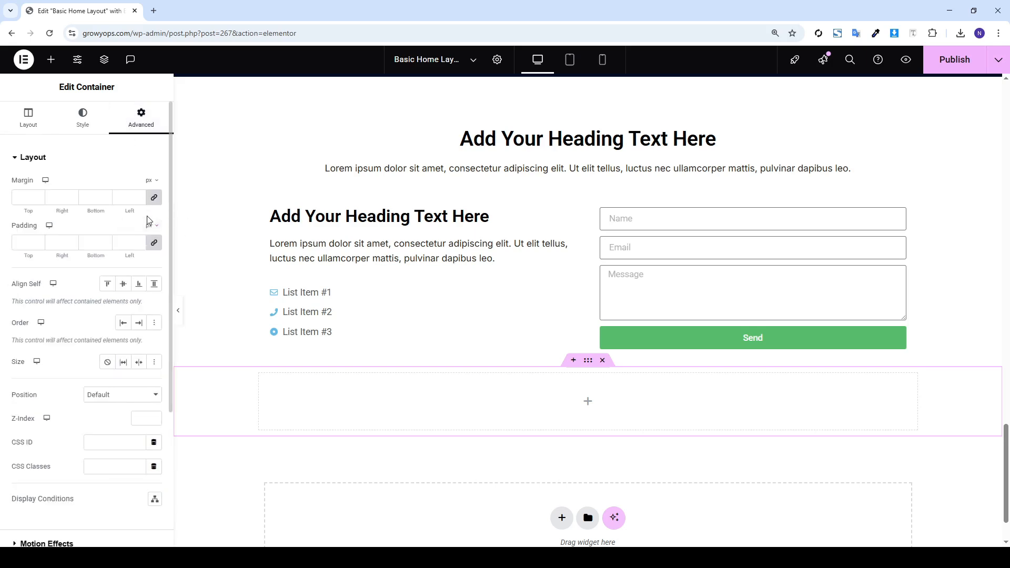
click(153, 242)
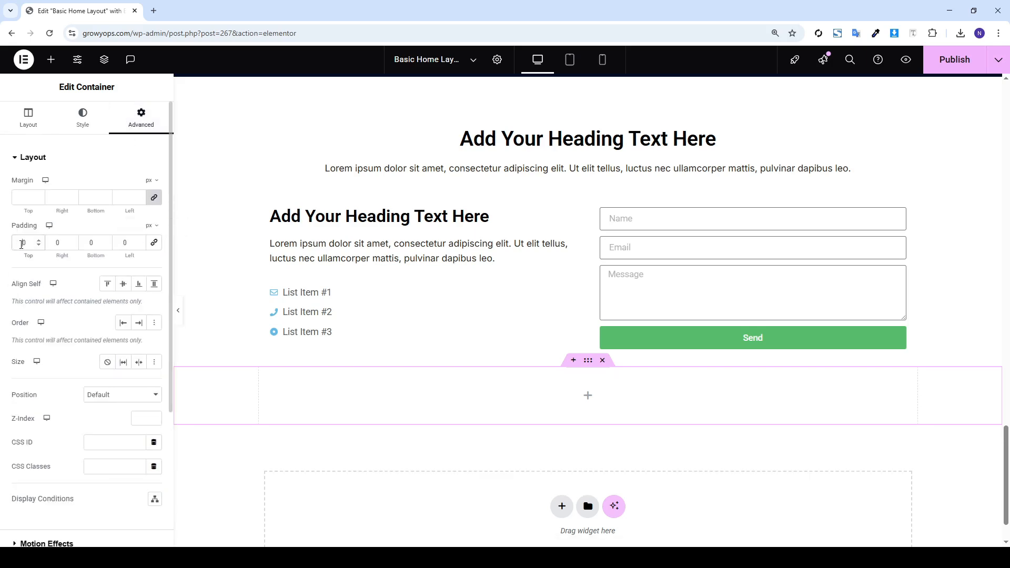
text(1)
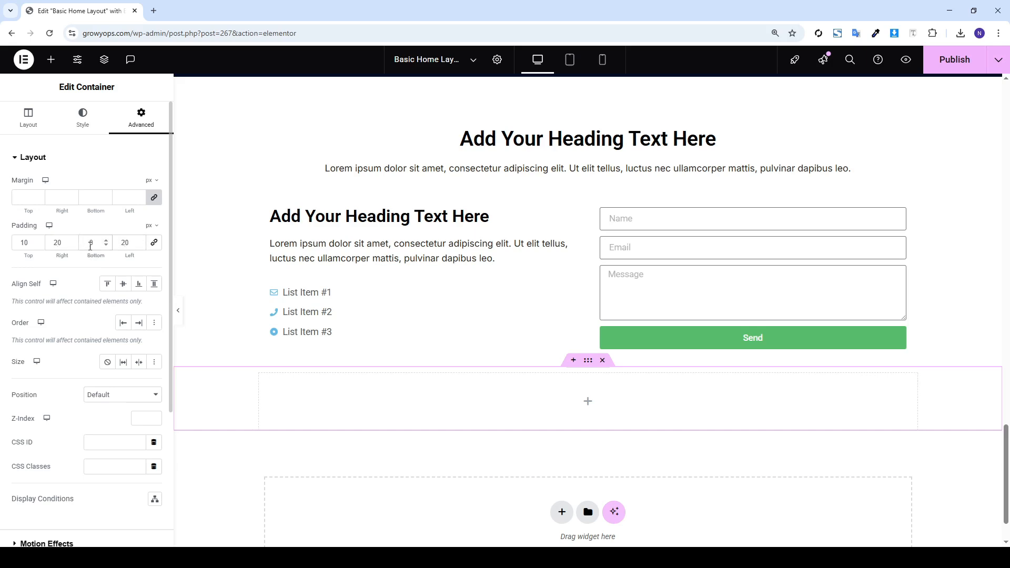
Finish the container padding at 10, 20, 90, 20 px and bring up the widget library
text(9)
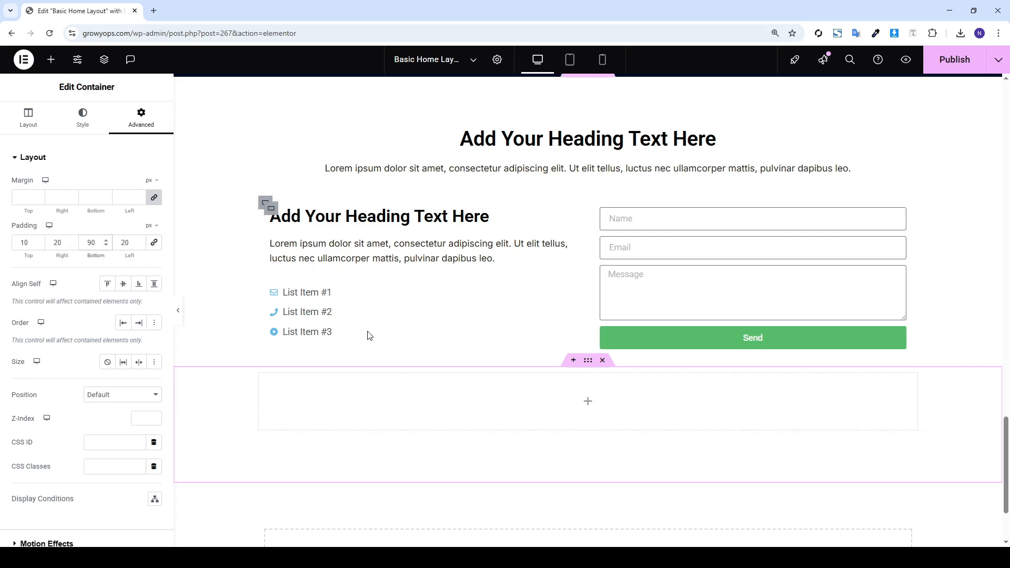
click(52, 60)
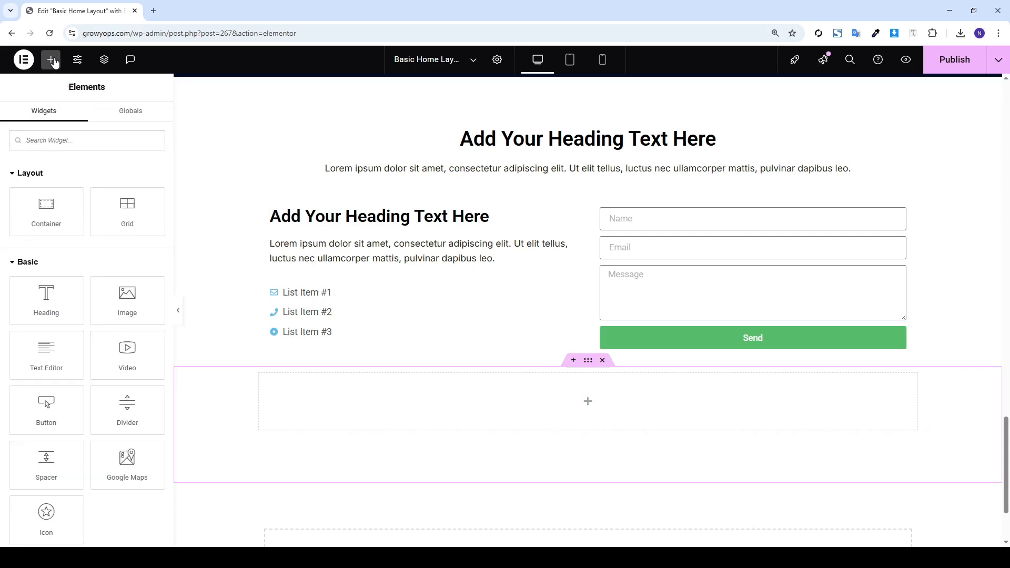
Add a Google Maps widget showing Isa Khel, 402 px tall and zoomed in
text(map)
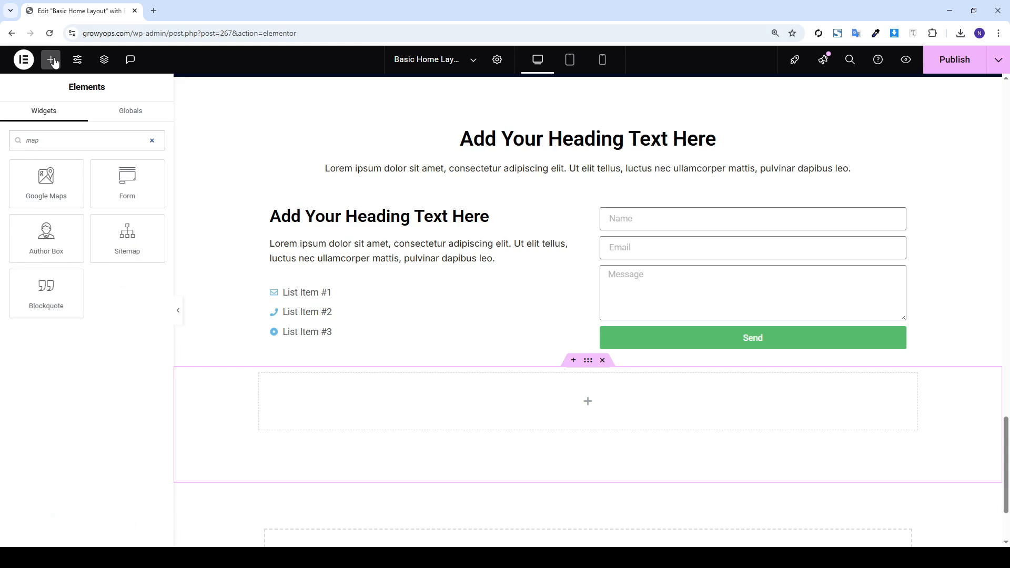
drag(45, 182, 532, 421)
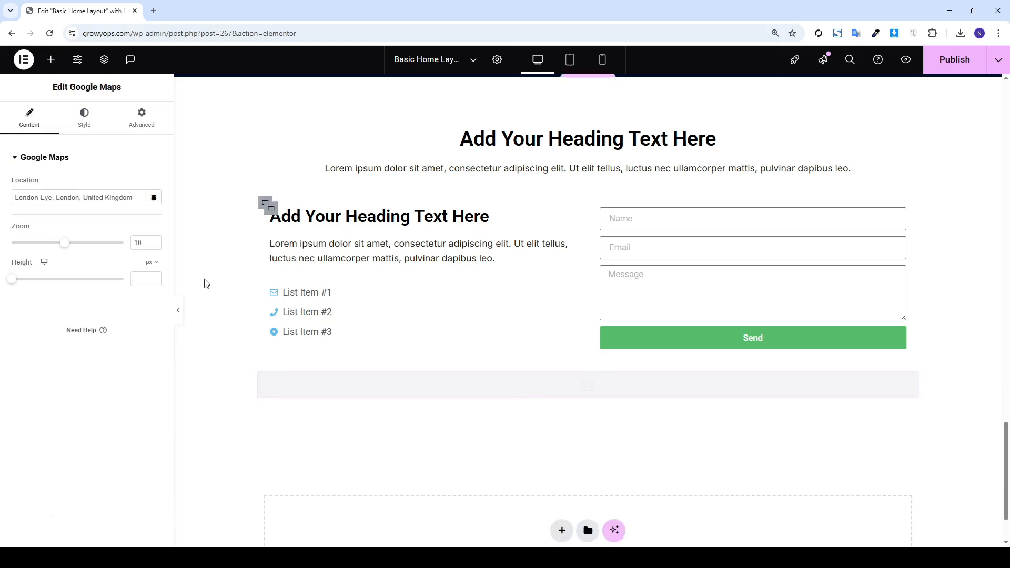
triple_click(64, 198)
text(isa khel)
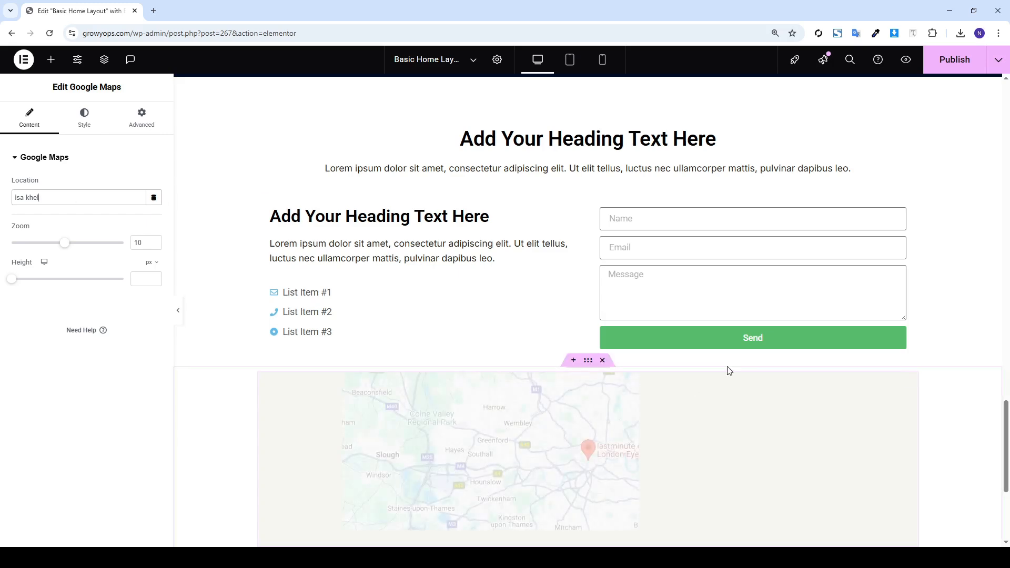
scroll(420, 331, down, 2)
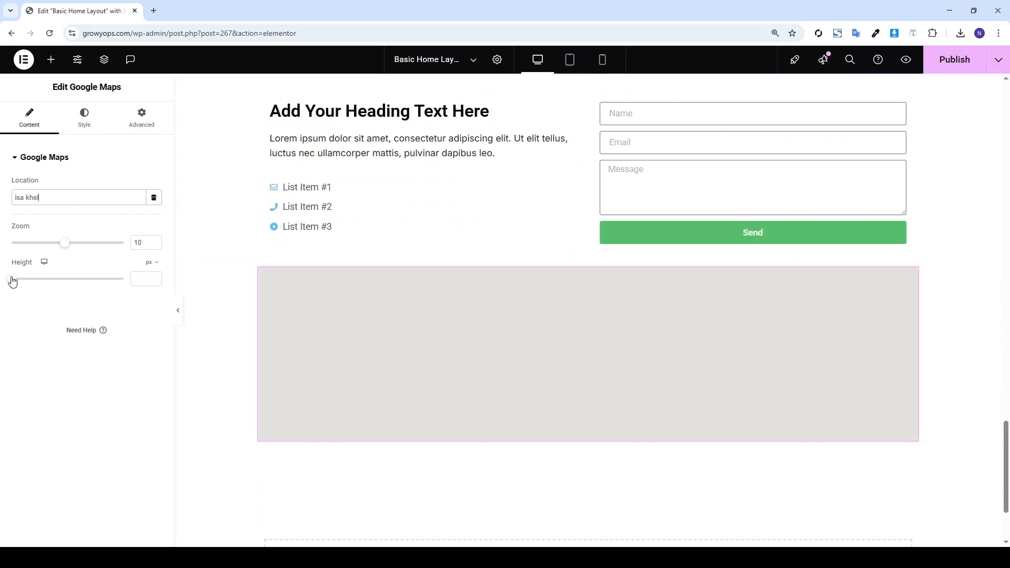
drag(12, 280, 41, 285)
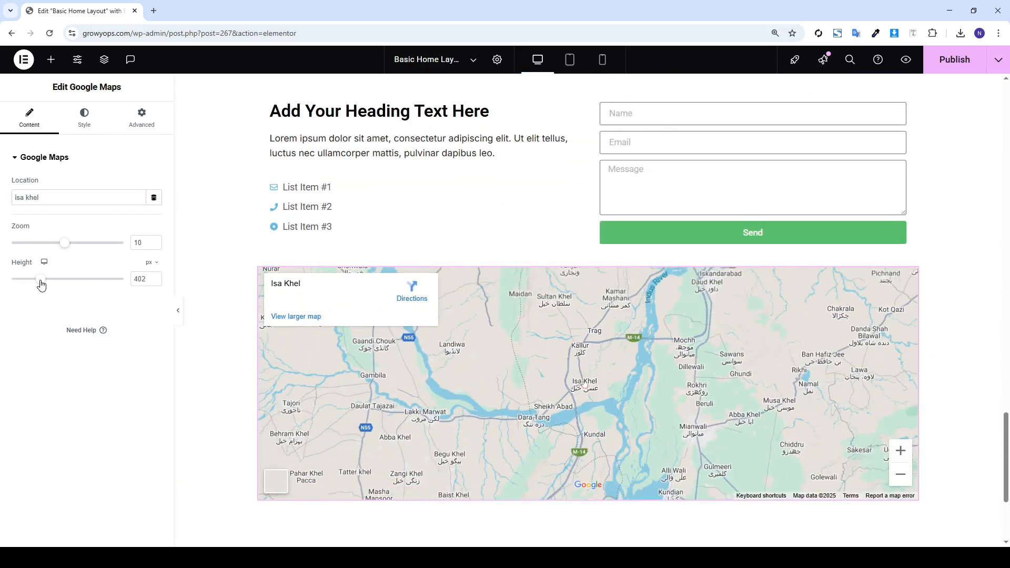
drag(64, 250, 68, 249)
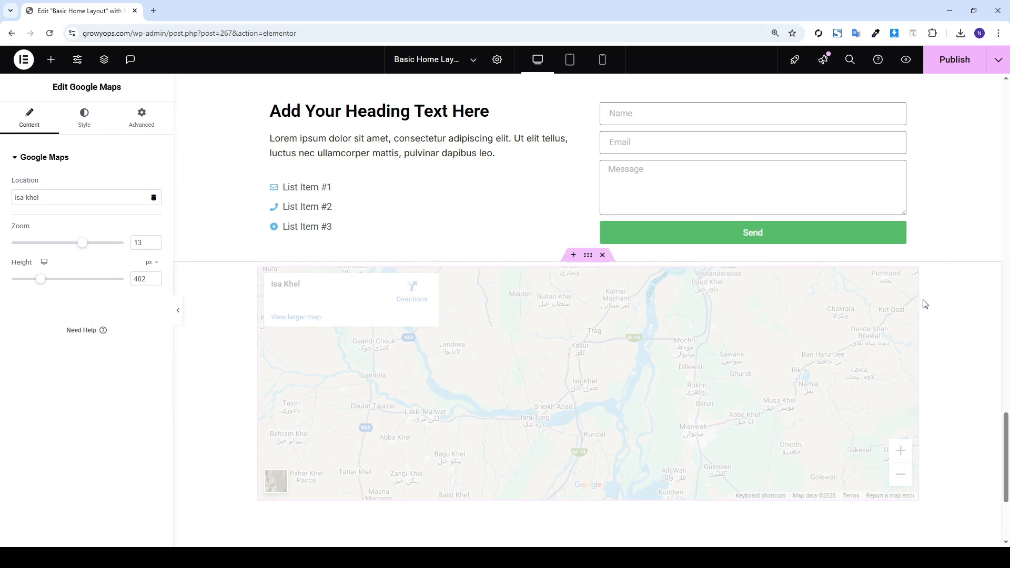
Publish the page, raise the map zoom to 16, and publish again
click(955, 59)
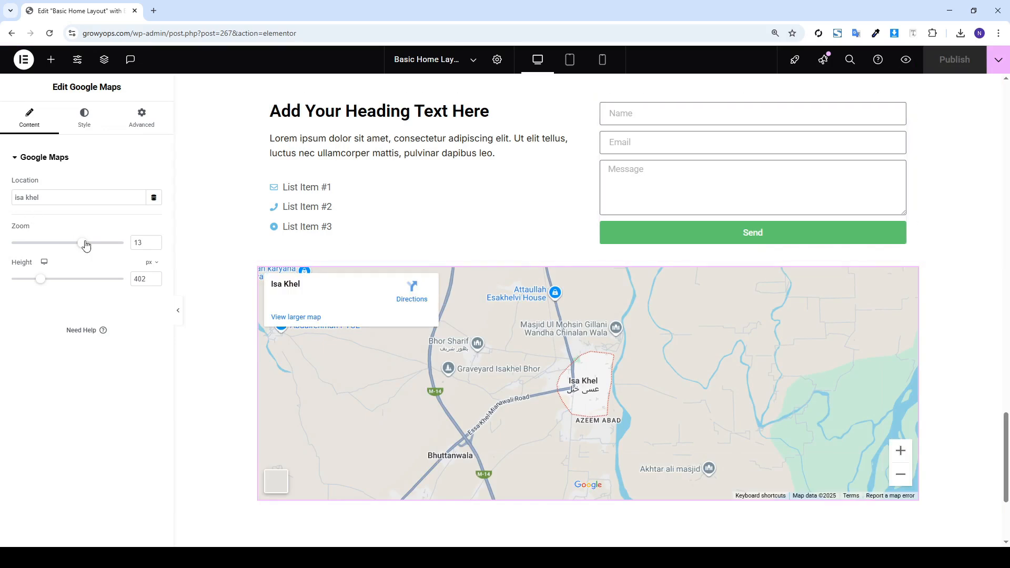
drag(86, 244, 103, 246)
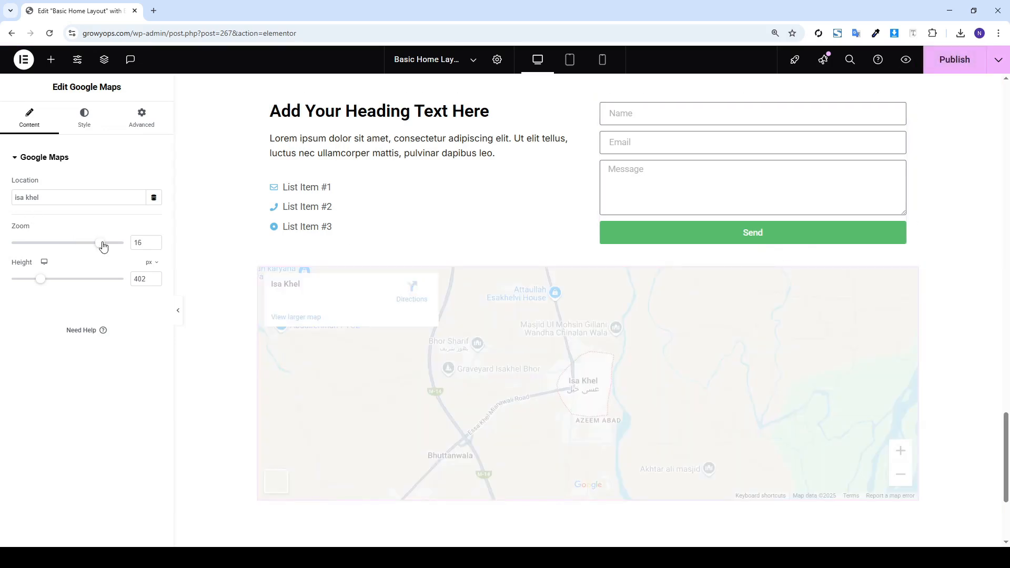
click(939, 59)
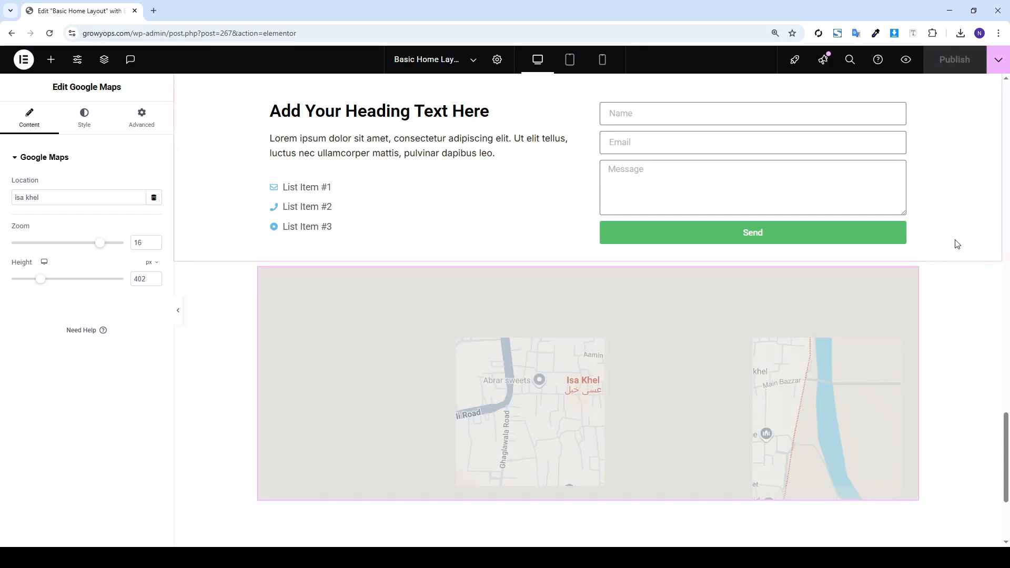
scroll(957, 244, up, 5)
scroll(957, 243, down, 5)
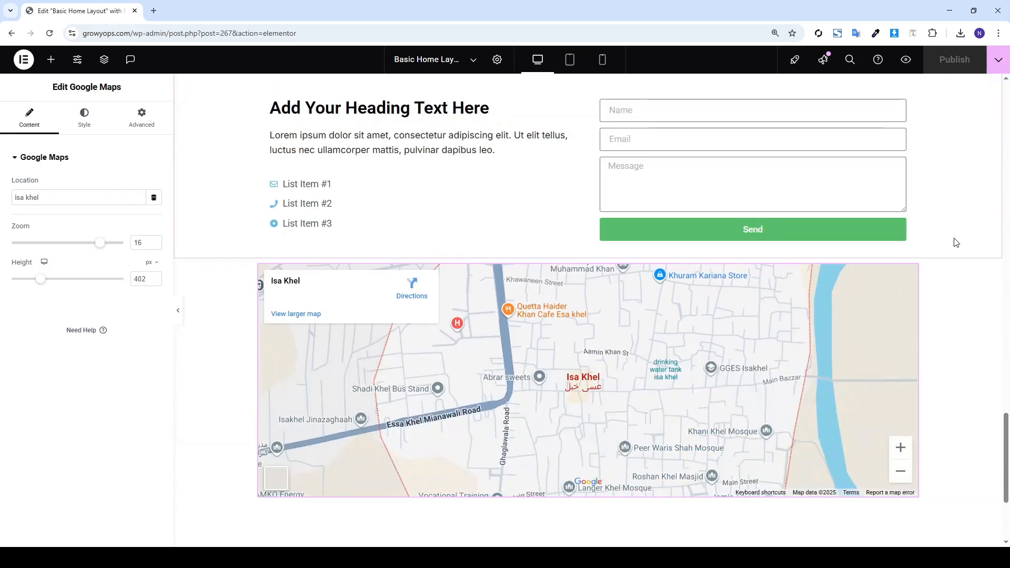
scroll(957, 244, up, 2)
scroll(954, 247, down, 5)
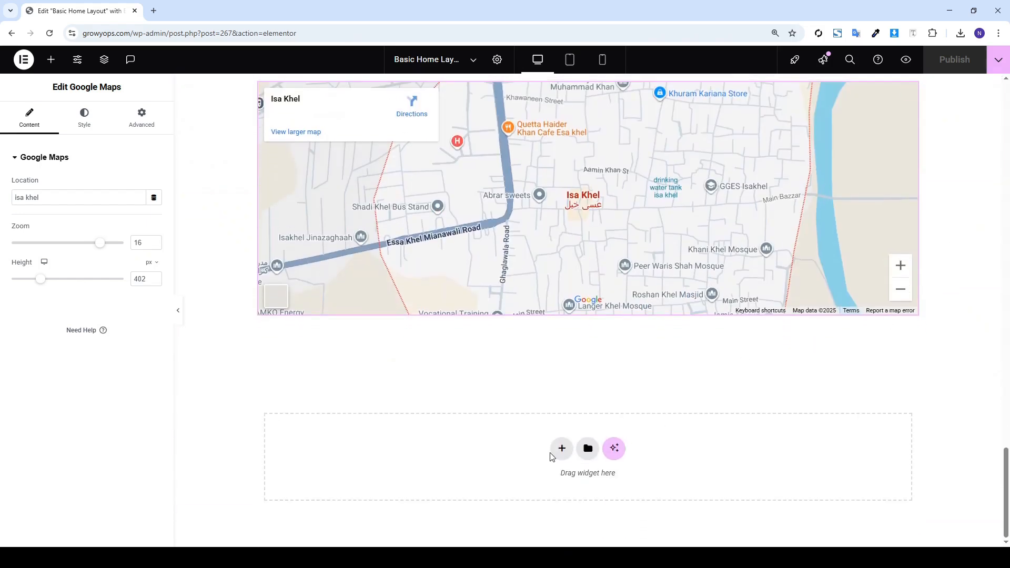
Abandon a new flexbox section and copy the dark hero section instead
click(561, 448)
click(528, 494)
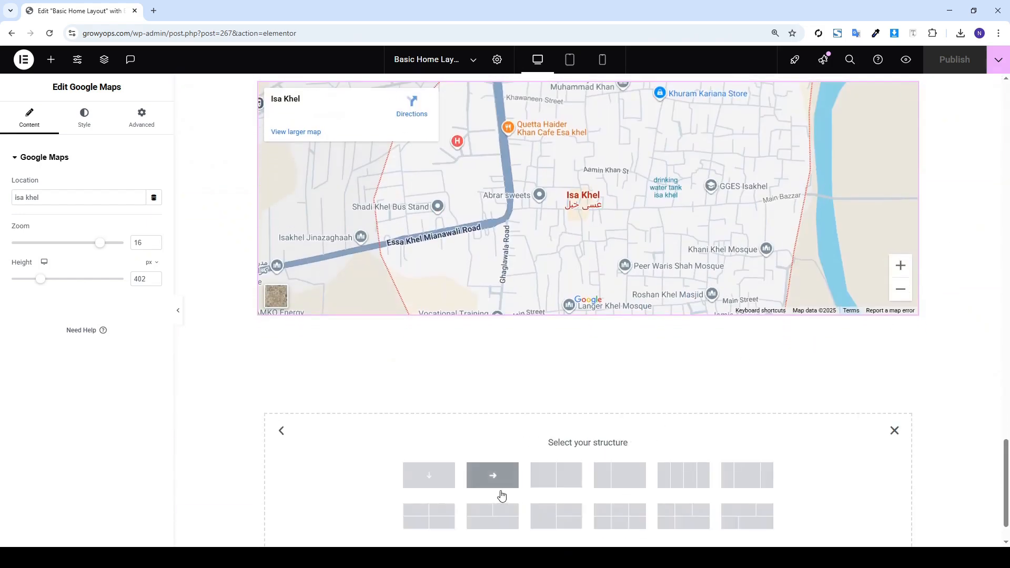
click(894, 431)
scroll(771, 366, up, 20)
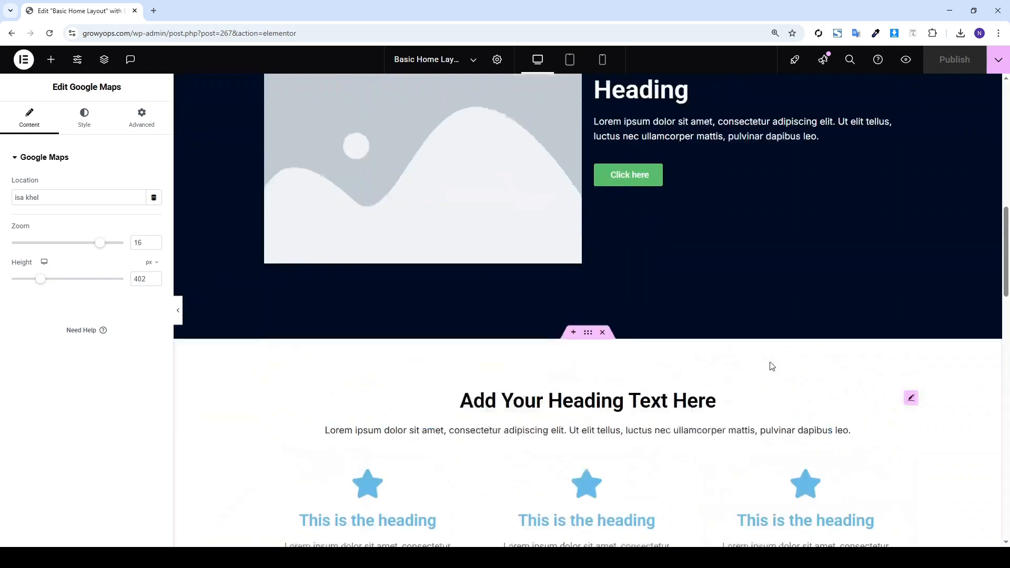
scroll(591, 242, up, 6)
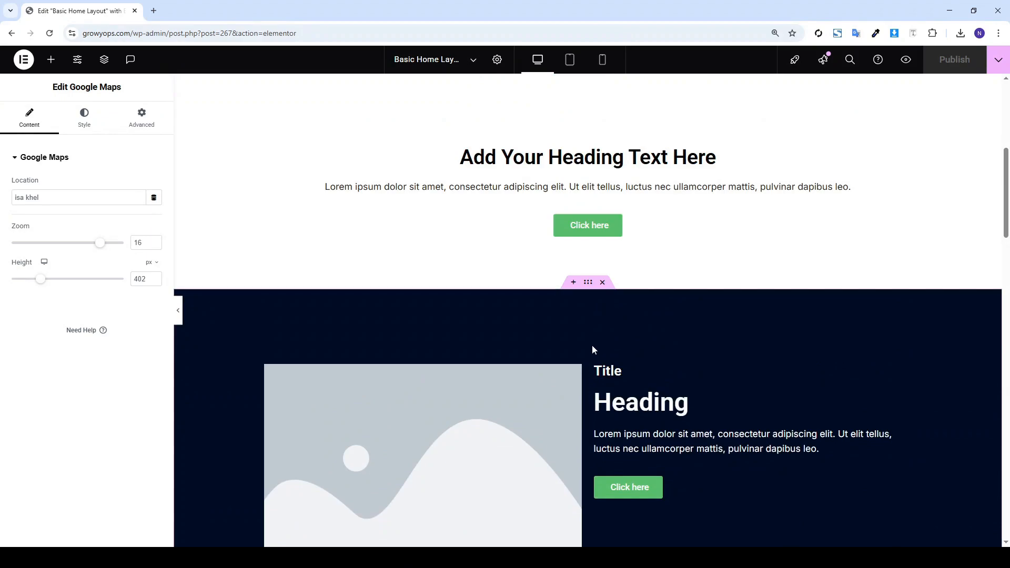
right_click(588, 288)
click(605, 321)
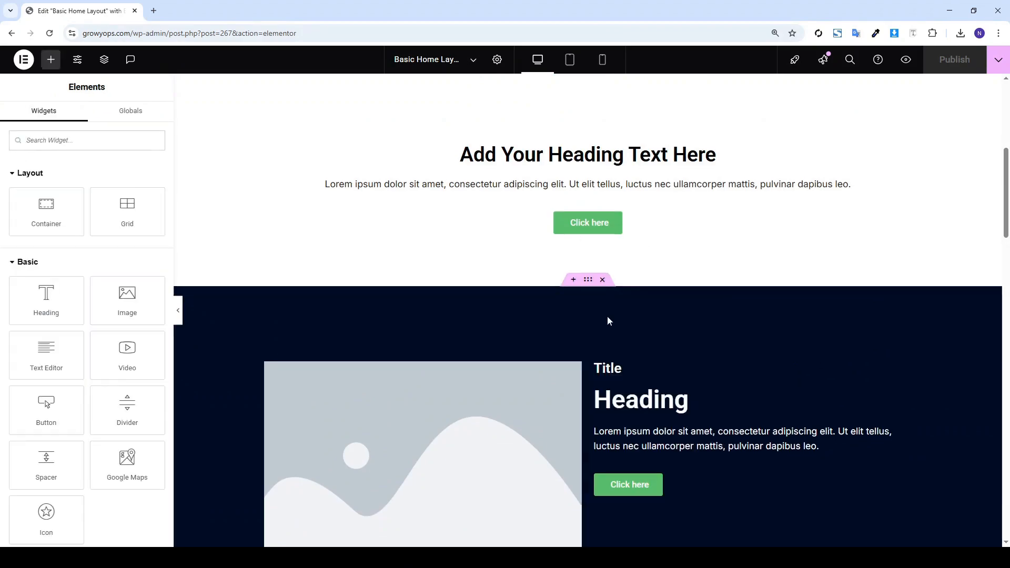
Paste the hero copy below the map and delete its placeholder image
scroll(599, 374, down, 15)
scroll(599, 375, down, 4)
right_click(501, 432)
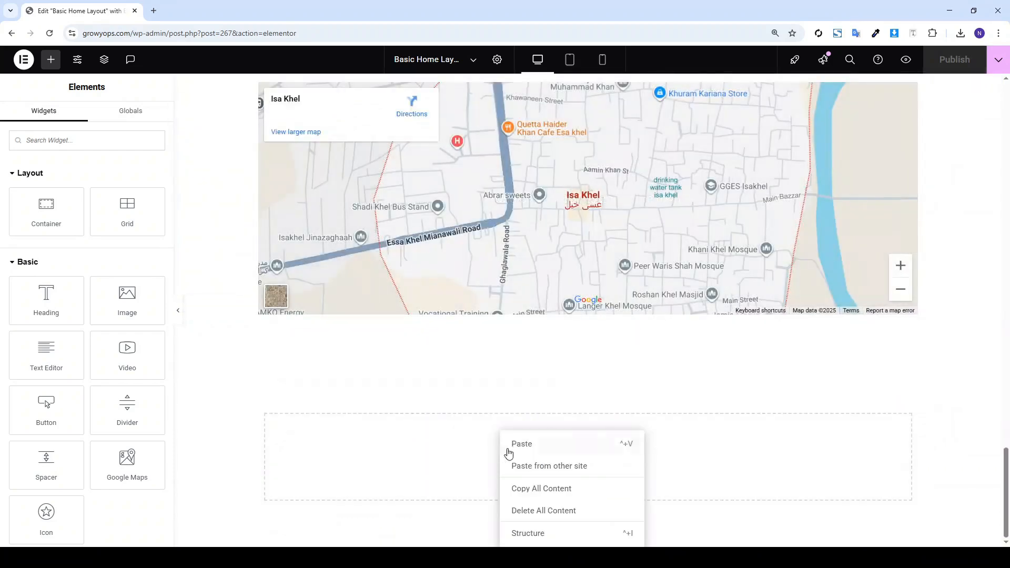
click(526, 444)
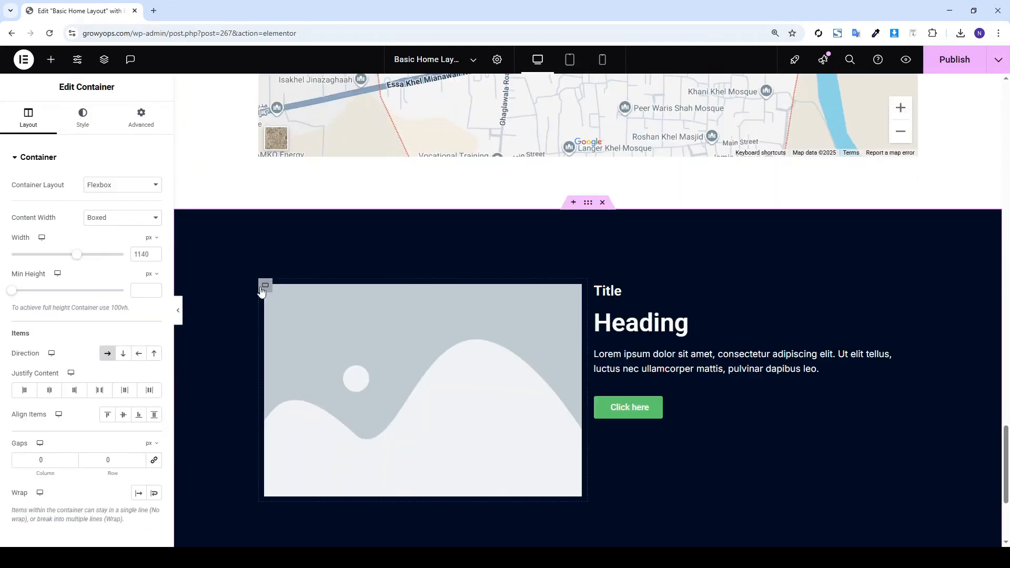
right_click(261, 292)
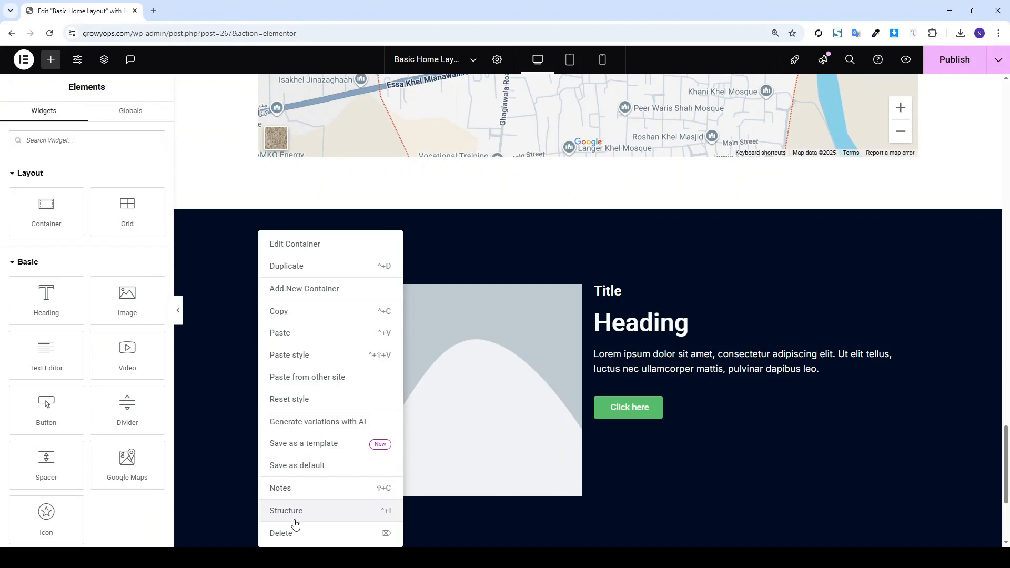
click(310, 532)
Widen the copied section's inner container to 82% and centre its Heading
click(264, 286)
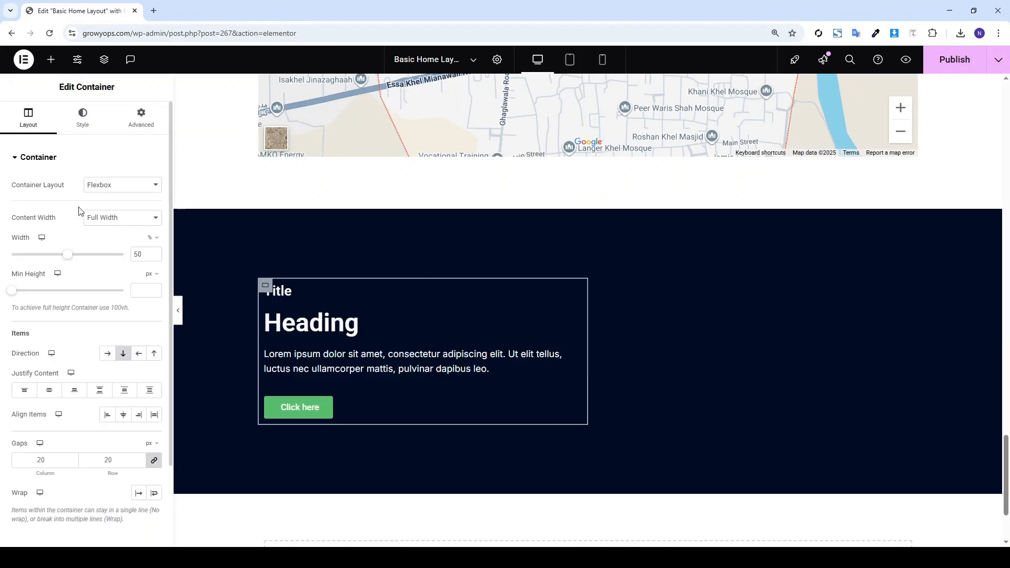
click(105, 255)
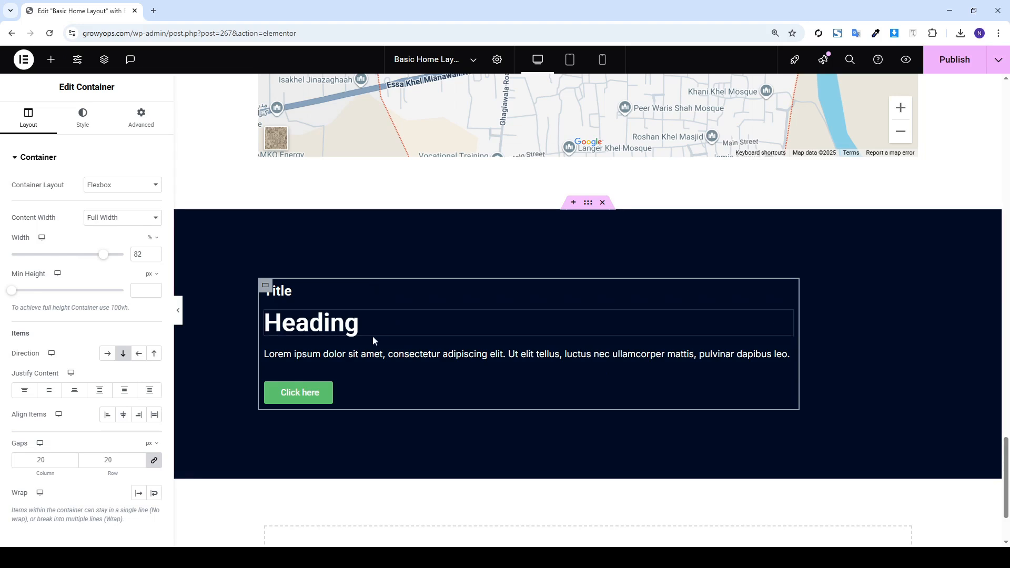
click(305, 330)
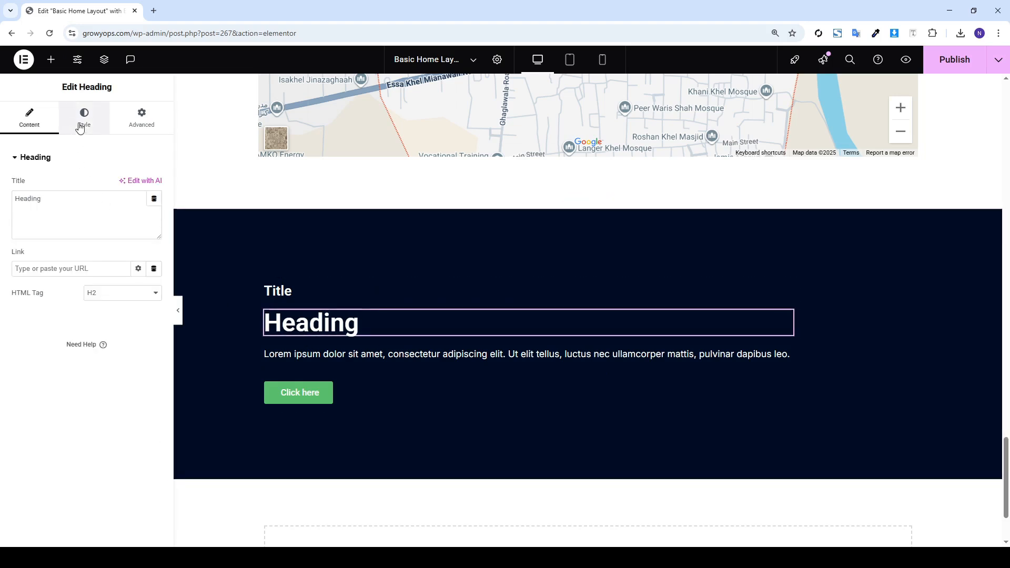
click(82, 120)
click(124, 185)
Centre-align the Title and change its wording to CTA
click(311, 286)
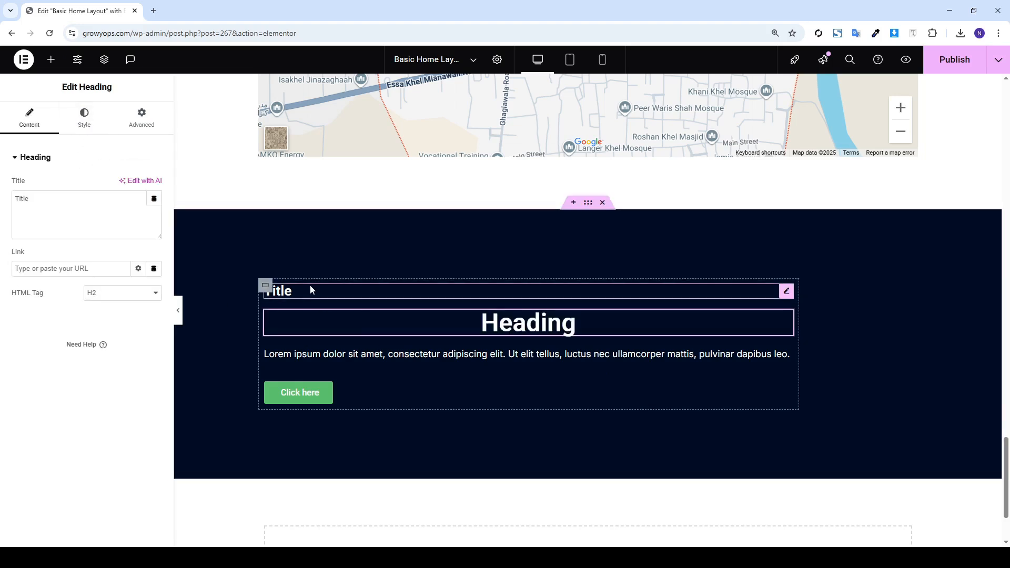
click(96, 128)
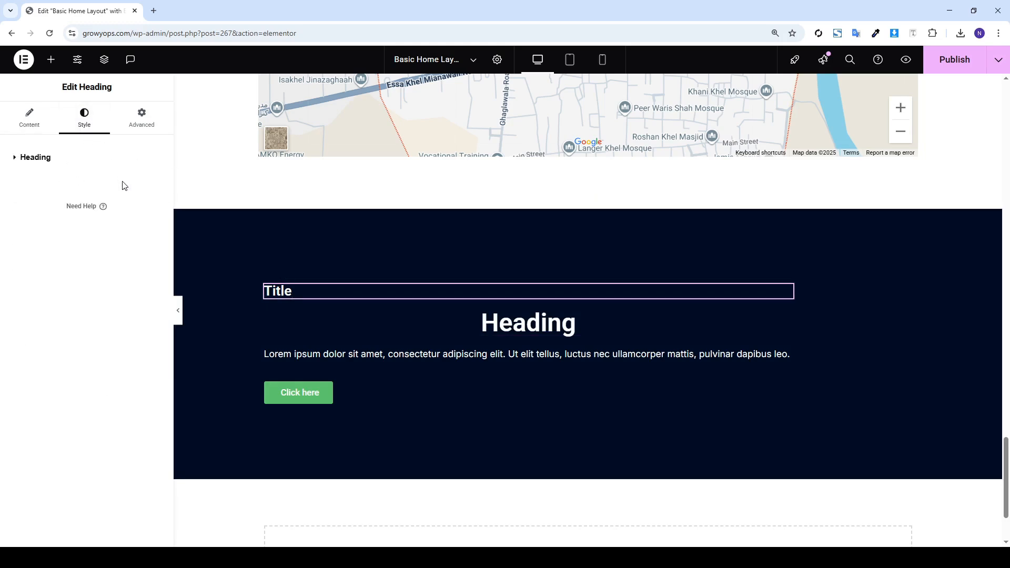
click(107, 166)
click(124, 185)
click(29, 118)
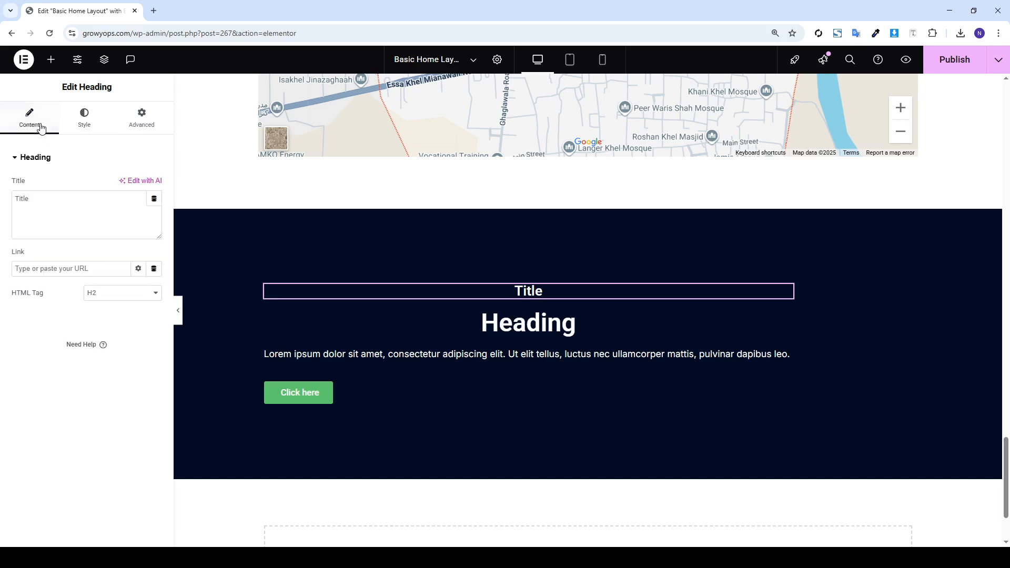
click(60, 200)
Centre the Click here button and Lorem paragraph, then widen the container to 100%
click(365, 395)
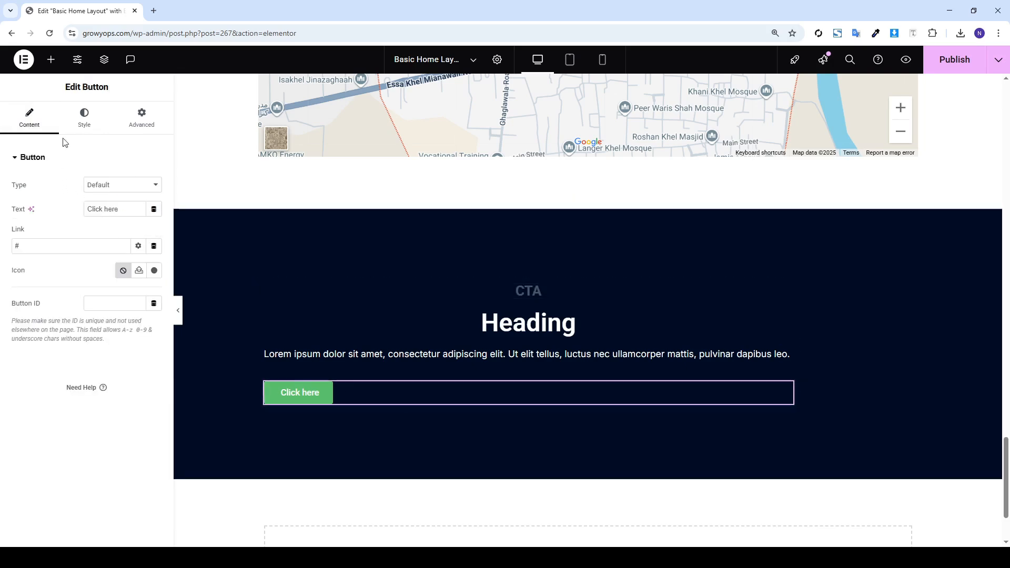
click(84, 119)
click(124, 184)
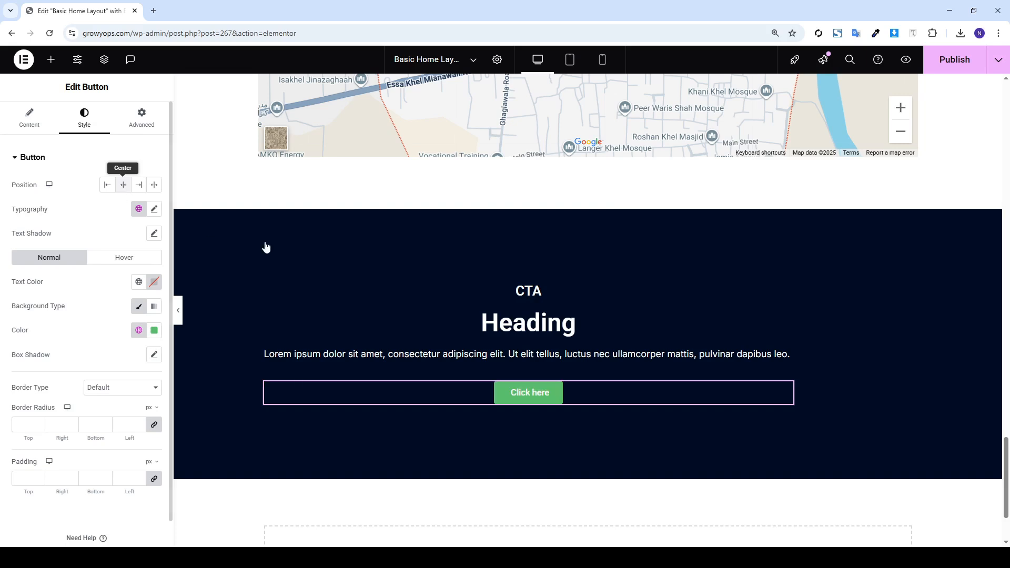
click(402, 359)
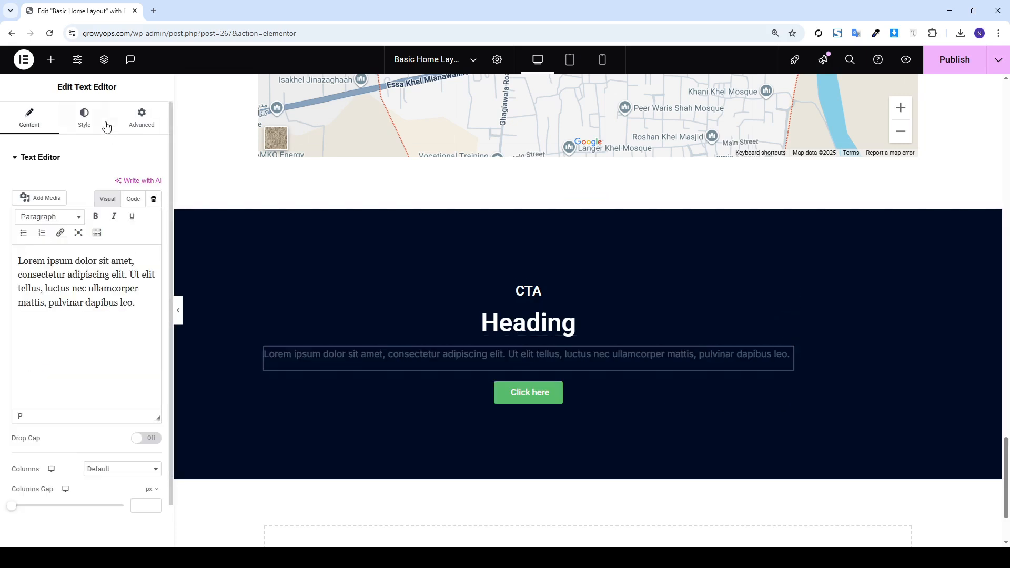
click(101, 124)
click(124, 185)
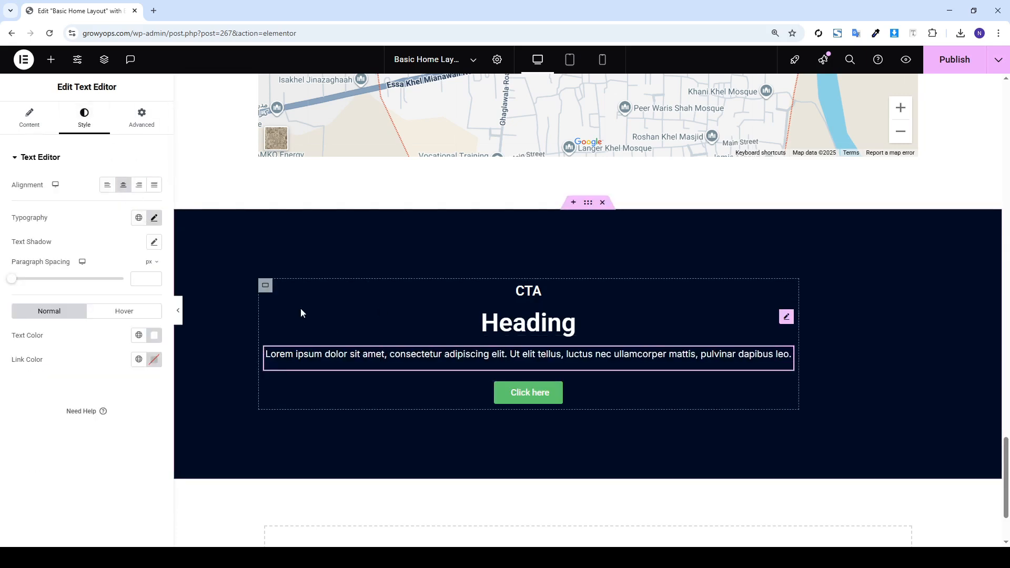
click(266, 289)
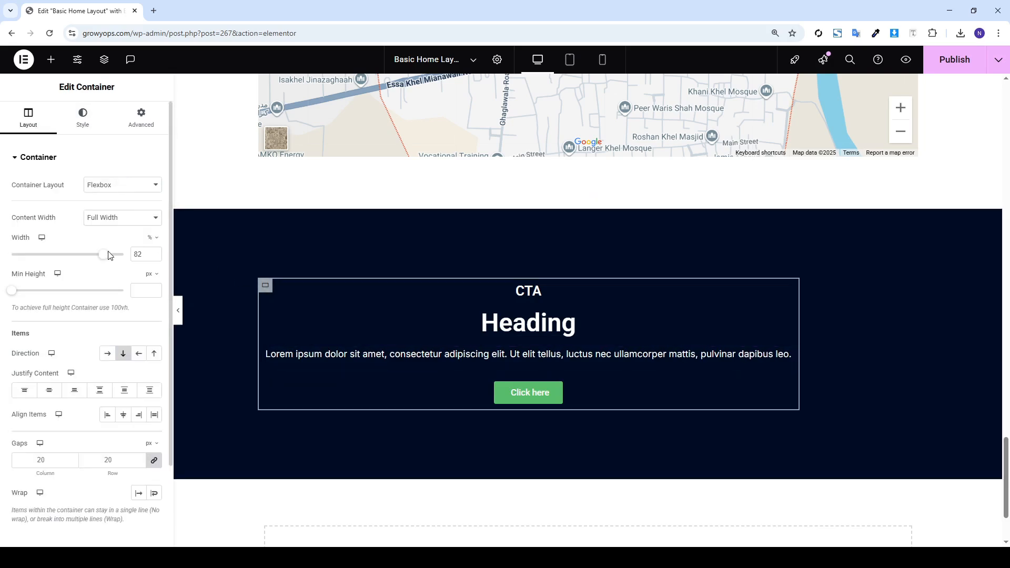
drag(104, 256, 133, 260)
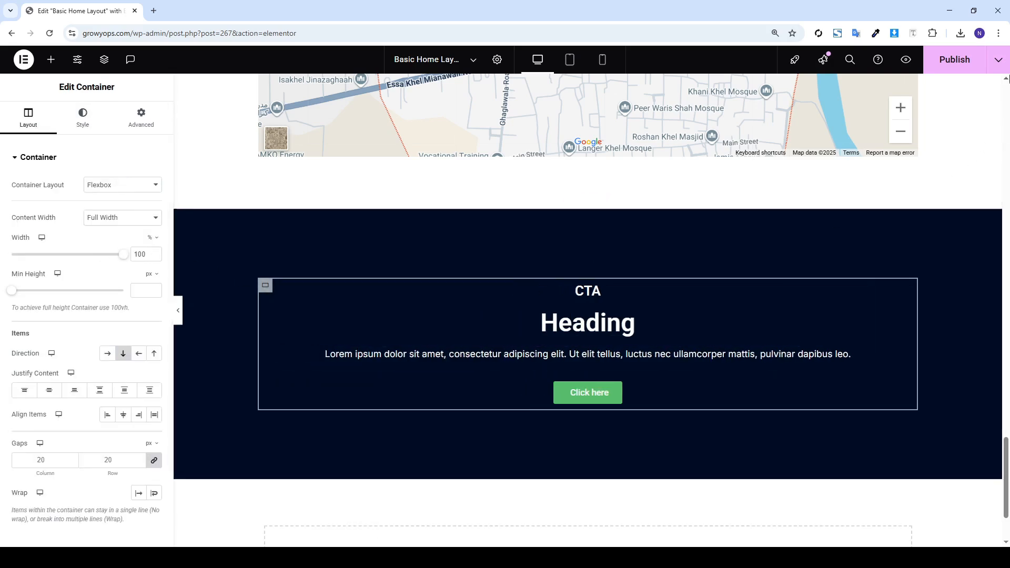
scroll(839, 286, up, 20)
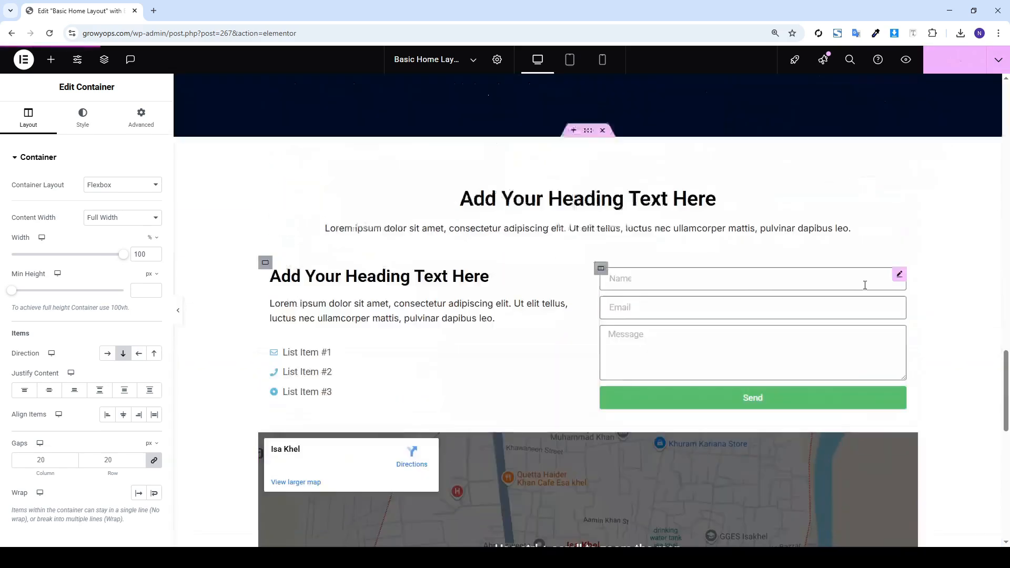
scroll(893, 276, up, 1)
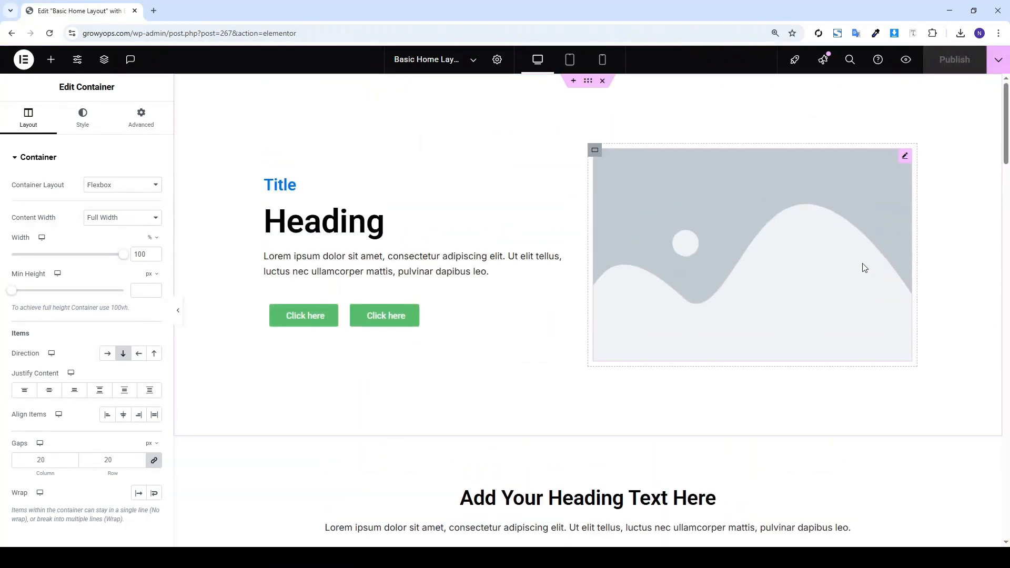
scroll(857, 264, down, 3)
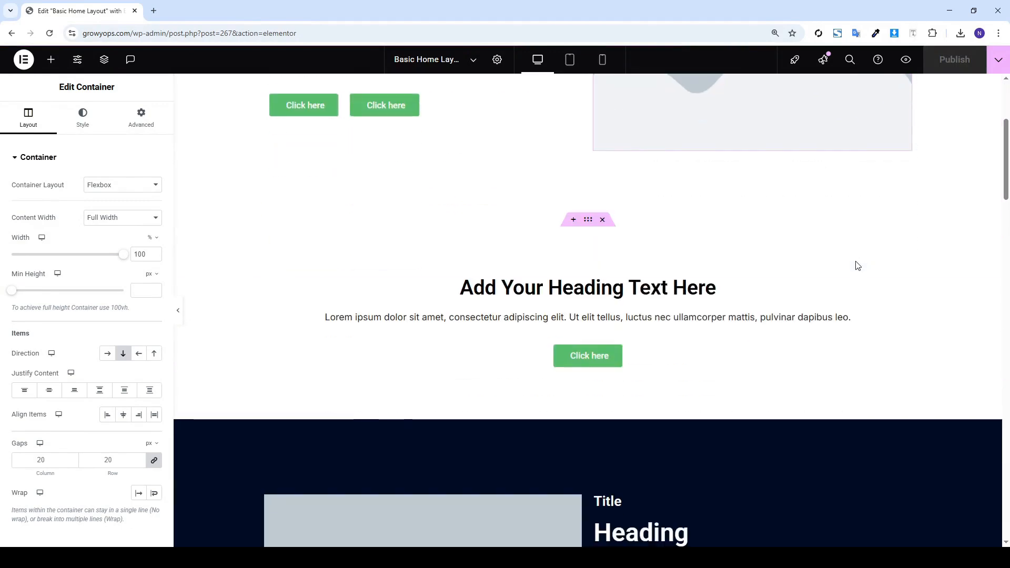
scroll(694, 190, up, 3)
scroll(690, 190, down, 3)
scroll(541, 165, up, 3)
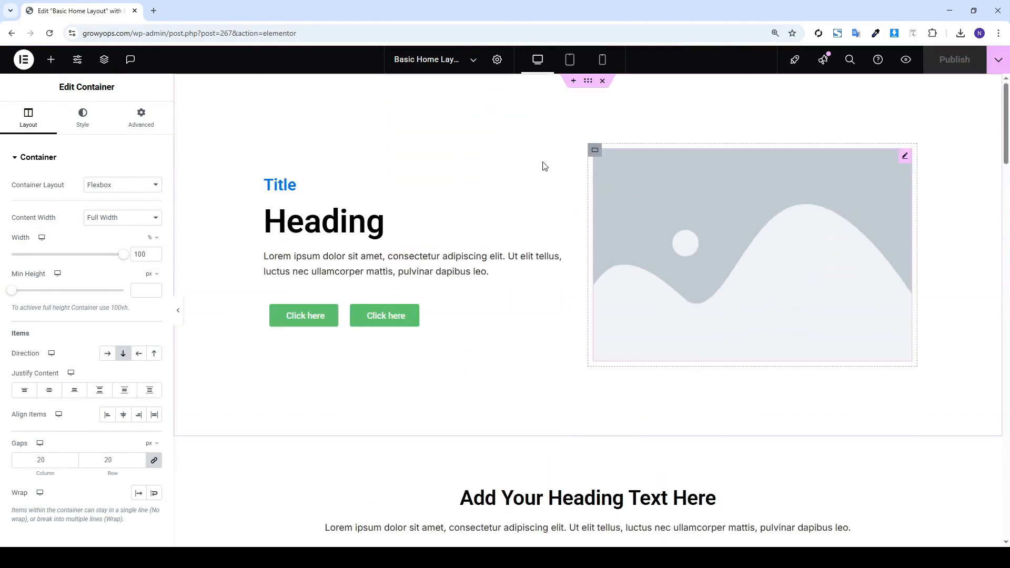
scroll(547, 174, down, 2)
scroll(550, 177, down, 10)
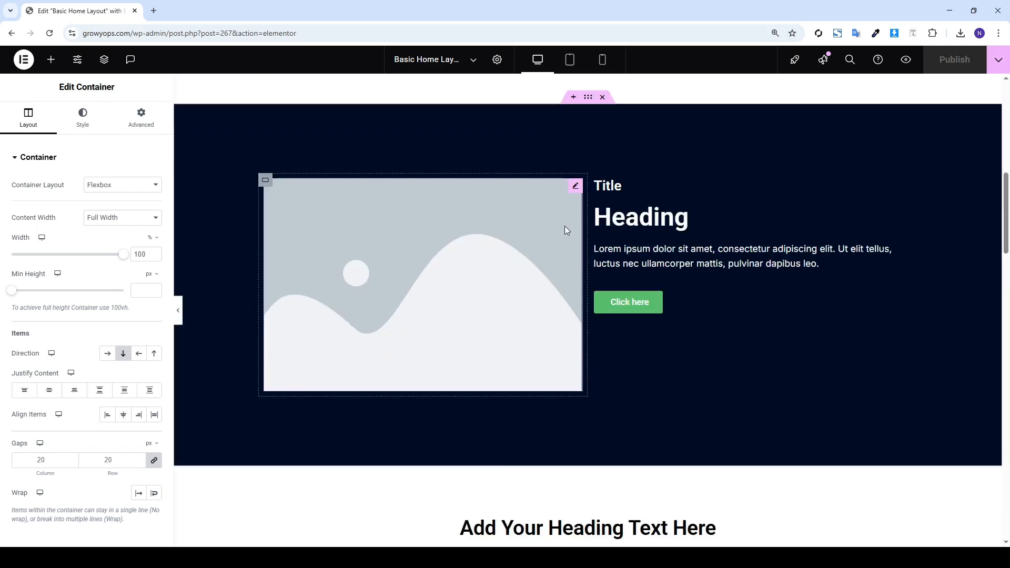
scroll(564, 250, down, 15)
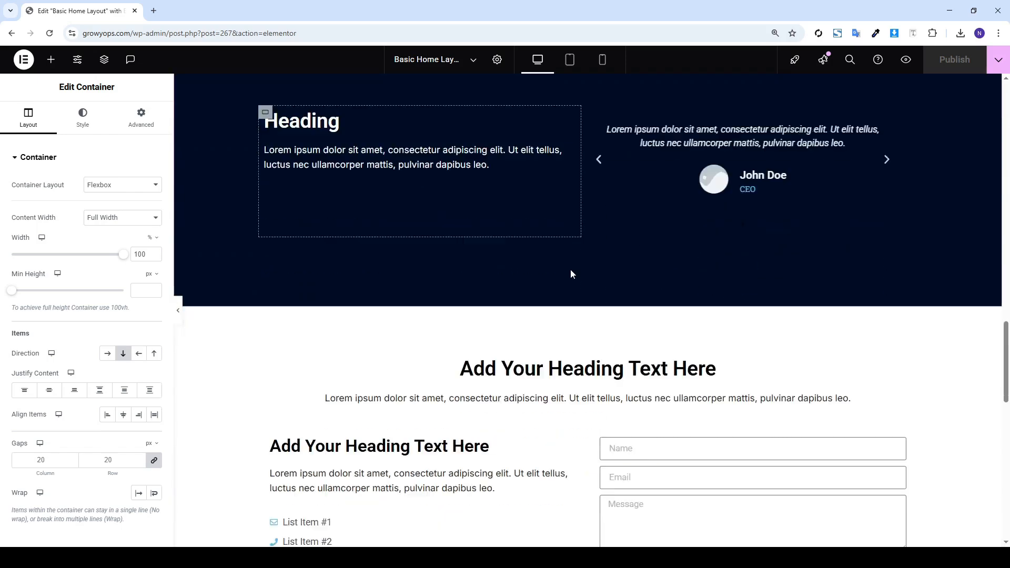
scroll(541, 173, down, 2)
scroll(542, 174, up, 3)
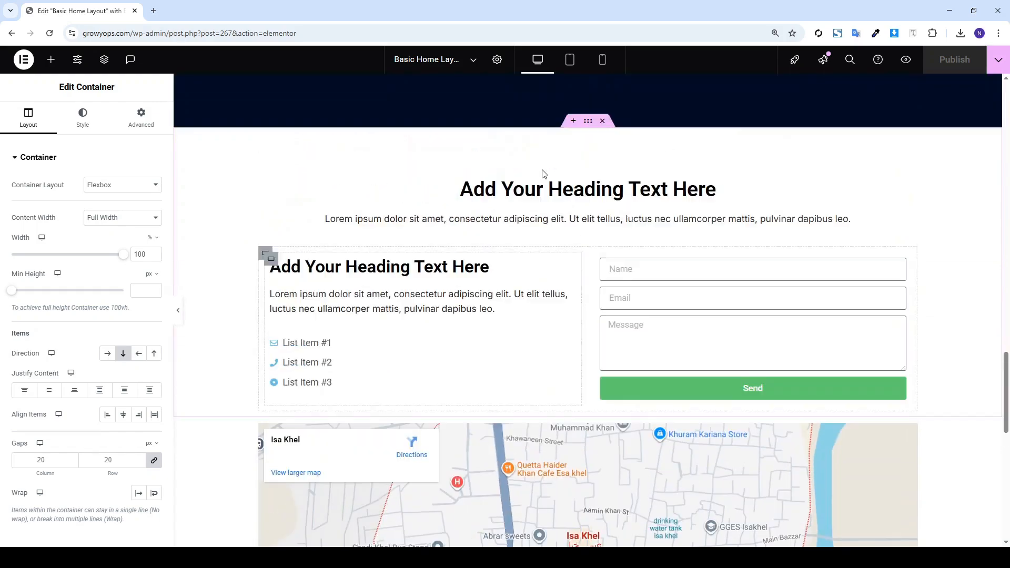
scroll(558, 253, down, 2)
scroll(559, 252, down, 8)
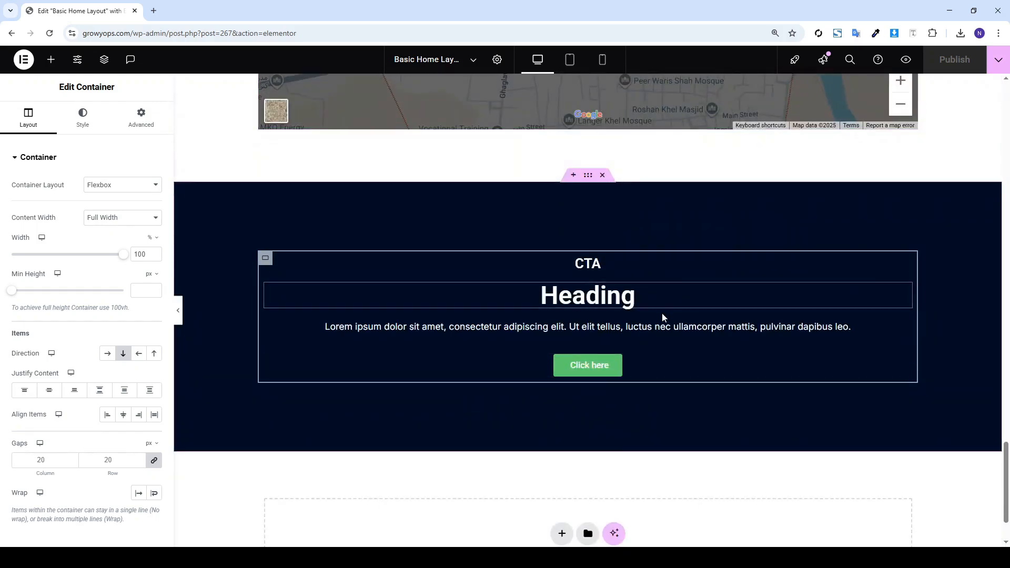
scroll(798, 338, up, 20)
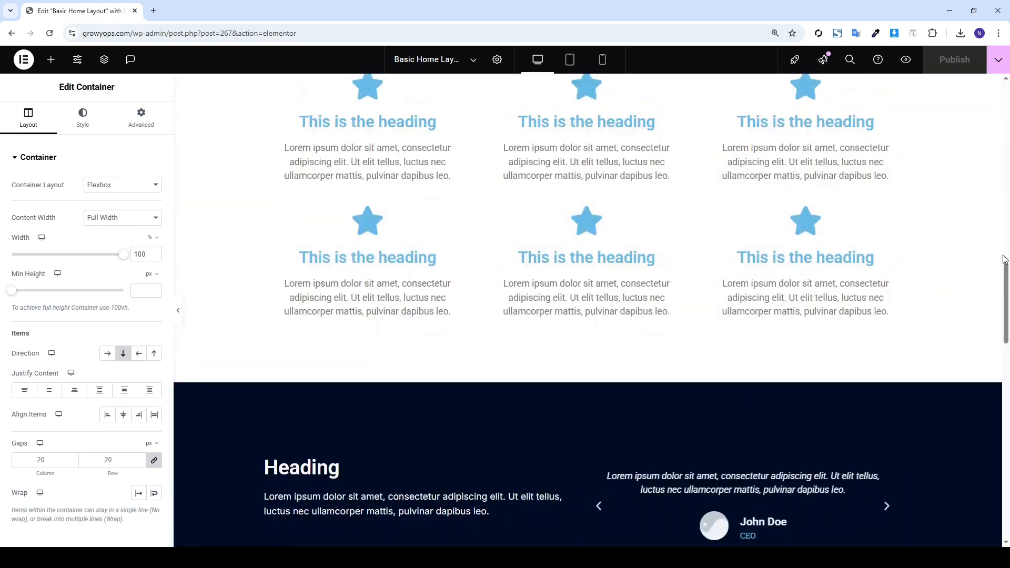
scroll(1006, 265, up, 10)
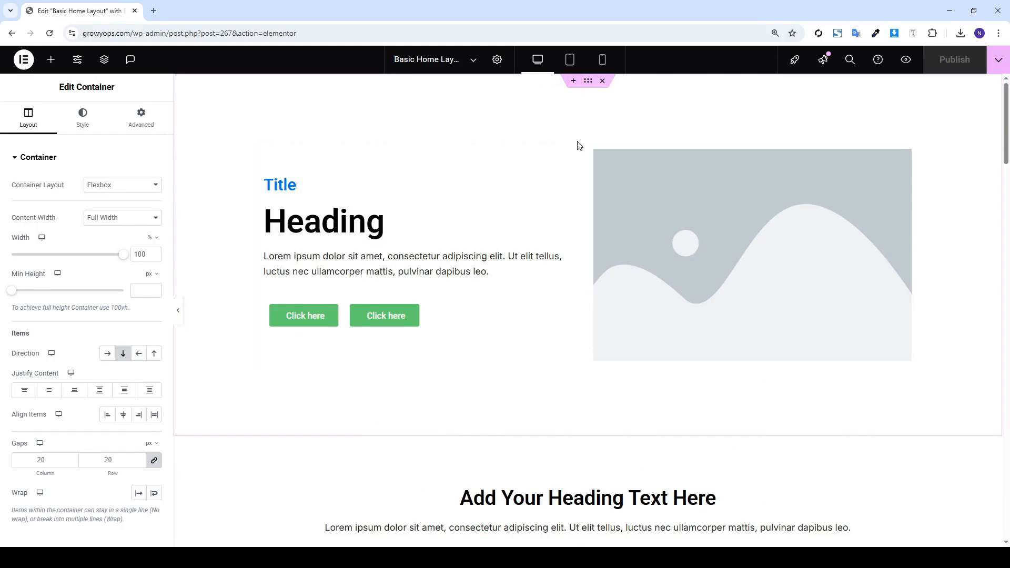
Preview the page in a new tab, scroll through it, and start a FireShot full-page capture
click(906, 59)
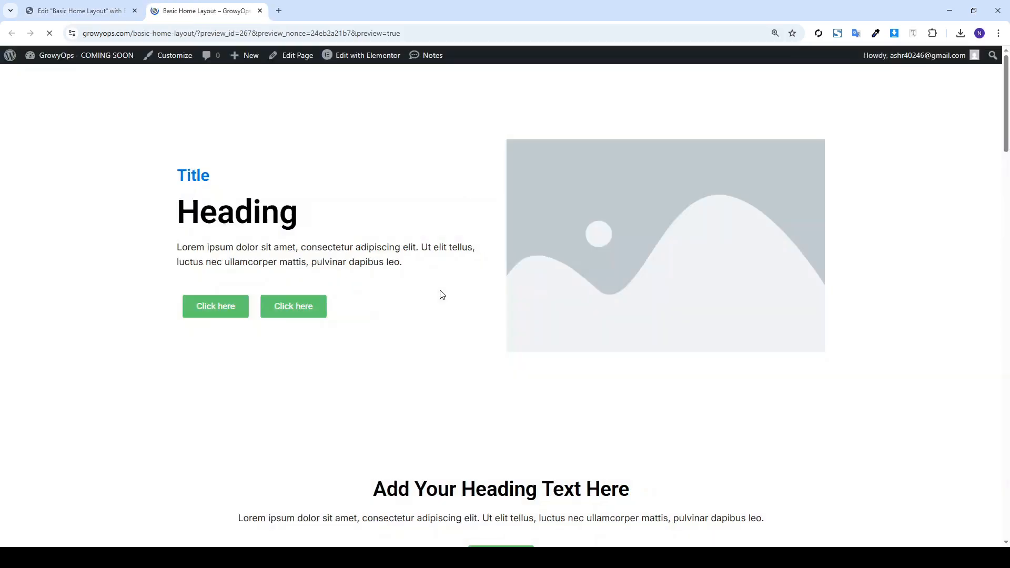
scroll(521, 311, down, 15)
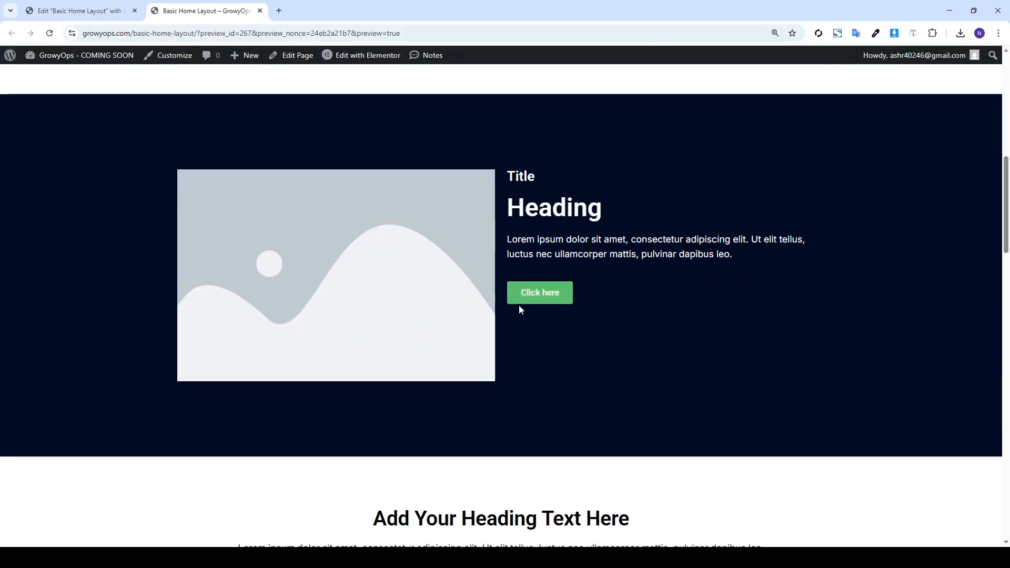
scroll(519, 309, down, 20)
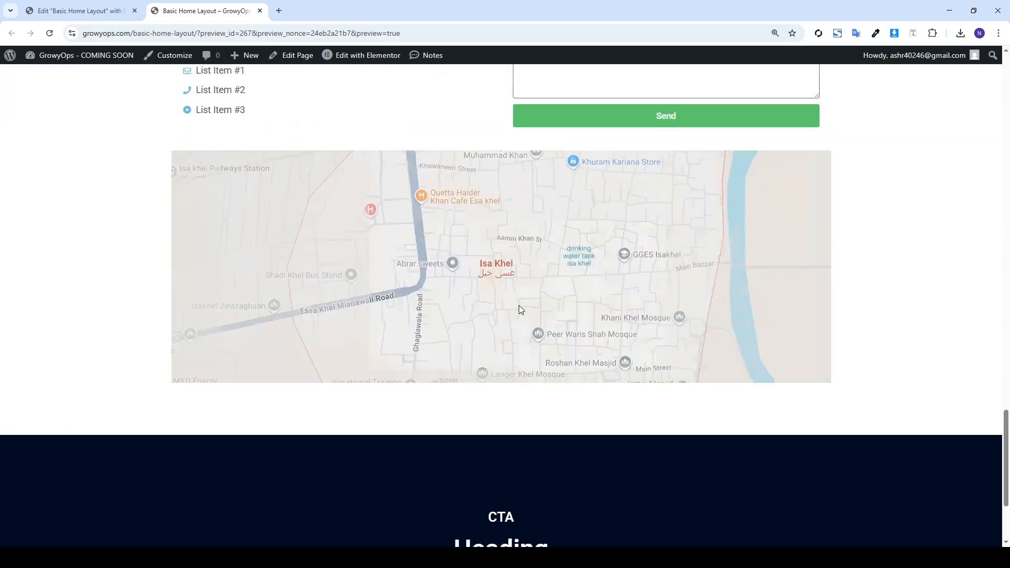
scroll(519, 307, down, 3)
scroll(531, 300, up, 17)
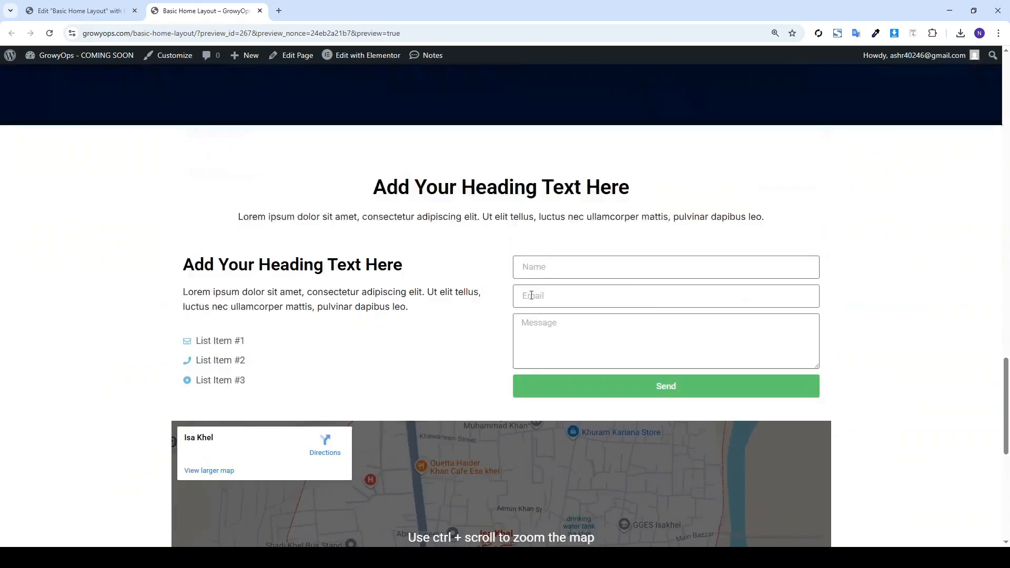
scroll(542, 291, up, 10)
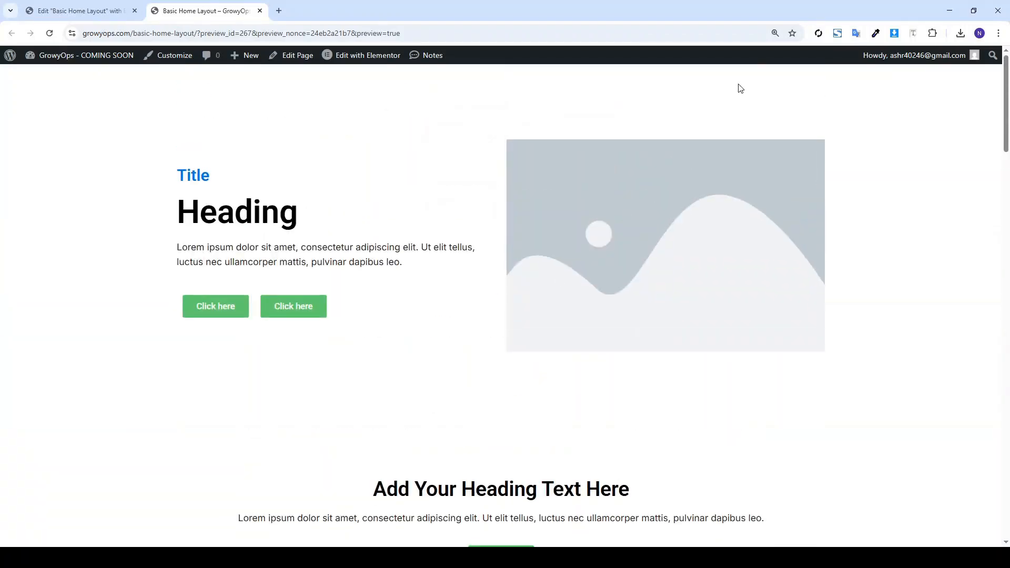
click(837, 33)
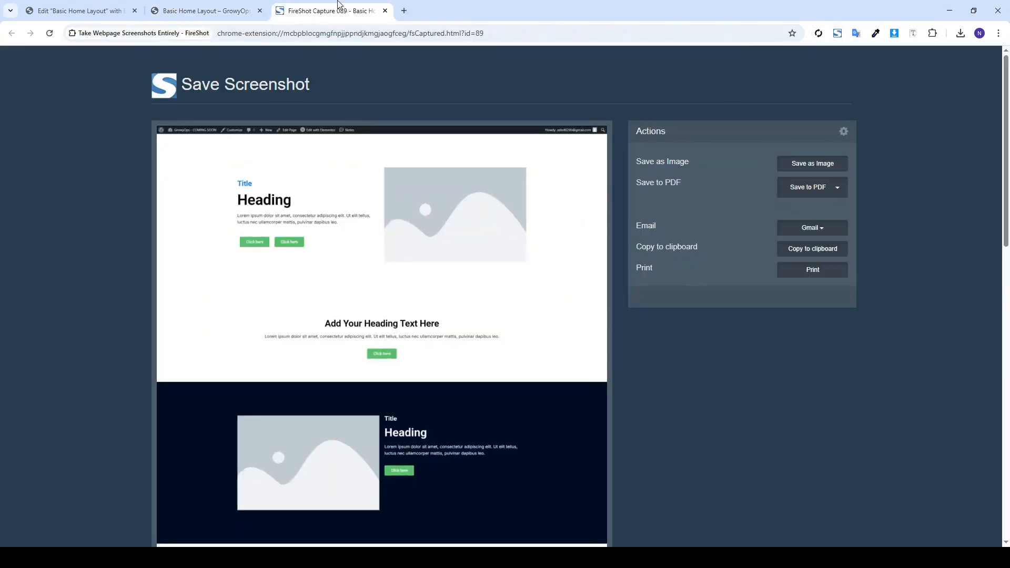
Open a new browser tab beside the FireShot capture
click(404, 11)
Go to chatgpt.com and attach the page's FireShot screenshot to the chat
text(c)
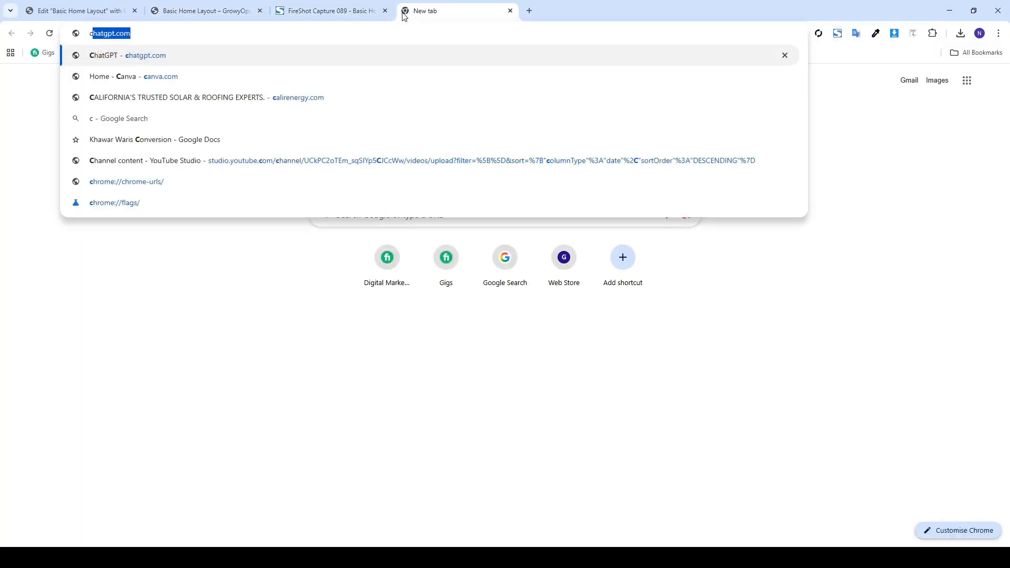
text(h)
key(Return)
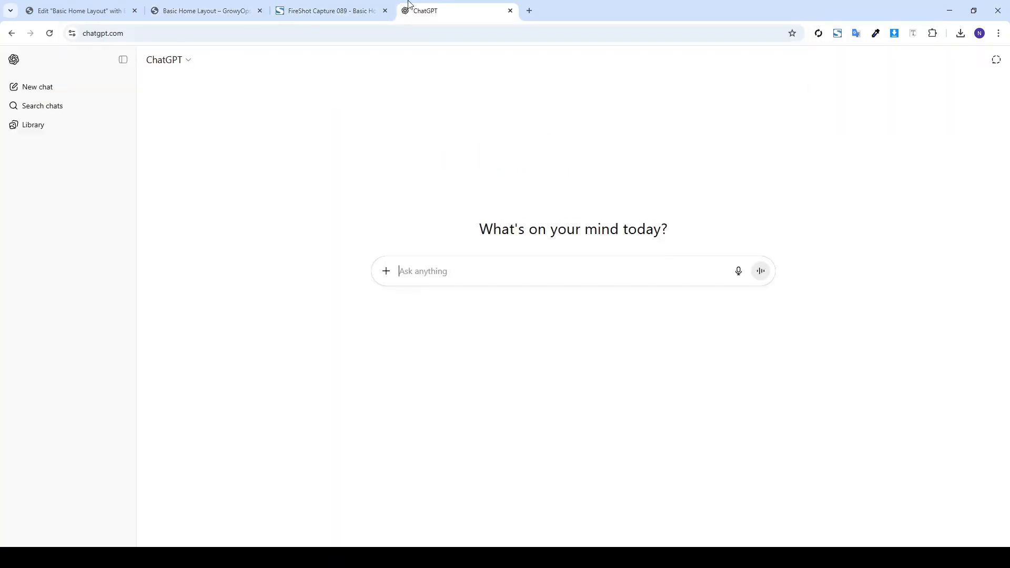
click(368, 10)
drag(391, 190, 458, 226)
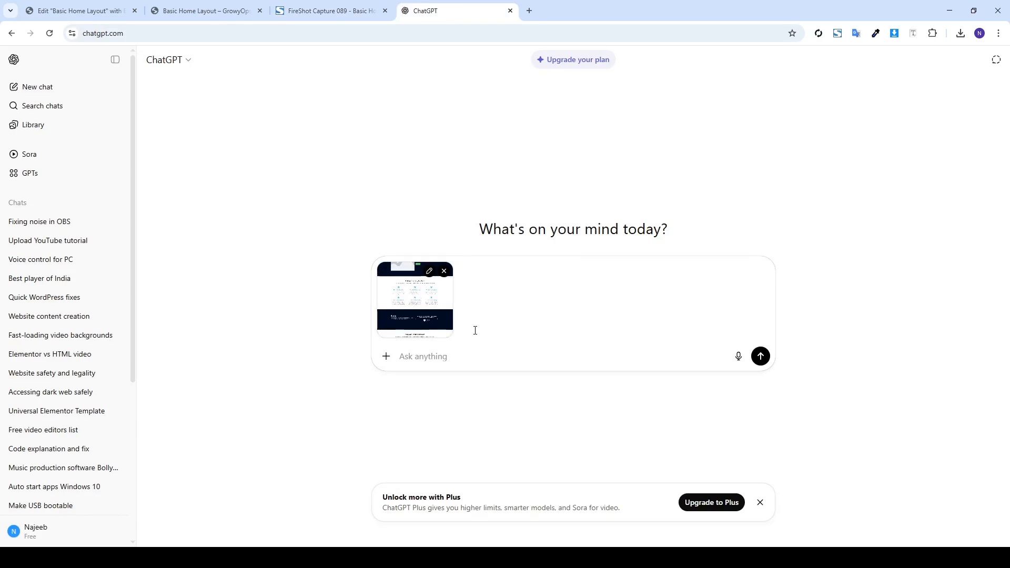
Ask ChatGPT for content to replace the dummy text, then copy its title 'Welcome to GrowOpps Solutions'
text(i have this structure and layout, i wnat you tp provide me the best fitting cont)
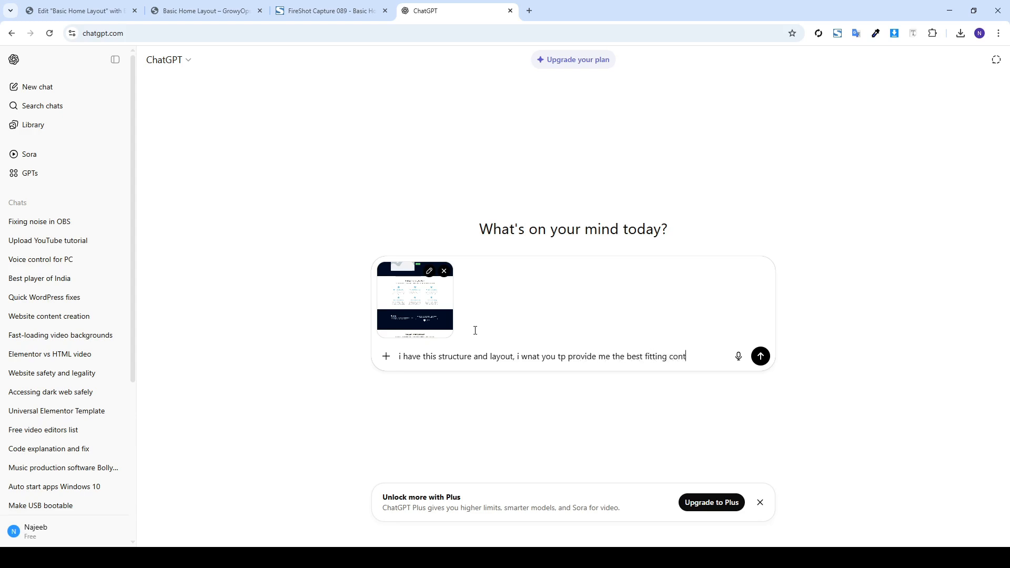
text(is page)
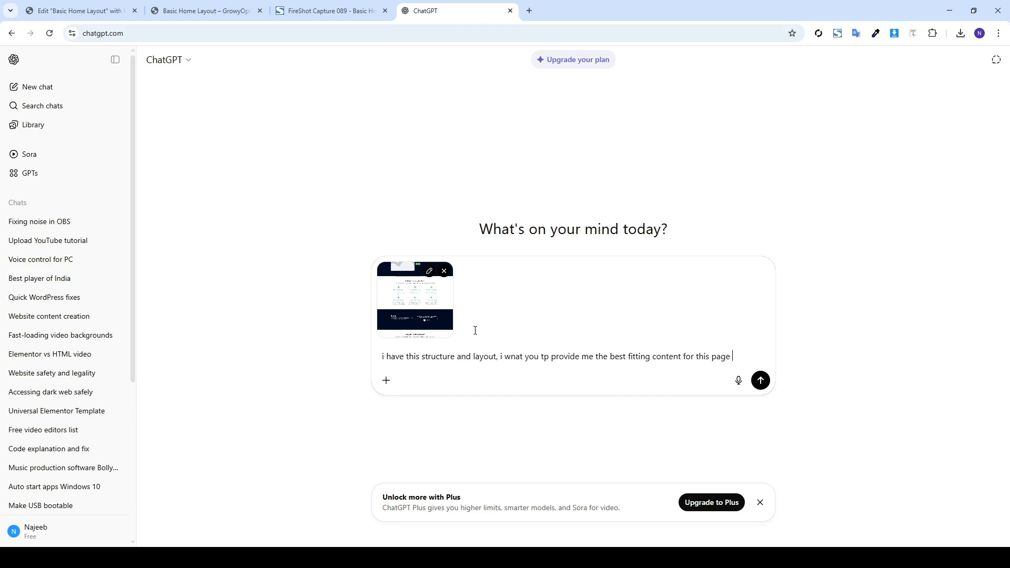
text(rep)
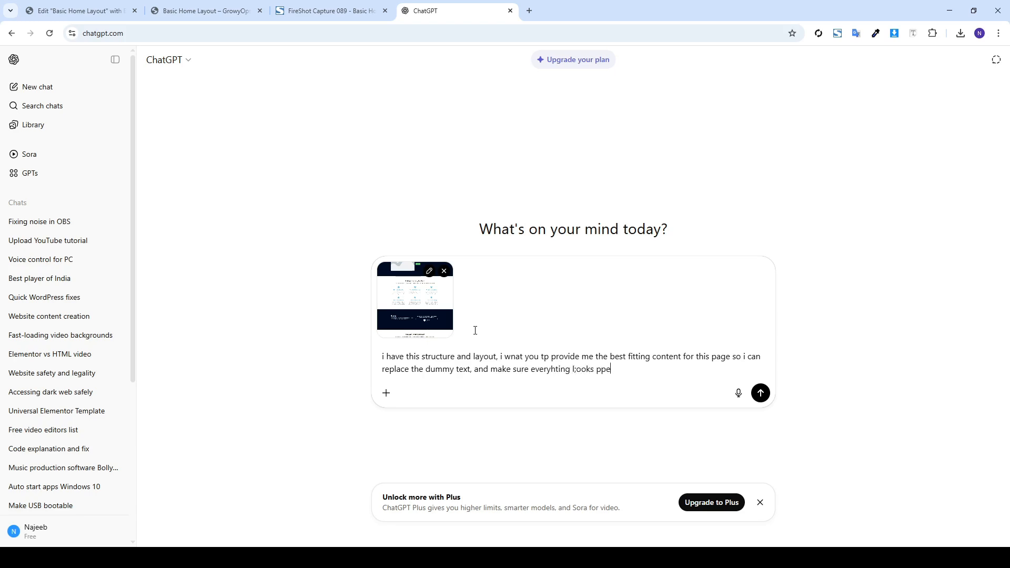
key(Return)
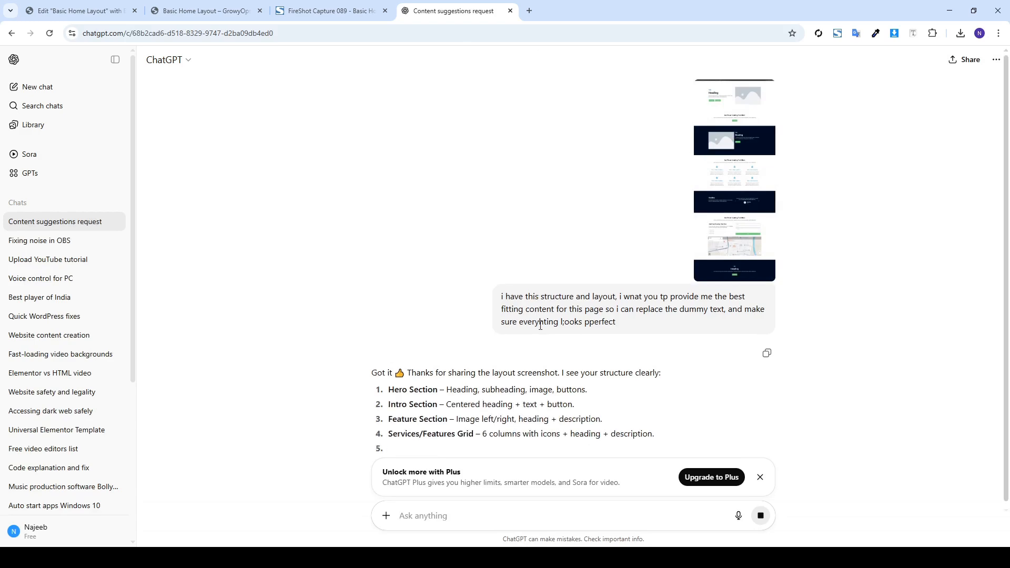
scroll(514, 346, down, 2)
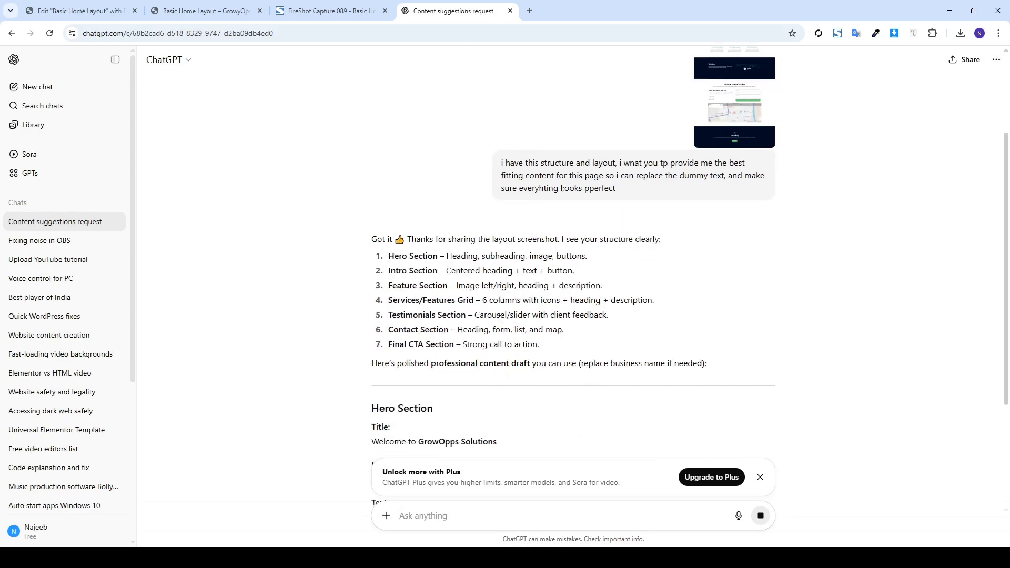
scroll(500, 321, down, 5)
drag(497, 232, 371, 232)
key(ctrl+c)
Replace the hero Title text with 'Welcome to GrowOpps Solutions'
click(226, 6)
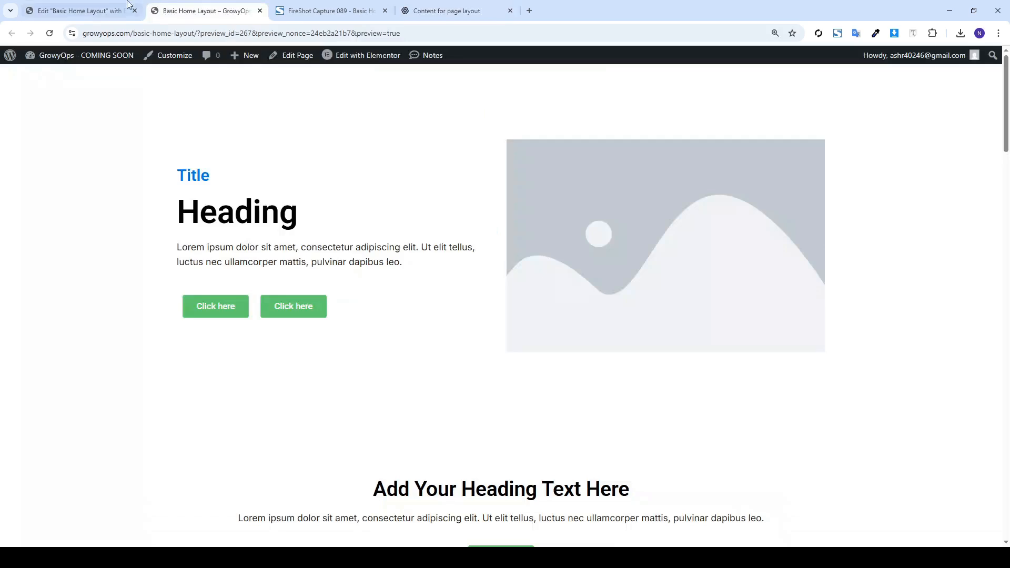
click(115, 6)
drag(423, 4, 205, 6)
click(79, 10)
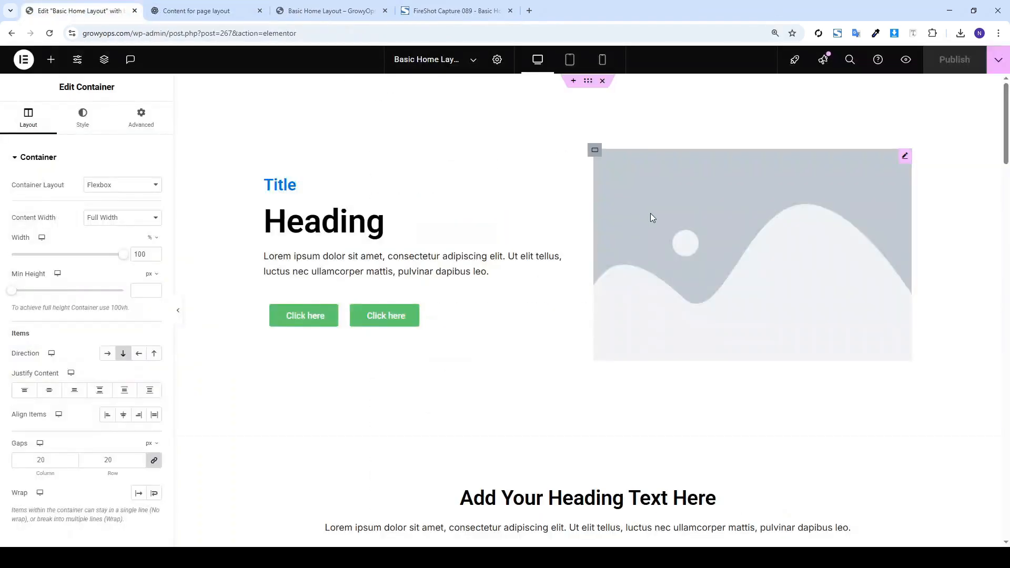
click(351, 191)
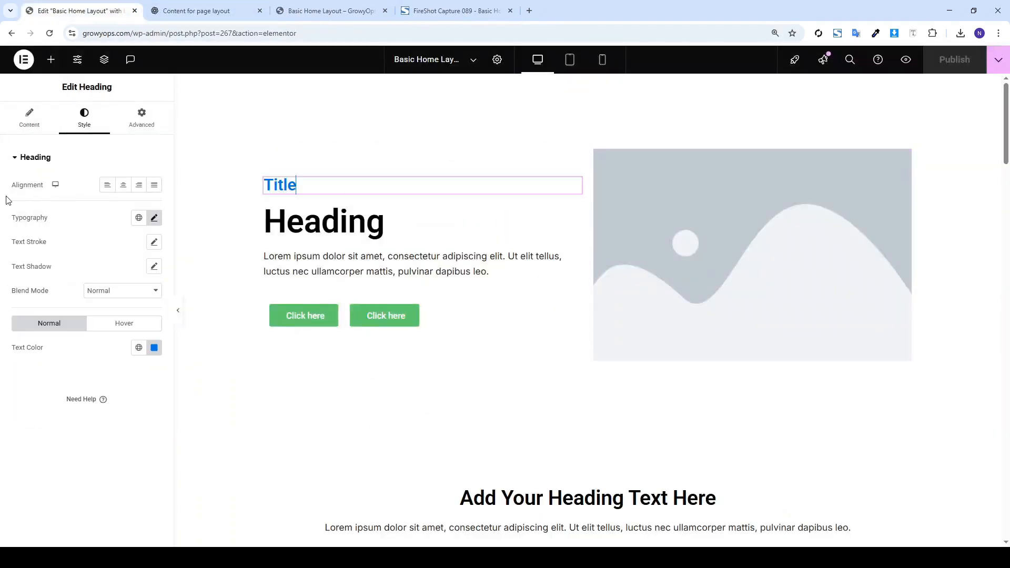
click(32, 120)
click(38, 202)
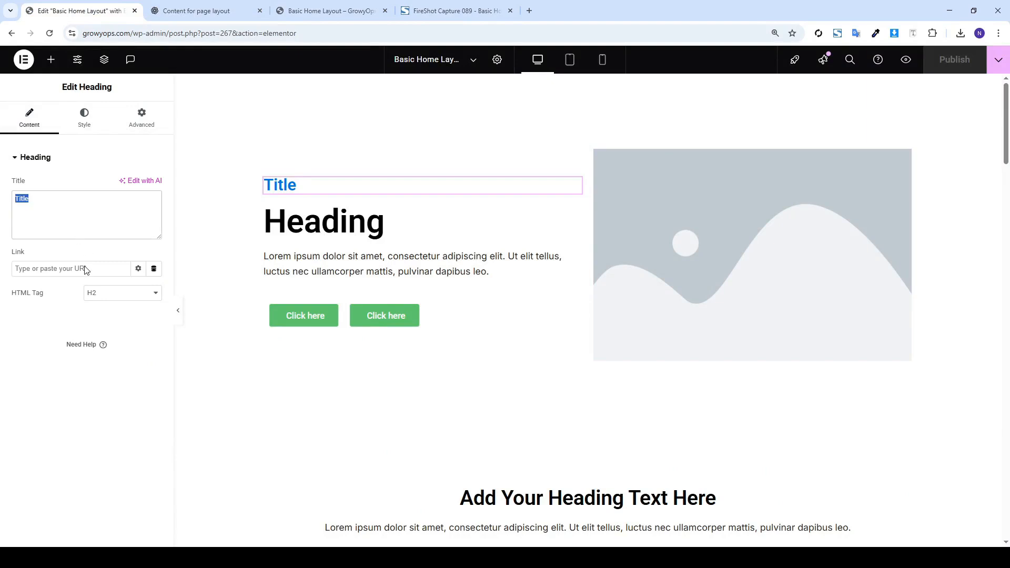
key(ctrl+v)
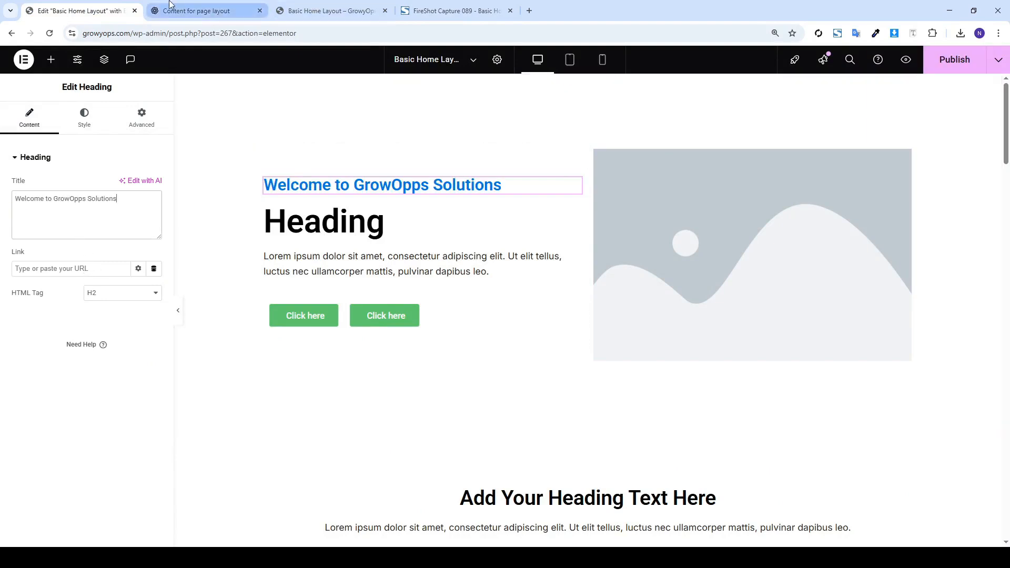
Set the title's typography to 24 px, weight 400, then check the preview
click(85, 116)
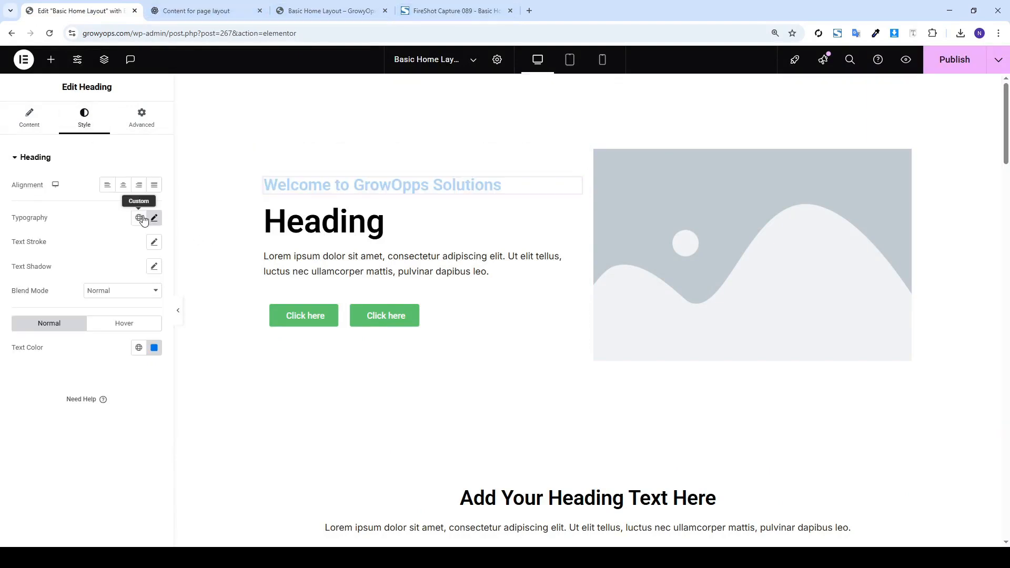
click(154, 217)
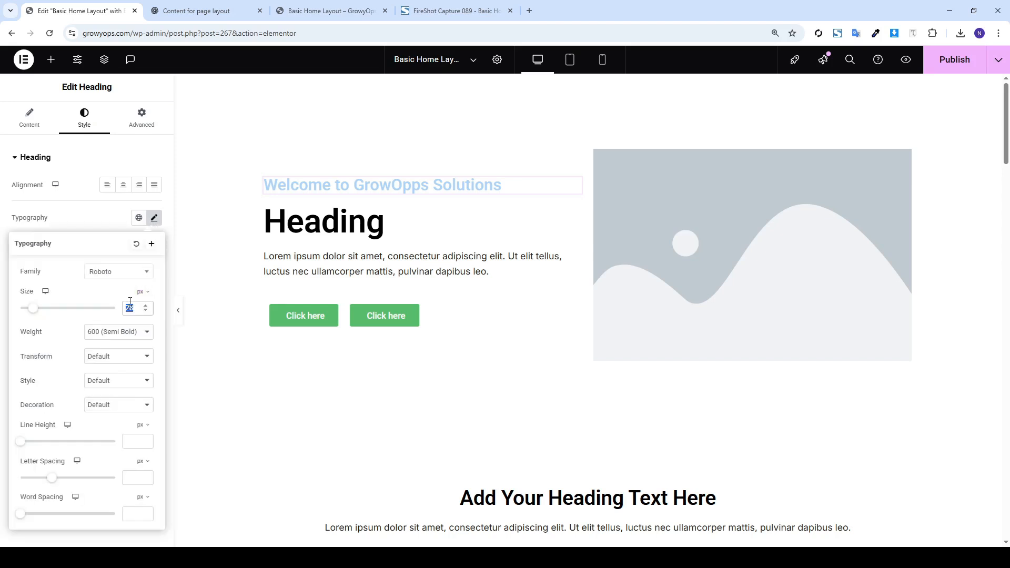
text(24)
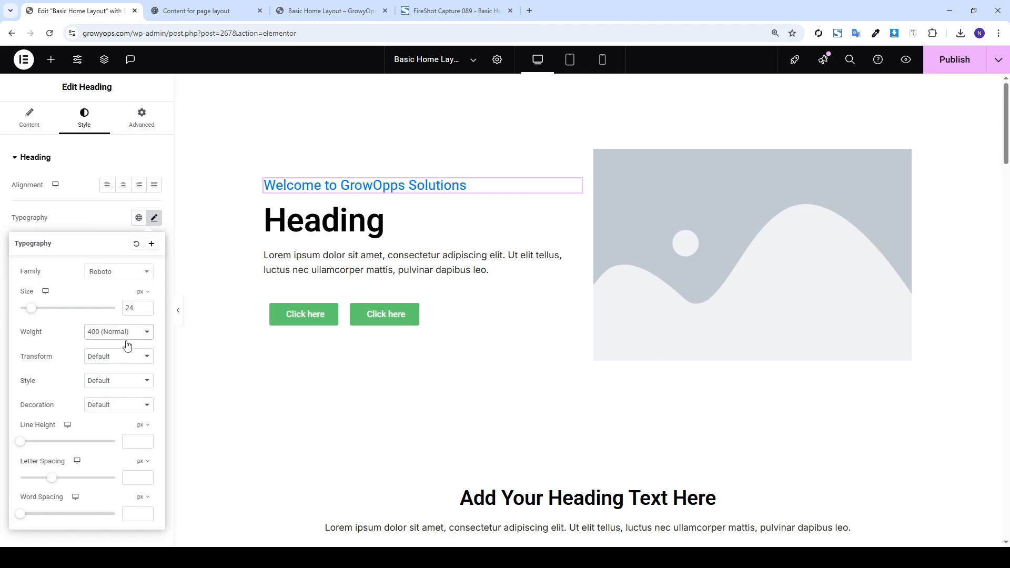
click(91, 230)
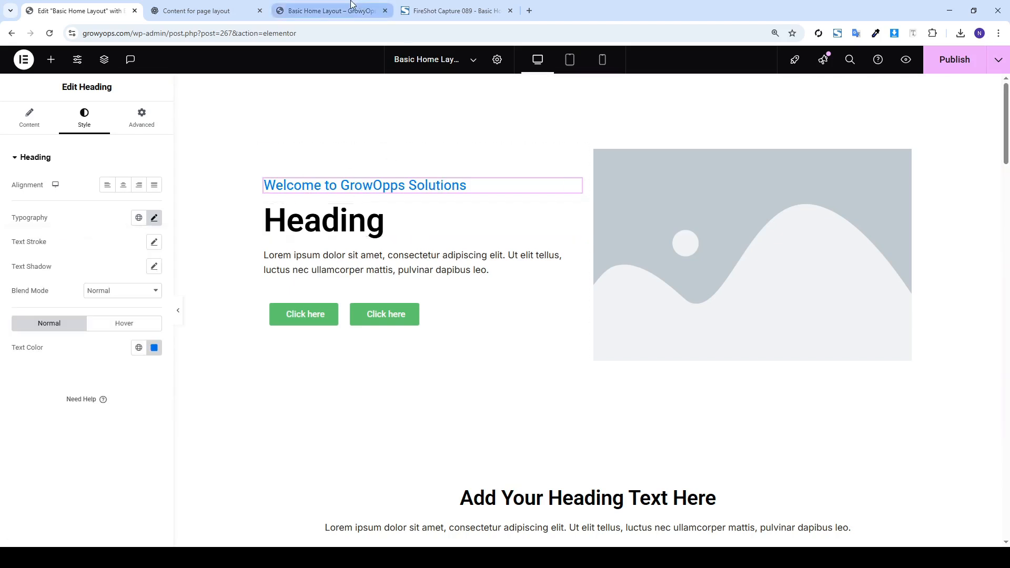
click(327, 11)
click(196, 10)
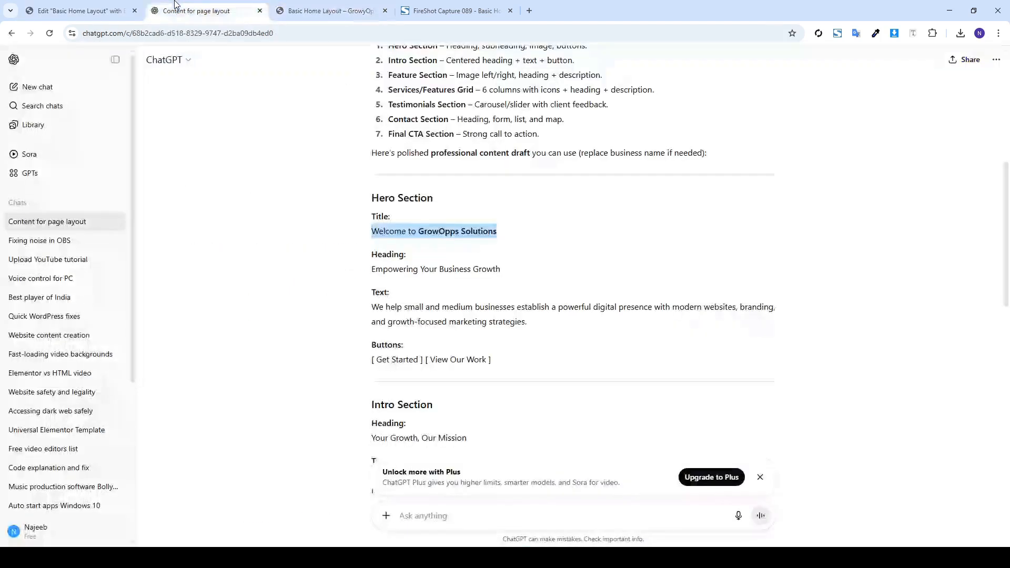
Paste 'Empowering Your Business Growth' from ChatGPT as the main heading text
triple_click(432, 269)
key(ctrl+c)
click(79, 10)
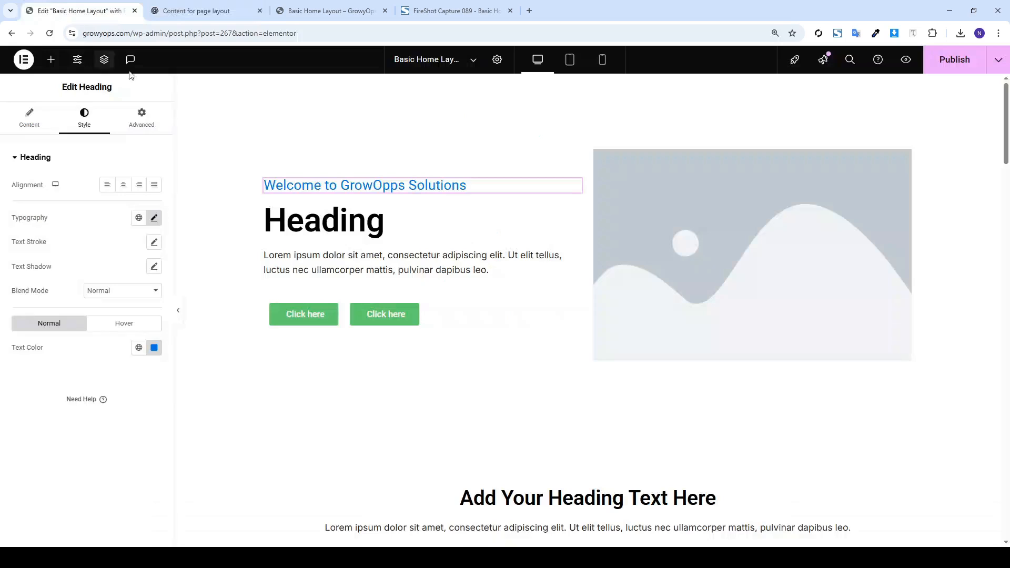
click(337, 224)
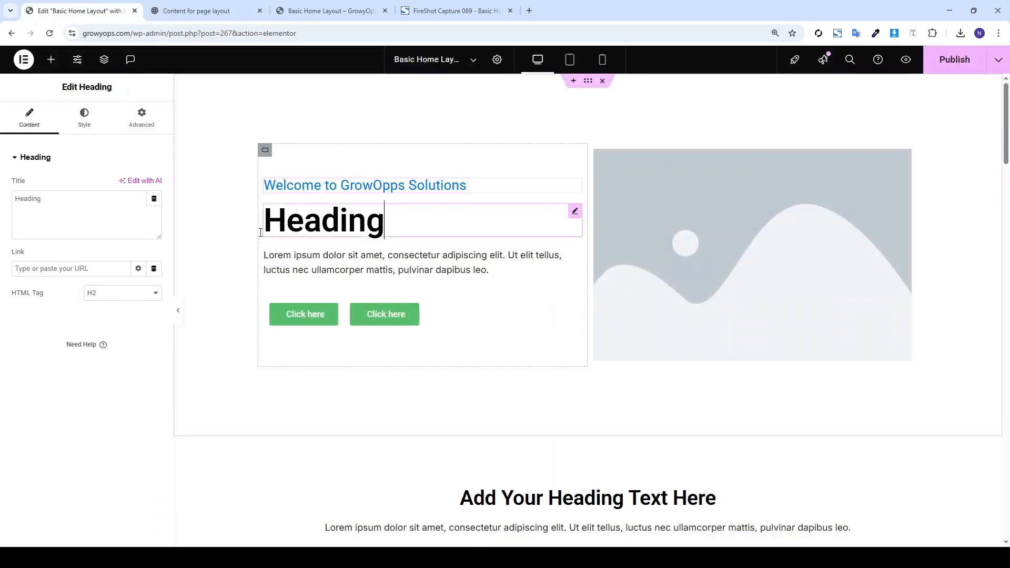
triple_click(52, 209)
key(ctrl+v)
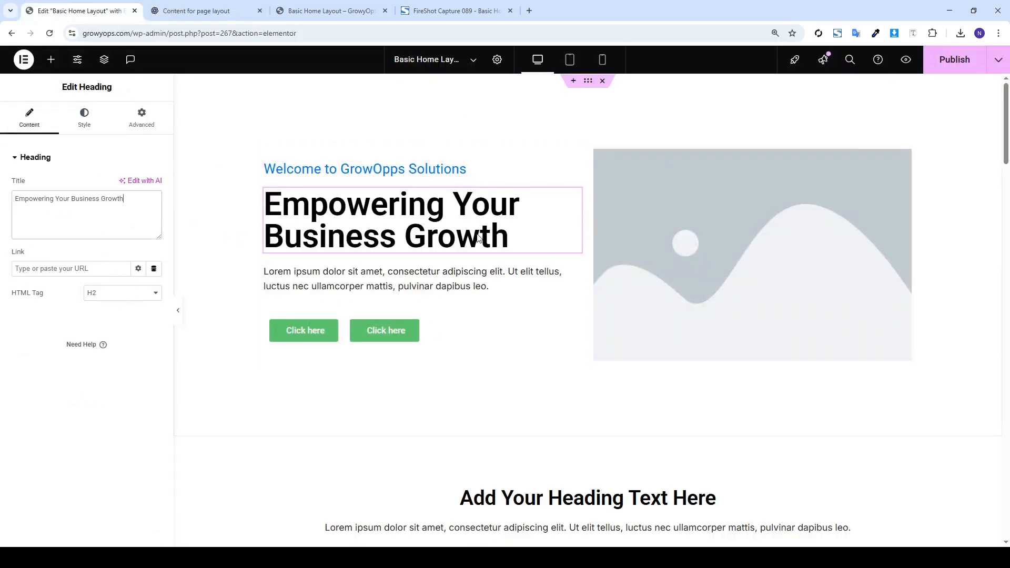
Make the heading uppercase in the Inter font family
click(84, 118)
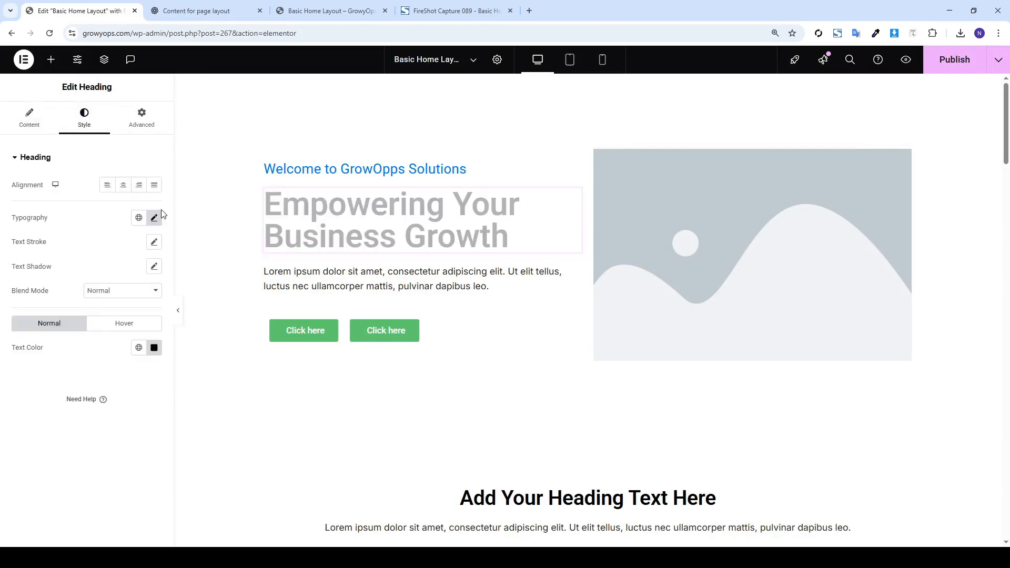
click(154, 217)
click(106, 349)
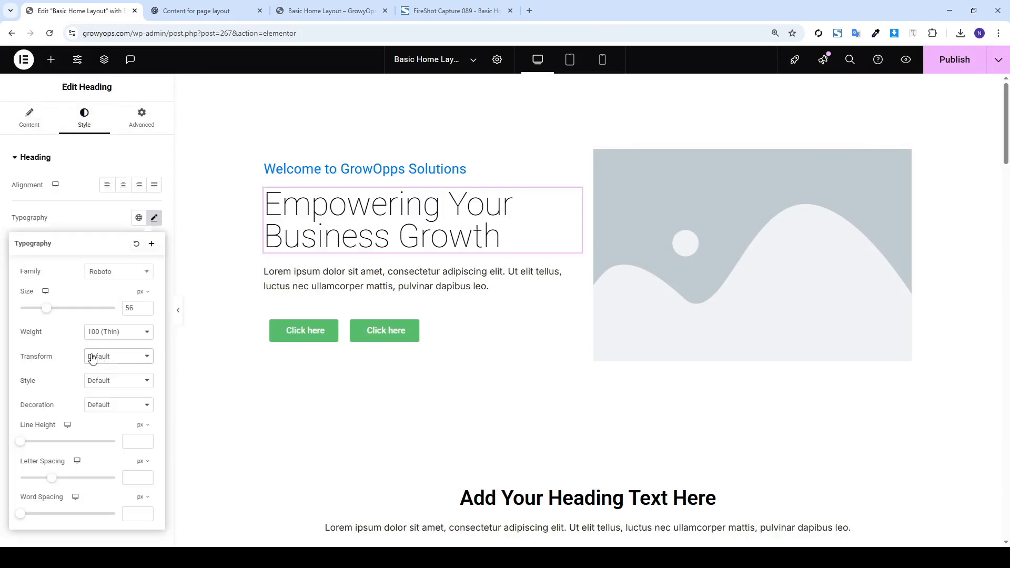
key(ctrl+z)
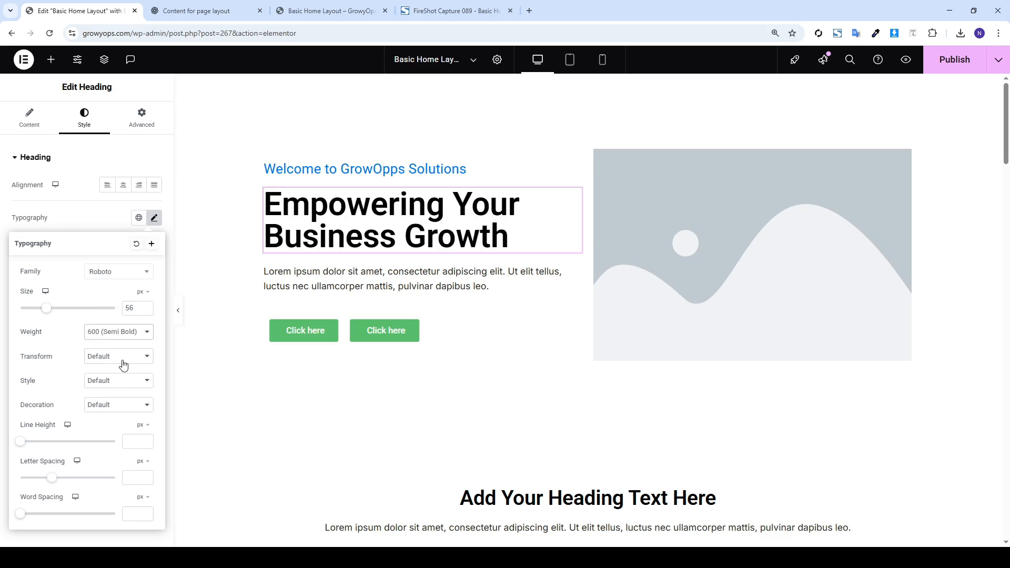
click(110, 383)
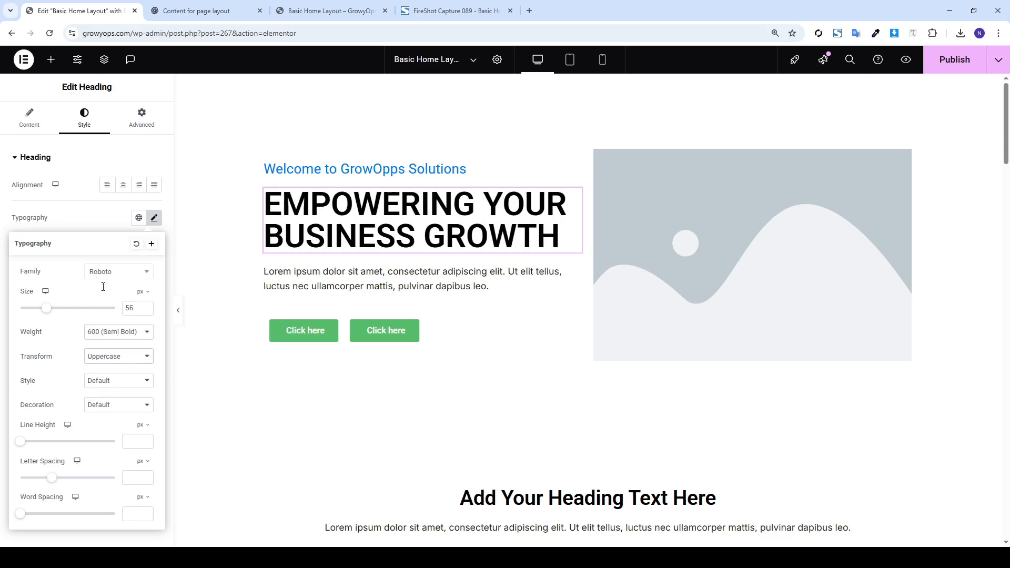
click(104, 274)
text(inter)
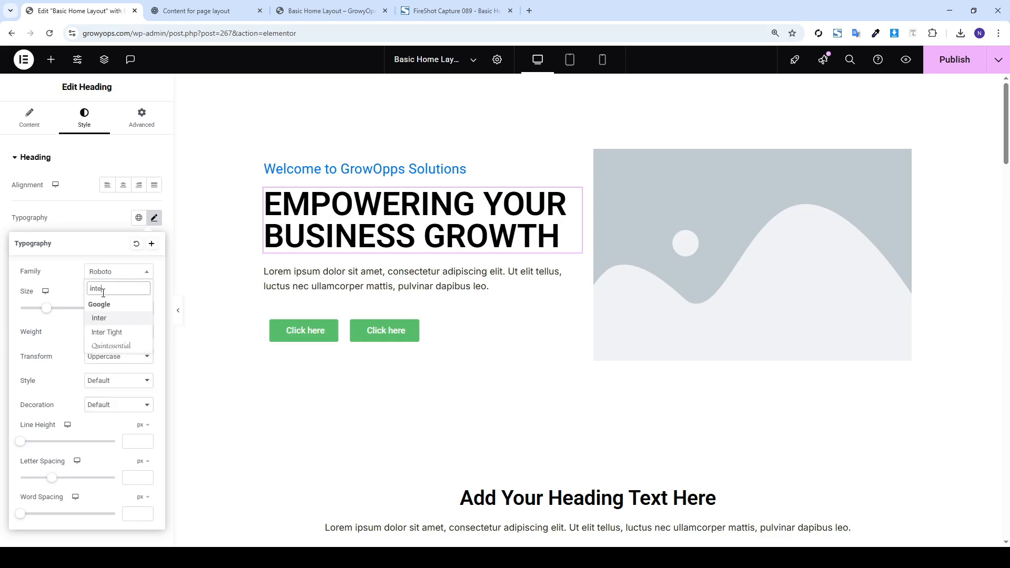
key(Return)
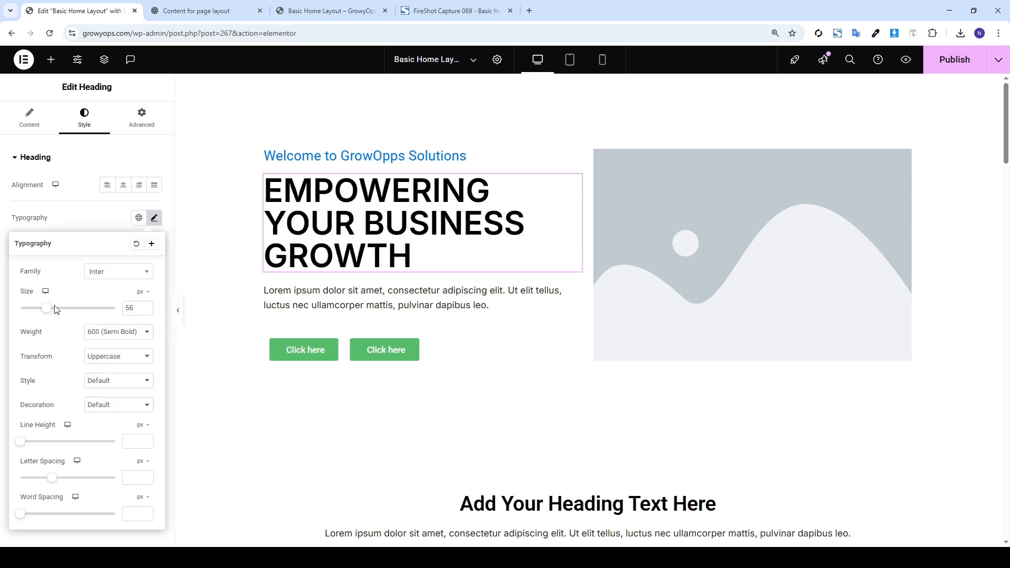
Set the heading weight to 700 Bold and size to 61 px
click(115, 331)
click(109, 420)
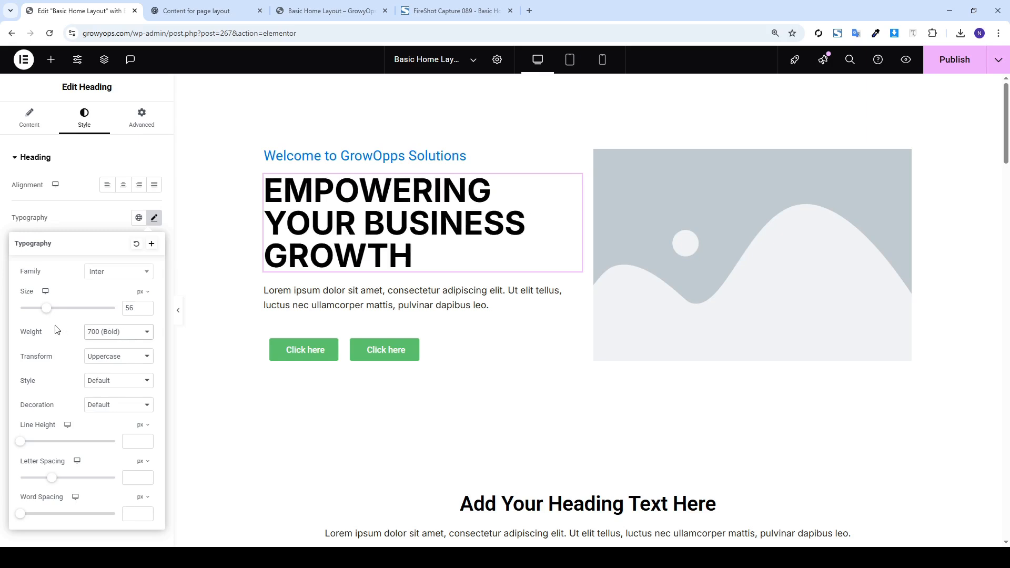
drag(47, 315, 50, 312)
click(55, 189)
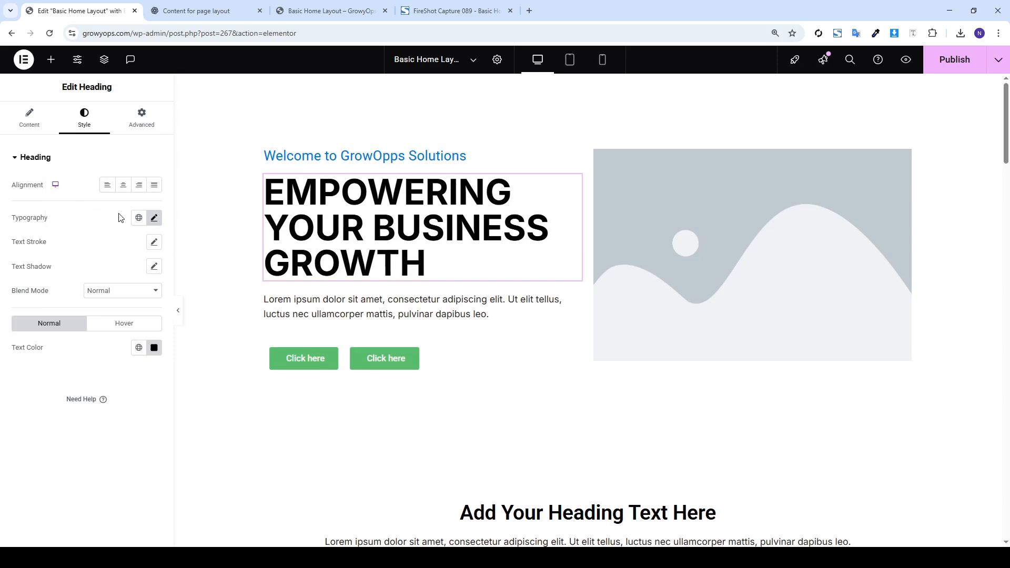
click(313, 297)
Paste ChatGPT's paragraph about helping small and medium businesses over the hero placeholder text
click(197, 10)
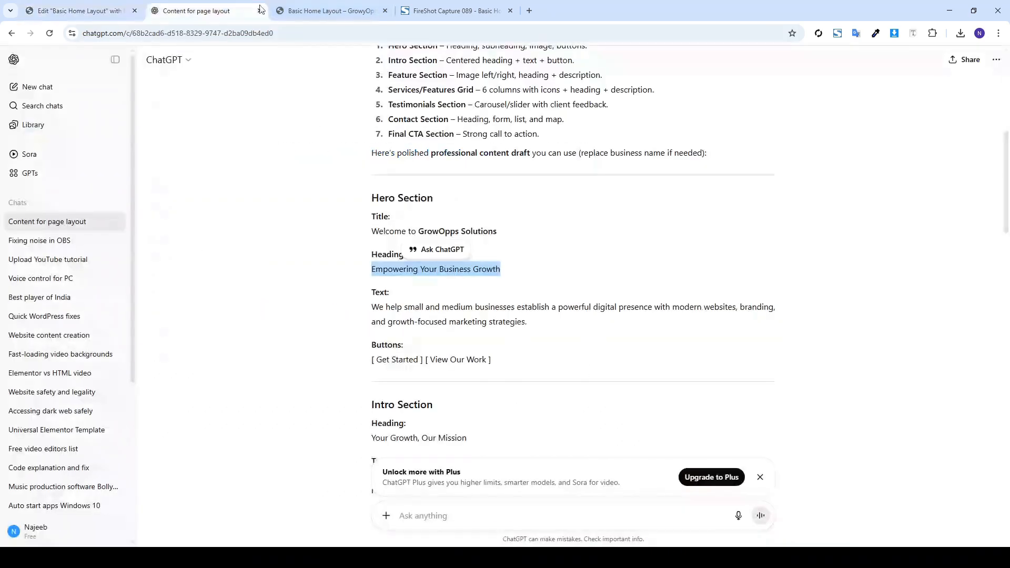
triple_click(395, 309)
key(ctrl+c)
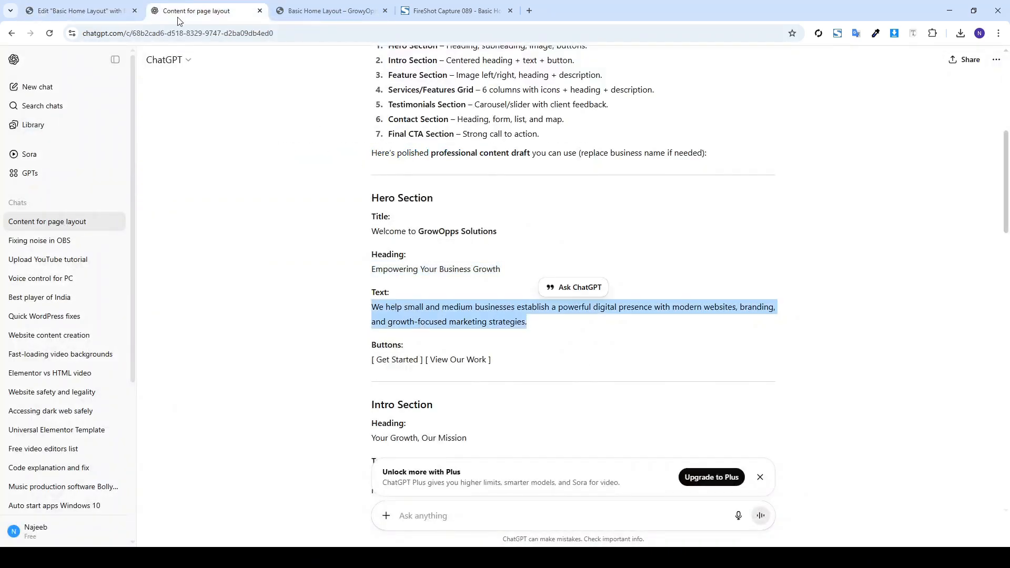
click(79, 10)
click(29, 117)
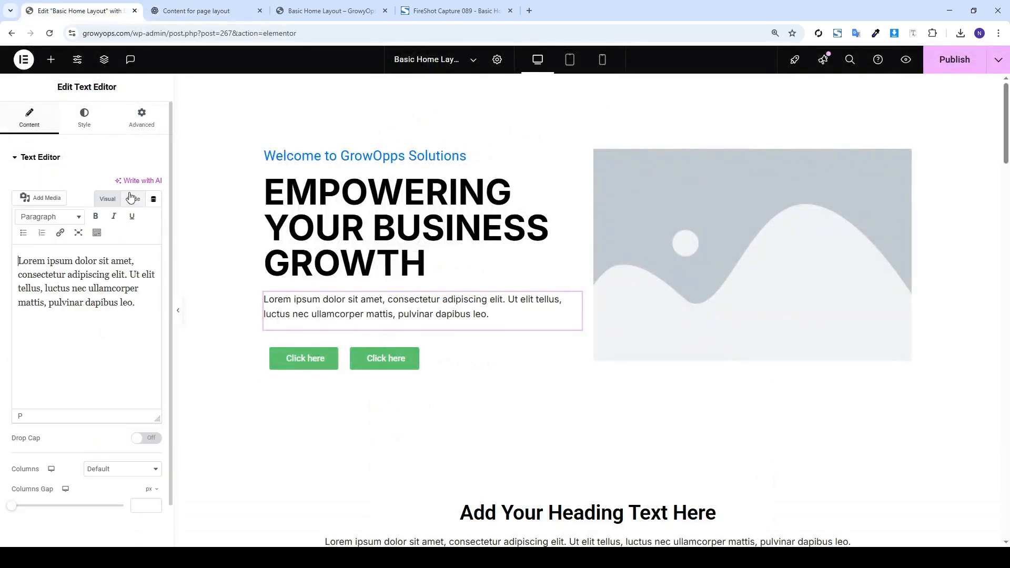
click(133, 199)
key(ctrl+a)
key(ctrl+v)
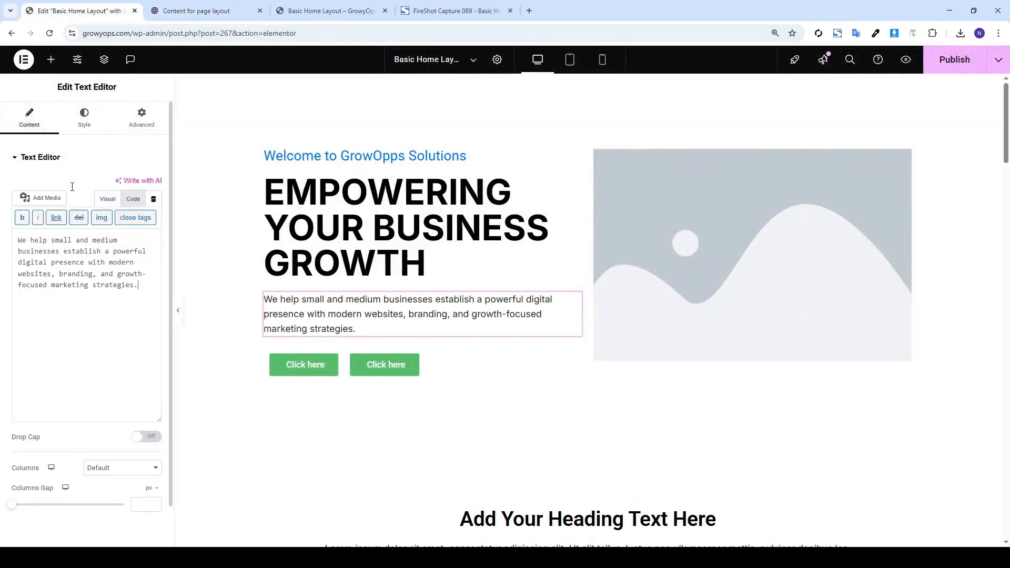
click(84, 117)
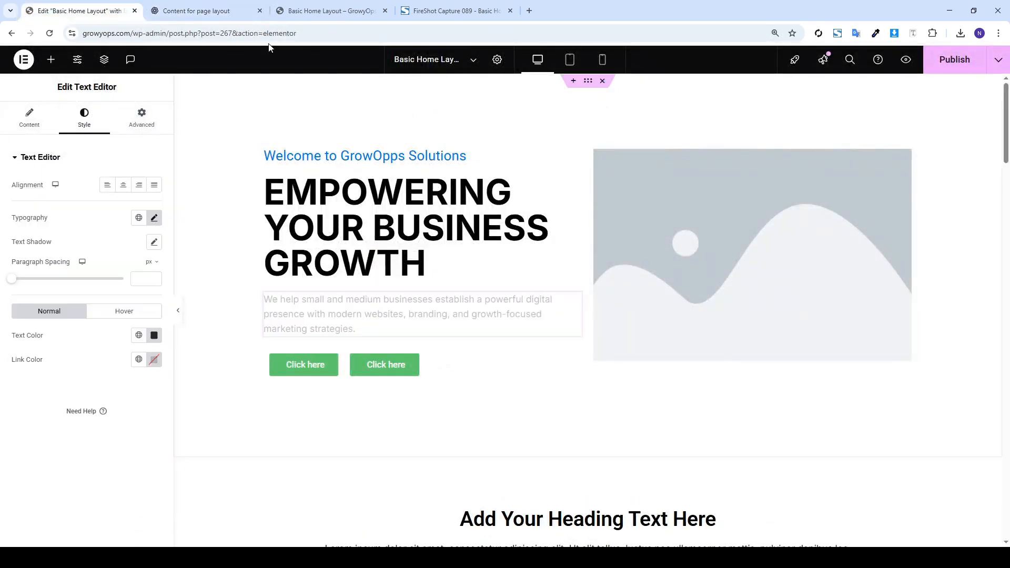
Copy the 'Get Started' button label from the ChatGPT draft
click(196, 10)
drag(420, 360, 375, 355)
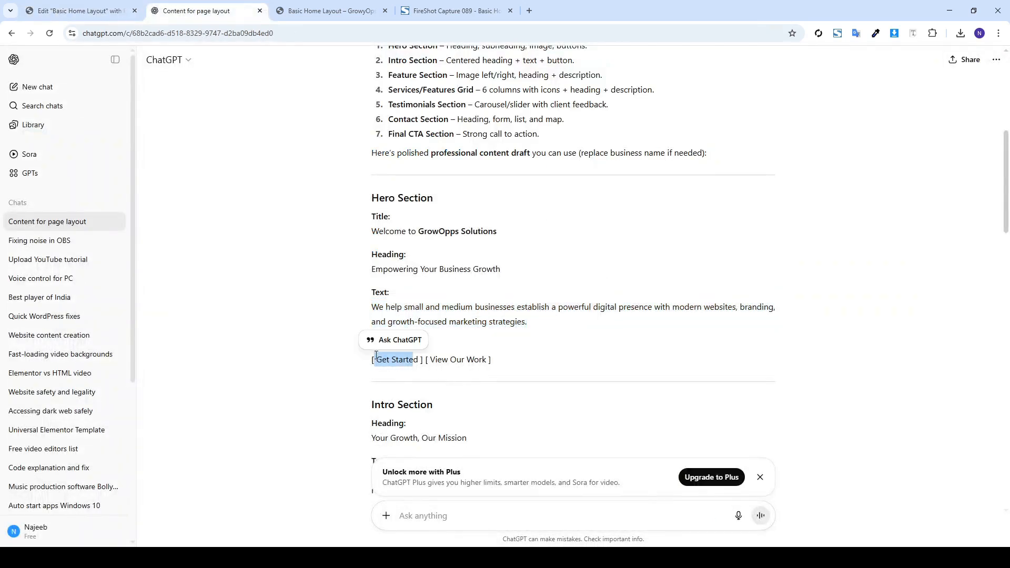
click(73, 5)
Relabel the first hero button 'Get Started'
click(310, 363)
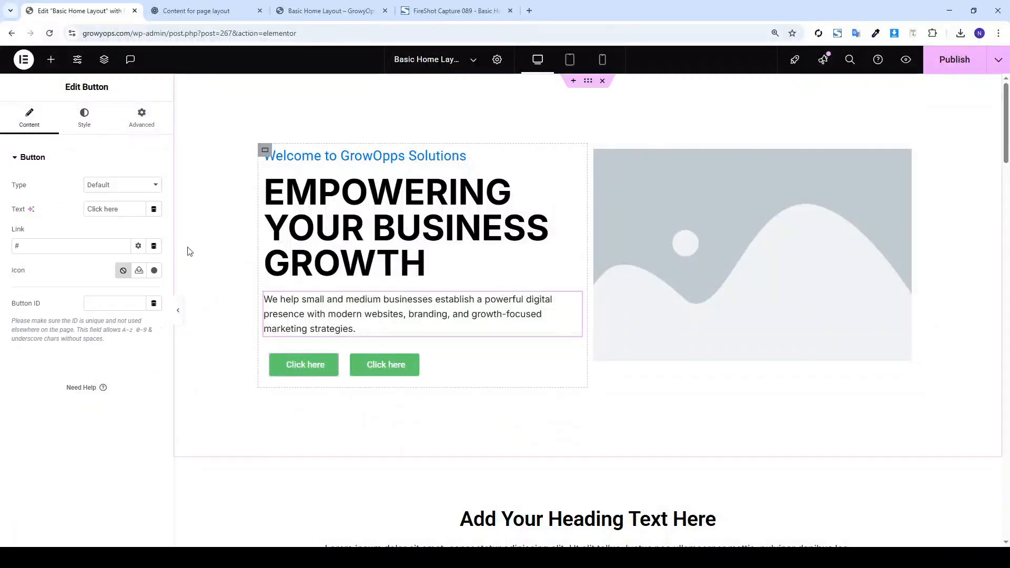
triple_click(130, 210)
text(Get)
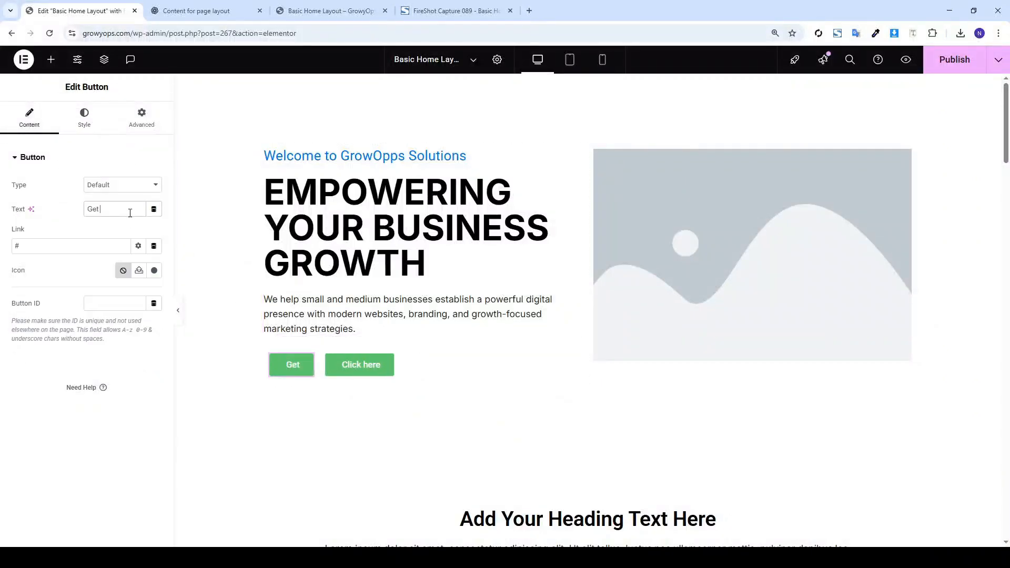
text( Started)
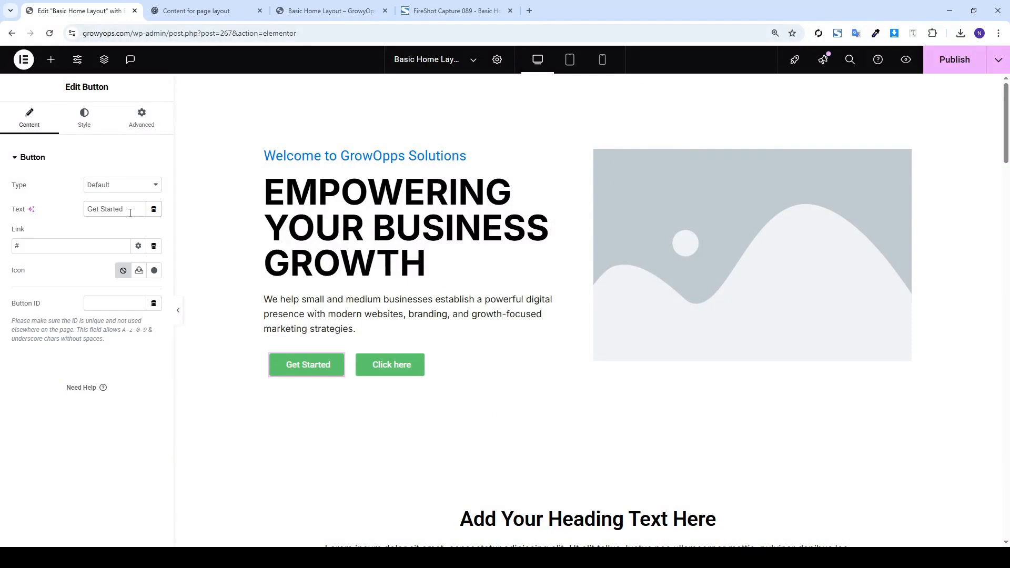
Give the Get Started button a blue normal background colour
click(84, 118)
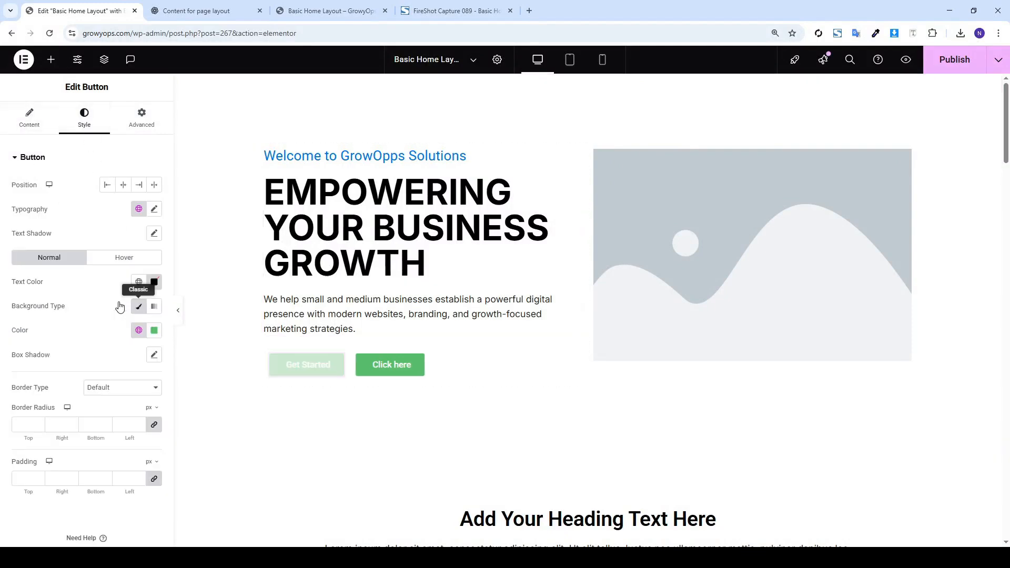
click(139, 330)
click(154, 329)
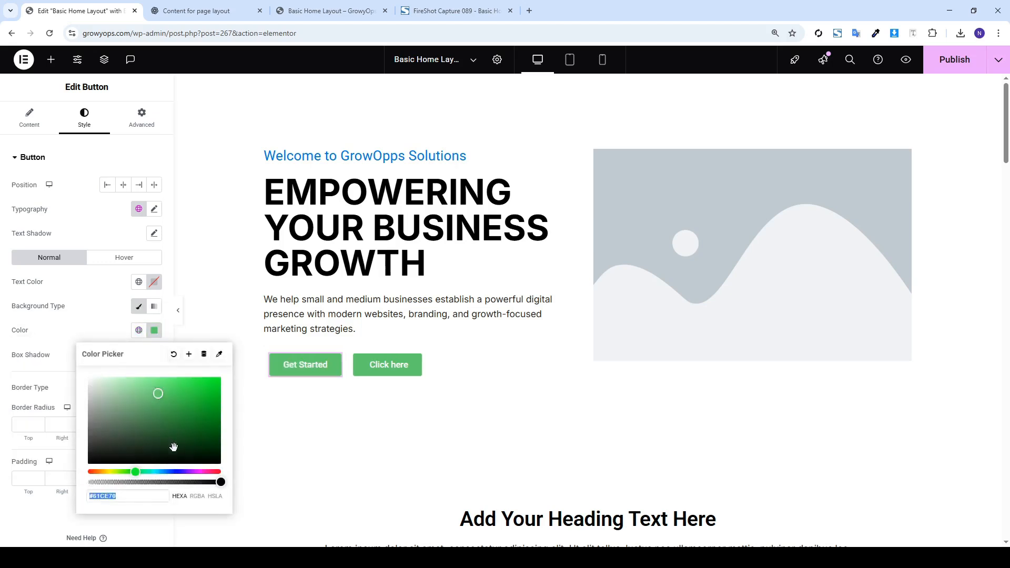
drag(169, 472, 162, 472)
click(202, 415)
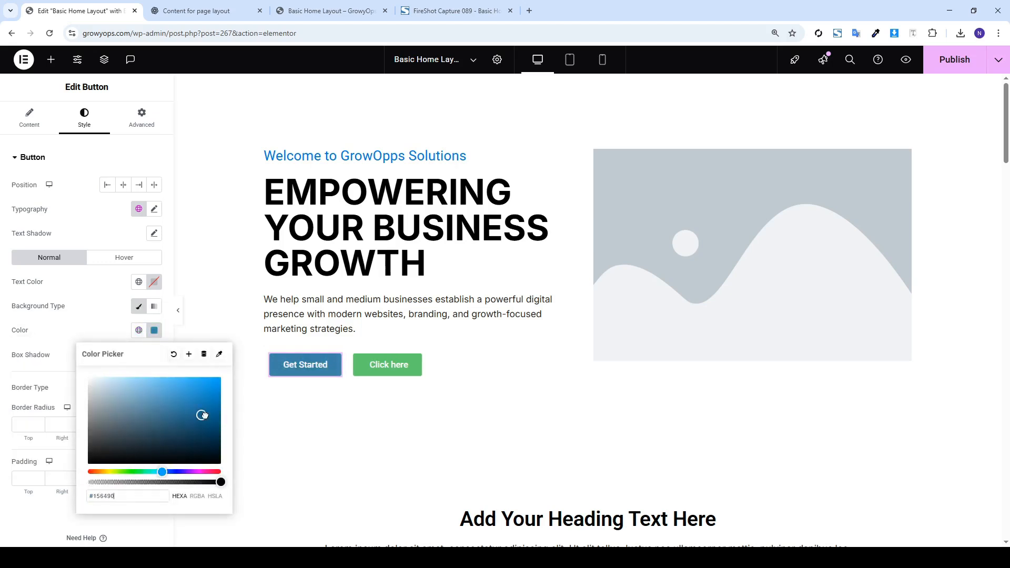
drag(204, 416, 222, 398)
click(155, 329)
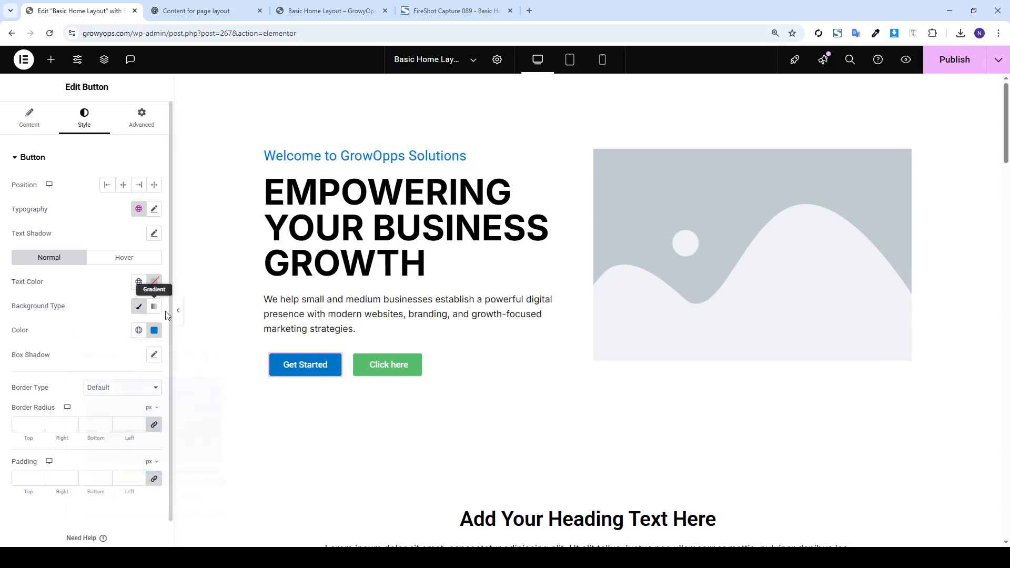
Set the Get Started button's hover background to deep blue #004296
click(124, 257)
click(154, 330)
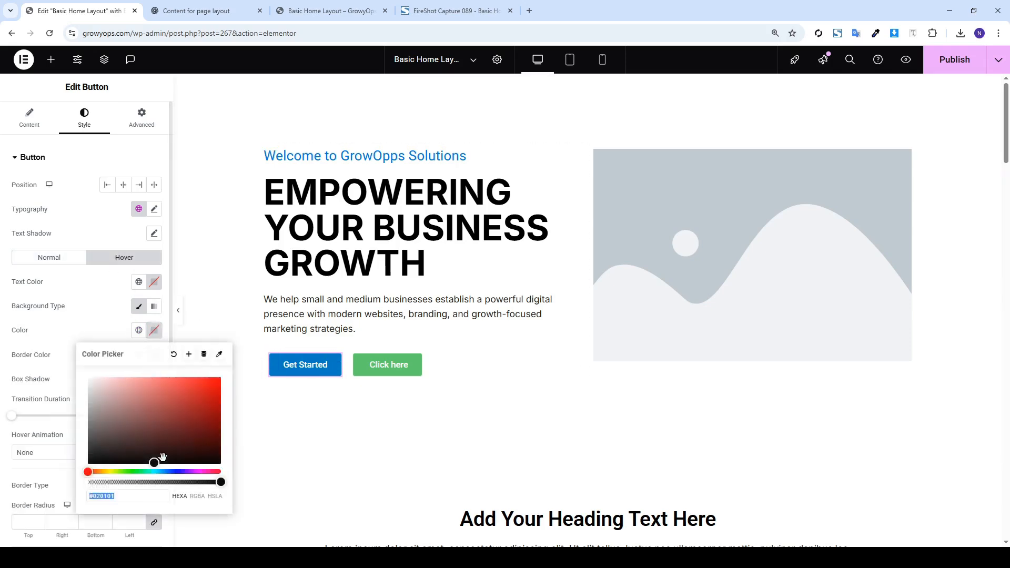
click(168, 472)
drag(186, 428, 222, 413)
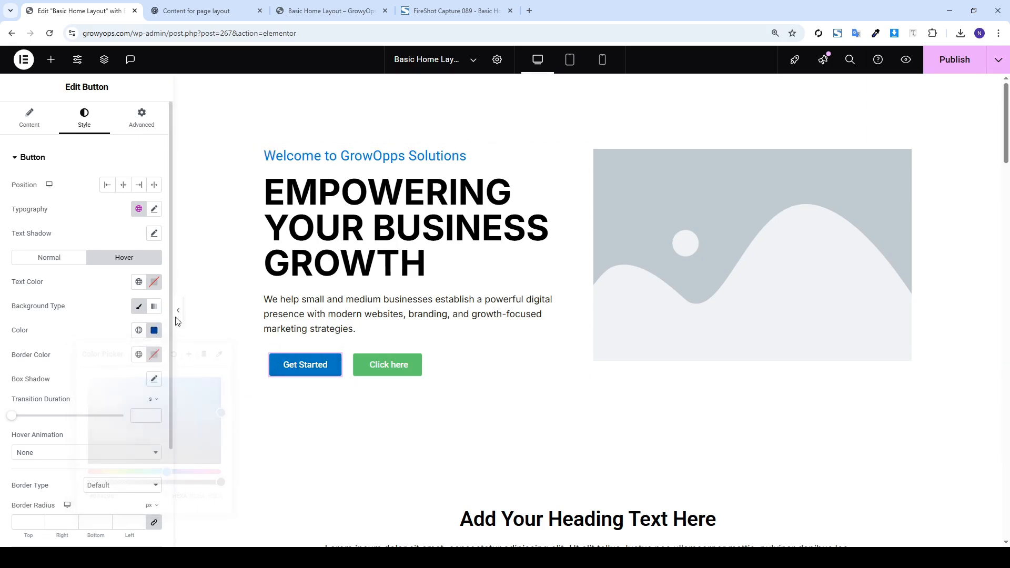
click(380, 370)
Replace the second hero button's label with 'View Our Work'
click(107, 111)
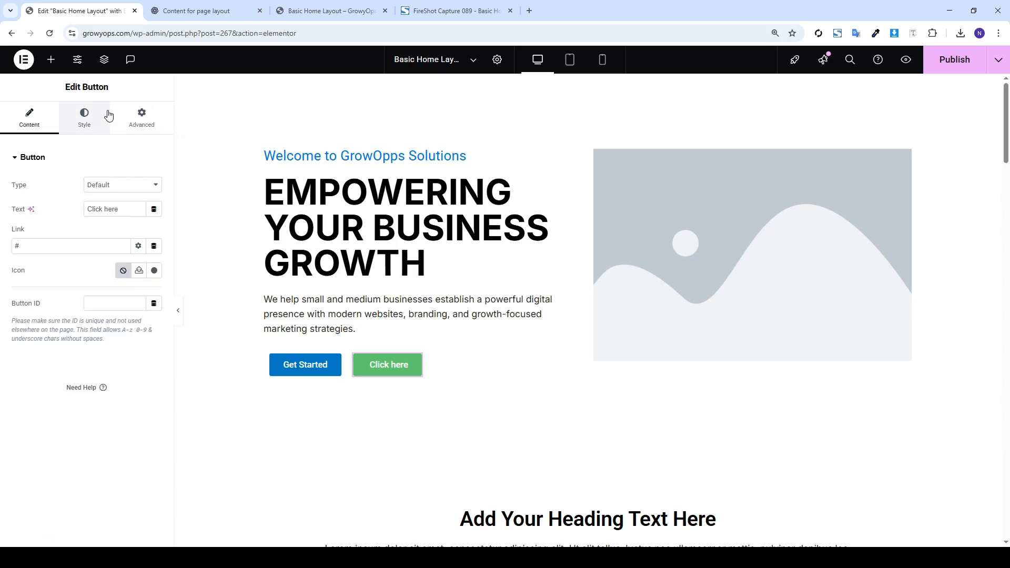
click(22, 126)
triple_click(102, 208)
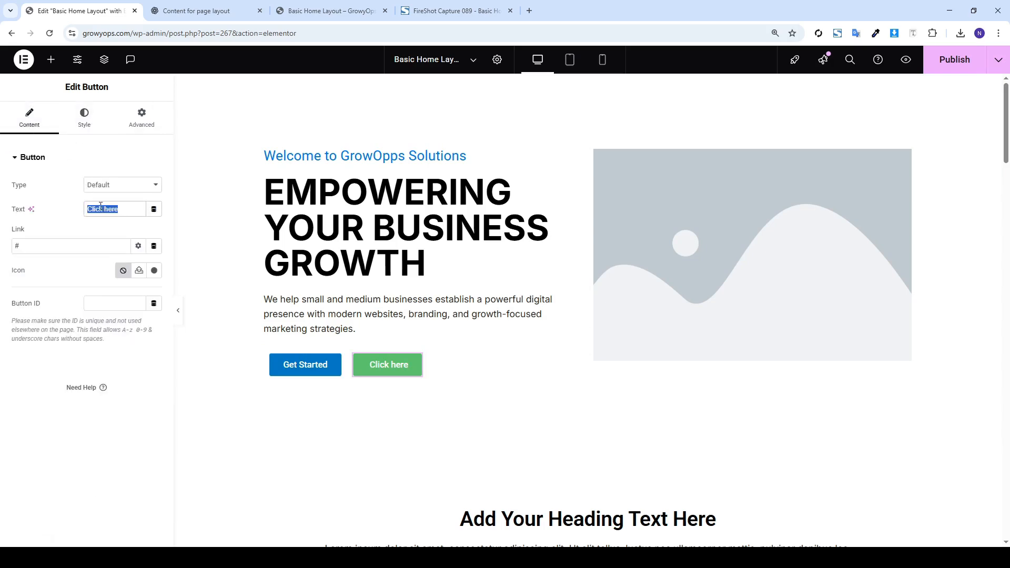
key(BackSpace)
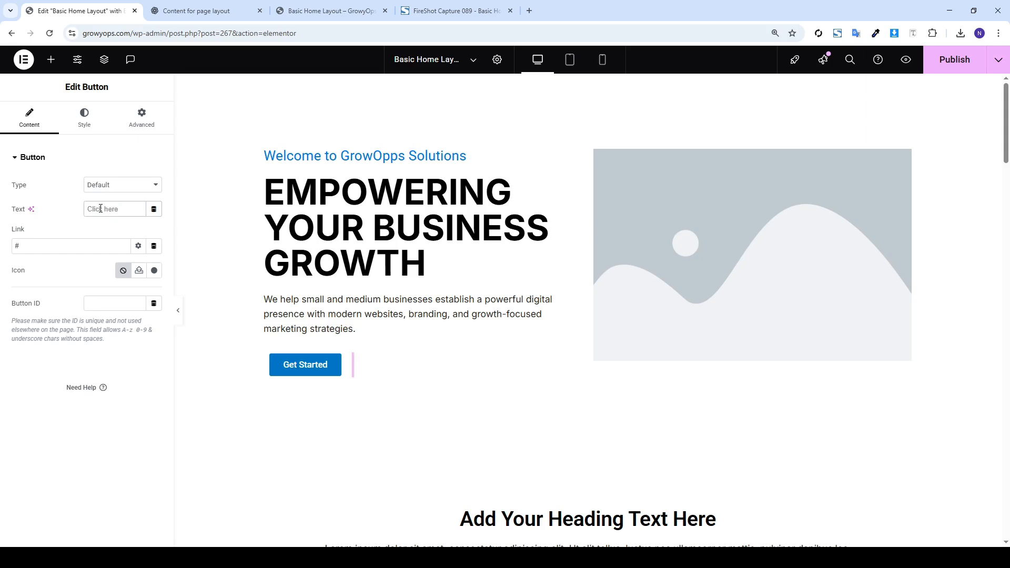
text(View O)
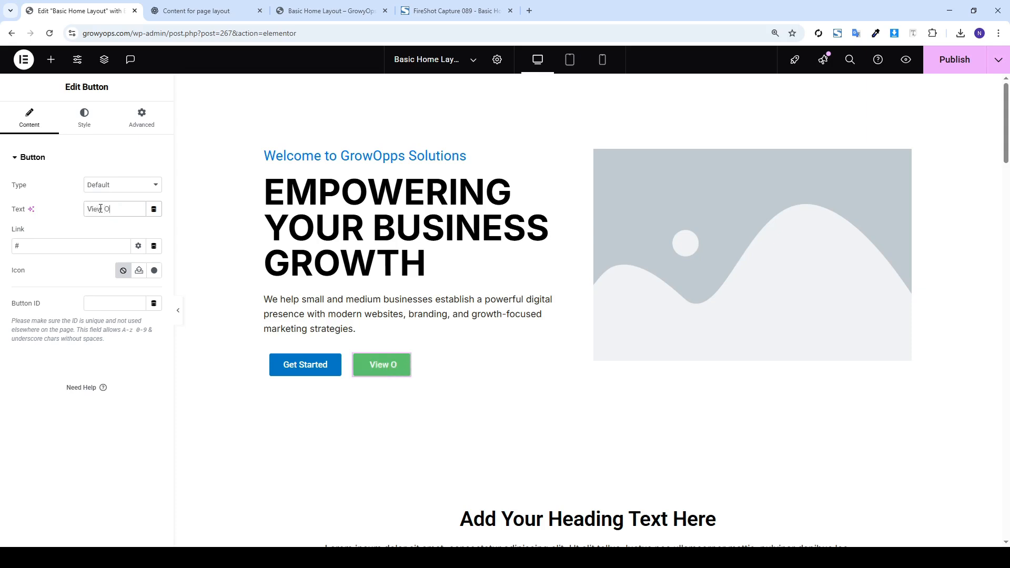
text(ur Work)
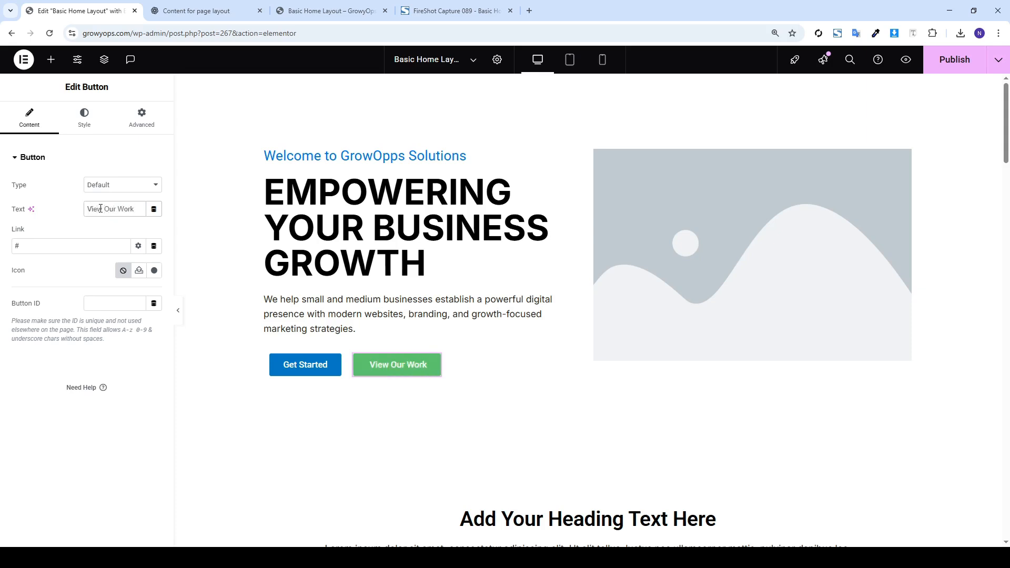
Give the View Our Work button a dark navy normal background
click(85, 117)
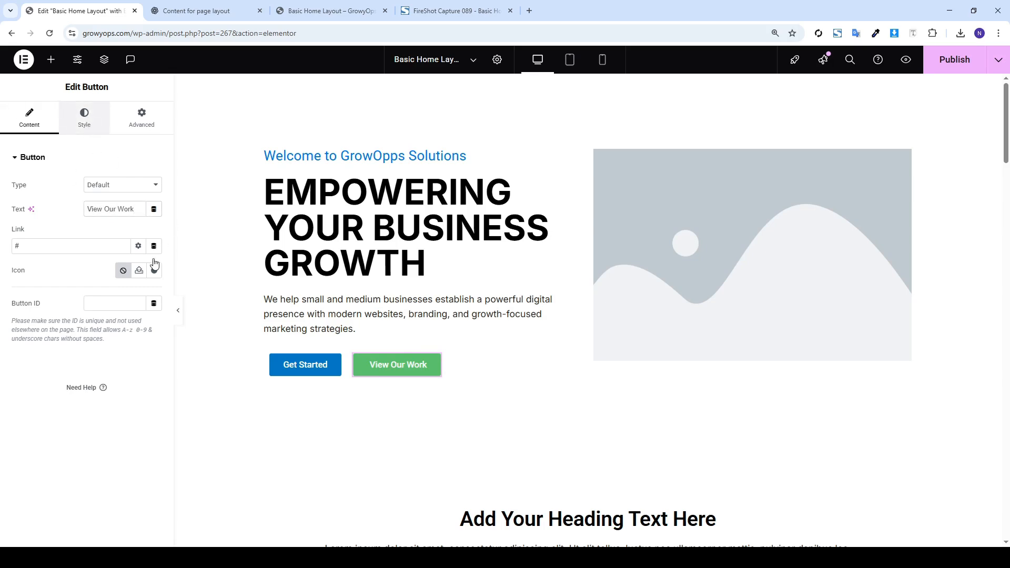
click(154, 330)
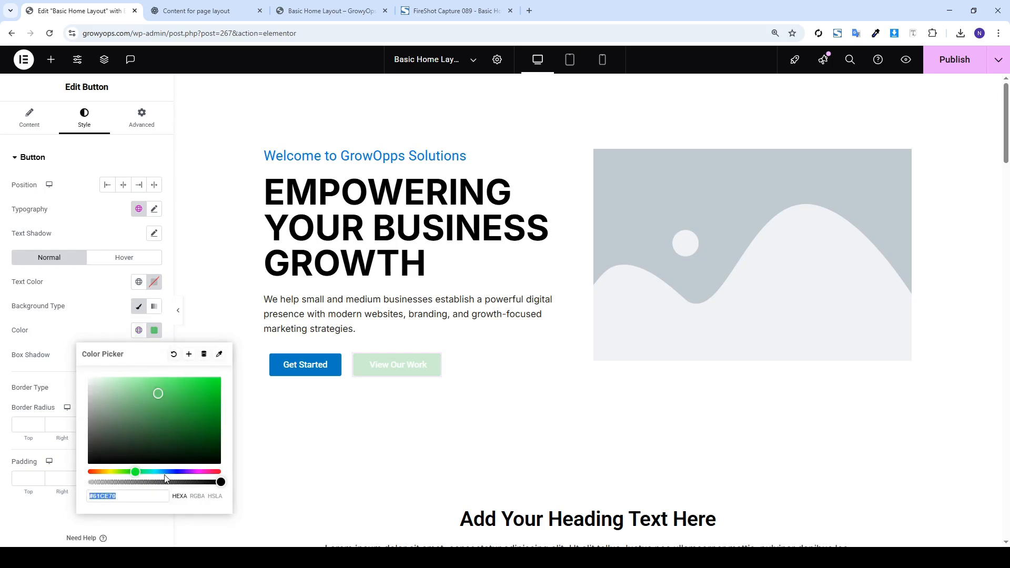
drag(163, 472, 171, 472)
drag(204, 425, 221, 415)
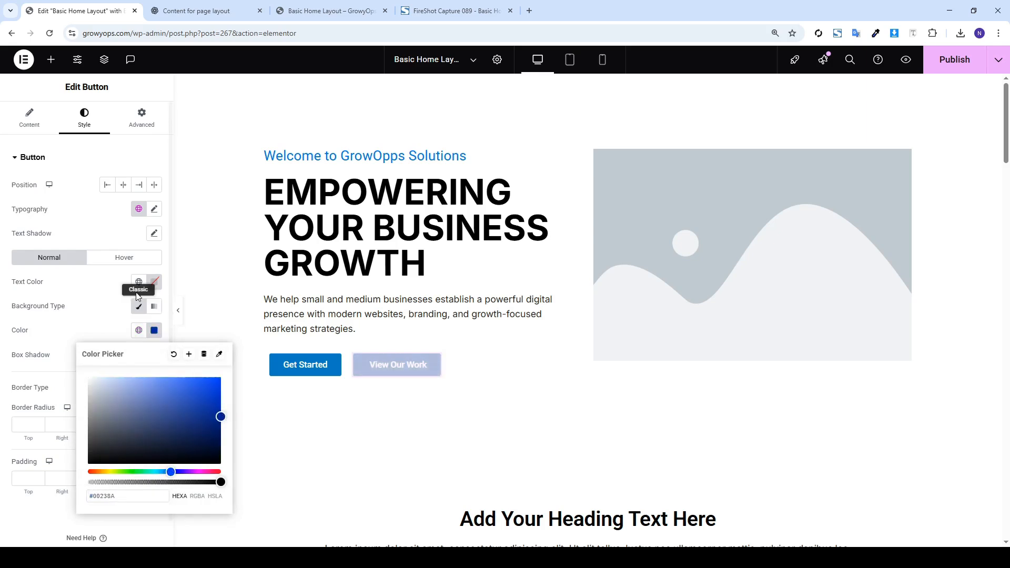
Set its hover background to a bright blue and publish the page
click(141, 263)
click(153, 330)
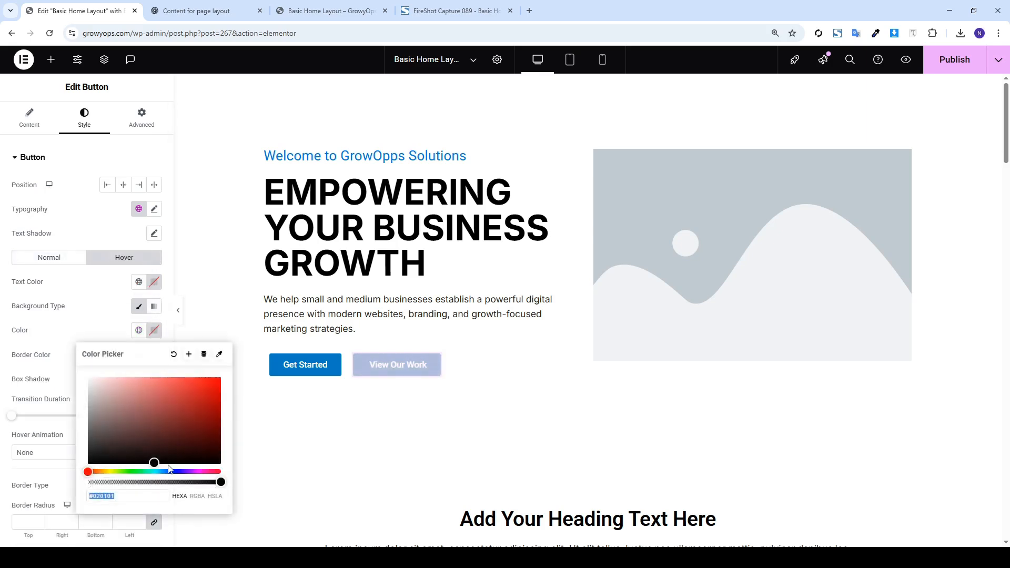
click(162, 471)
drag(214, 412, 221, 406)
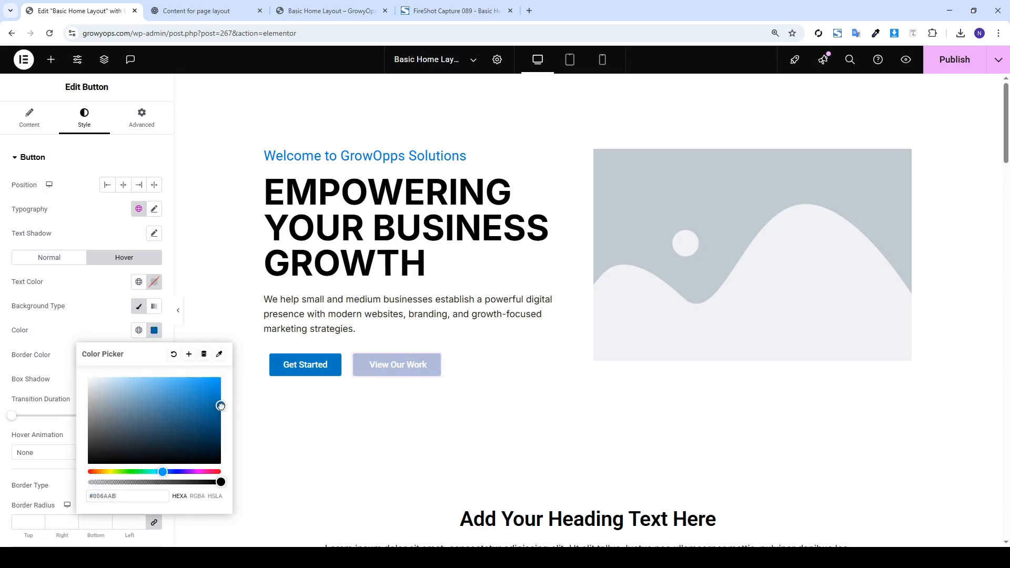
click(111, 276)
click(950, 71)
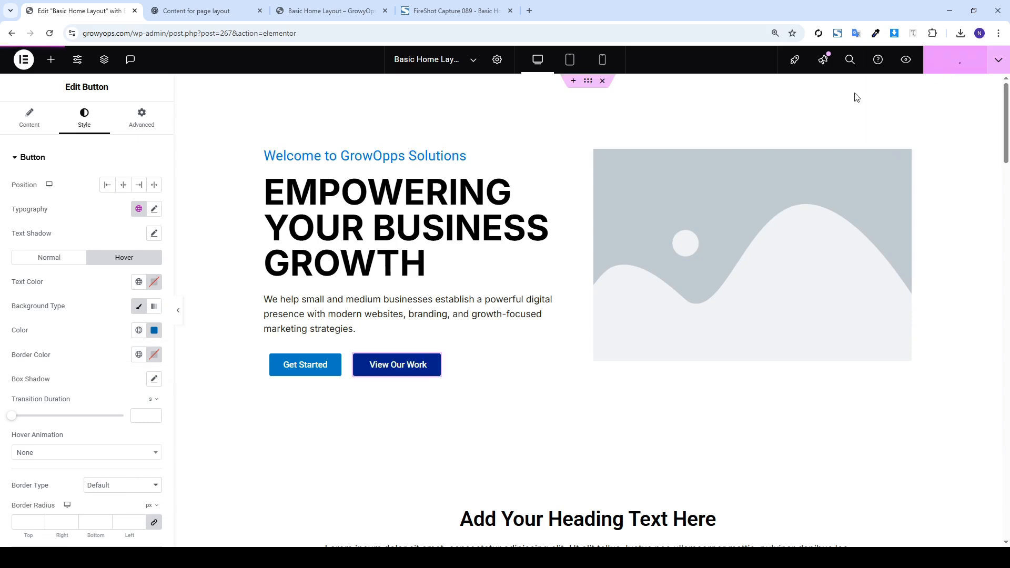
click(661, 216)
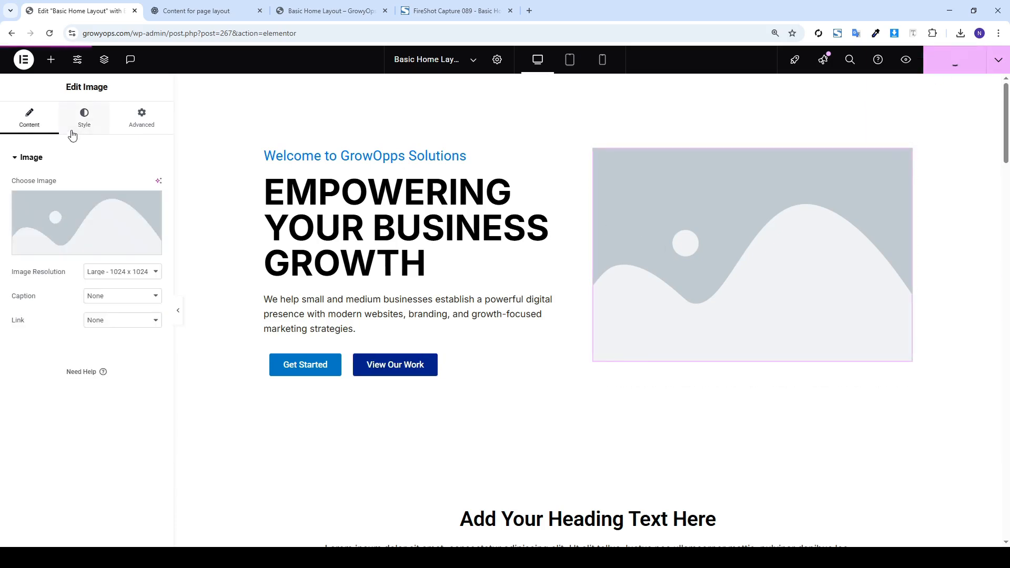
Set the EMPOWERING YOUR BUSINESS GROWTH heading to 53 px with 1.1 em line height
click(393, 257)
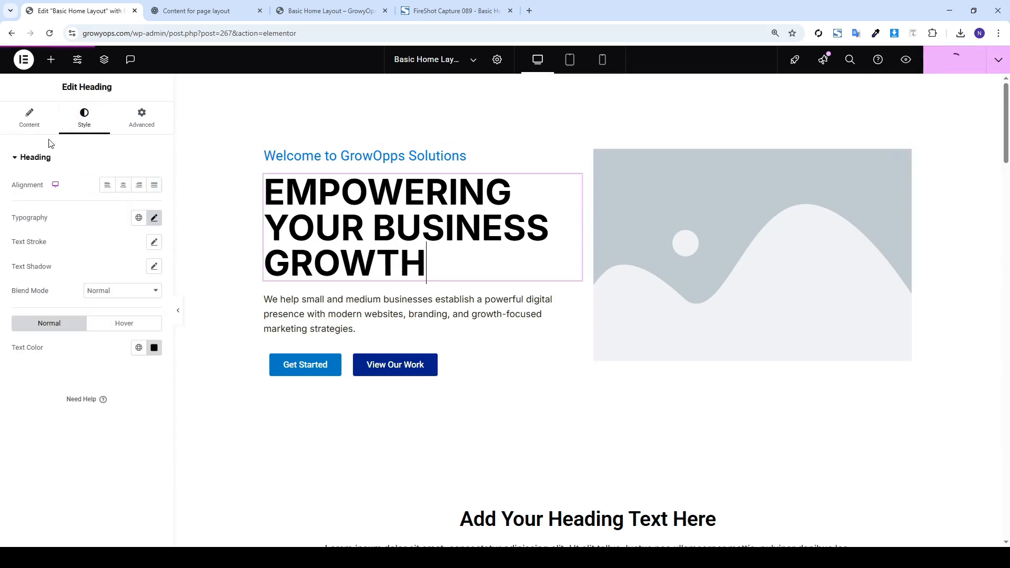
click(154, 216)
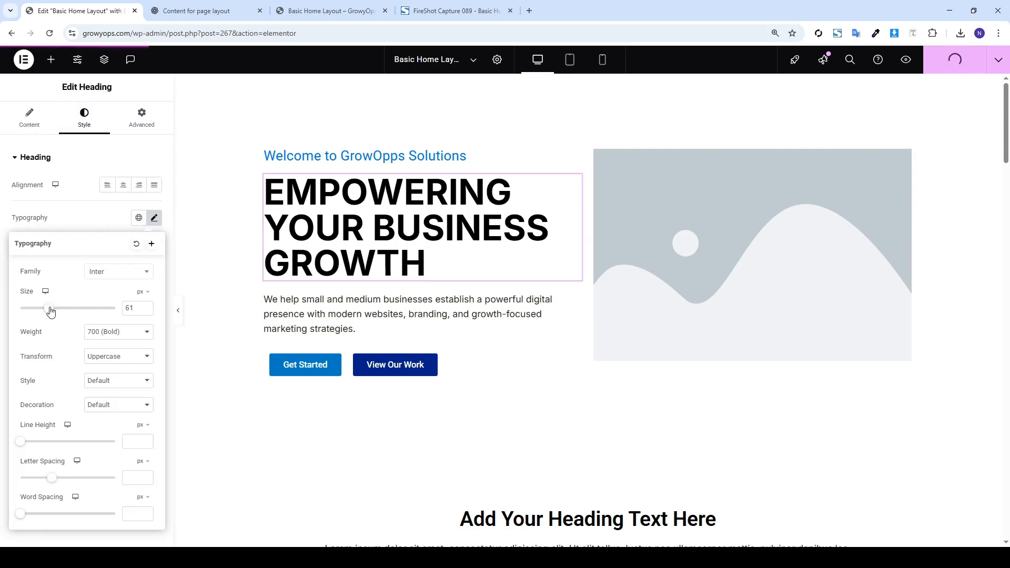
drag(50, 311, 47, 309)
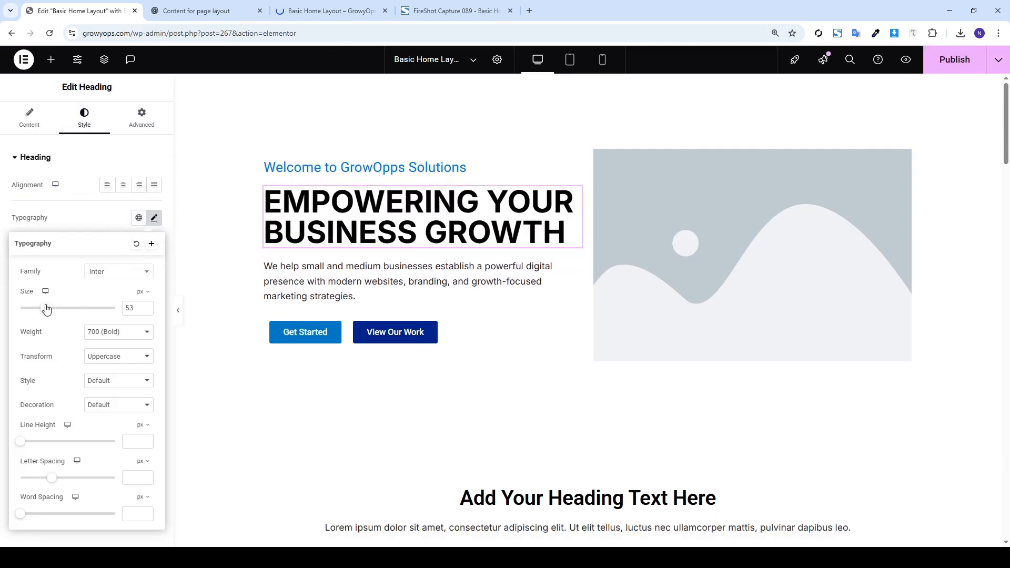
click(143, 424)
click(145, 443)
click(146, 439)
click(146, 440)
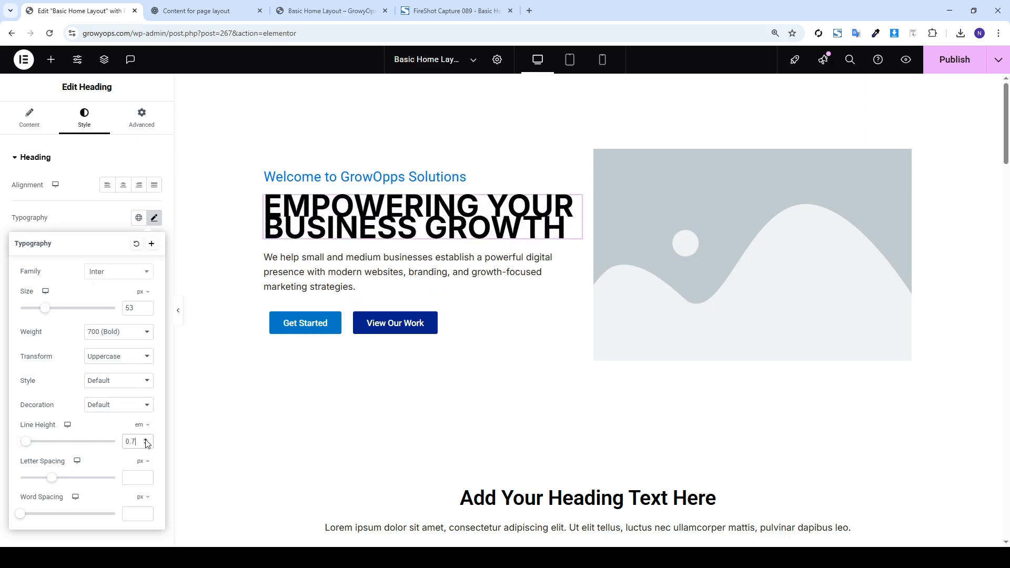
click(146, 439)
click(654, 259)
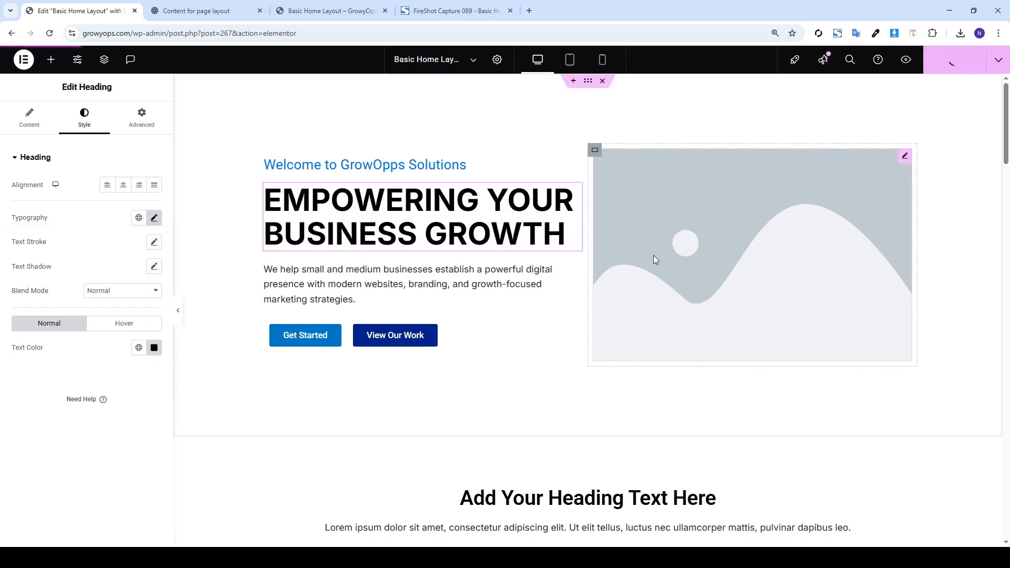
Delete the hero's placeholder image, leaving the right container empty
click(96, 203)
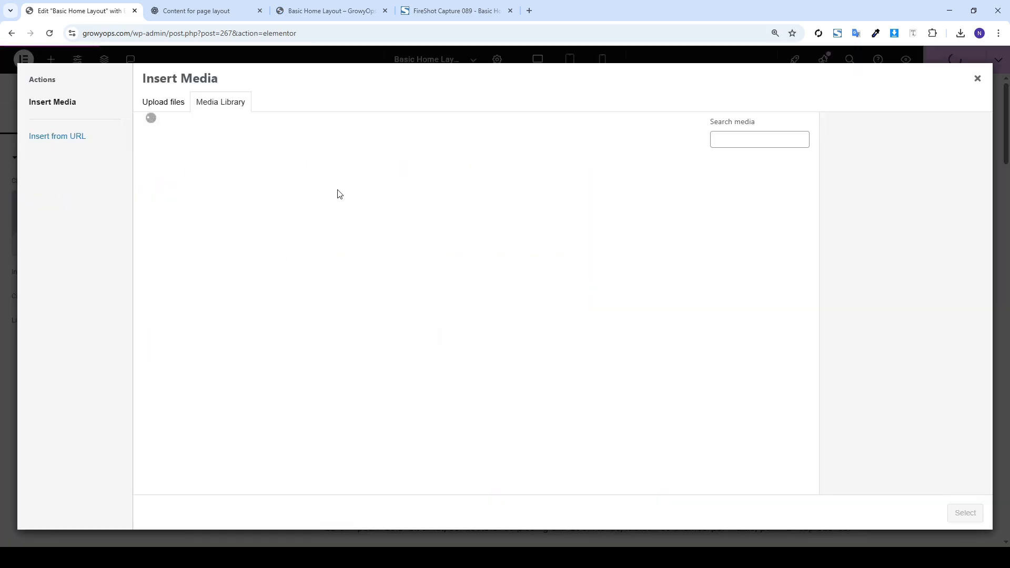
click(978, 77)
right_click(699, 241)
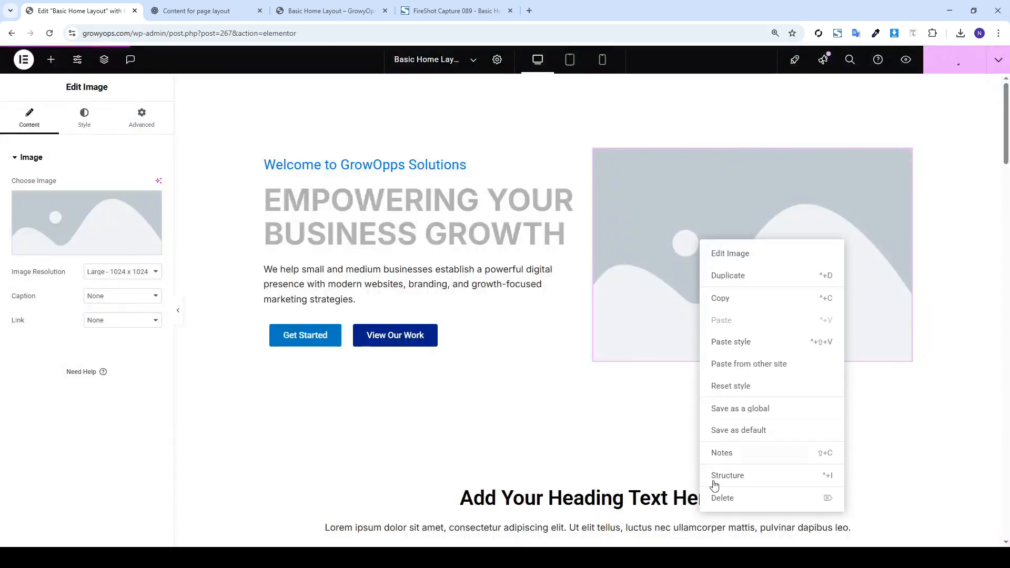
click(732, 507)
click(594, 151)
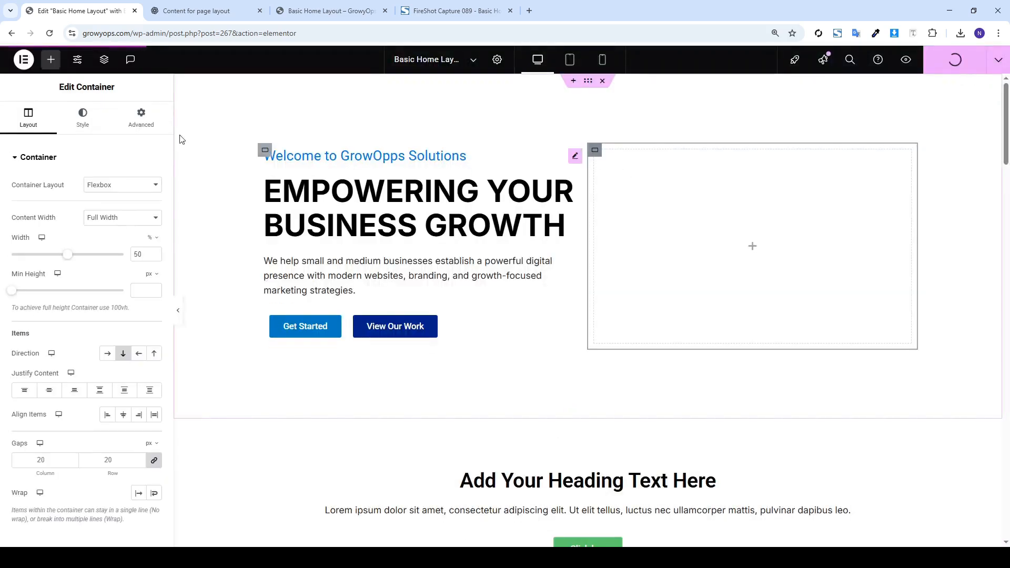
Set the container's classic background to the photo of two women at a table
click(83, 118)
click(106, 209)
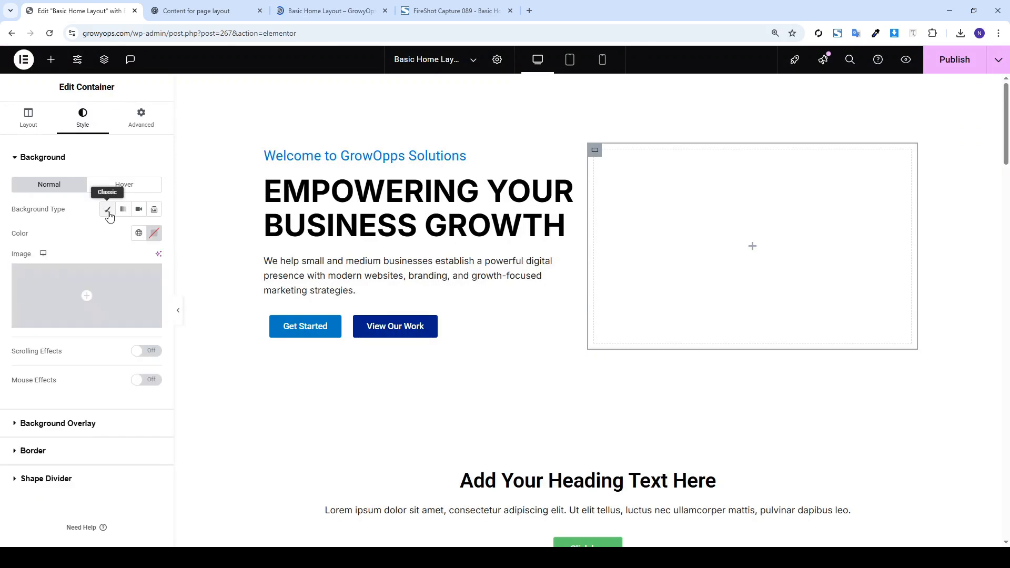
click(95, 287)
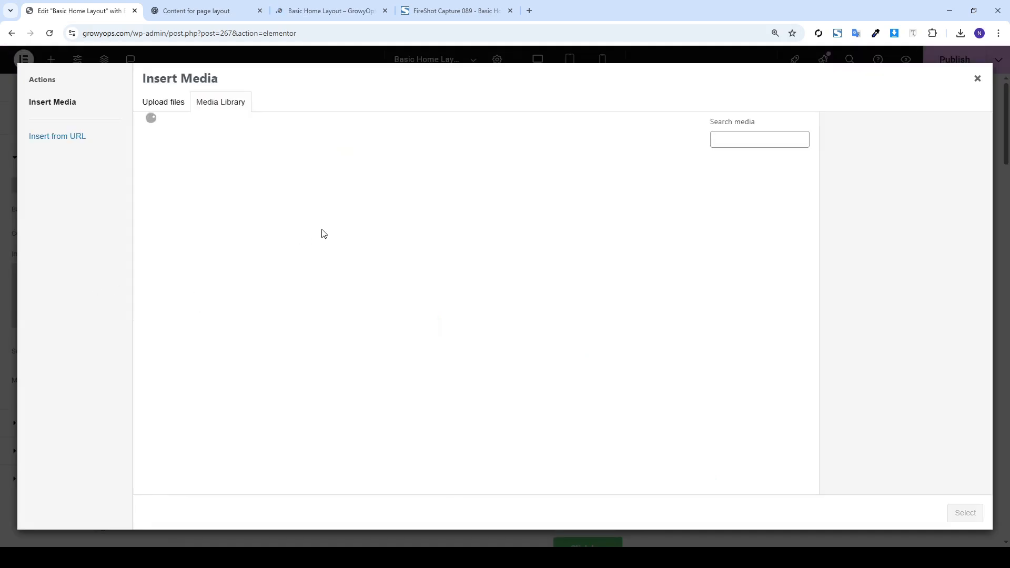
click(255, 219)
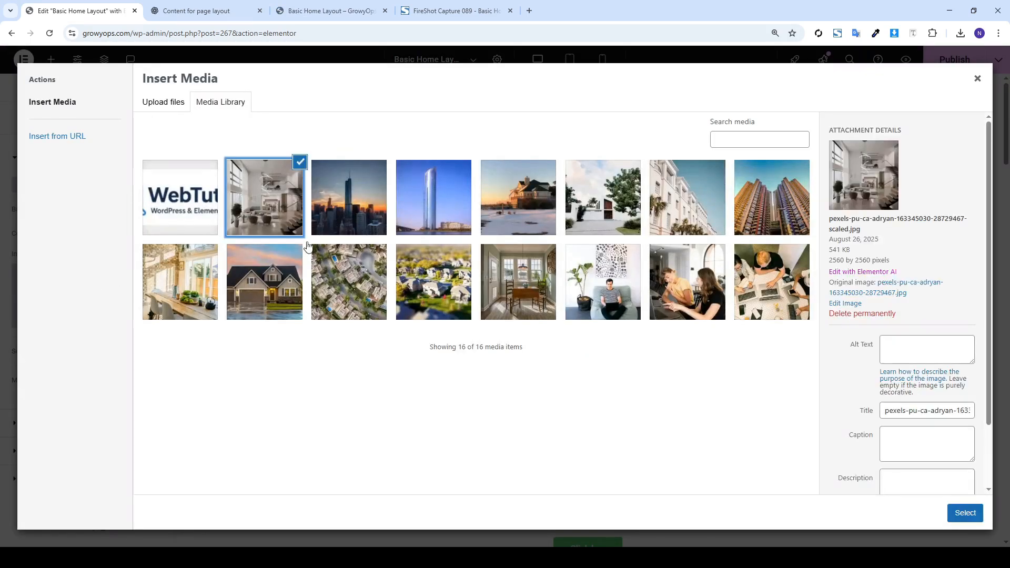
click(655, 290)
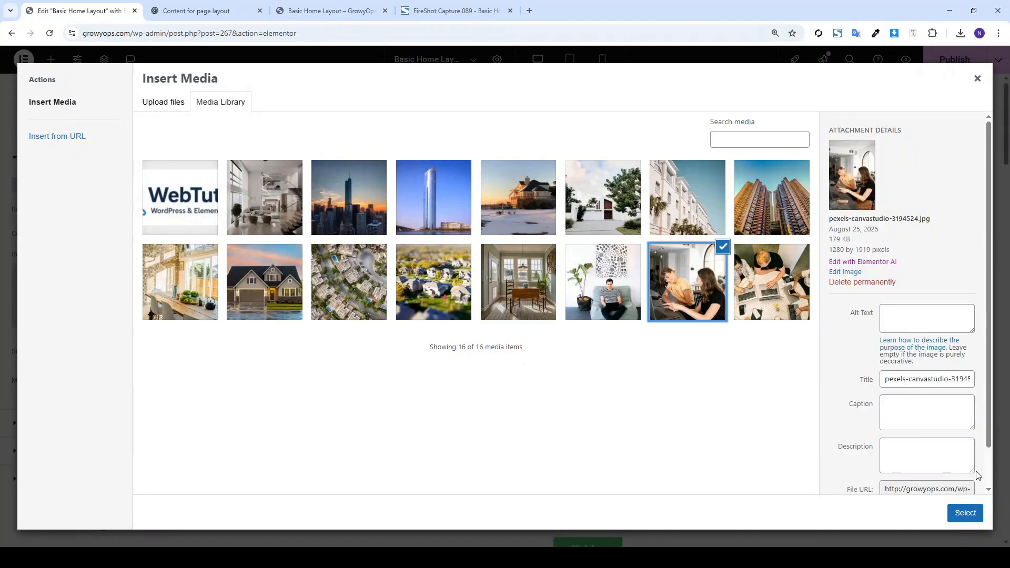
click(963, 514)
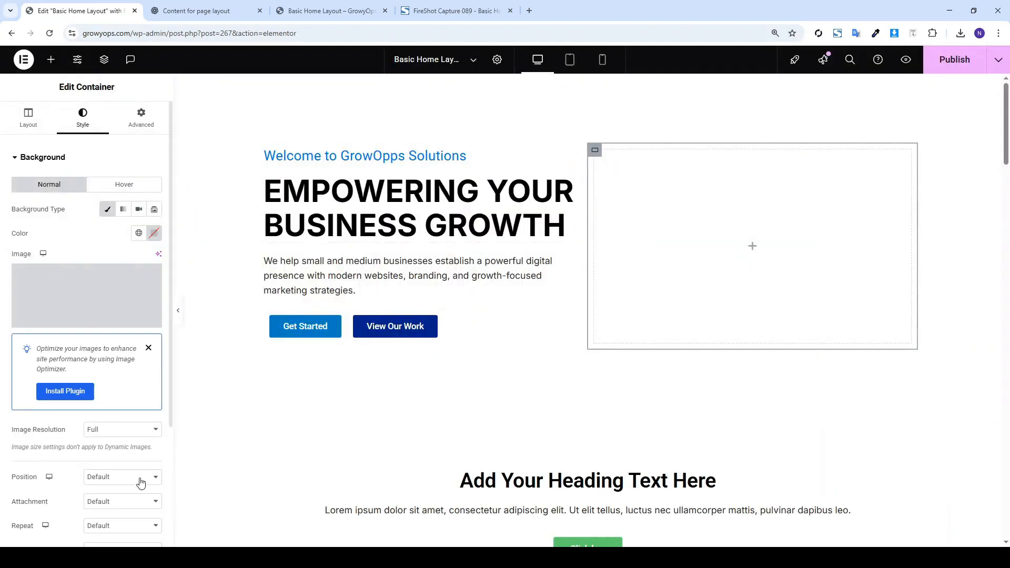
Size the background photo to Cover, centre it, and publish
scroll(114, 455, down, 3)
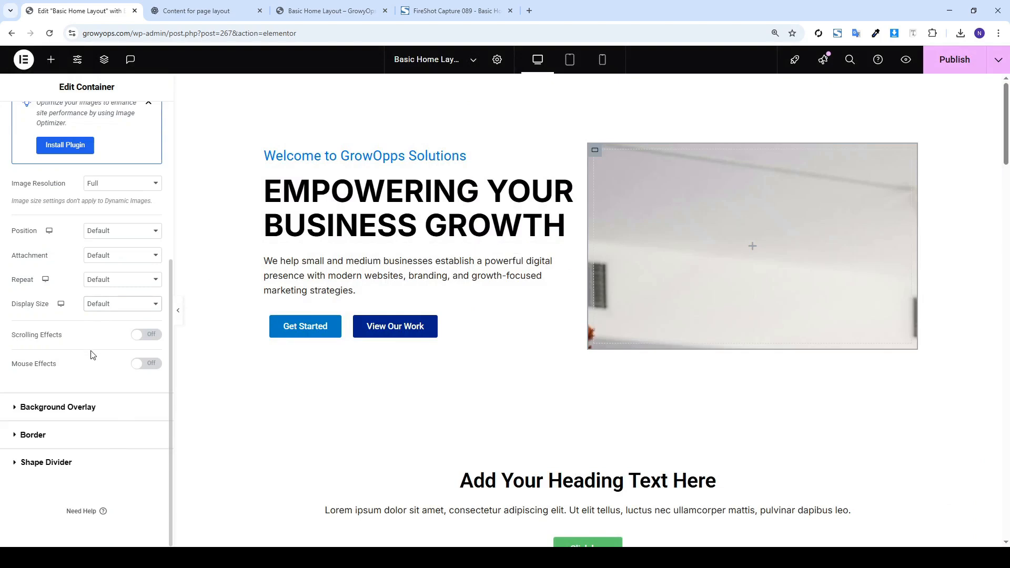
click(92, 355)
click(112, 259)
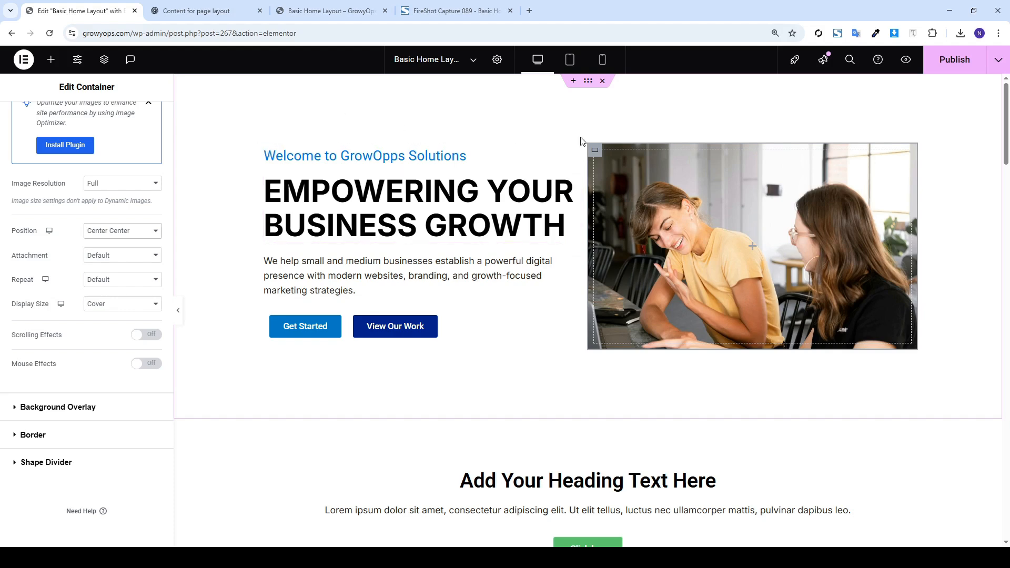
click(949, 61)
click(587, 82)
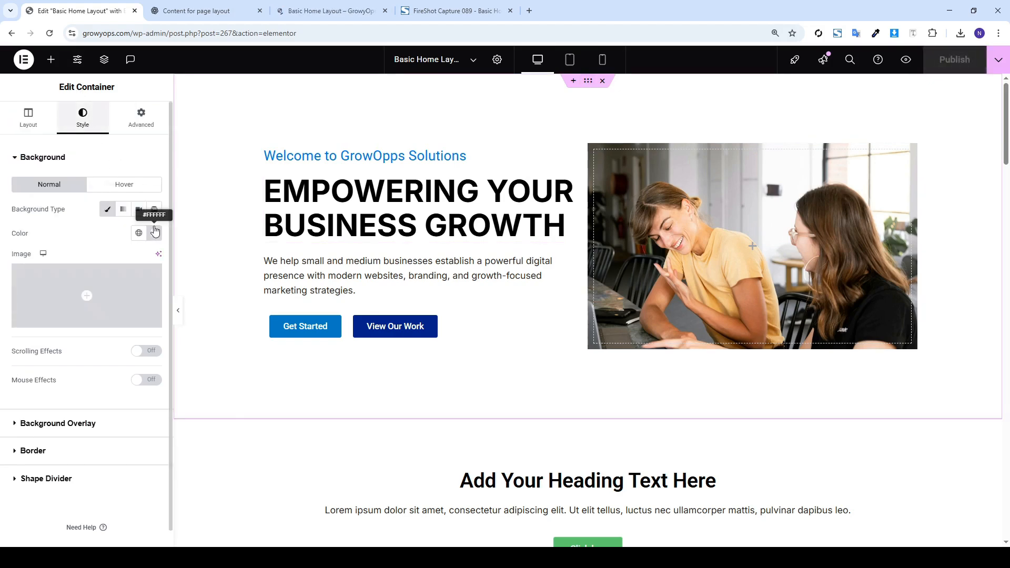
Paste and fine-tune the hero section background colour to light grey #F6F6F6
click(155, 233)
text(#EDEDED)
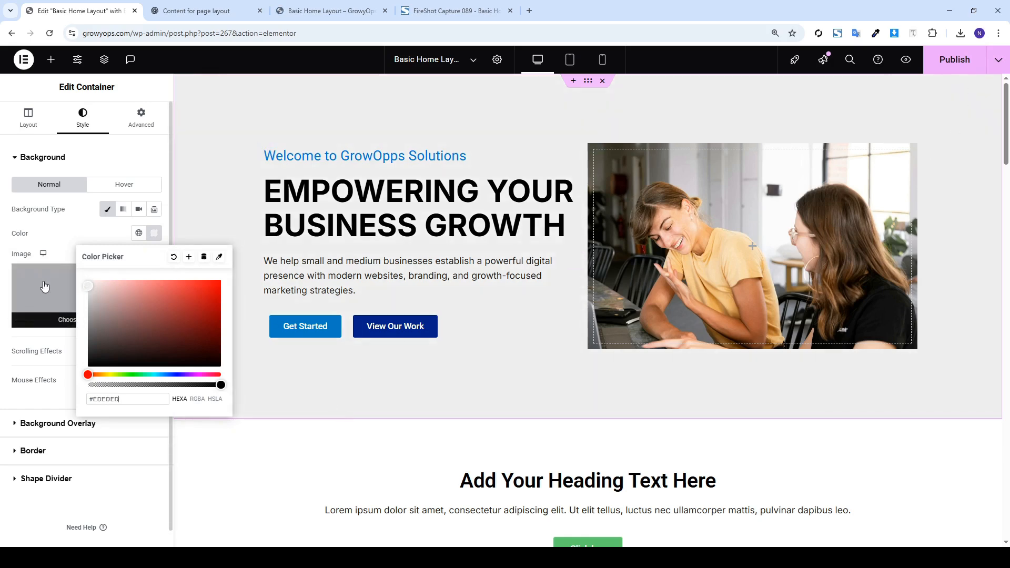
drag(89, 375, 102, 374)
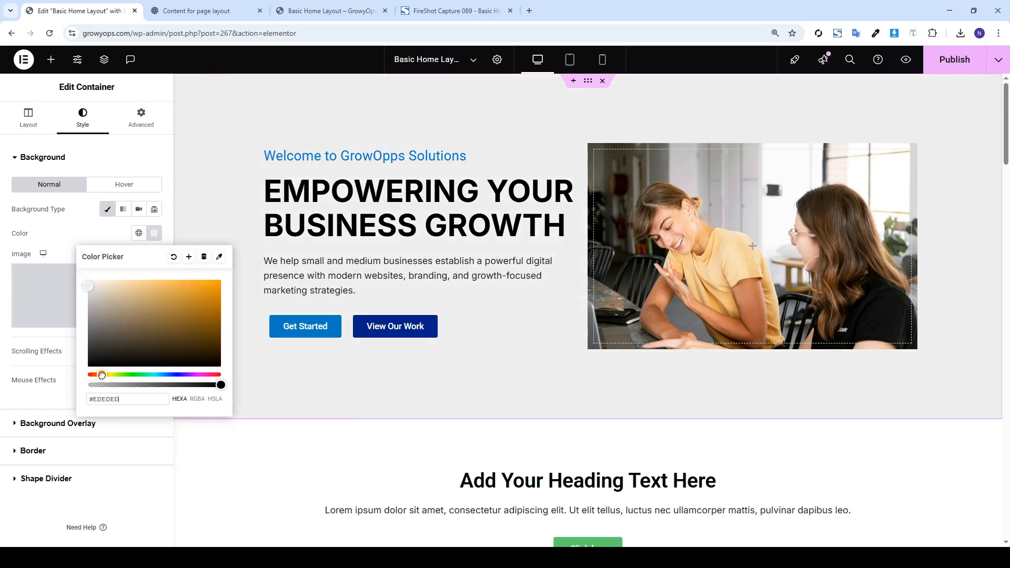
click(90, 286)
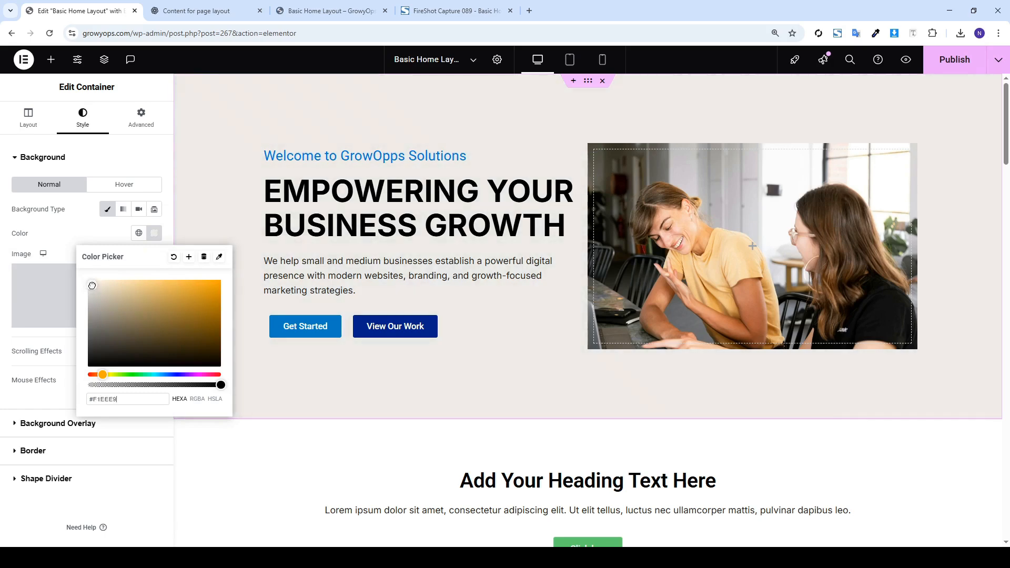
drag(92, 285, 85, 284)
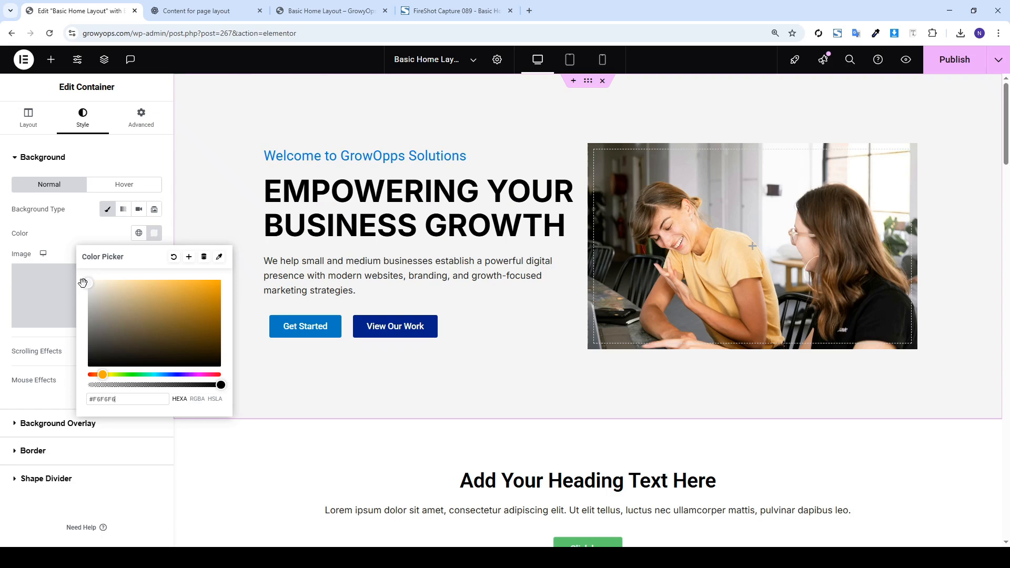
click(954, 60)
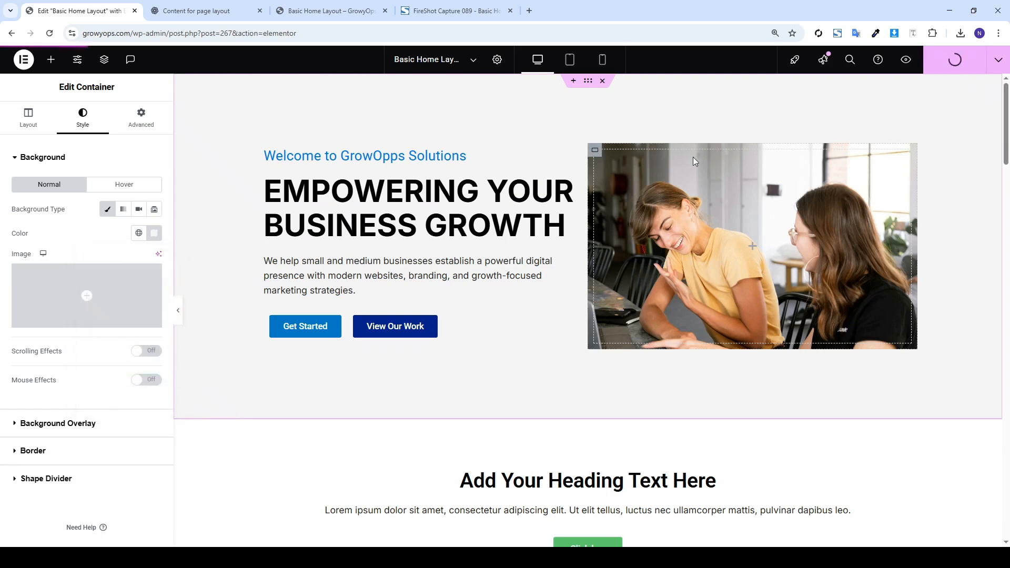
scroll(563, 336, down, 5)
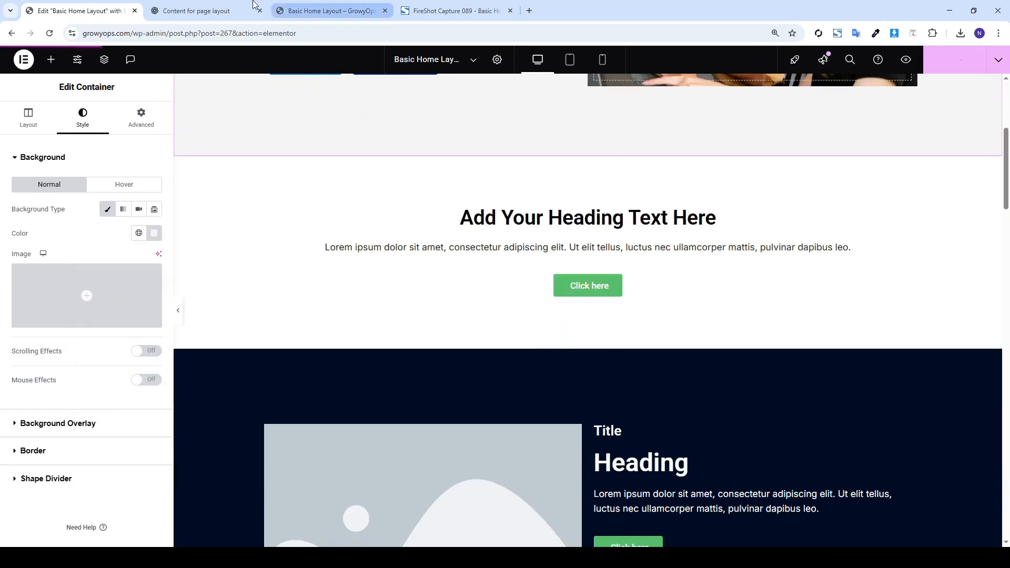
Copy 'Your Growth, Our Mission' from ChatGPT into the intro heading's title
key(ctrl+Tab)
scroll(584, 378, down, 4)
drag(470, 228, 387, 224)
key(ctrl+c)
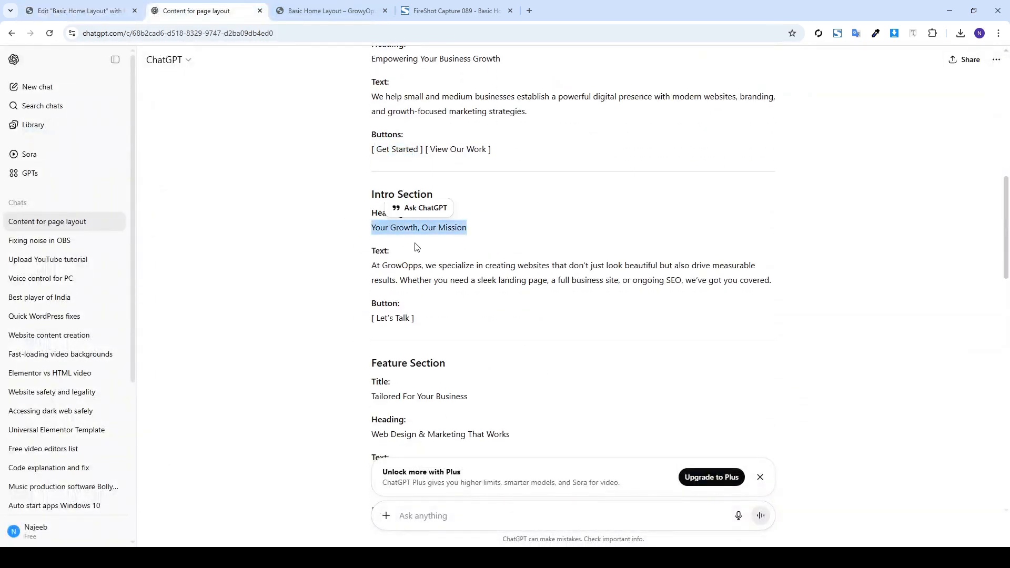
key(ctrl+shift+Tab)
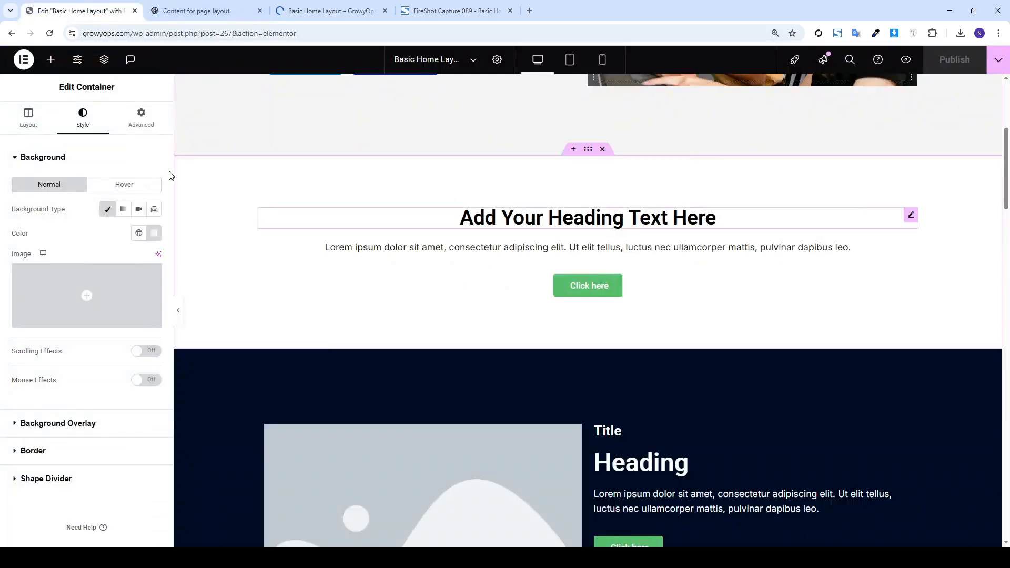
click(30, 119)
click(34, 203)
key(ctrl+a)
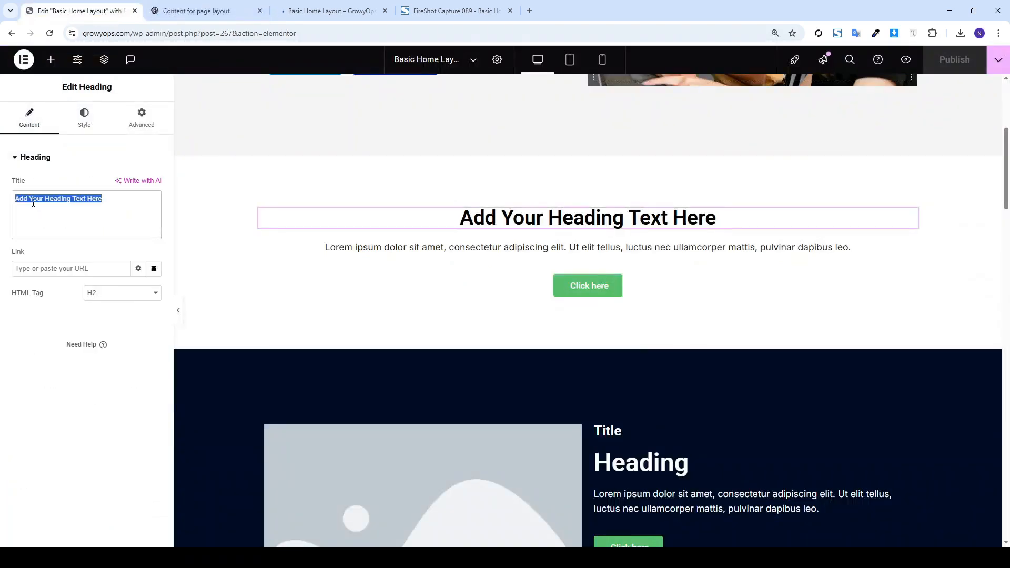
key(ctrl+v)
Paste ChatGPT's GrowOpps paragraph into the Text Editor's code view, replacing the placeholder
key(ctrl+Tab)
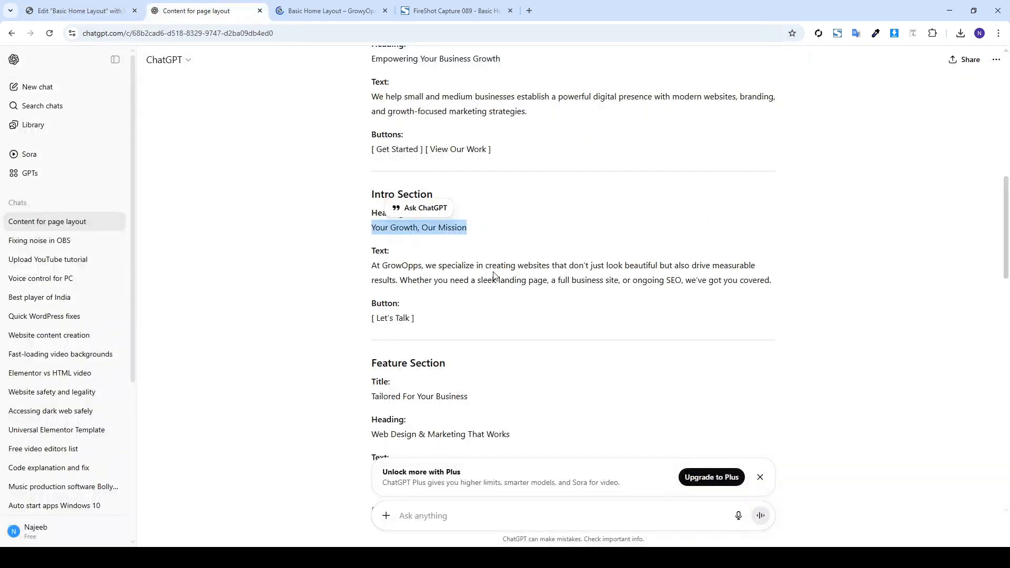
triple_click(493, 275)
key(ctrl+c)
key(ctrl+shift+Tab)
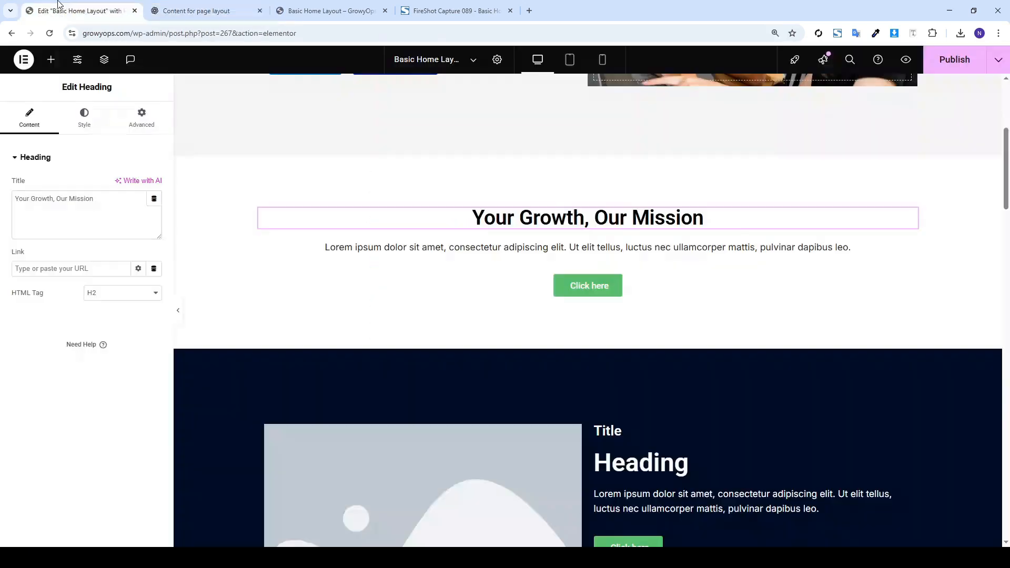
click(521, 251)
click(29, 118)
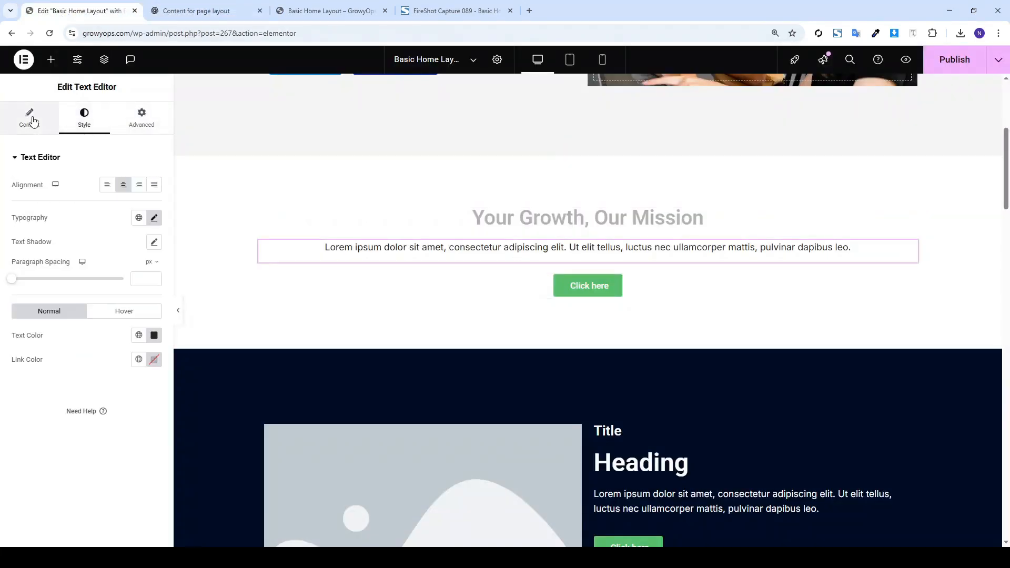
click(133, 199)
click(130, 243)
key(ctrl+a)
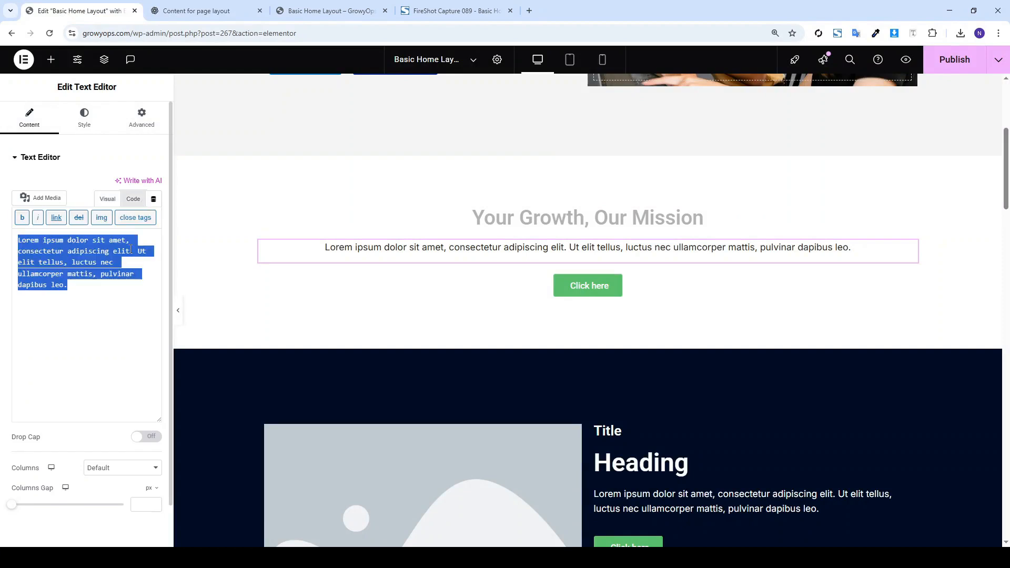
key(ctrl+v)
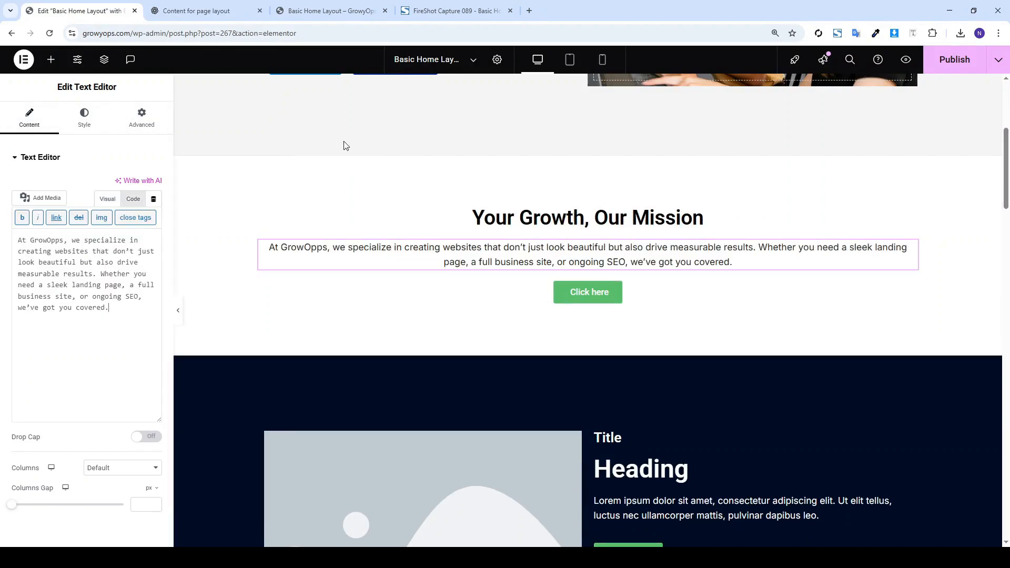
Copy the 'Let's Talk' button label from the ChatGPT content
click(200, 11)
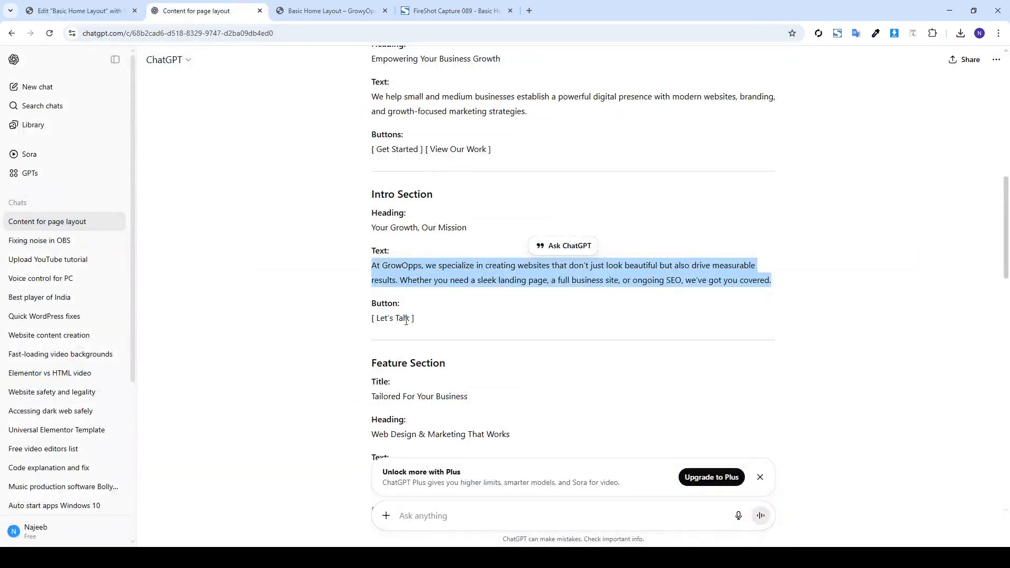
drag(408, 320, 377, 317)
key(ctrl+c)
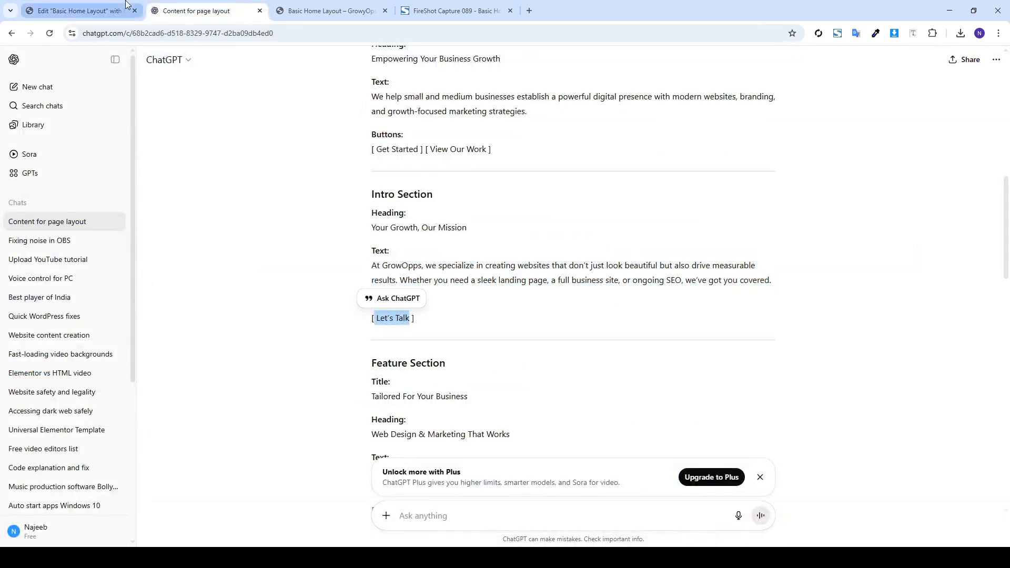
click(79, 11)
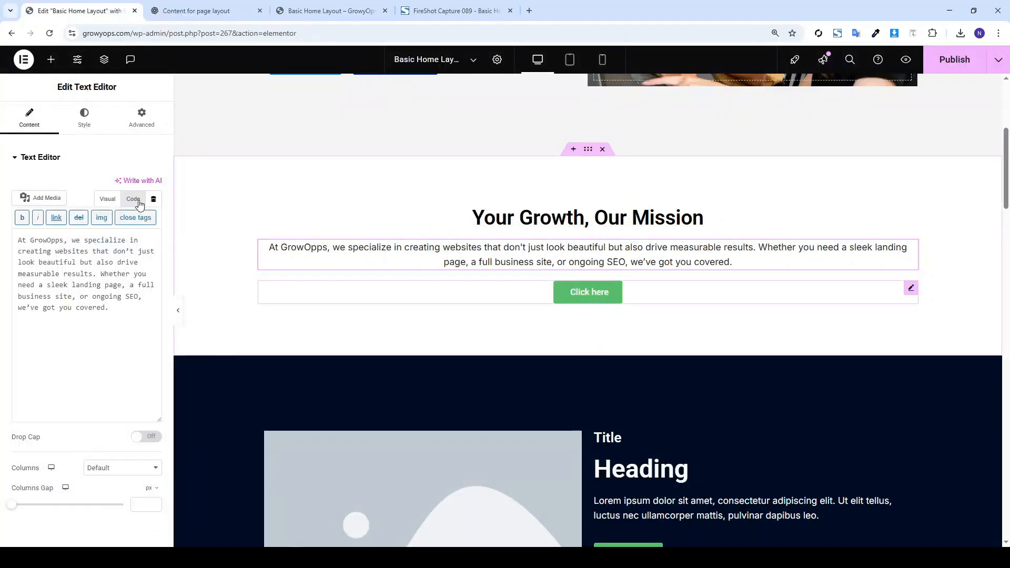
Paste 'Let's Talk' as the intro button's label
double_click(88, 209)
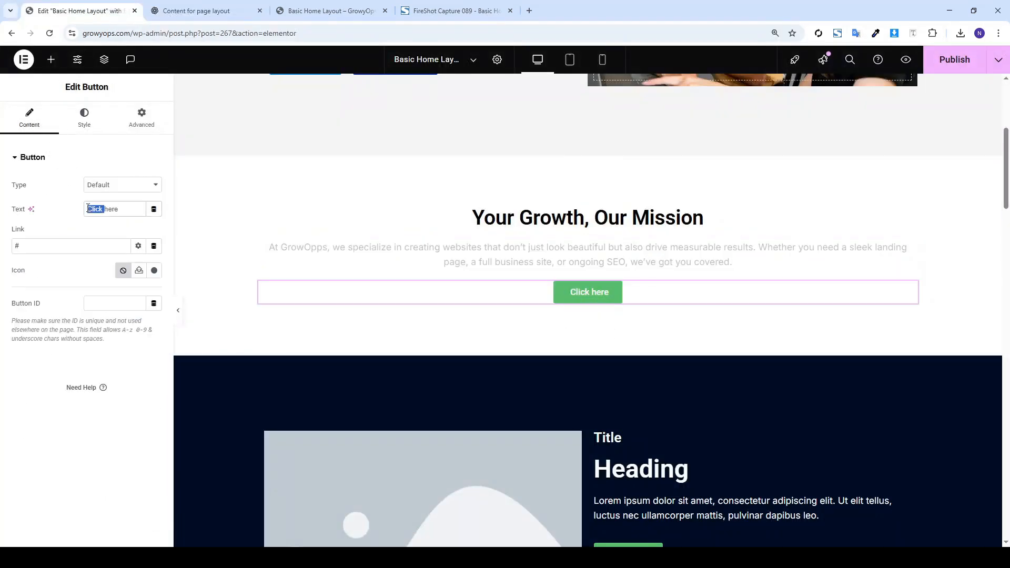
key(ctrl+v)
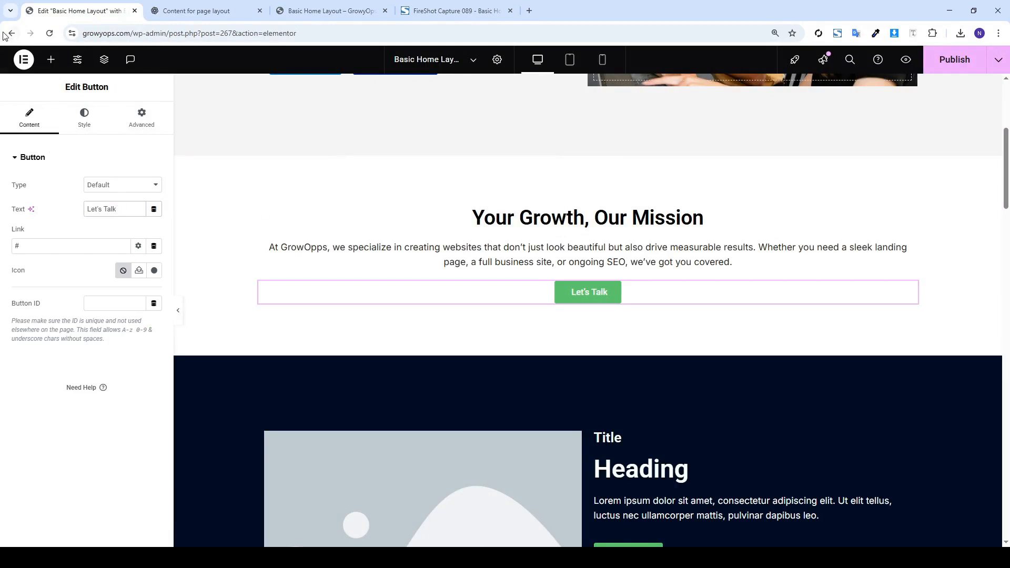
scroll(316, 167, up, 2)
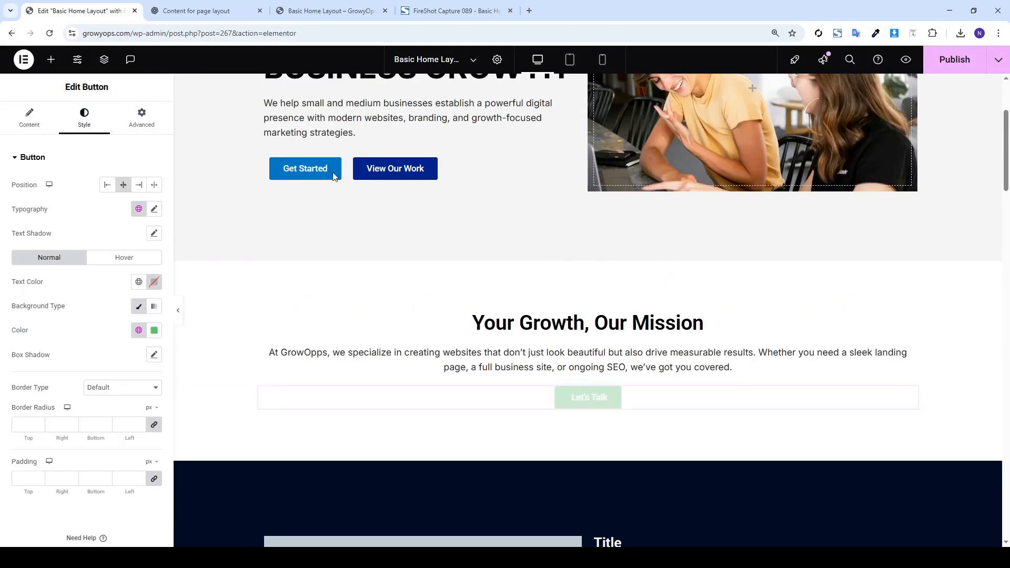
Copy View Our Work's navy style onto Let's Talk and center the button
right_click(390, 175)
click(403, 227)
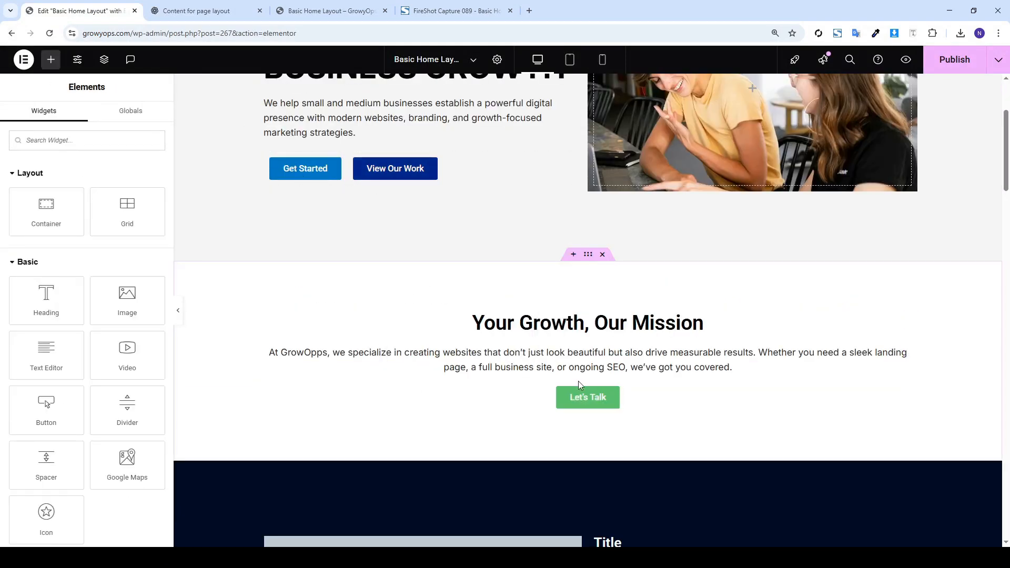
right_click(584, 397)
click(606, 377)
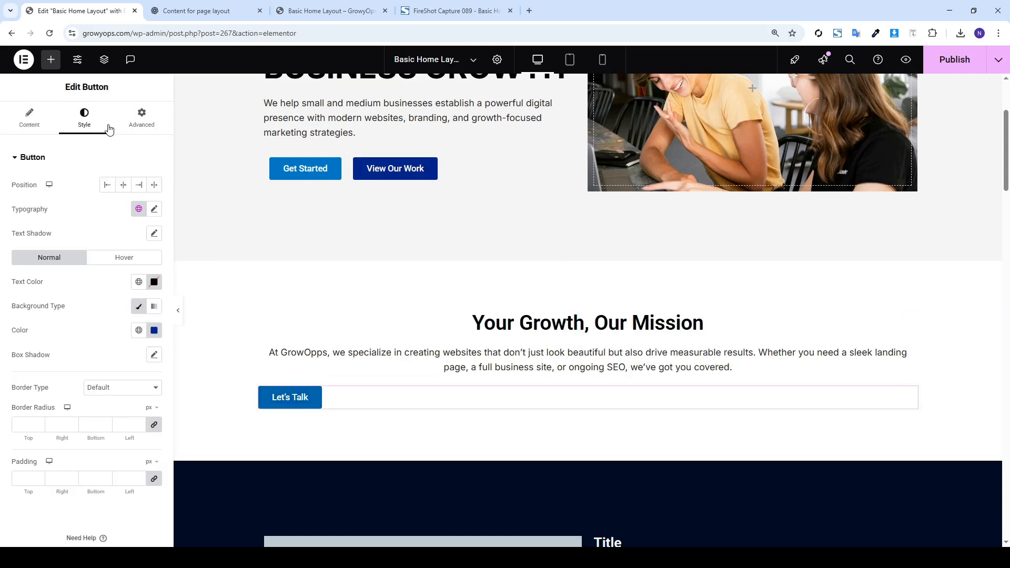
click(122, 185)
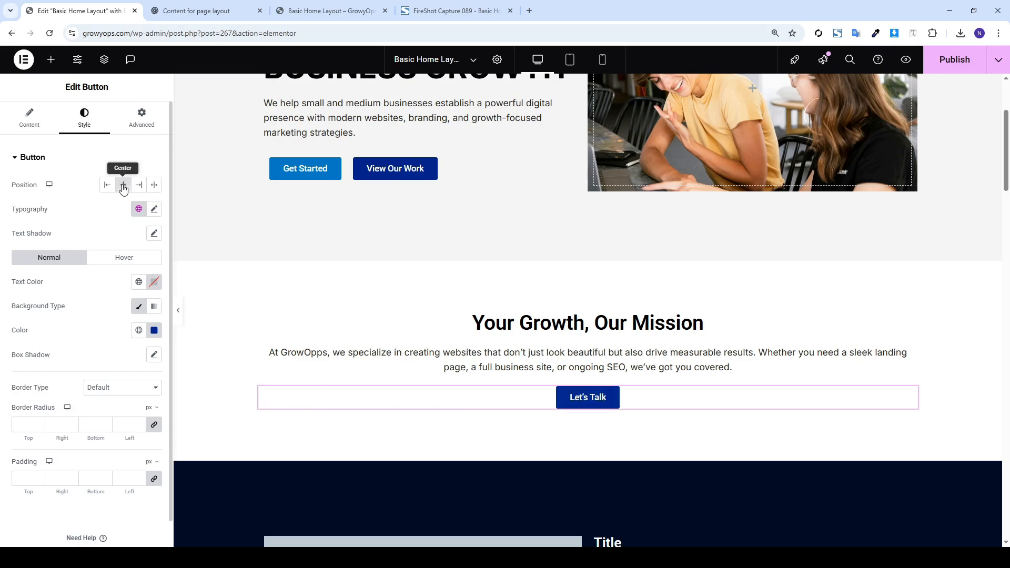
scroll(572, 315, down, 8)
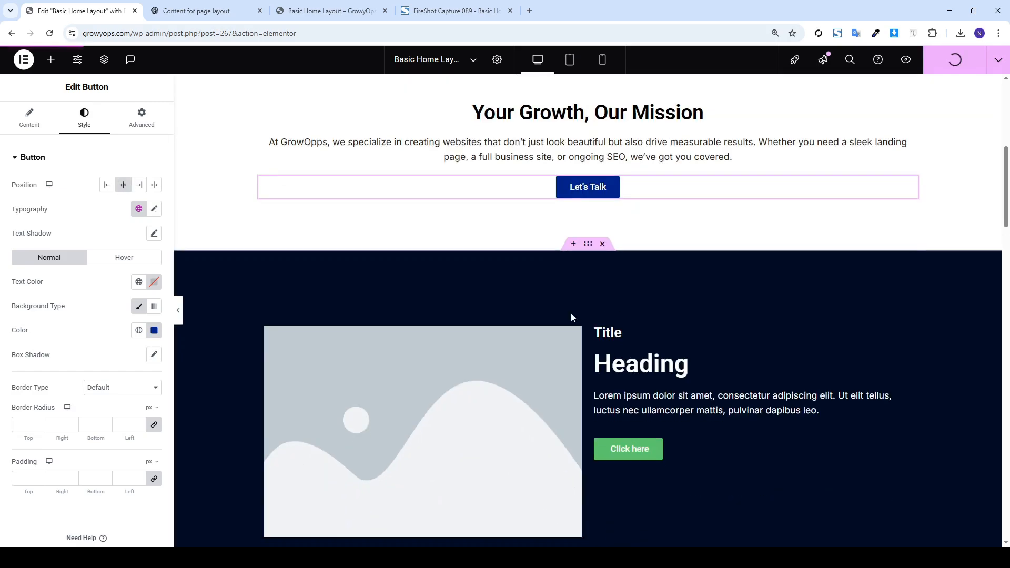
scroll(575, 284, up, 11)
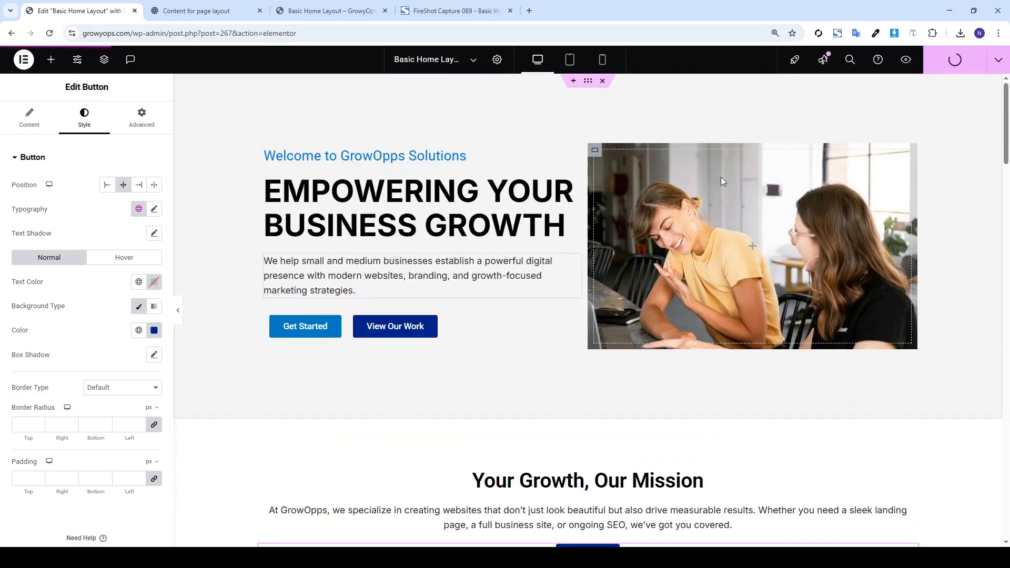
Preview the page and scroll through the hero, mission section and Let's Talk button
click(906, 59)
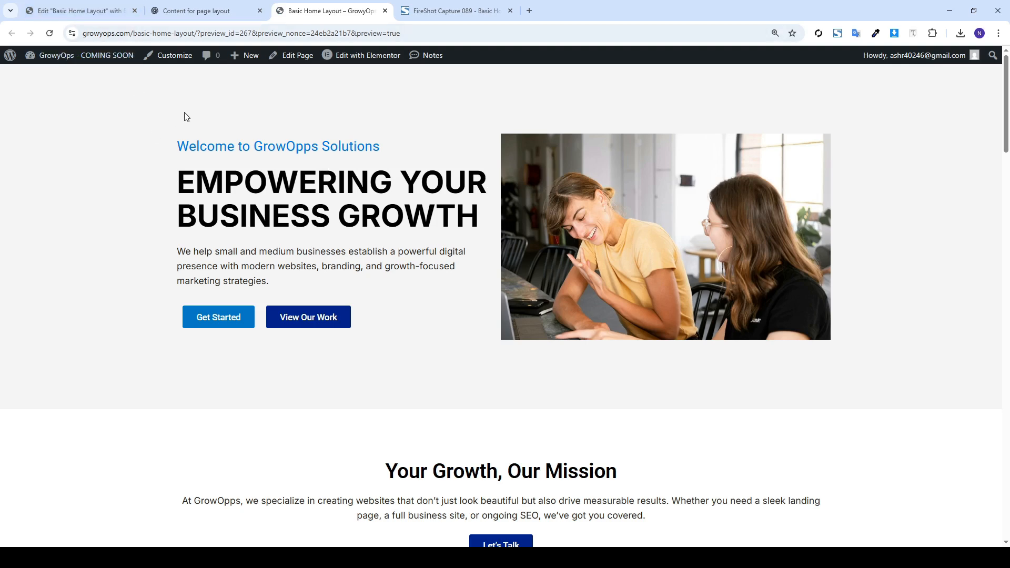
scroll(211, 190, down, 5)
scroll(244, 206, up, 5)
scroll(243, 198, down, 1)
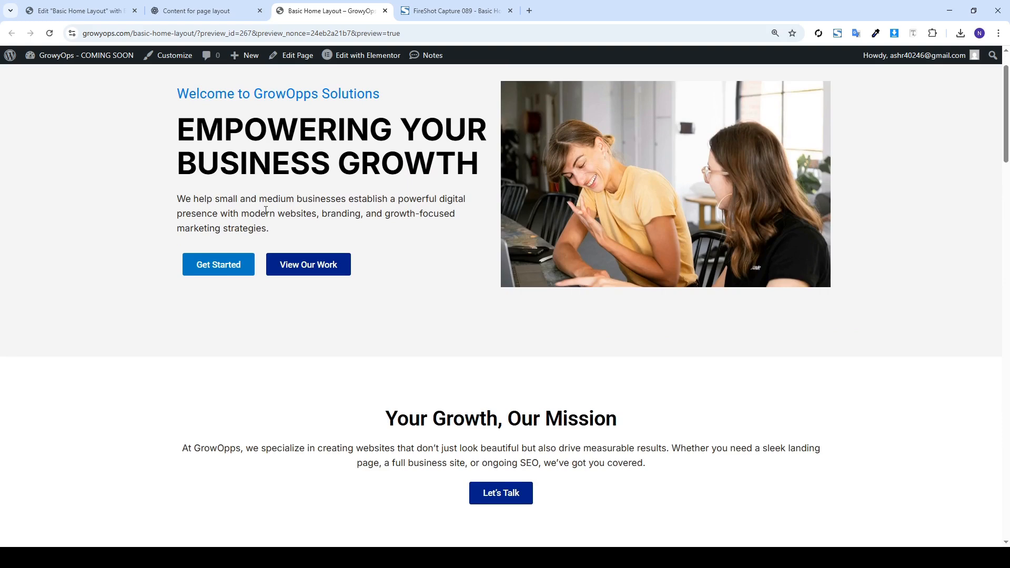
scroll(265, 213, down, 10)
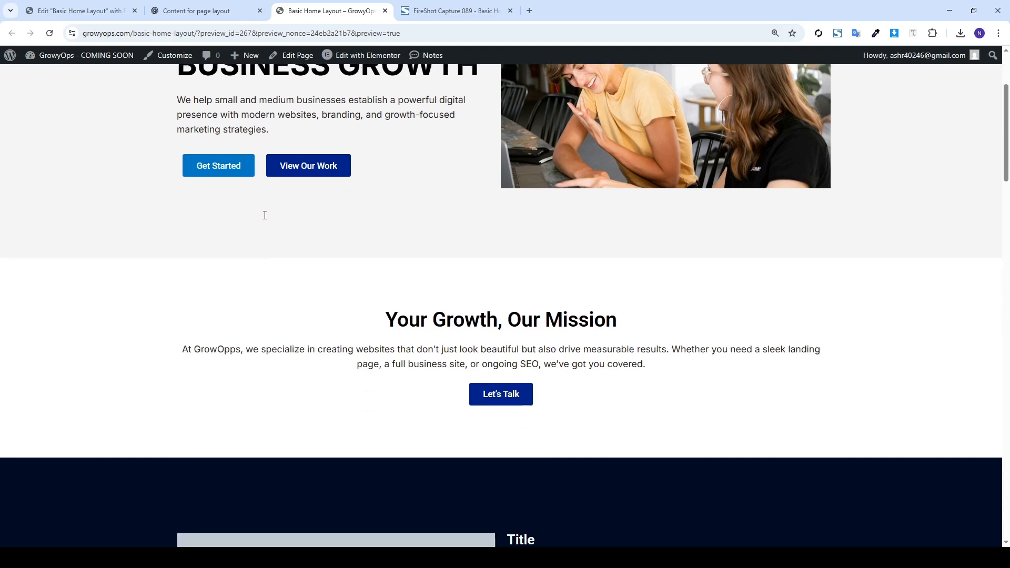
scroll(263, 214, down, 8)
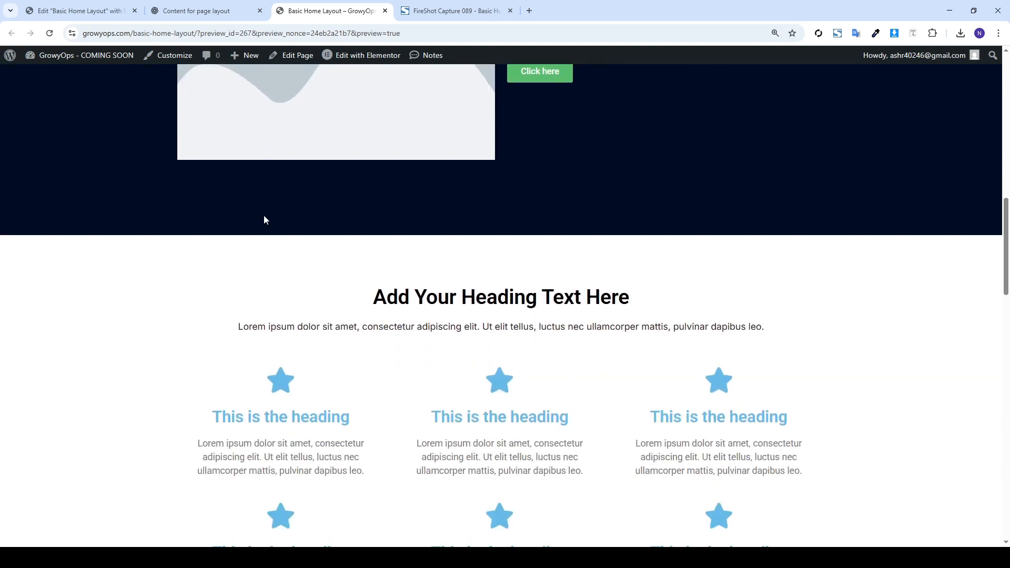
scroll(265, 220, down, 5)
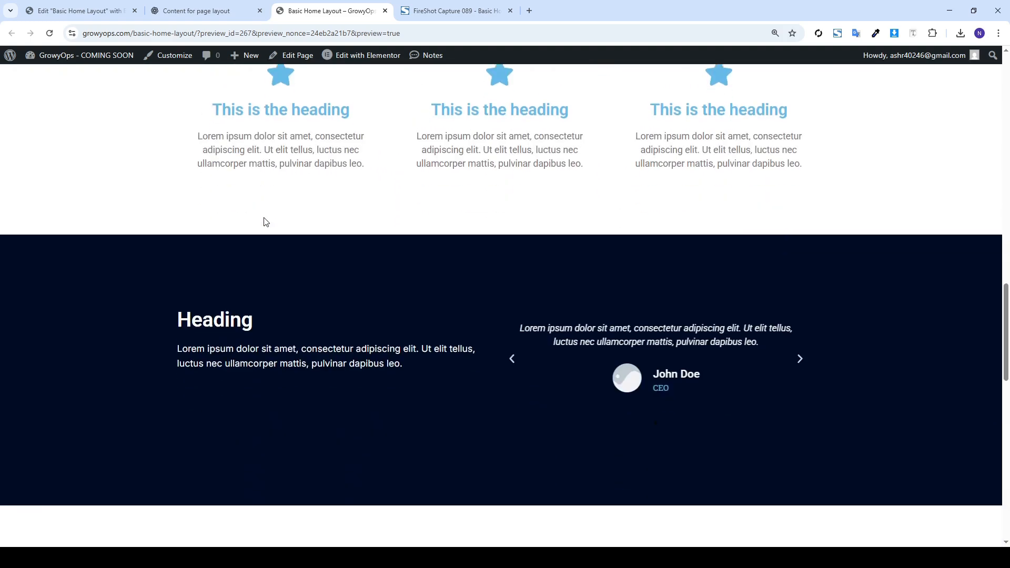